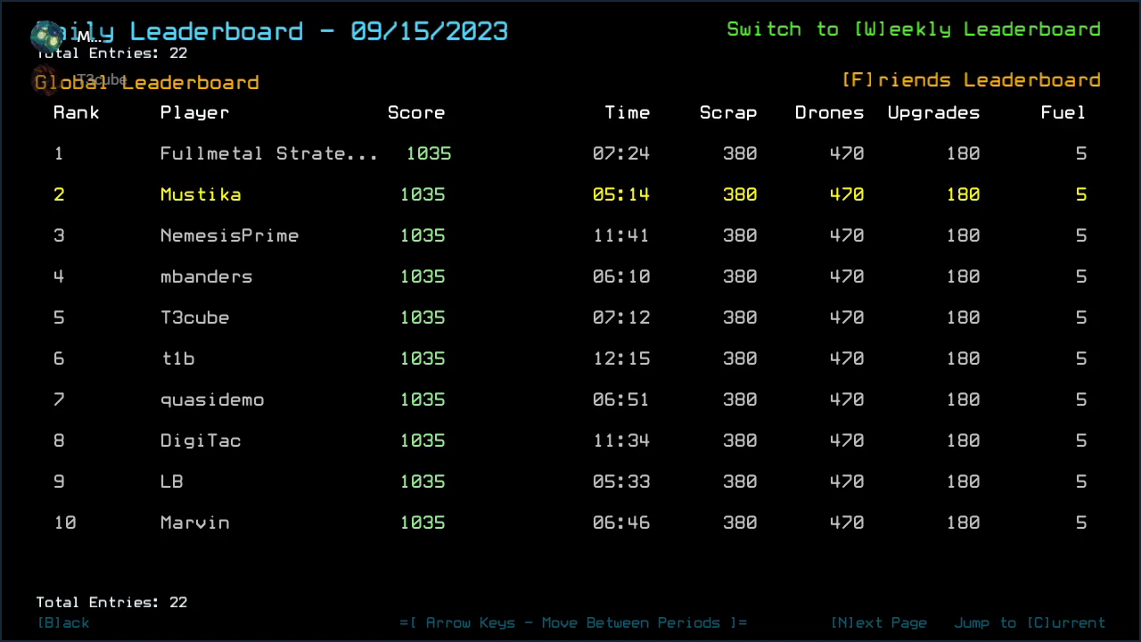
Look over the Modded Daily leaderboard, then switch to the regular Daily leaderboard
{"action": "key", "text": "b"}
{"action": "key", "text": "m"}
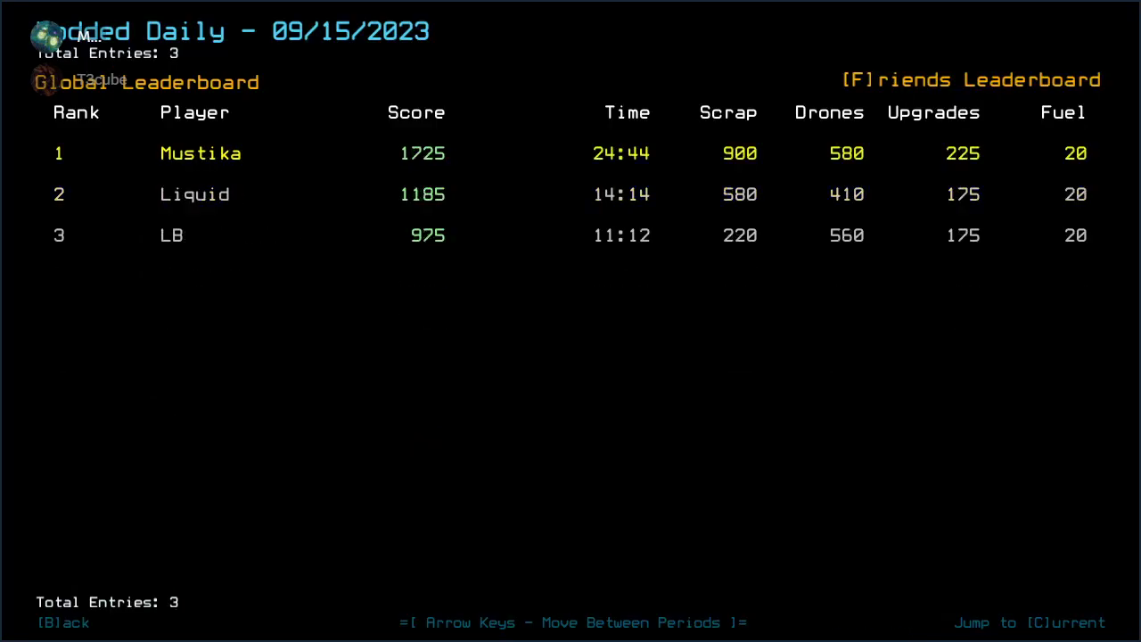
{"action": "key", "text": "b"}
{"action": "key", "text": "l"}
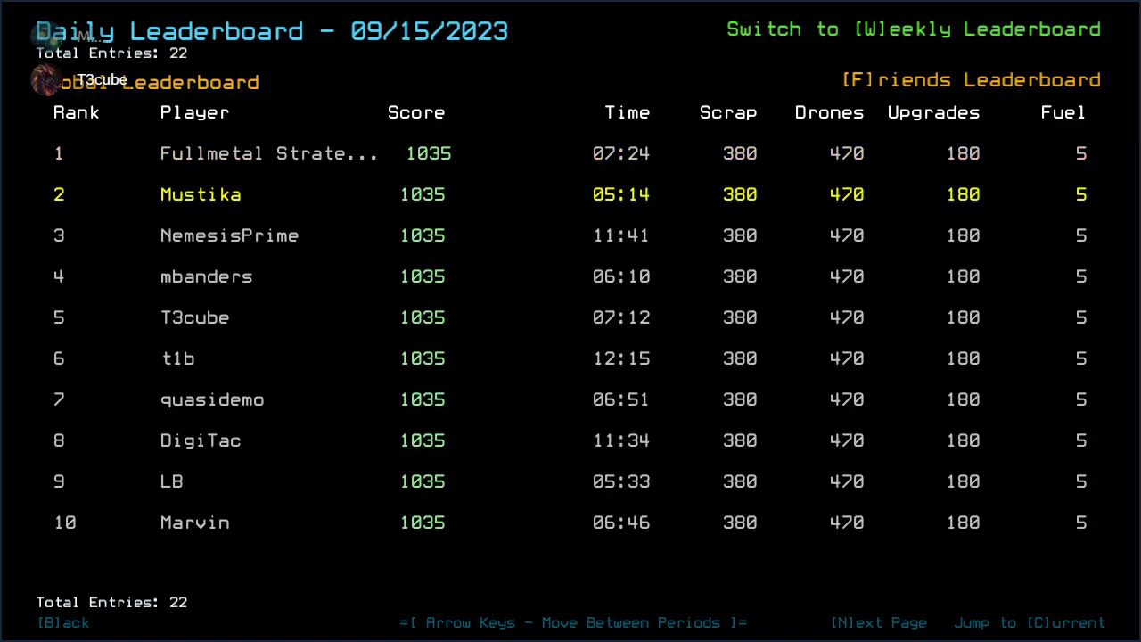
Filter the Daily board to friends, return to global ranking, then reopen Modded Daily
{"action": "key", "text": "f"}
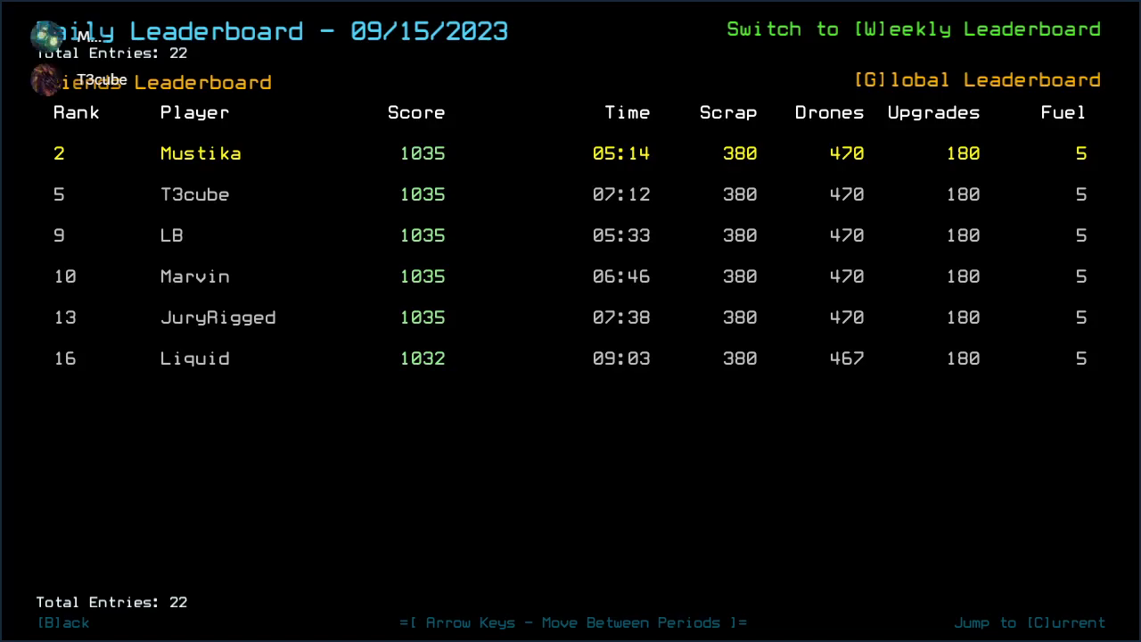
{"action": "key", "text": "g"}
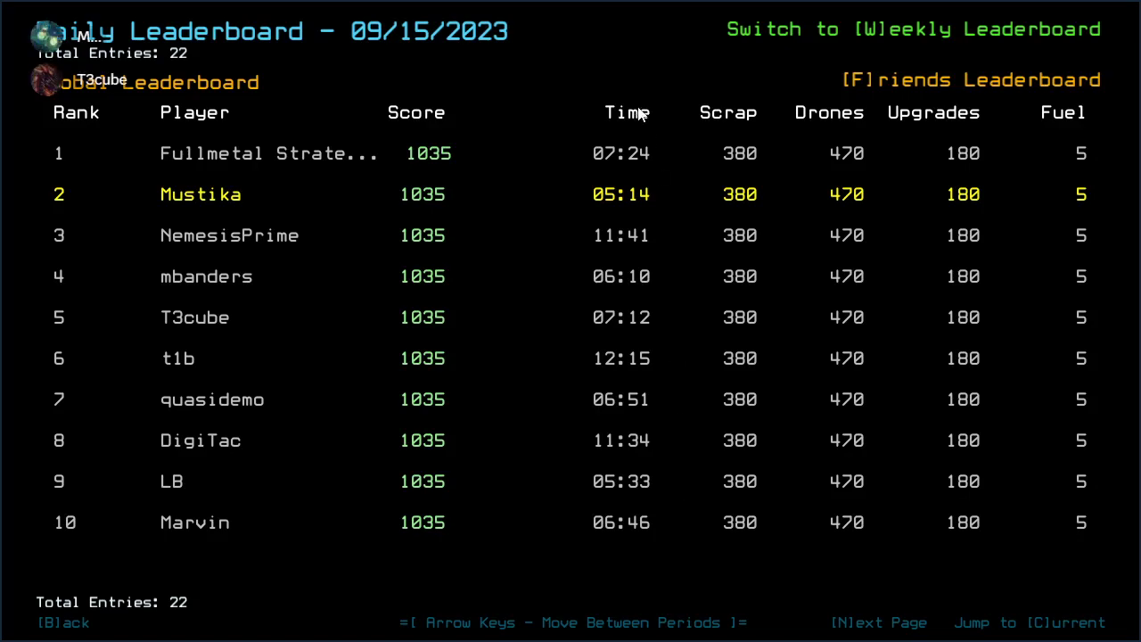
{"action": "key", "text": "b"}
{"action": "key", "text": "m"}
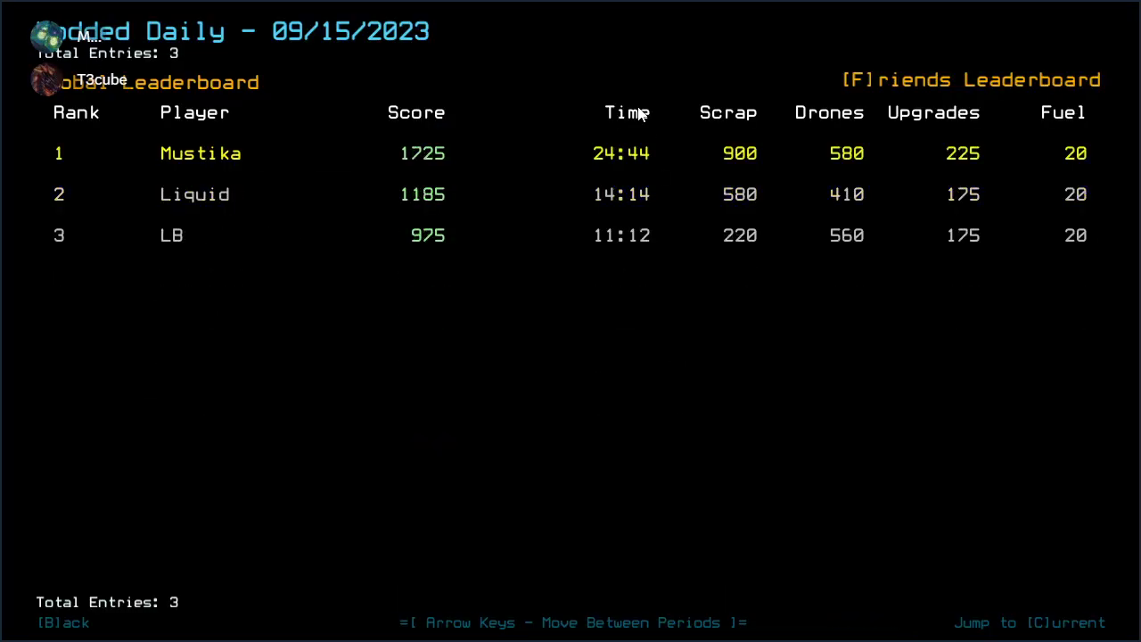
Page through all 22 Daily entries, view the six friends' scores, then close the board
{"action": "key", "text": "b"}
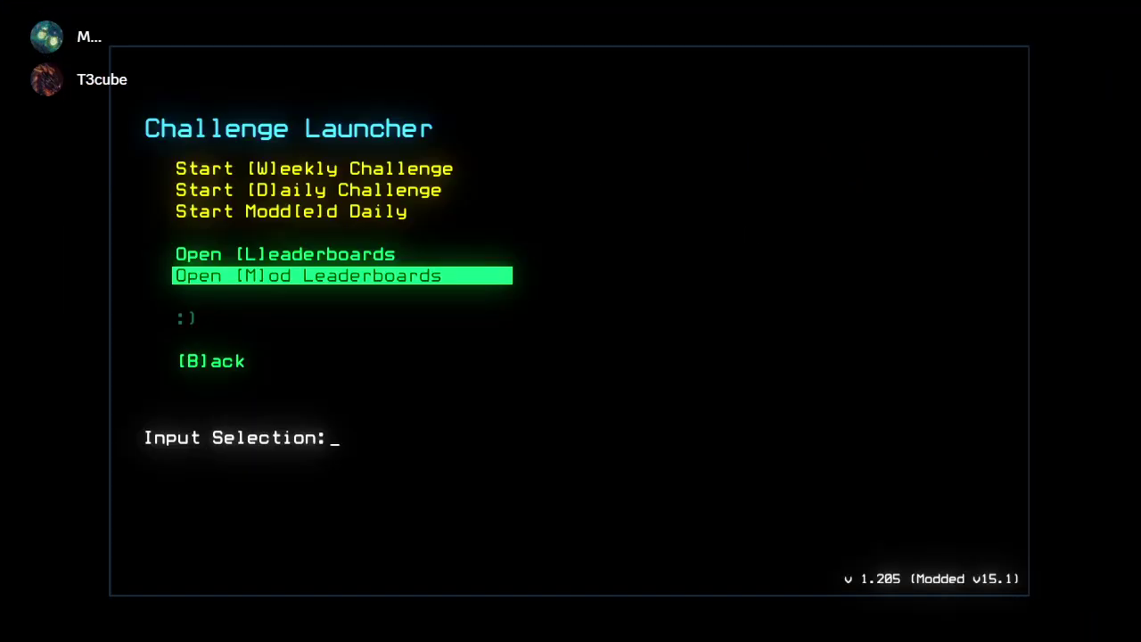
{"action": "key", "text": "l"}
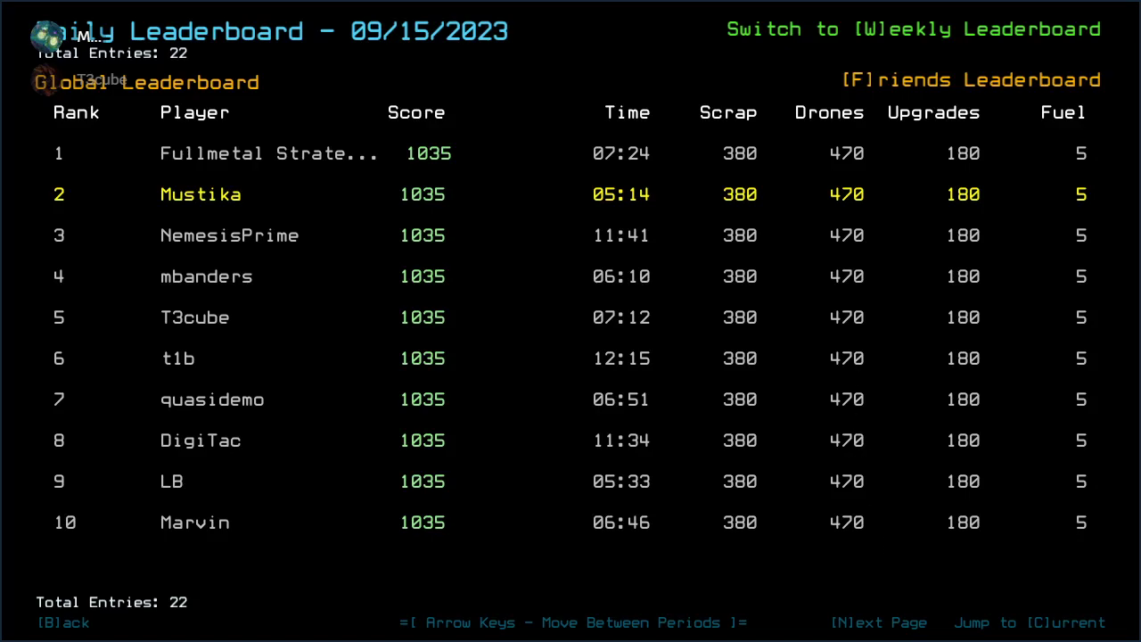
{"action": "key", "text": "n"}
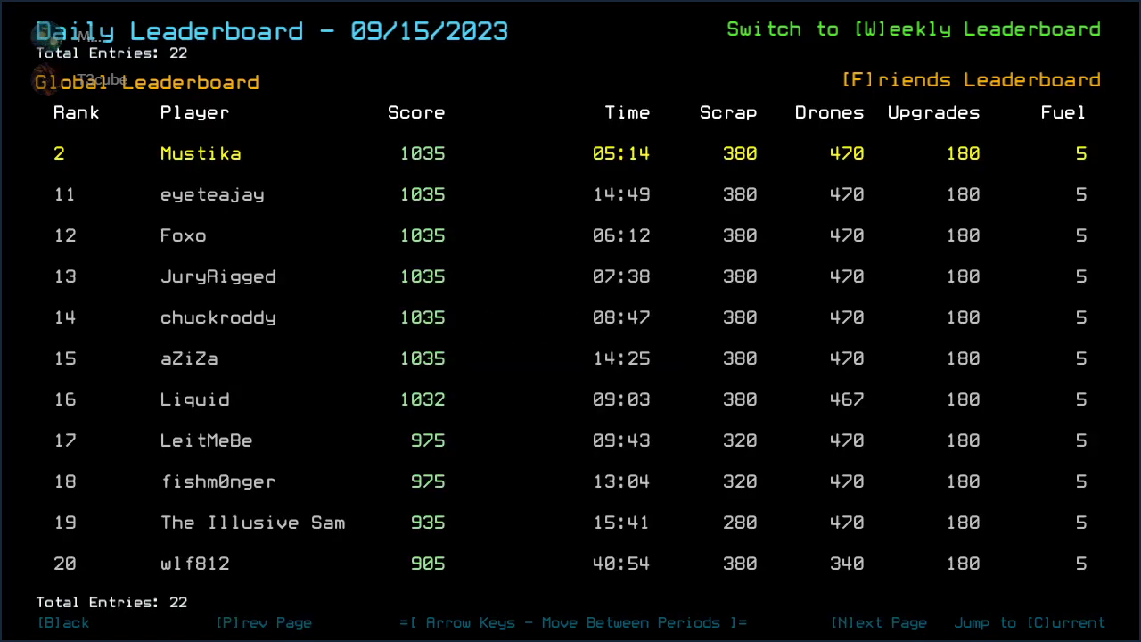
{"action": "key", "text": "n"}
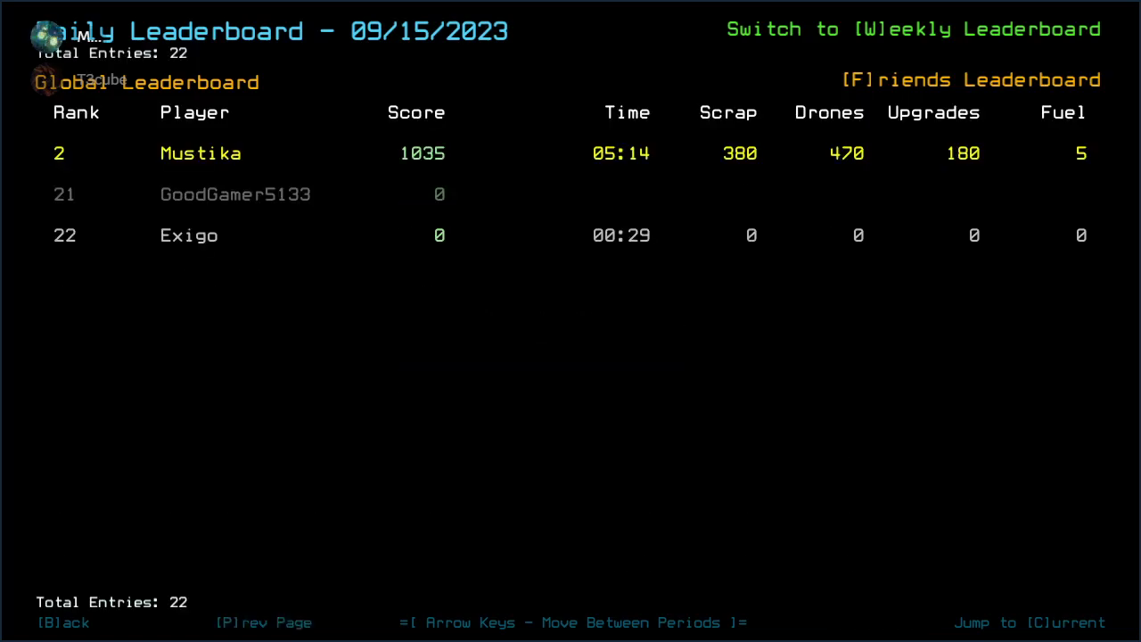
{"action": "key", "text": "f"}
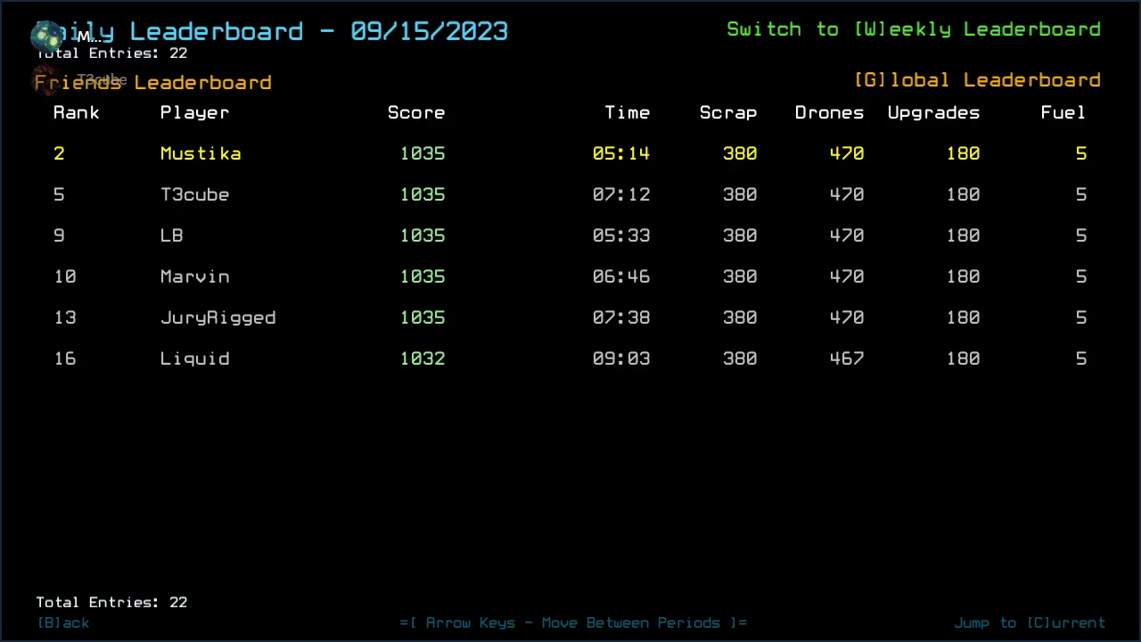
{"action": "key", "text": "g"}
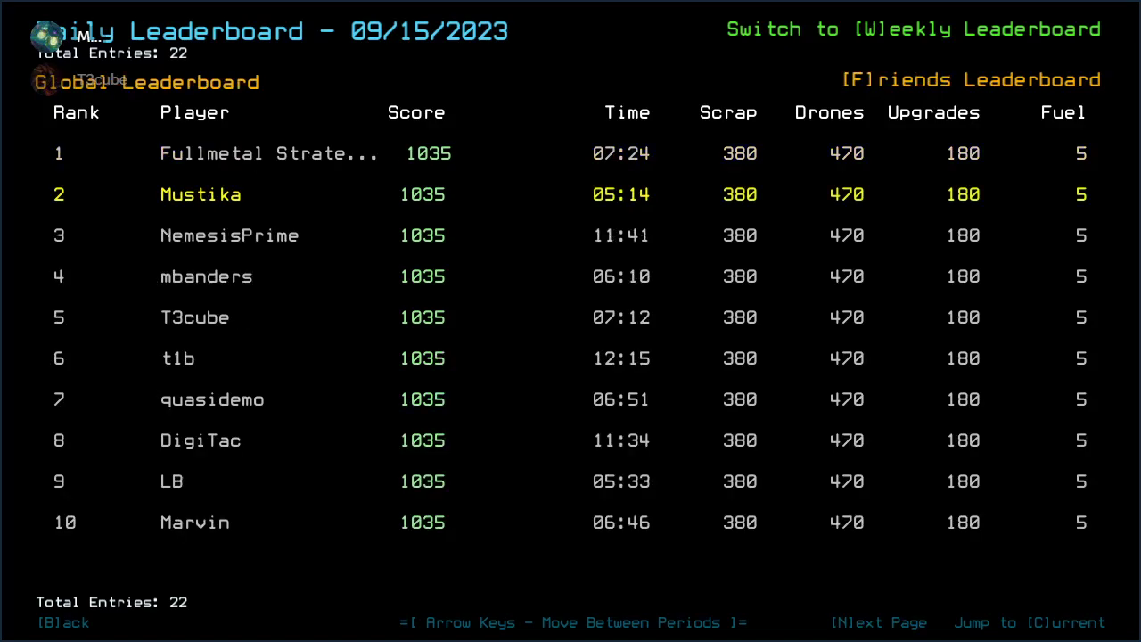
{"action": "key", "text": "b"}
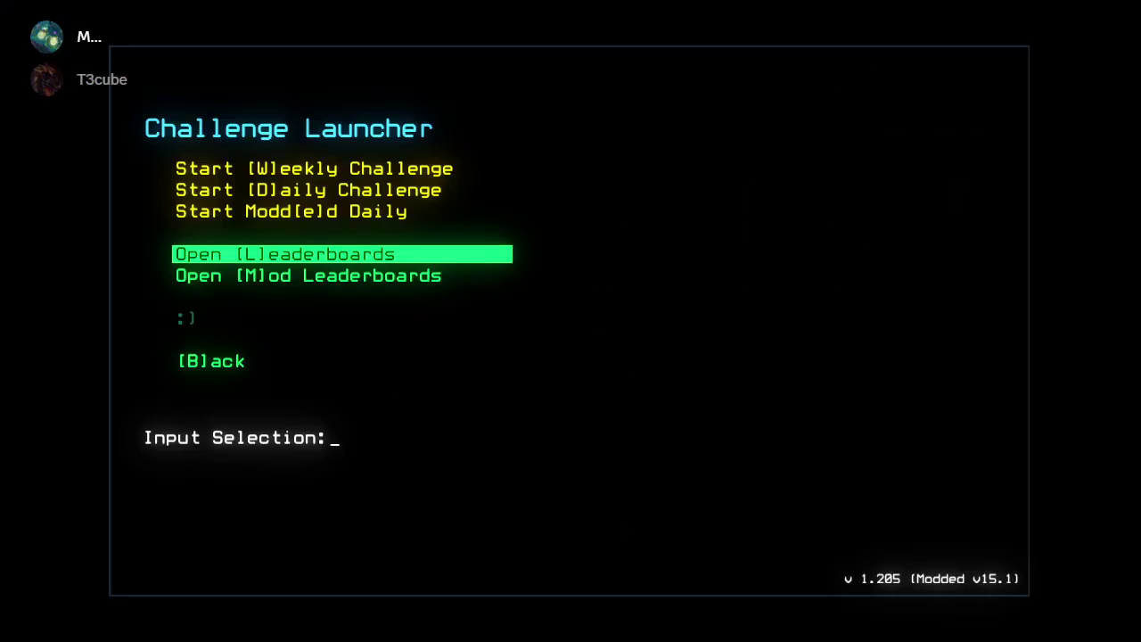
Review the three-entry Modded Daily board for 09/15/2023, then close it
{"action": "key", "text": "m"}
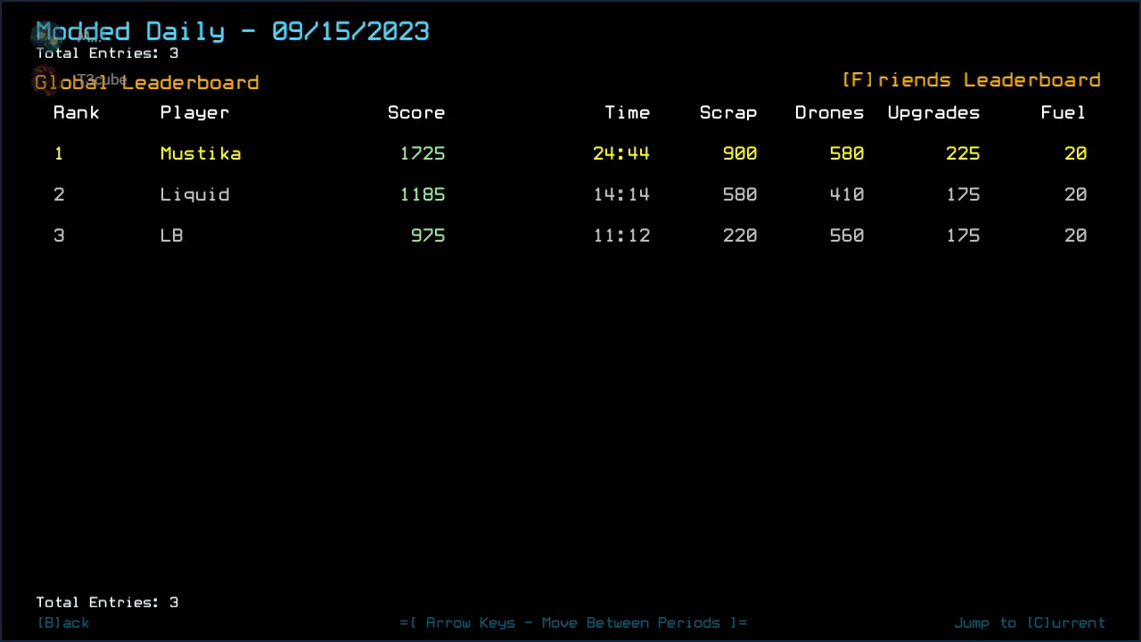
{"action": "key", "text": "b"}
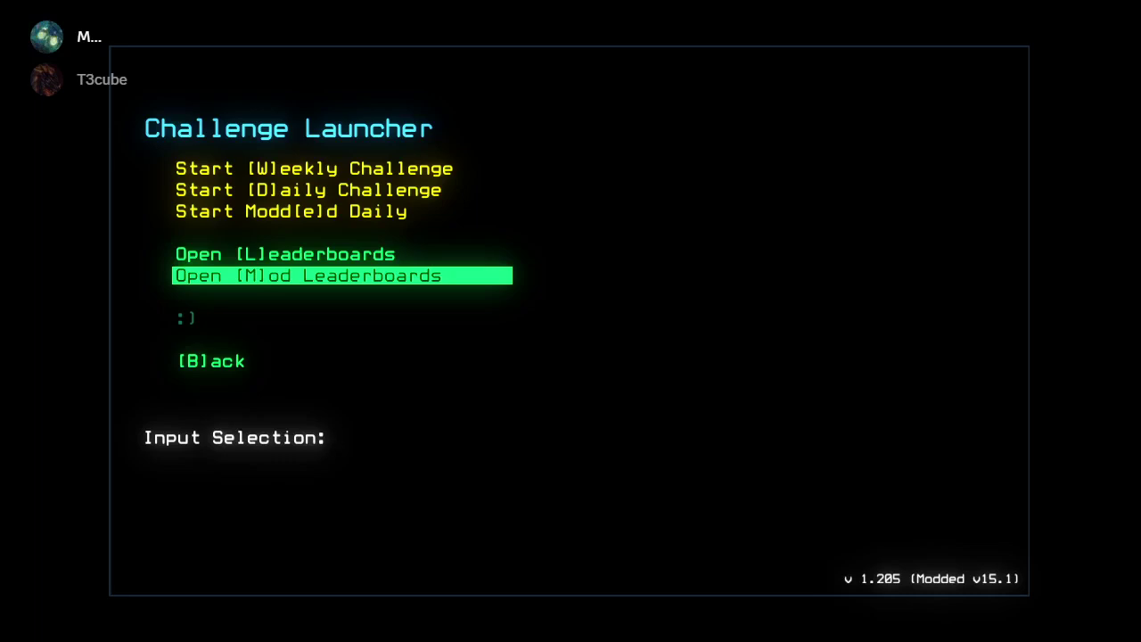
Start the Modded Daily run and move Tow to Jill, Gather and Motion to Jeff
{"action": "key", "text": "e"}
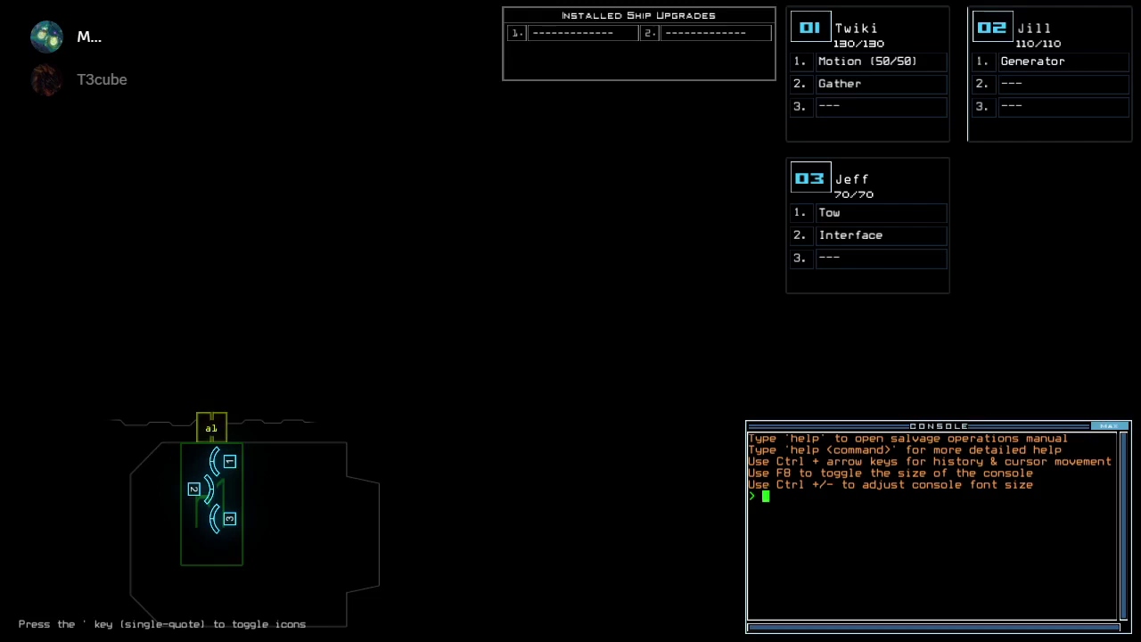
{"action": "key", "text": "Left"}
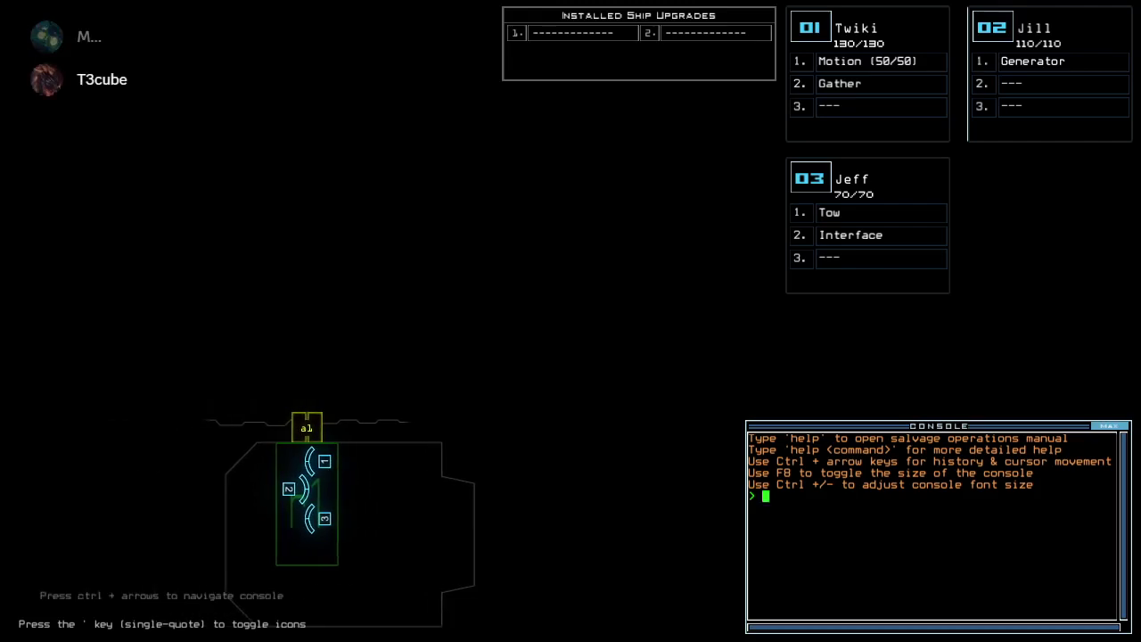
{"action": "key", "text": "Up"}
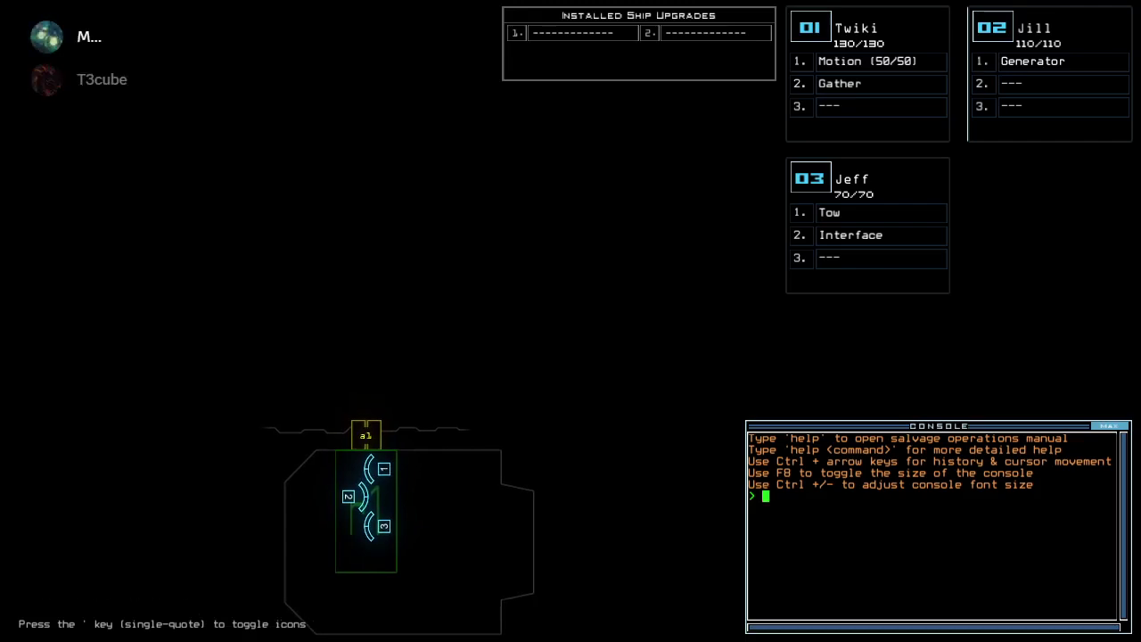
{"action": "type", "text": "ready 3;set"}
{"action": "type", "text": " 3"}
{"action": "key", "text": "Return"}
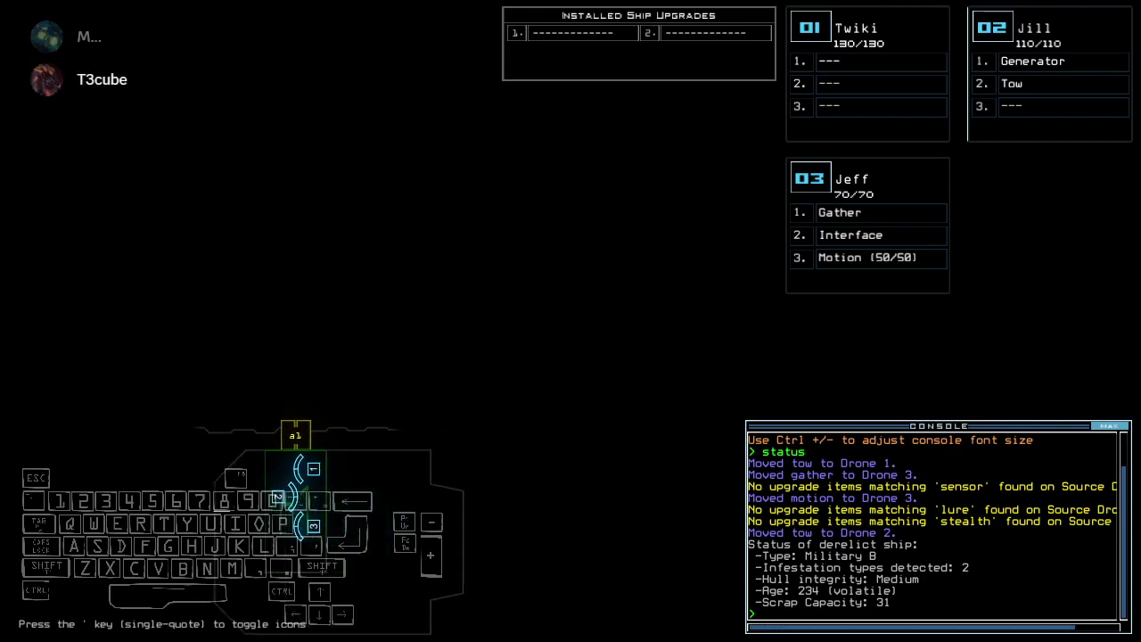
{"action": "type", "text": "a"}
Change the go alias from 'navigate 1 2 a1' to 'navigate 2 3 a1' and save it
{"action": "key", "text": "Return"}
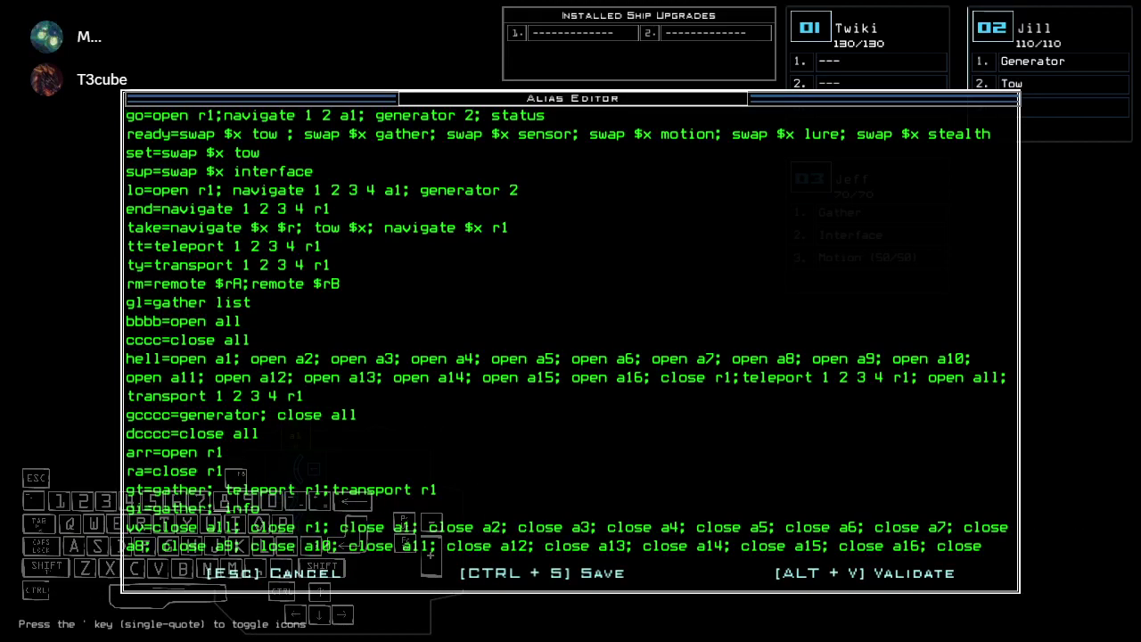
{"action": "left_click", "coordinate": [330, 125]}
{"action": "key", "text": "BackSpace"}
{"action": "key", "text": "BackSpace"}
{"action": "key", "text": "BackSpace"}
{"action": "type", "text": "2 3"}
{"action": "key", "text": "ctrl+s"}
{"action": "key", "text": "Right"}
{"action": "key", "text": "Left"}
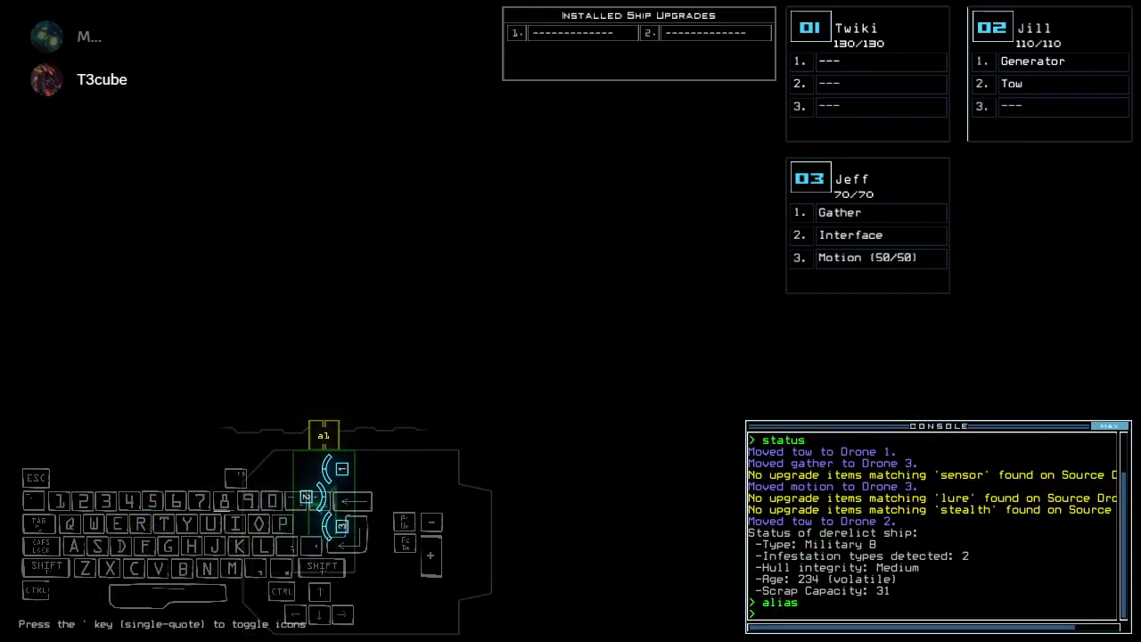
{"action": "key", "text": "Left"}
{"action": "key", "text": "Right"}
{"action": "key", "text": "Up"}
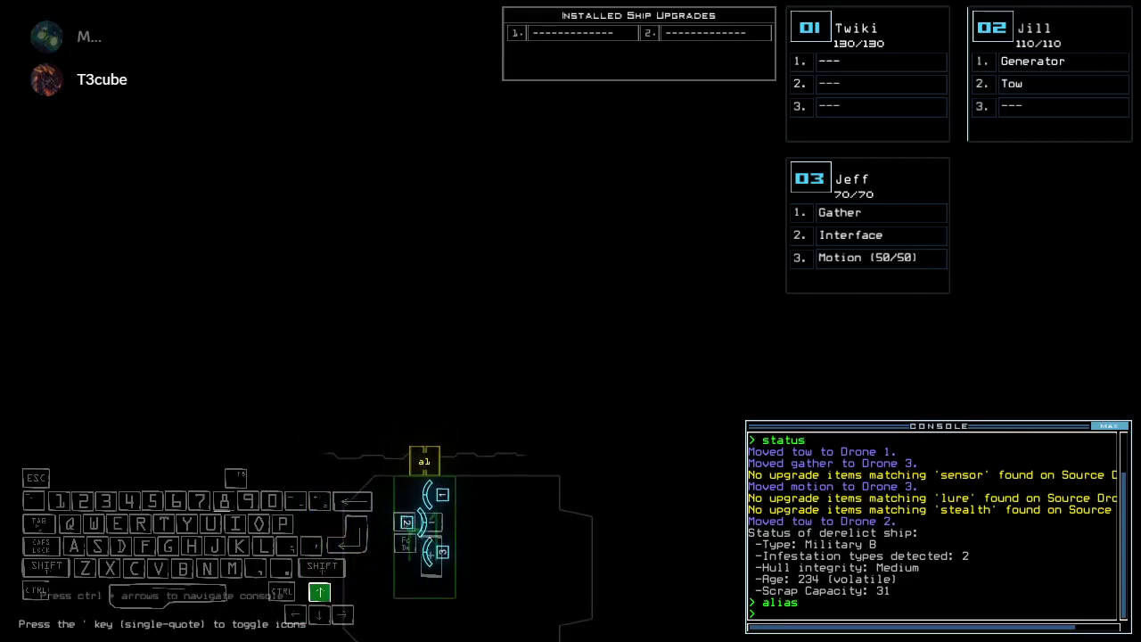
{"action": "key", "text": "Down"}
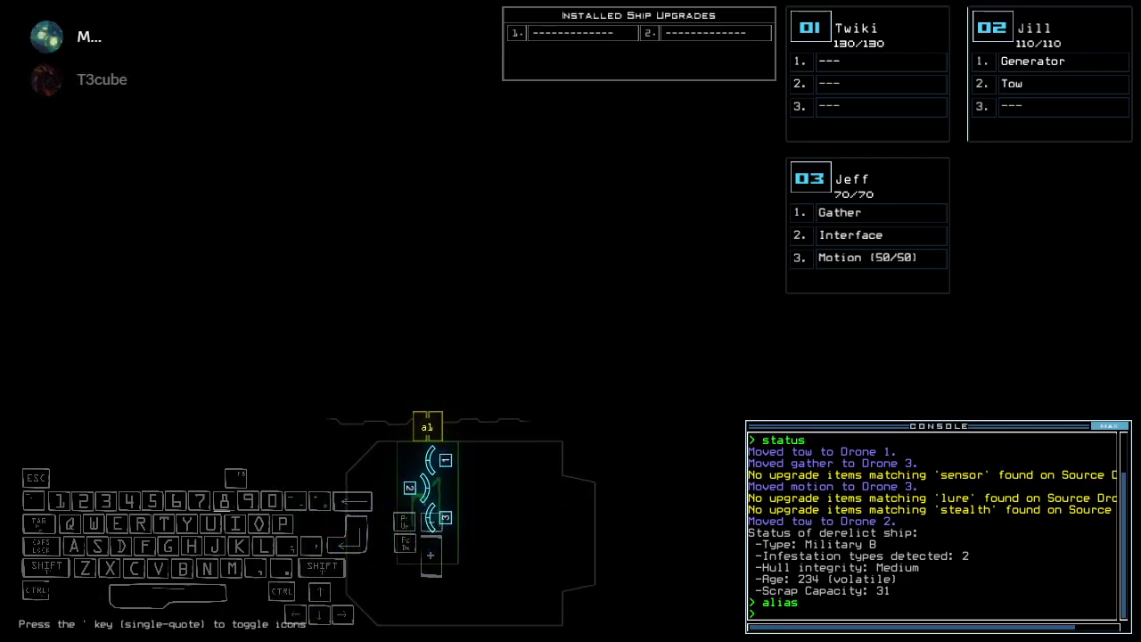
{"action": "key", "text": "Right"}
{"action": "key", "text": "Right"}
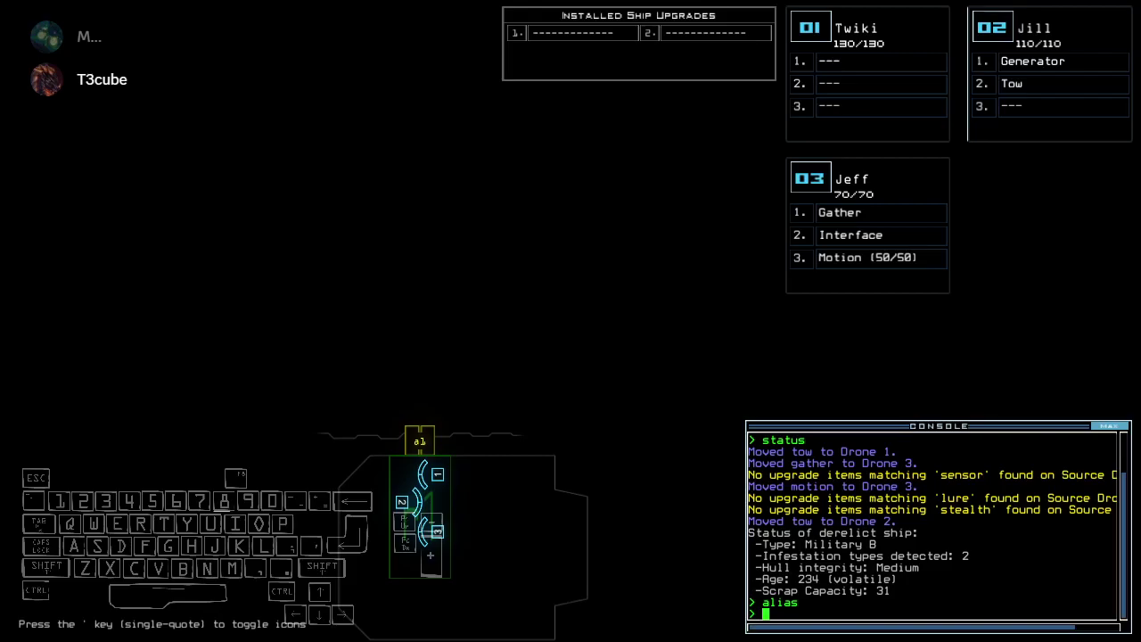
Check Jeff's, Jill's and Twiki's camera views, moving drones along the corridor
{"action": "key", "text": "3"}
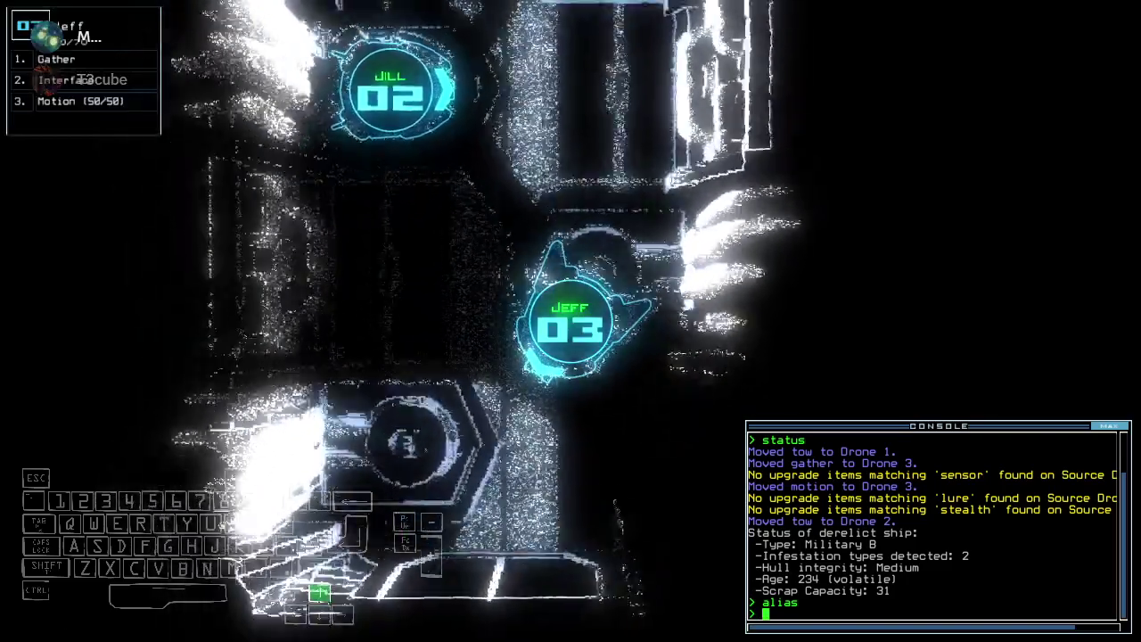
{"action": "key", "text": "Right"}
{"action": "key", "text": "Up"}
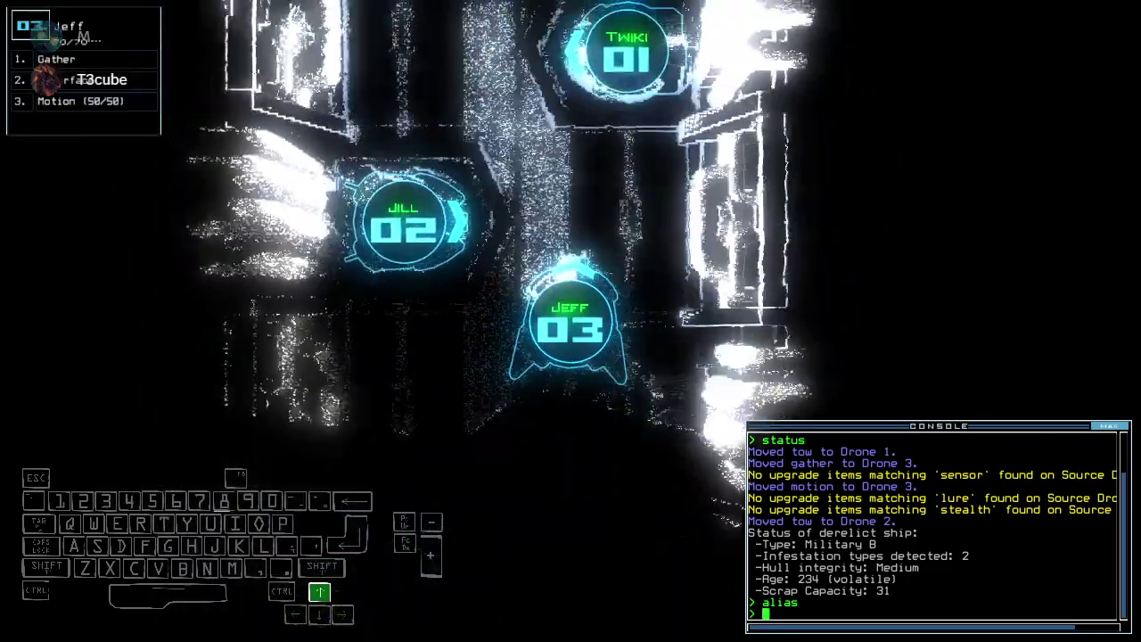
{"action": "key", "text": "2"}
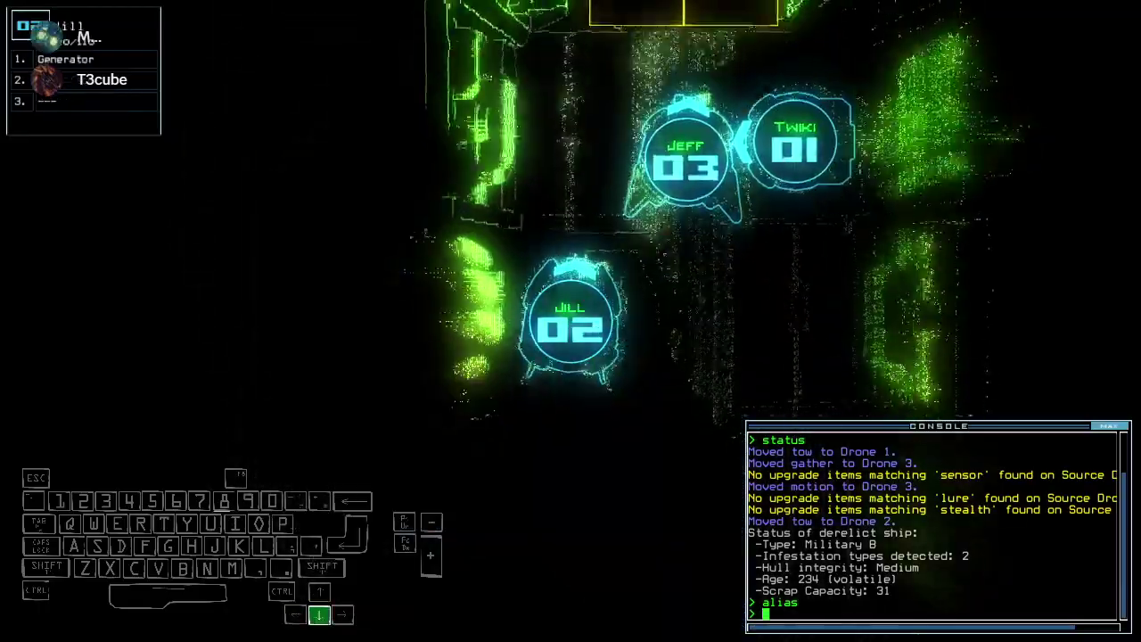
{"action": "key", "text": "1"}
{"action": "key", "text": "Down"}
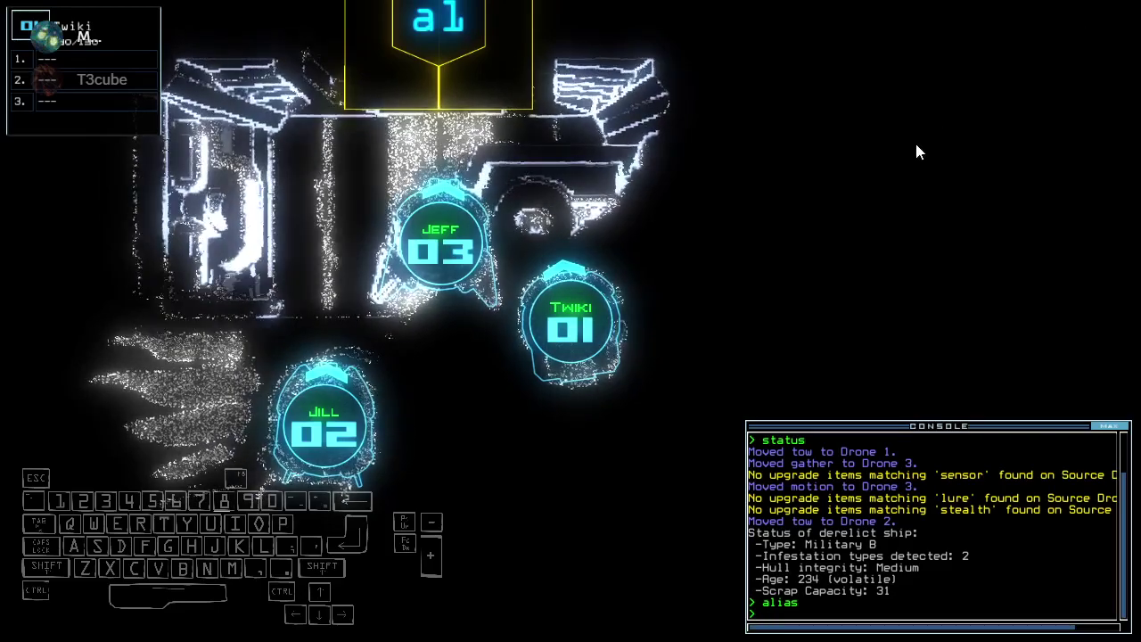
Alternate between the ship map overview and Jeff's camera view
{"action": "key", "text": "Left"}
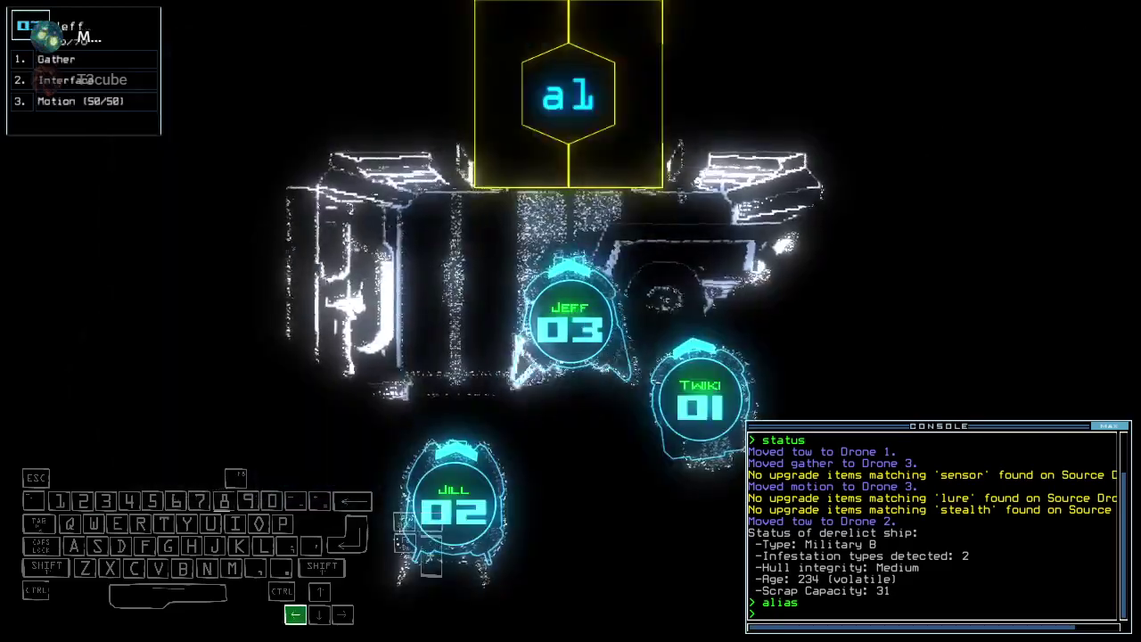
{"action": "key", "text": "Escape"}
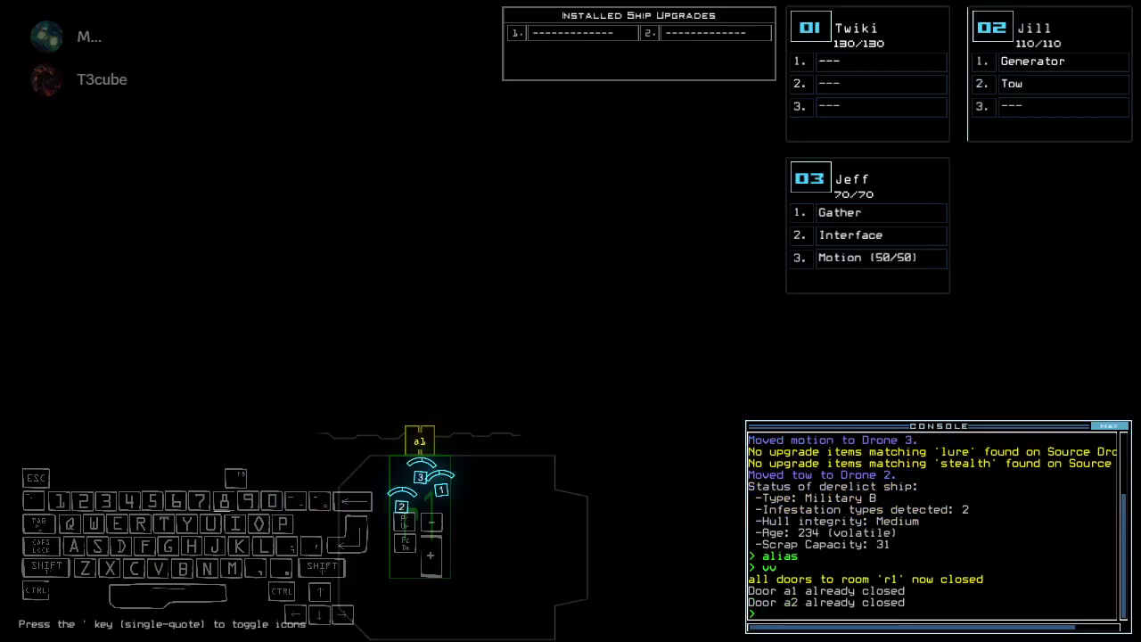
{"action": "key", "text": "3"}
{"action": "type", "text": "go"}
{"action": "key", "text": "Escape"}
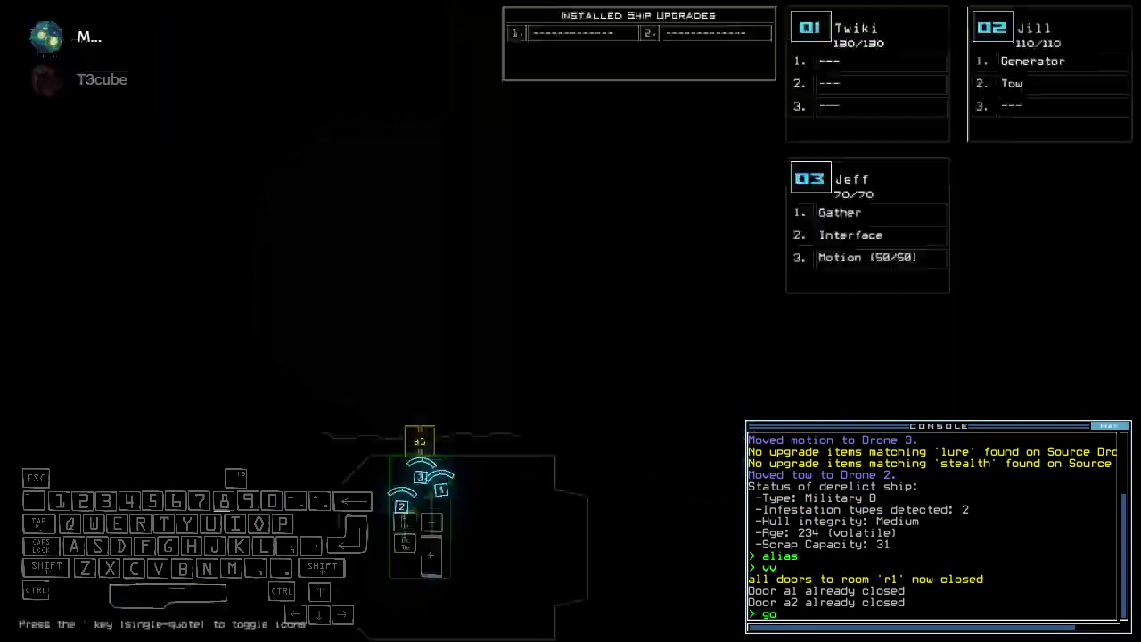
{"action": "key", "text": "space"}
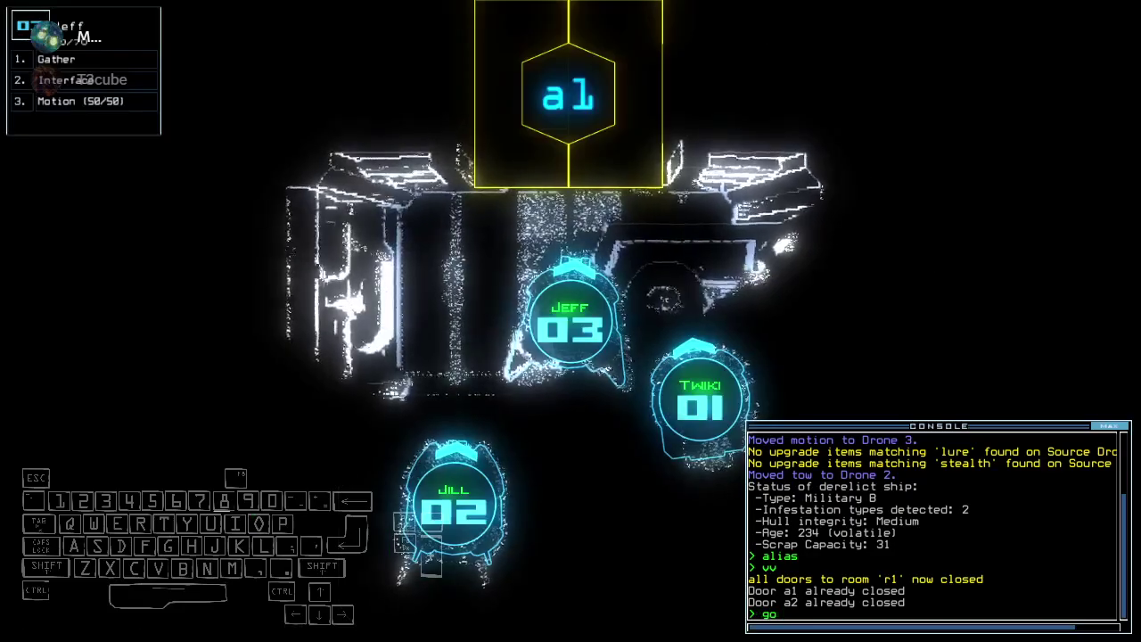
Start the mission, drive Jeff through a1 into the derelict, and toggle defenses on then off
{"action": "key", "text": "Return"}
{"action": "key", "text": "Up"}
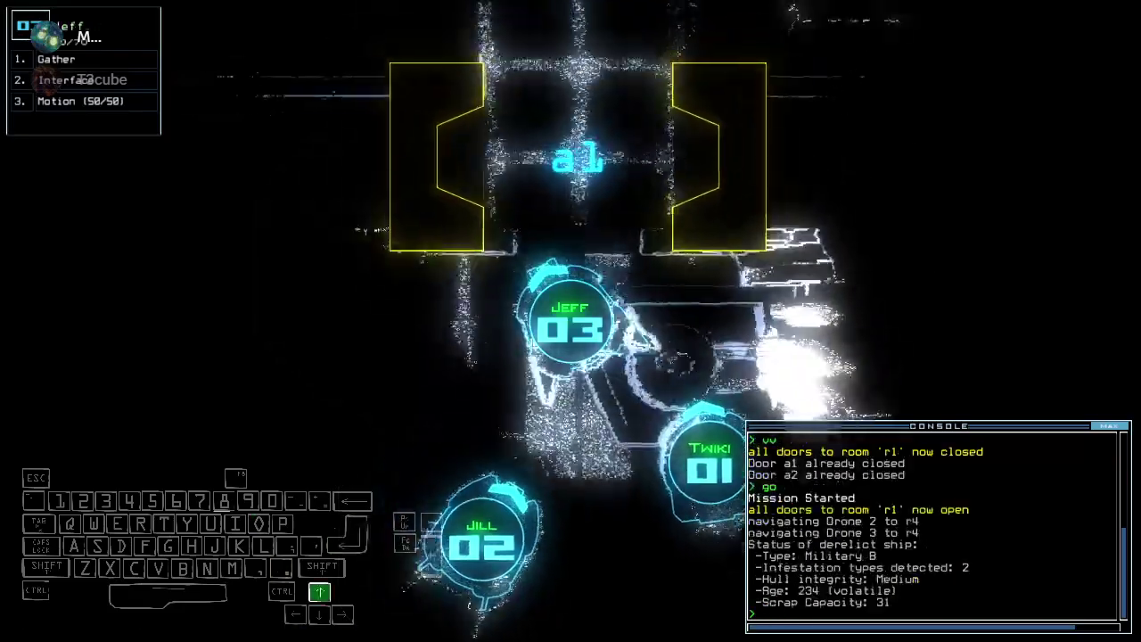
{"action": "key", "text": "Right"}
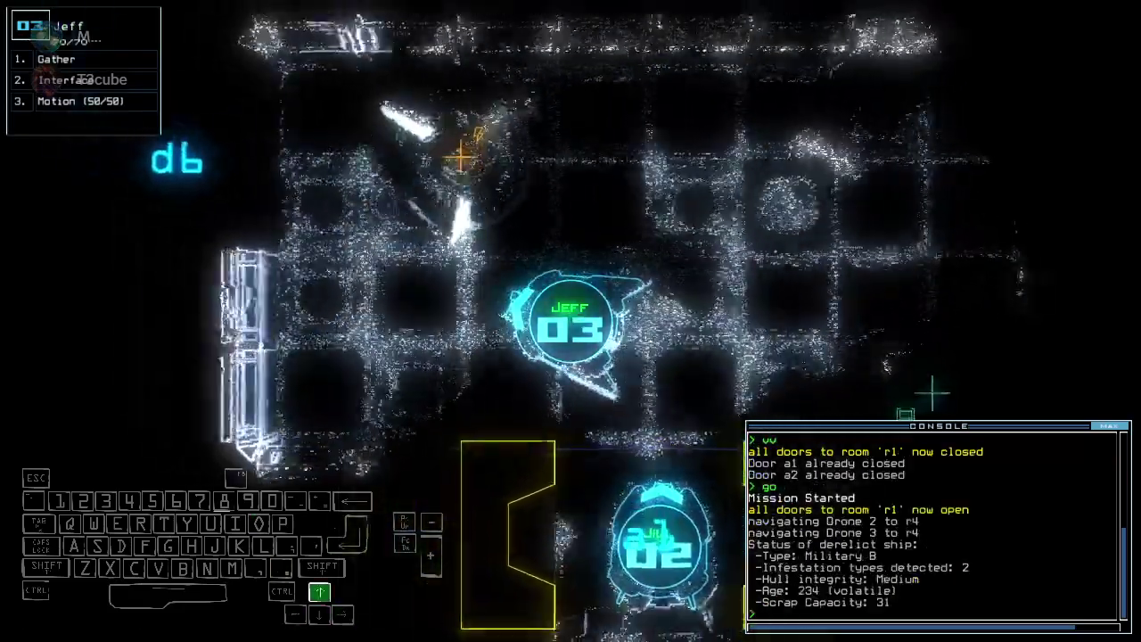
{"action": "key", "text": "Left"}
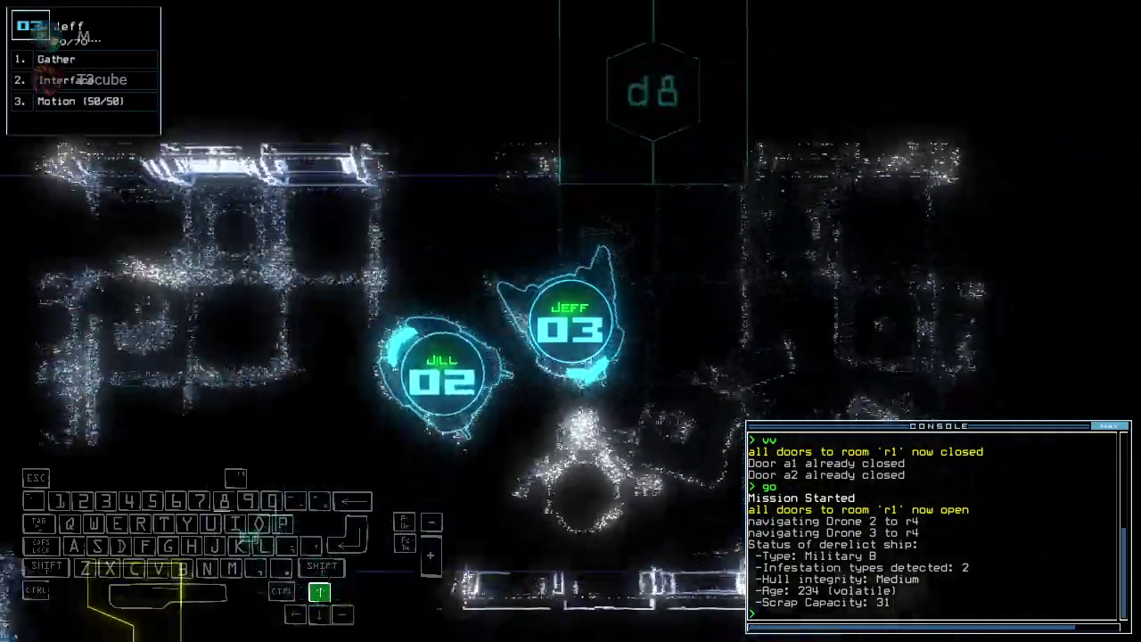
{"action": "key", "text": "space"}
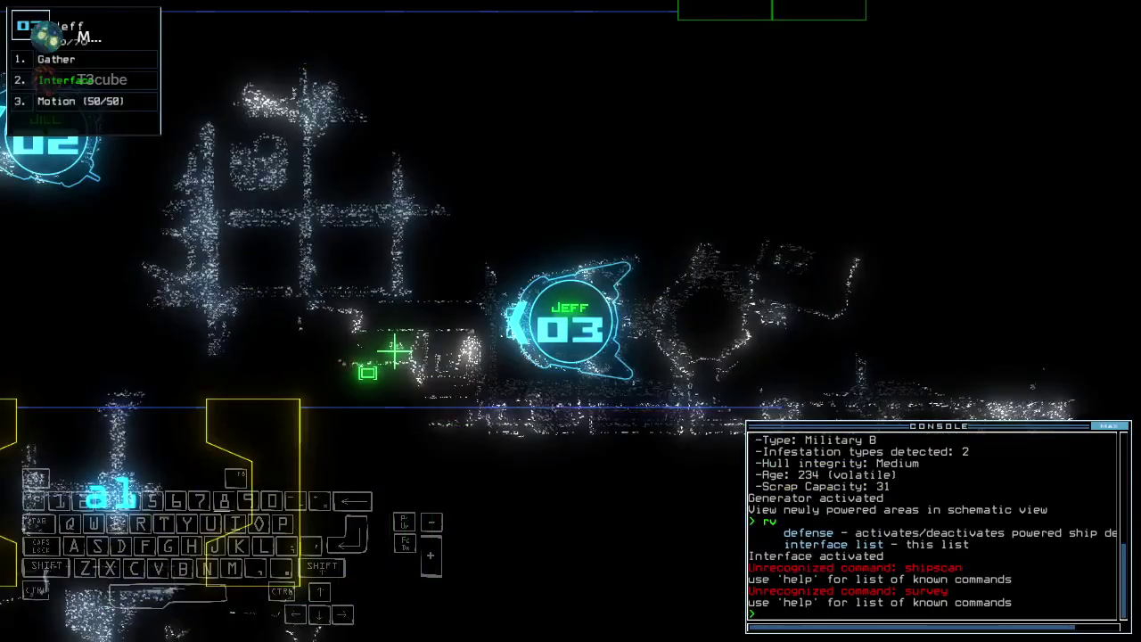
{"action": "type", "text": "df"}
{"action": "key", "text": "Return"}
{"action": "type", "text": "df"}
{"action": "key", "text": "Return"}
Steer Jeff to the scrap, gather it, and command door d7
{"action": "key", "text": "space"}
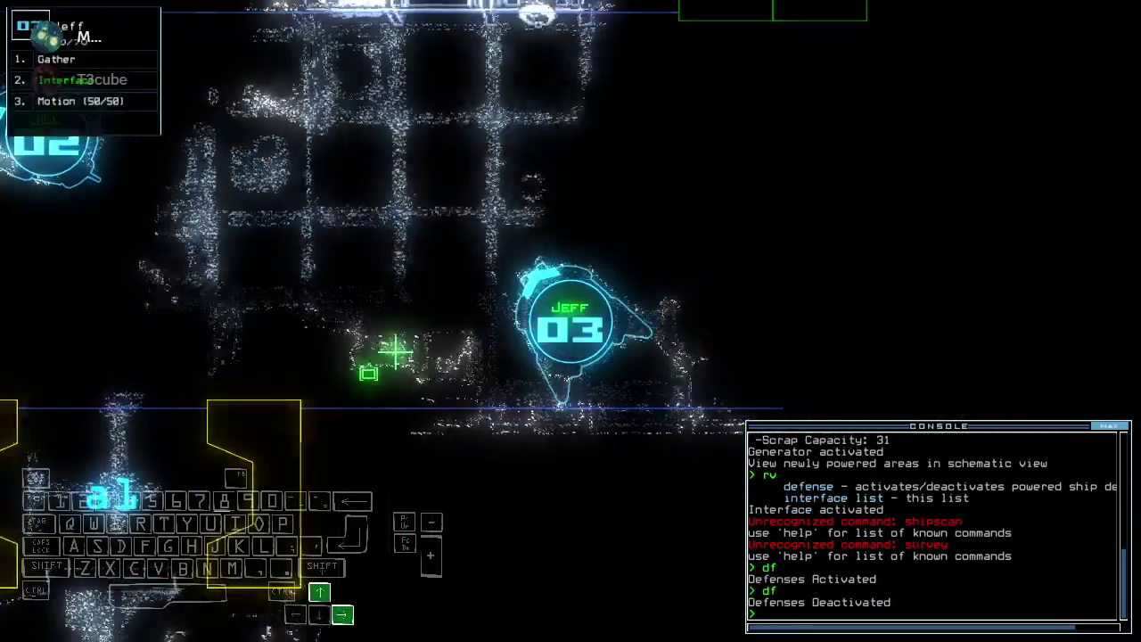
{"action": "key", "text": "Up"}
{"action": "key", "text": "Left"}
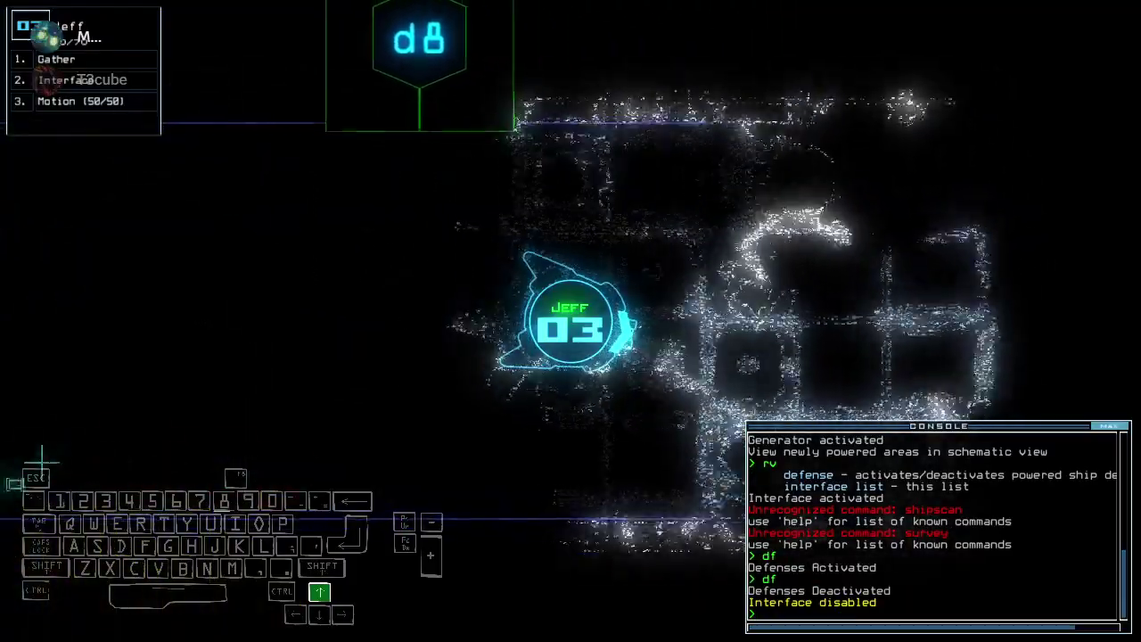
{"action": "type", "text": "g"}
{"action": "key", "text": "Return"}
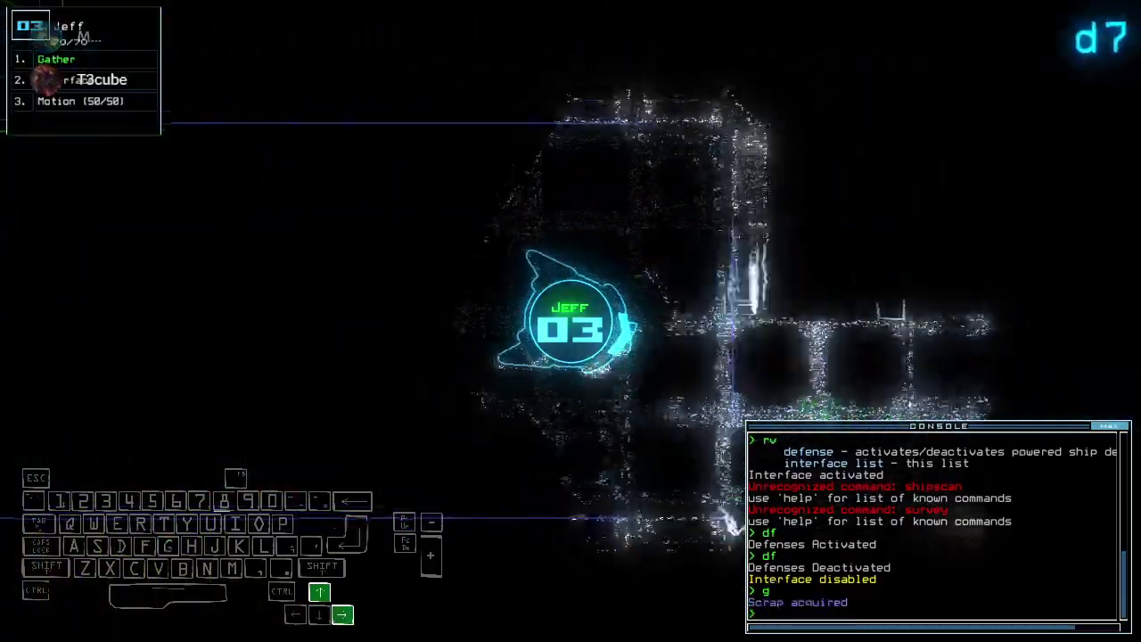
{"action": "key", "text": "Left"}
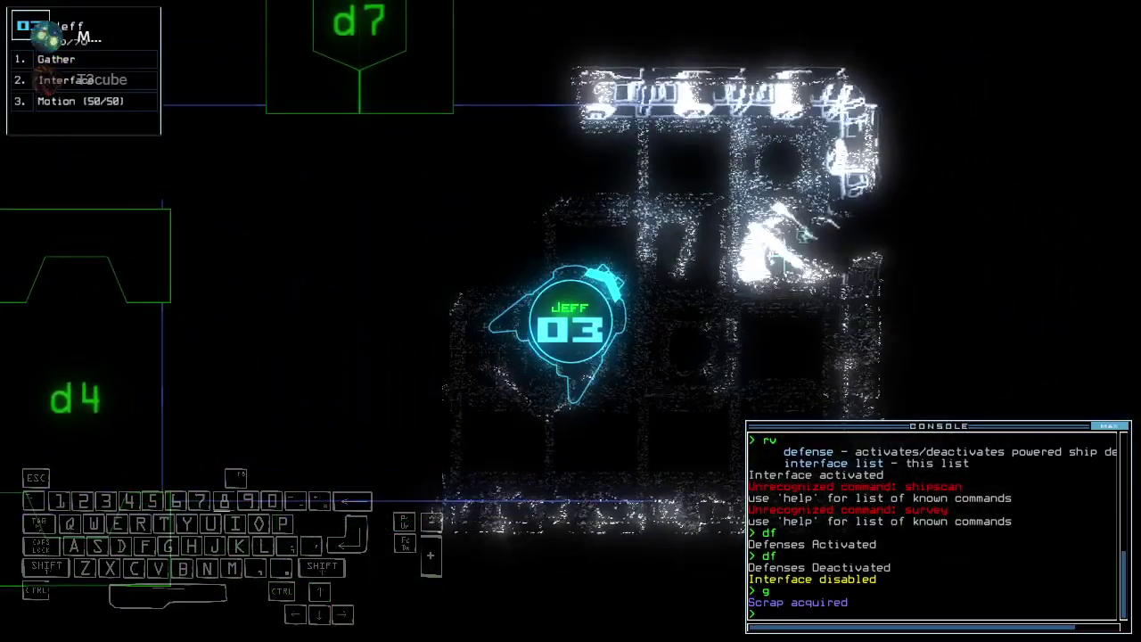
{"action": "key", "text": "Return"}
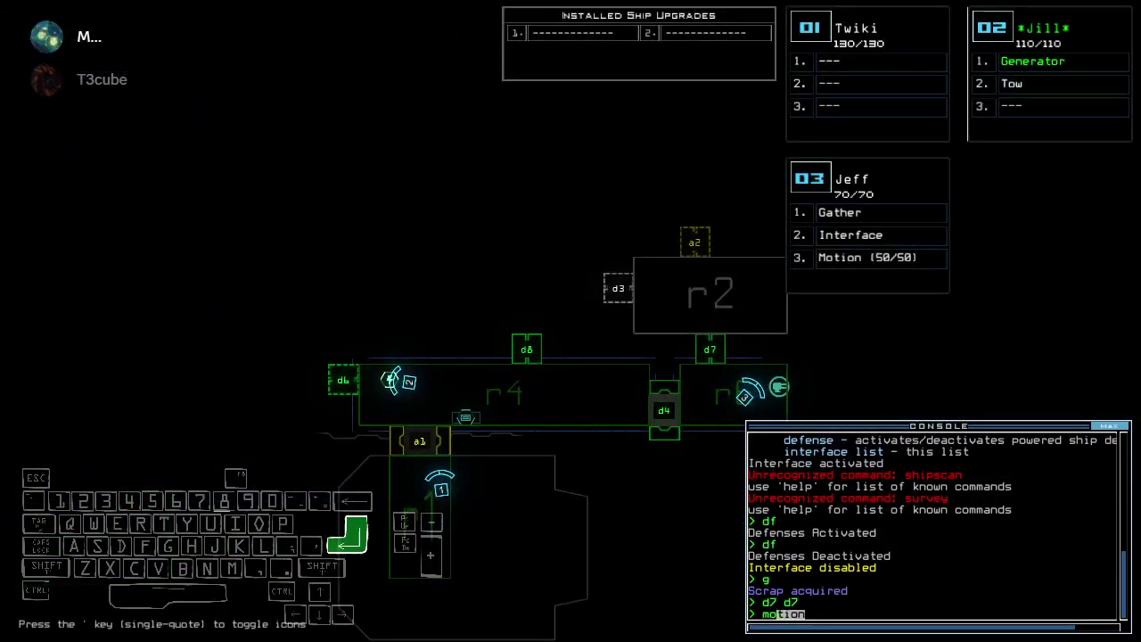
{"action": "type", "text": "3"}
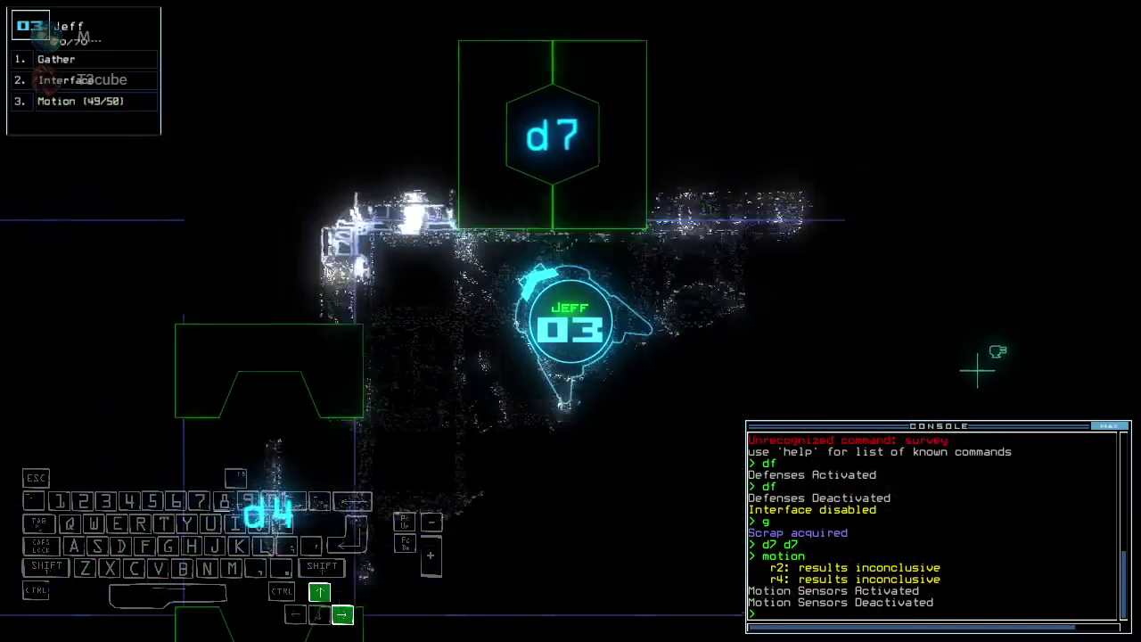
{"action": "type", "text": "d"}
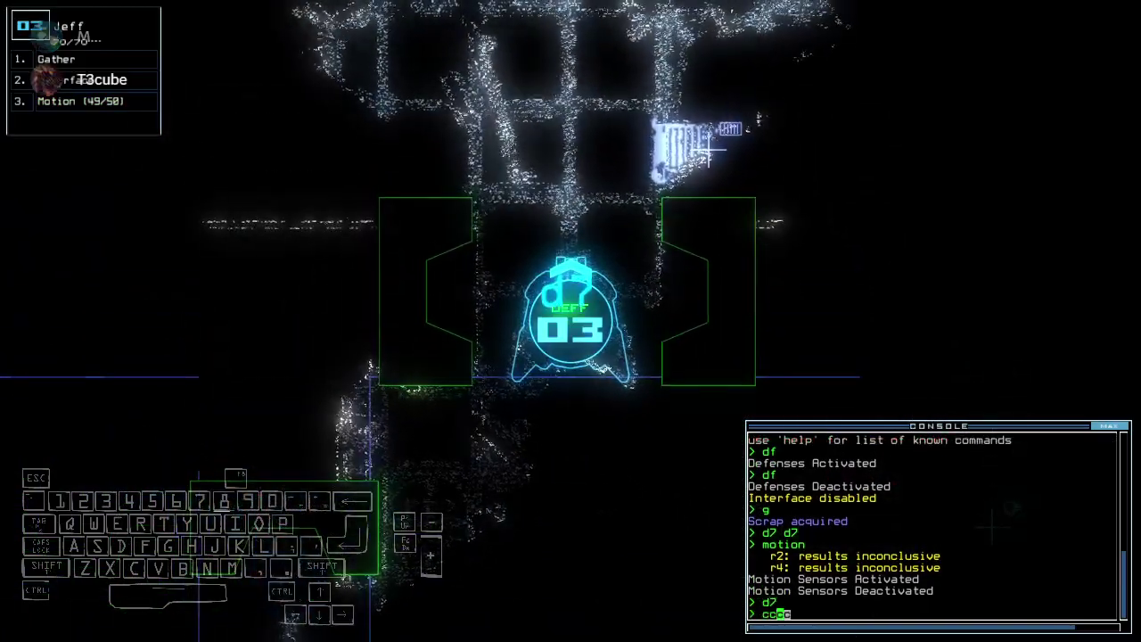
Drive Jeff through door d7, close two doors, and list r4's Power Inlet and Access Terminal
{"action": "key", "text": "Up"}
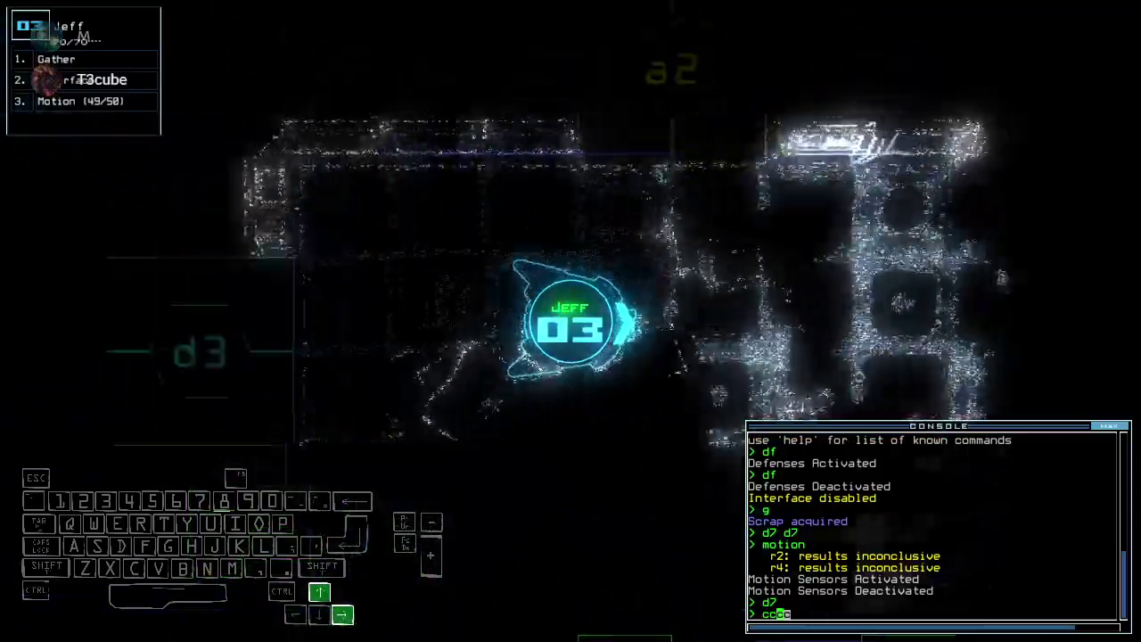
{"action": "key", "text": "Right"}
{"action": "type", "text": "cc"}
{"action": "key", "text": "Up"}
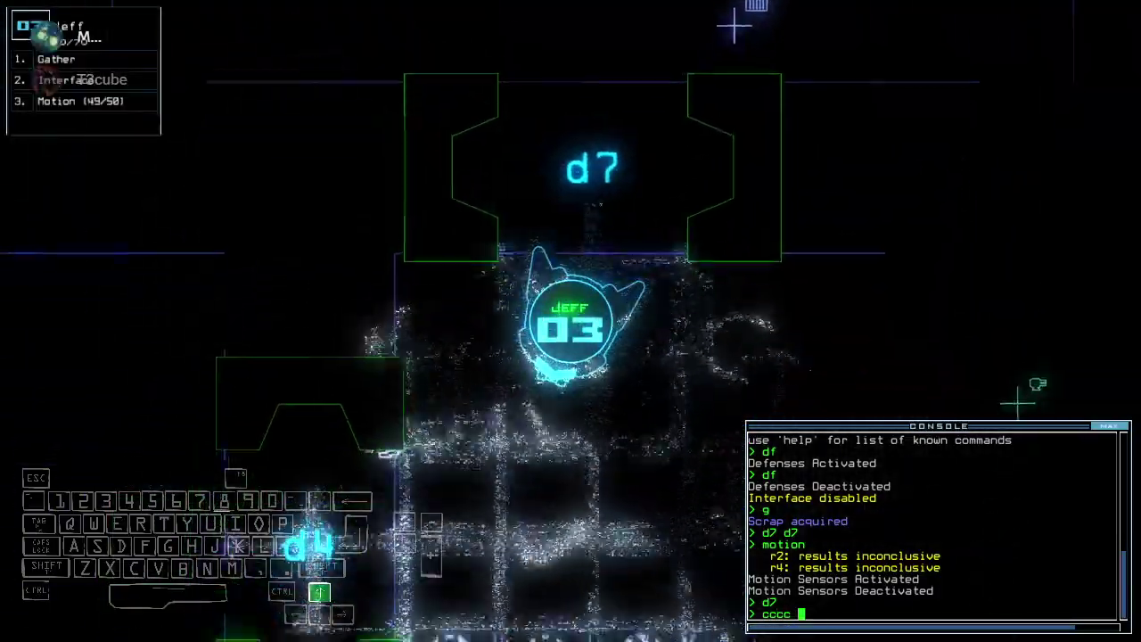
{"action": "key", "text": "Right"}
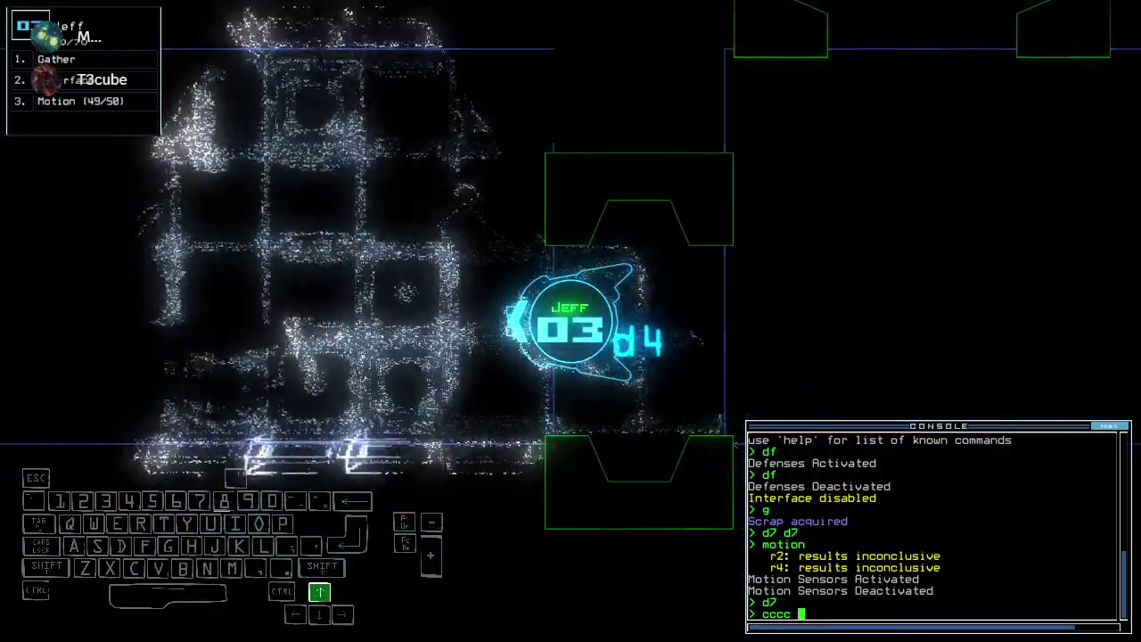
{"action": "key", "text": "Return"}
{"action": "type", "text": "i"}
{"action": "key", "text": "Return"}
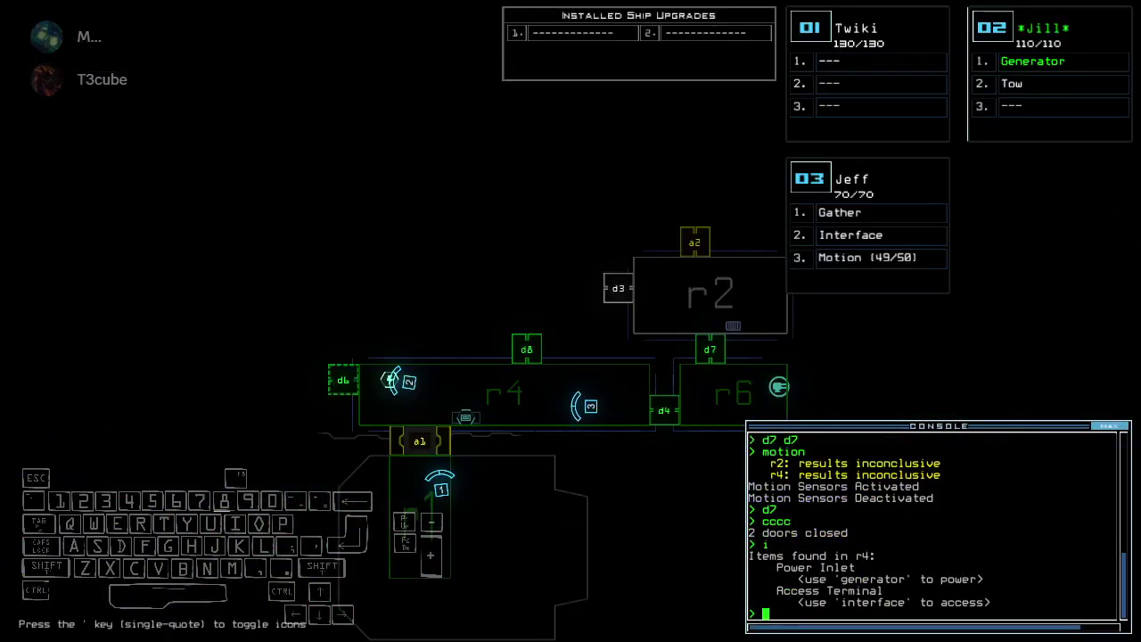
{"action": "type", "text": "xx r4"}
Cycle r4's doors and run motion scans, flagging activity in r5 and r3
{"action": "key", "text": "Return"}
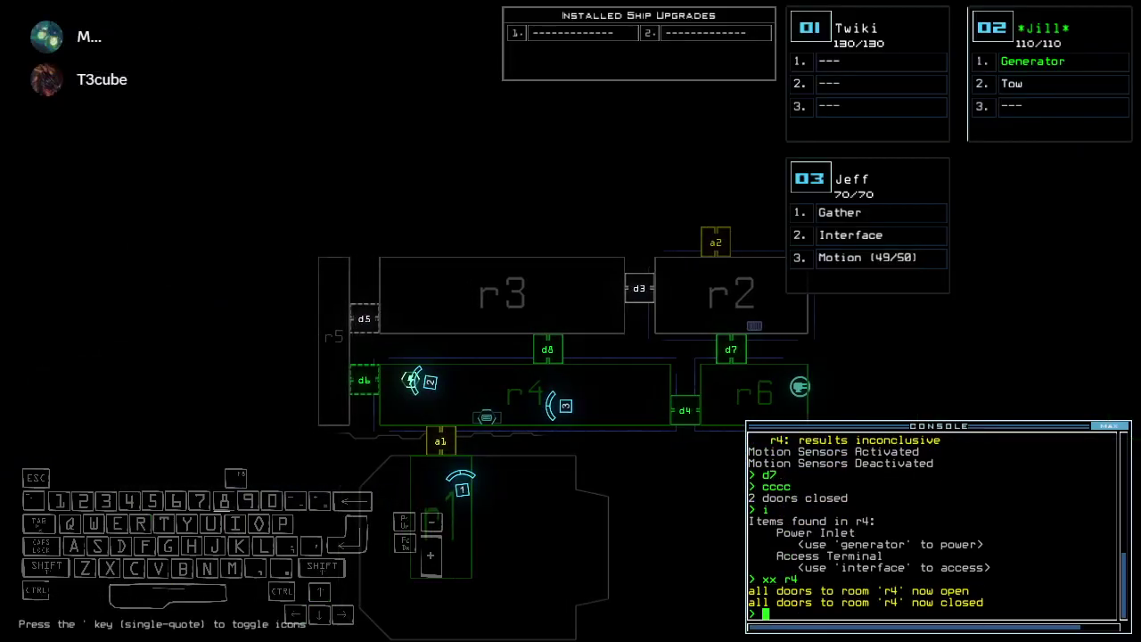
{"action": "key", "text": "Up"}
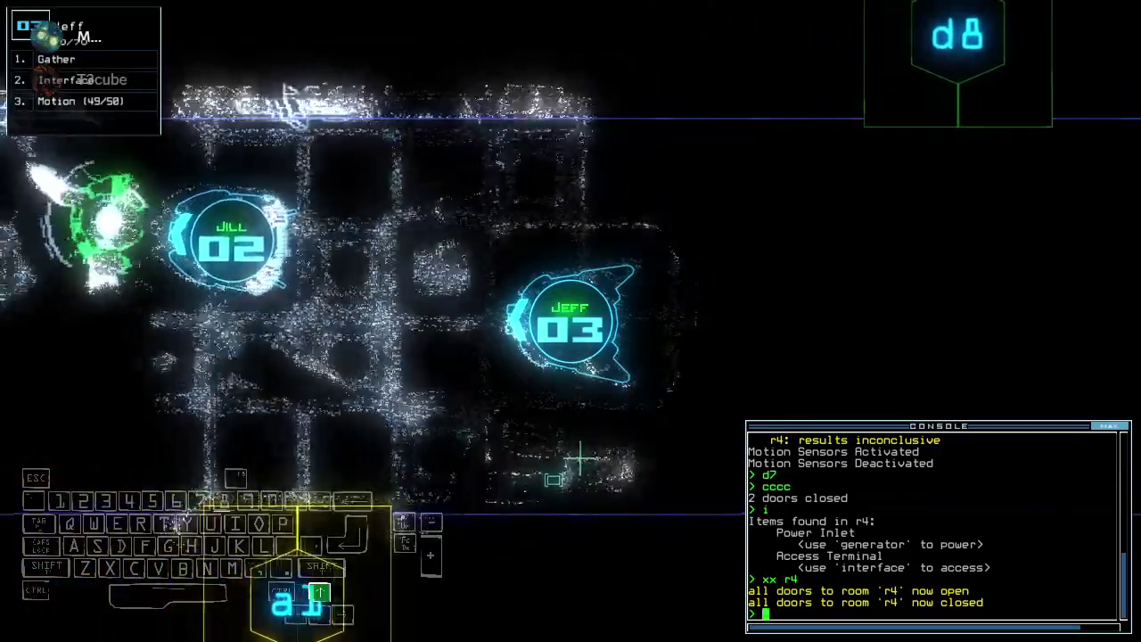
{"action": "type", "text": "mo"}
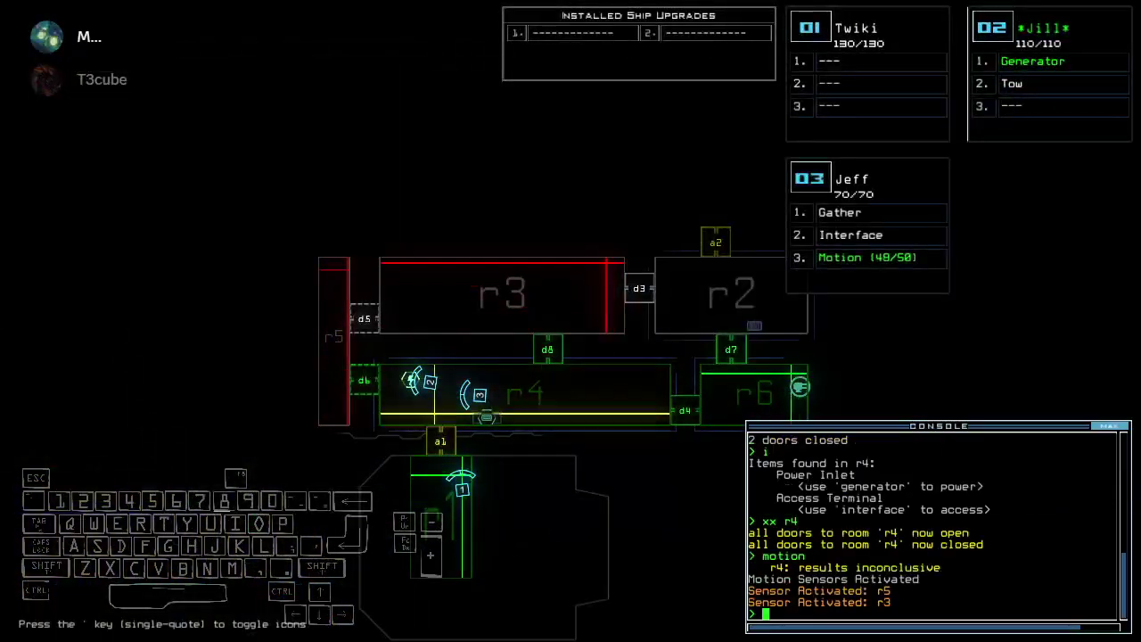
{"action": "key", "text": "Up"}
{"action": "key", "text": "Right"}
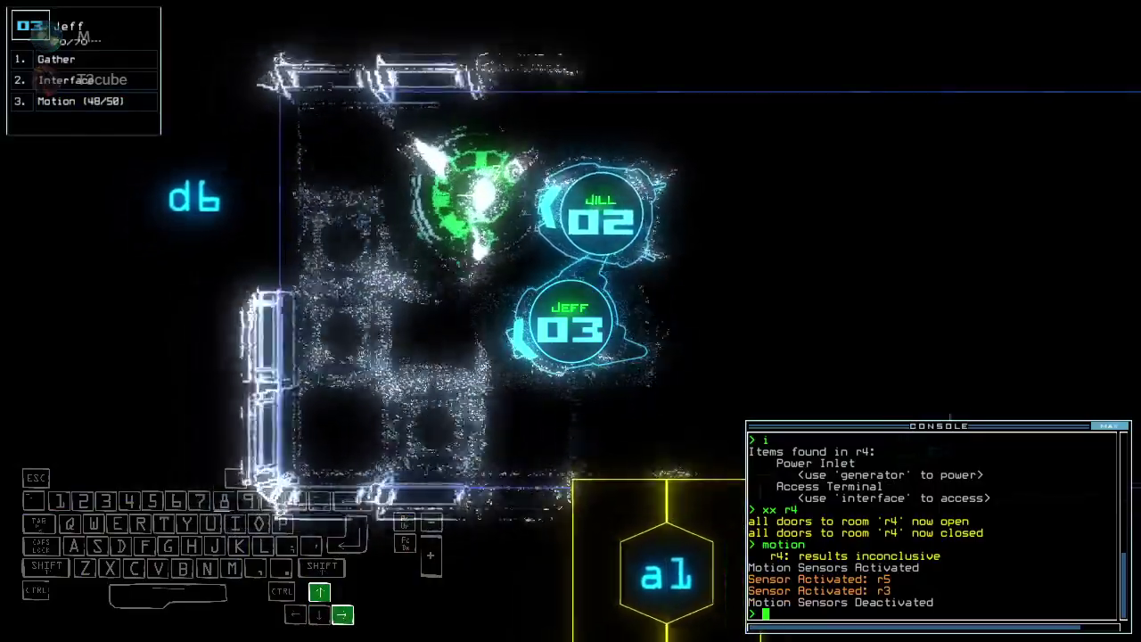
{"action": "key", "text": "space"}
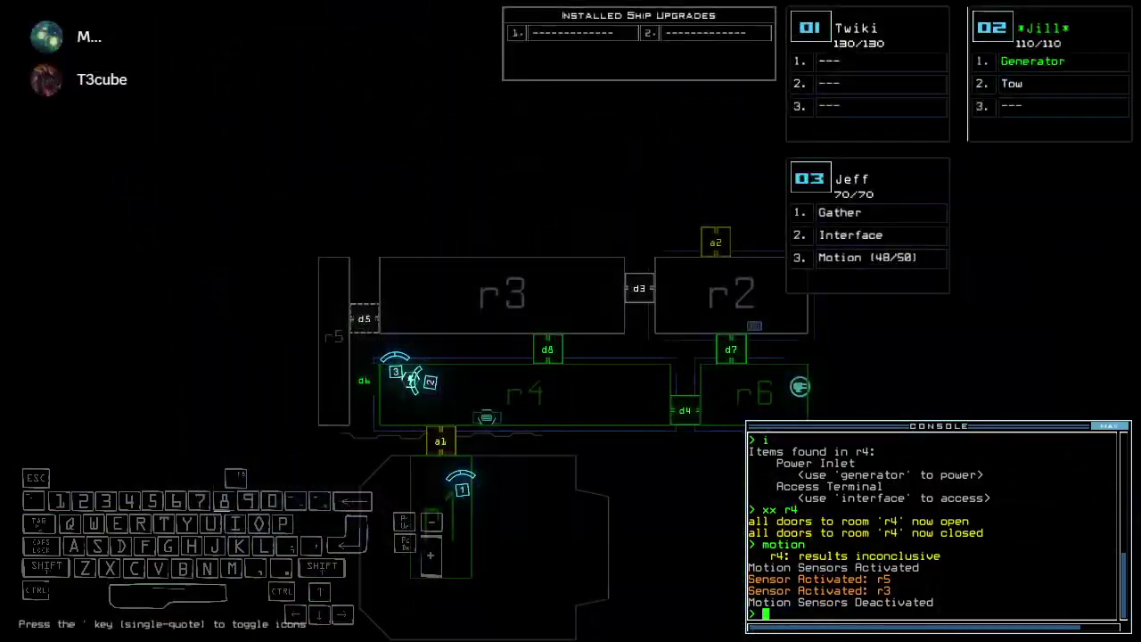
{"action": "key", "text": "Right"}
{"action": "type", "text": "f r5"}
{"action": "key", "text": "Up"}
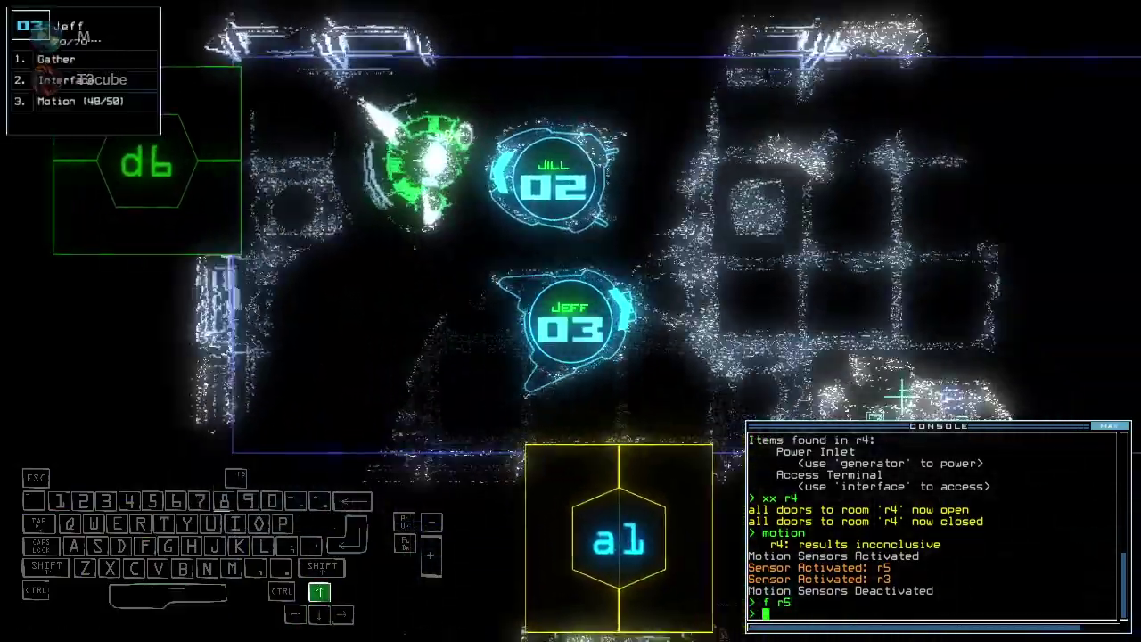
{"action": "type", "text": "motion"}
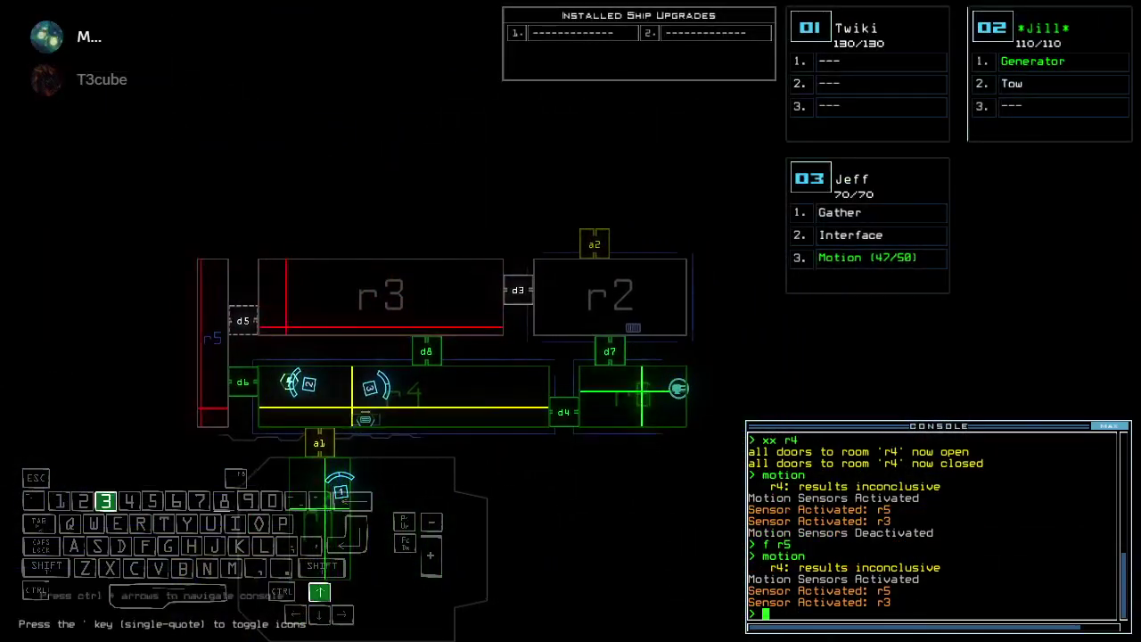
Close door d8 and drive Jeff back down the corridor and right
{"action": "key", "text": "space"}
{"action": "key", "text": "Up"}
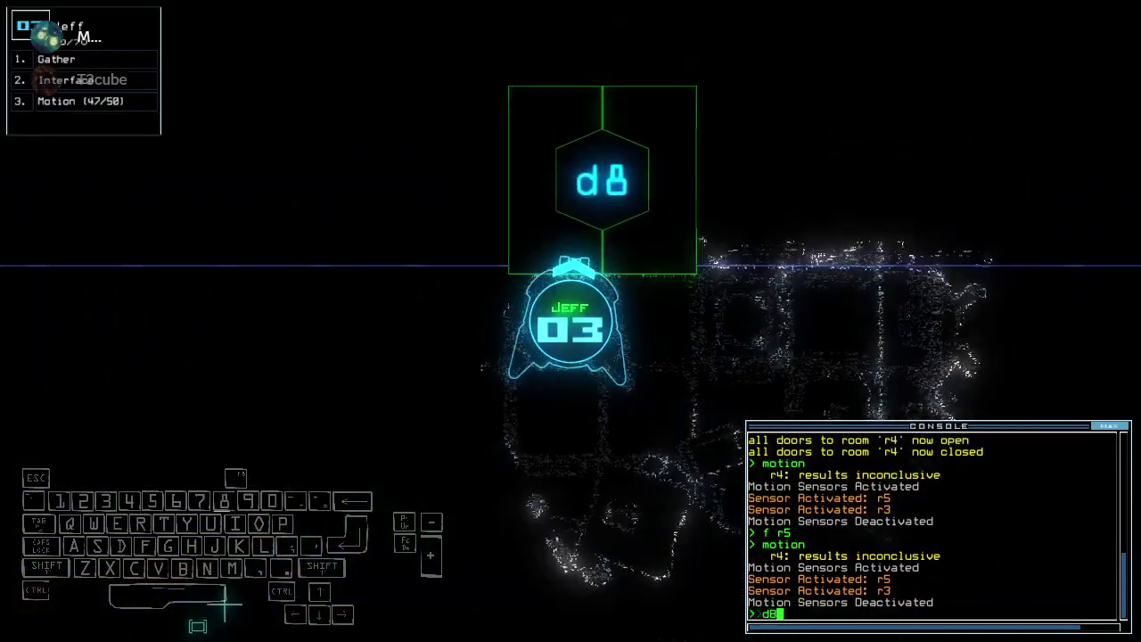
{"action": "type", "text": "d8"}
{"action": "key", "text": "Return"}
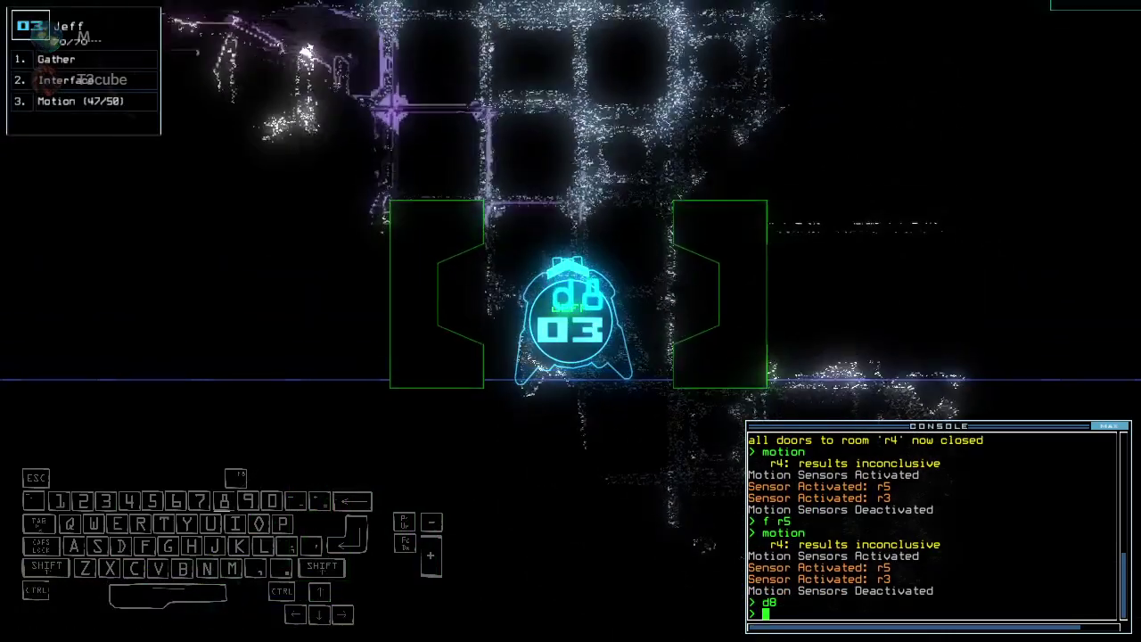
{"action": "key", "text": "Down"}
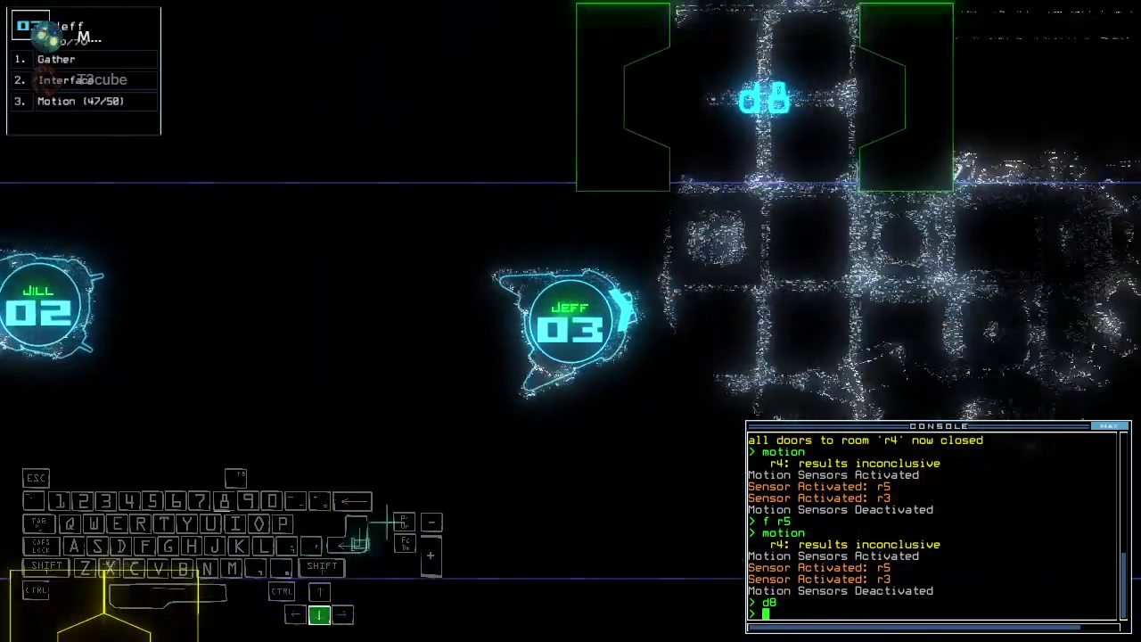
{"action": "key", "text": "space"}
{"action": "key", "text": "space"}
{"action": "key", "text": "Down"}
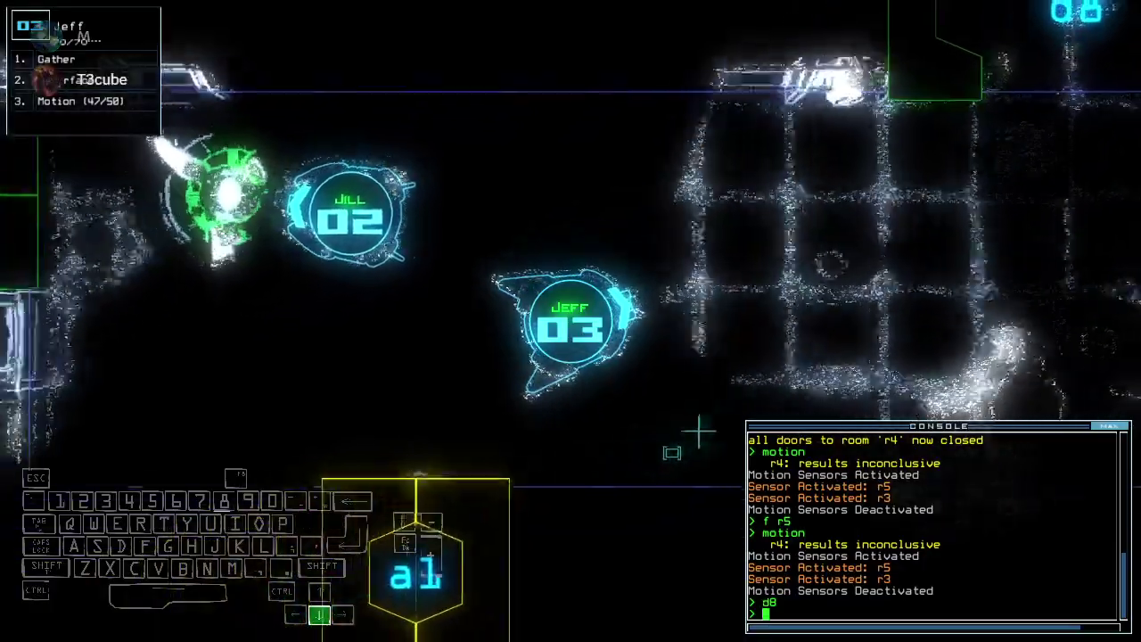
{"action": "key", "text": "Right"}
{"action": "key", "text": "space"}
{"action": "key", "text": "space"}
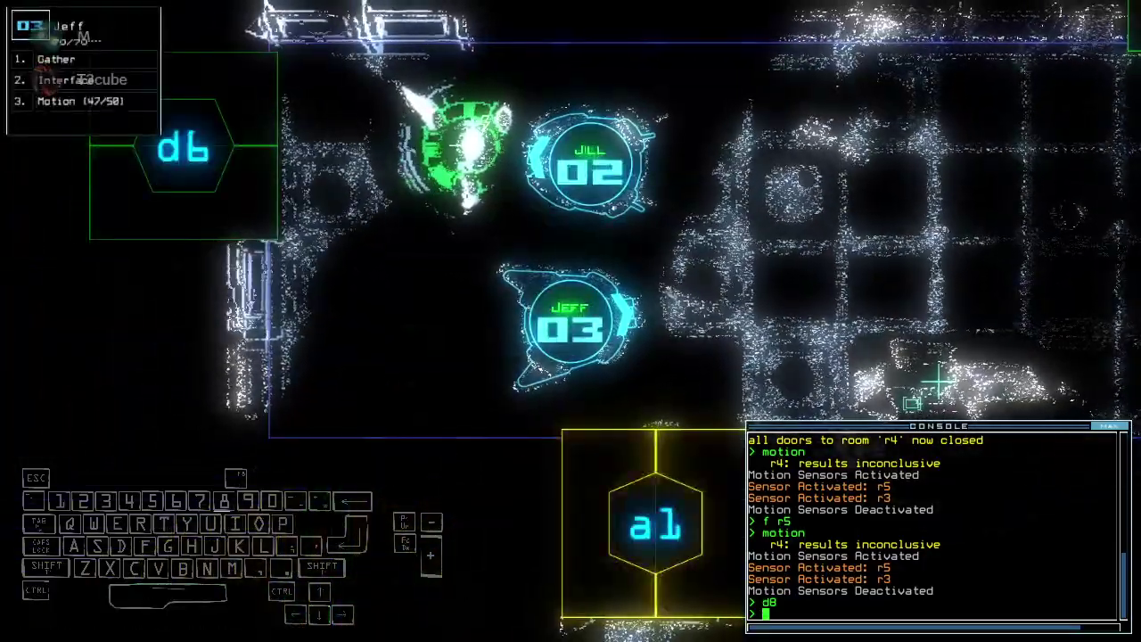
Command door d4 and drive Jeff forward and left across r4, checking the ship map
{"action": "key", "text": "space"}
{"action": "type", "text": "d"}
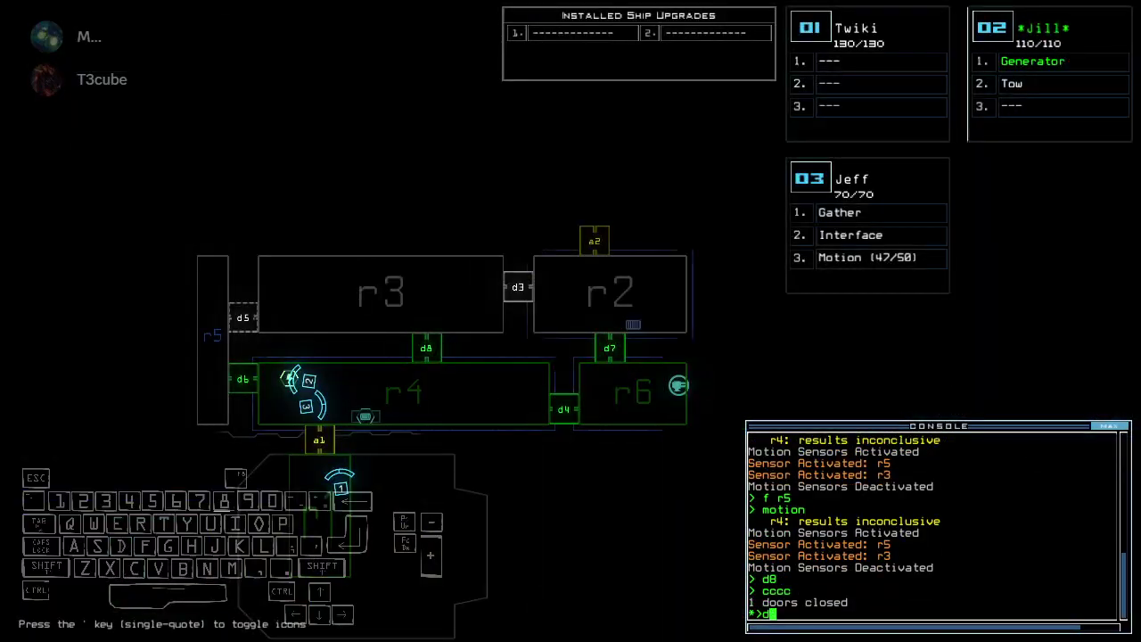
{"action": "type", "text": "4"}
{"action": "key", "text": "Return"}
{"action": "key", "text": "space"}
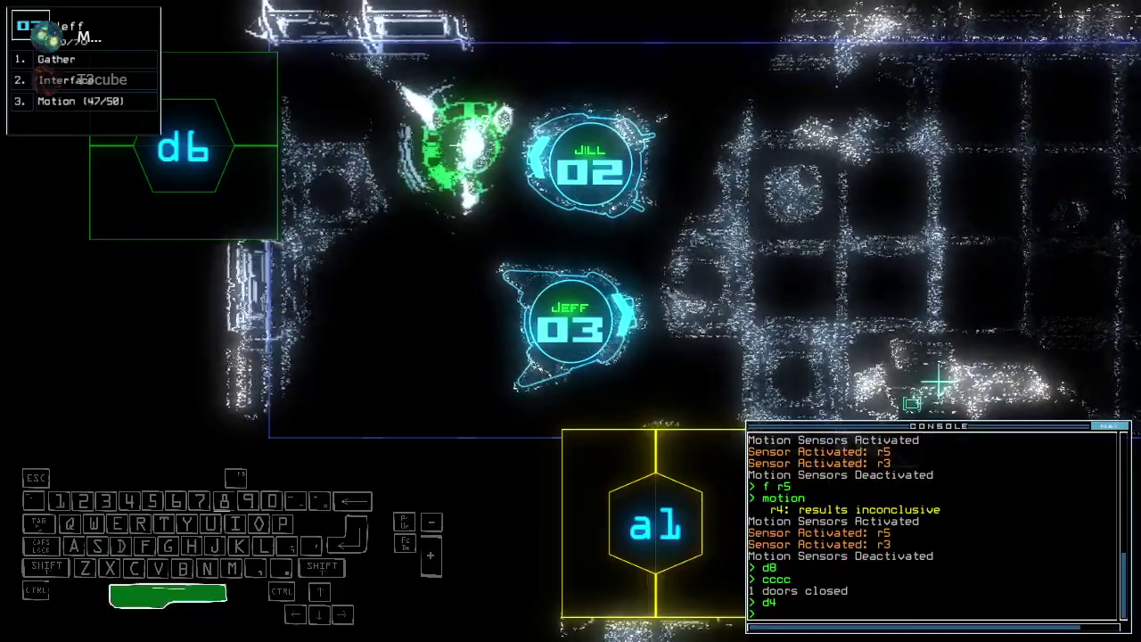
{"action": "key", "text": "space"}
{"action": "key", "text": "space"}
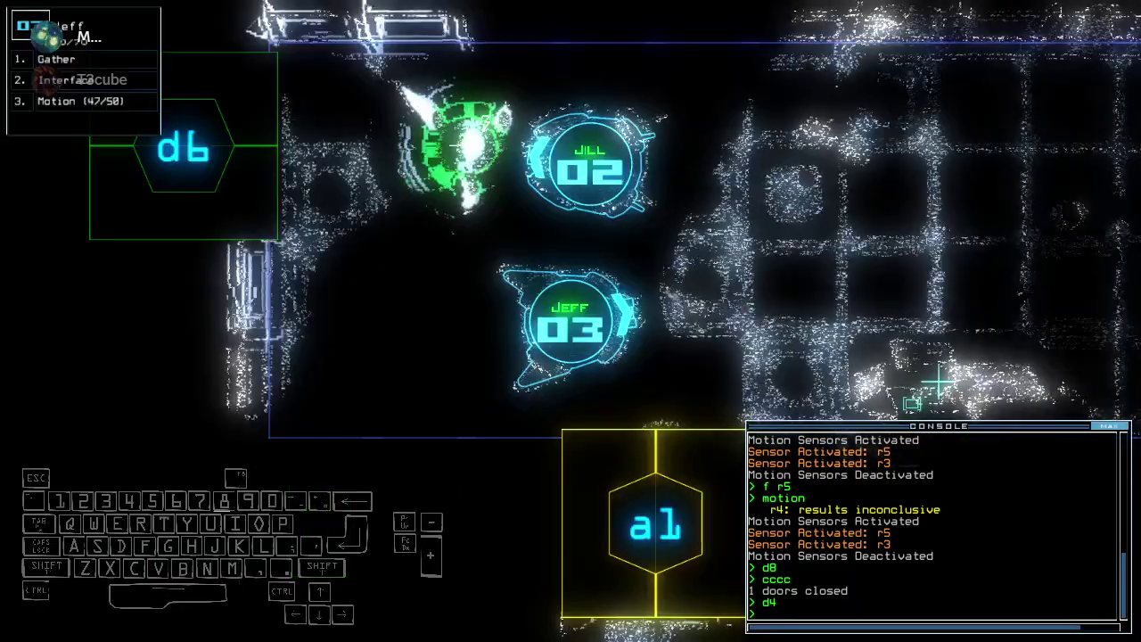
{"action": "key", "text": "Up"}
{"action": "key", "text": "Left"}
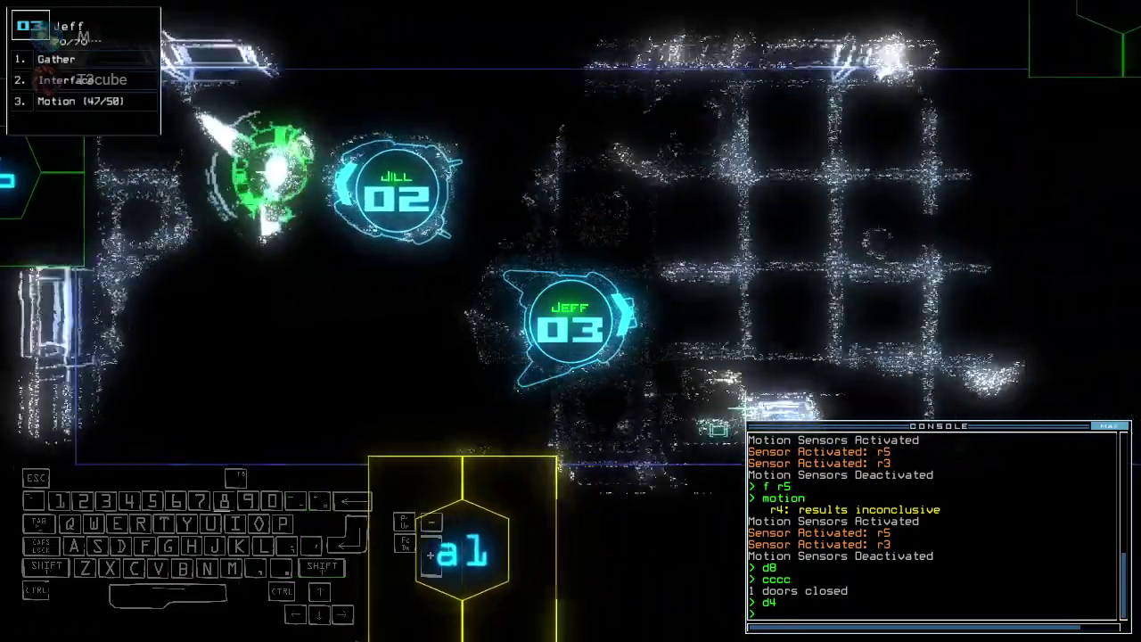
{"action": "key", "text": "space"}
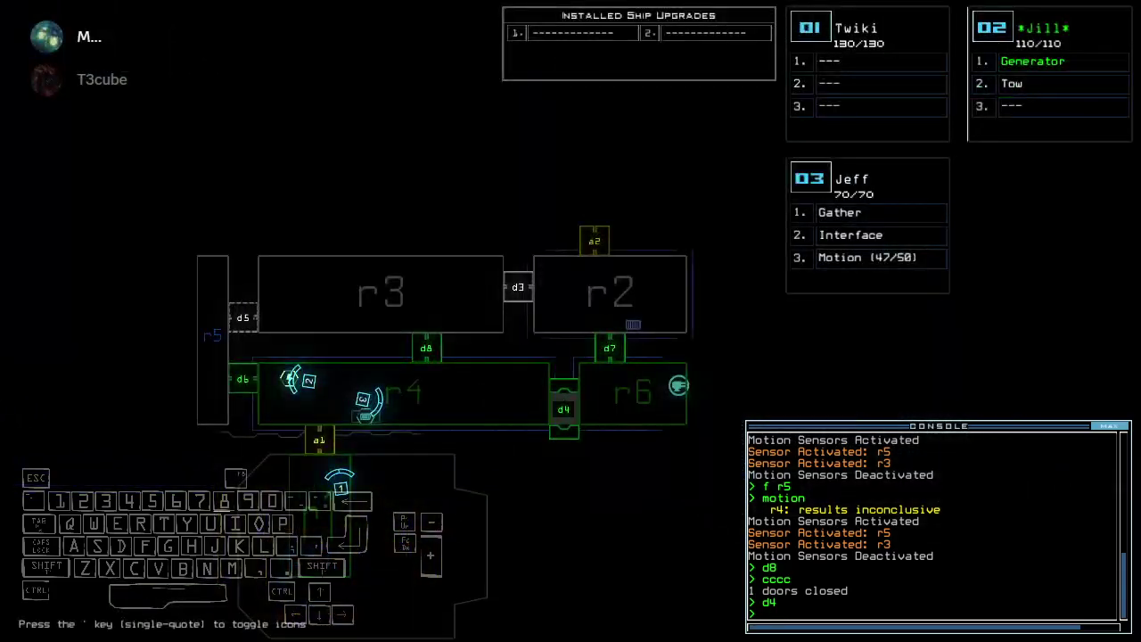
{"action": "key", "text": "space"}
{"action": "key", "text": "space"}
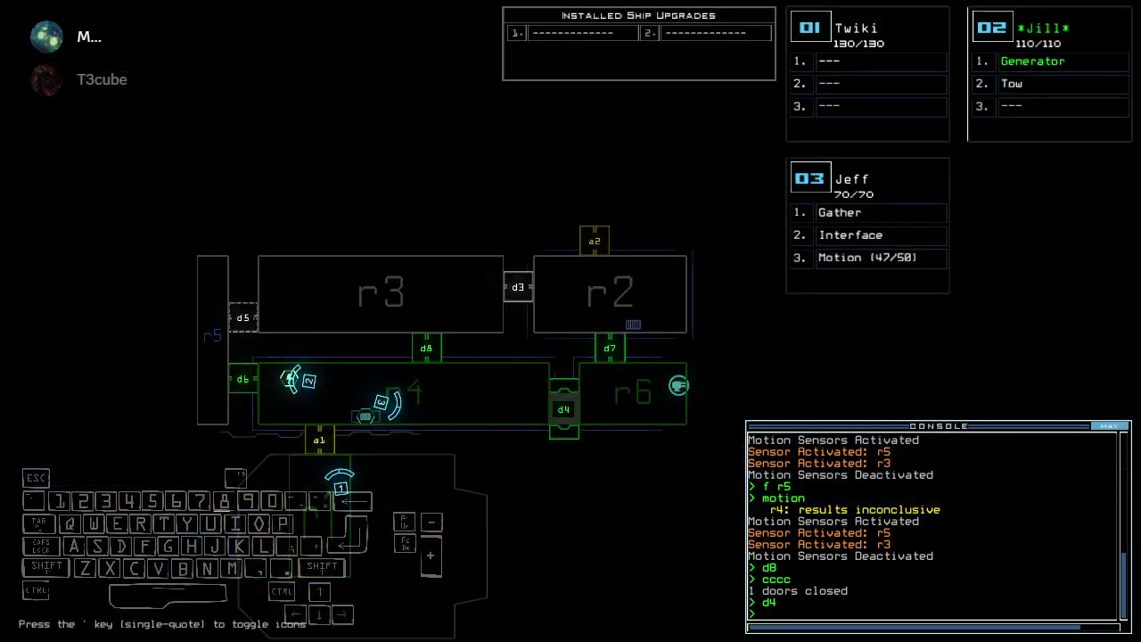
{"action": "key", "text": "space"}
{"action": "key", "text": "Down"}
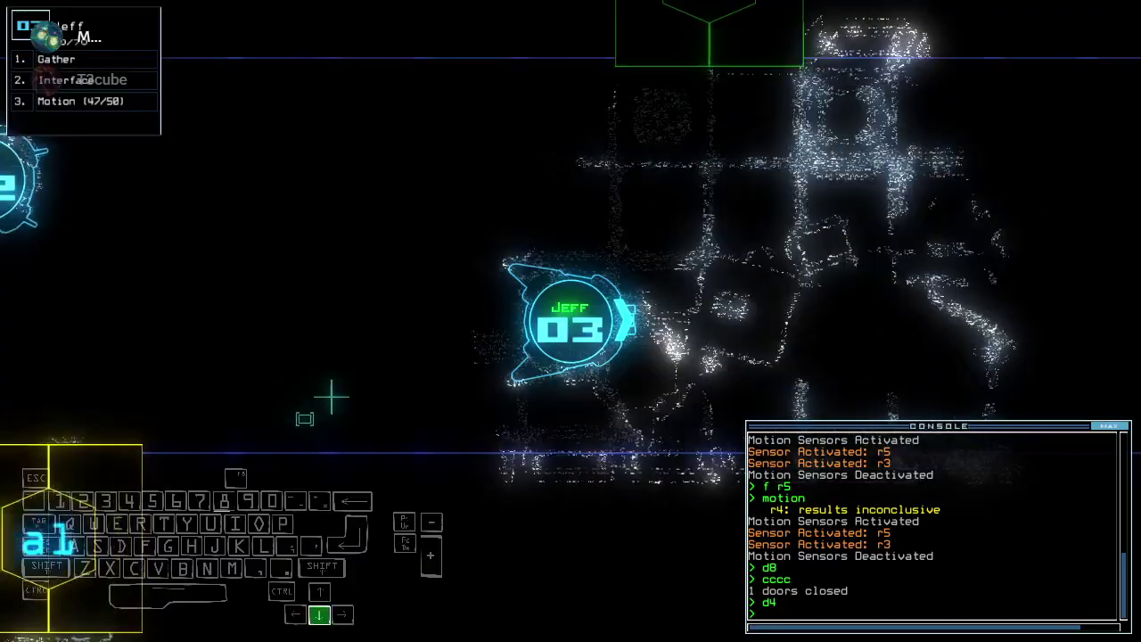
{"action": "type", "text": "cccc"}
Close door d4, fire the r6 defenses to kill an enemy, and open d8
{"action": "key", "text": "Return"}
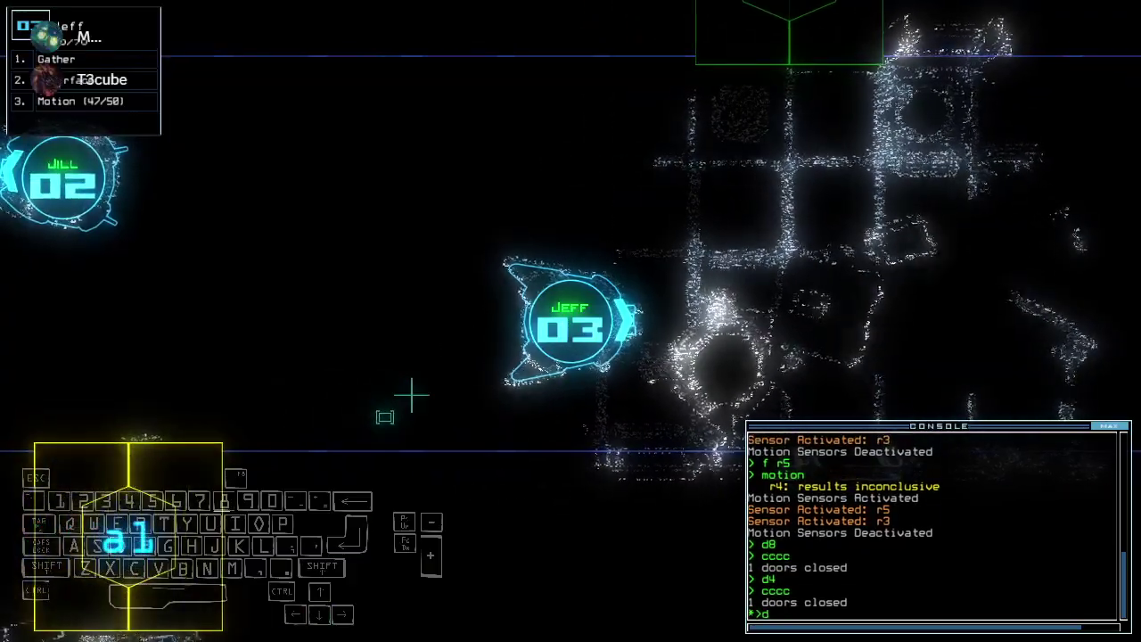
{"action": "type", "text": "df"}
{"action": "key", "text": "Return"}
{"action": "type", "text": "d8"}
{"action": "key", "text": "Return"}
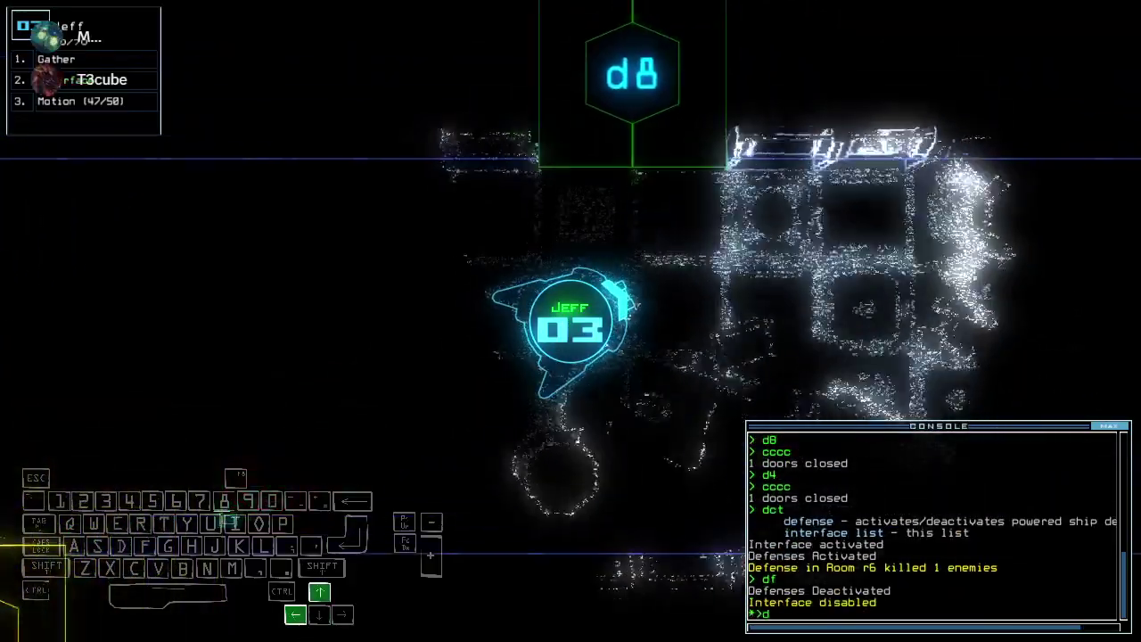
Drive Jeff through d8, gather scrap, then try gathering fuel, which yields nothing
{"action": "key", "text": "Left"}
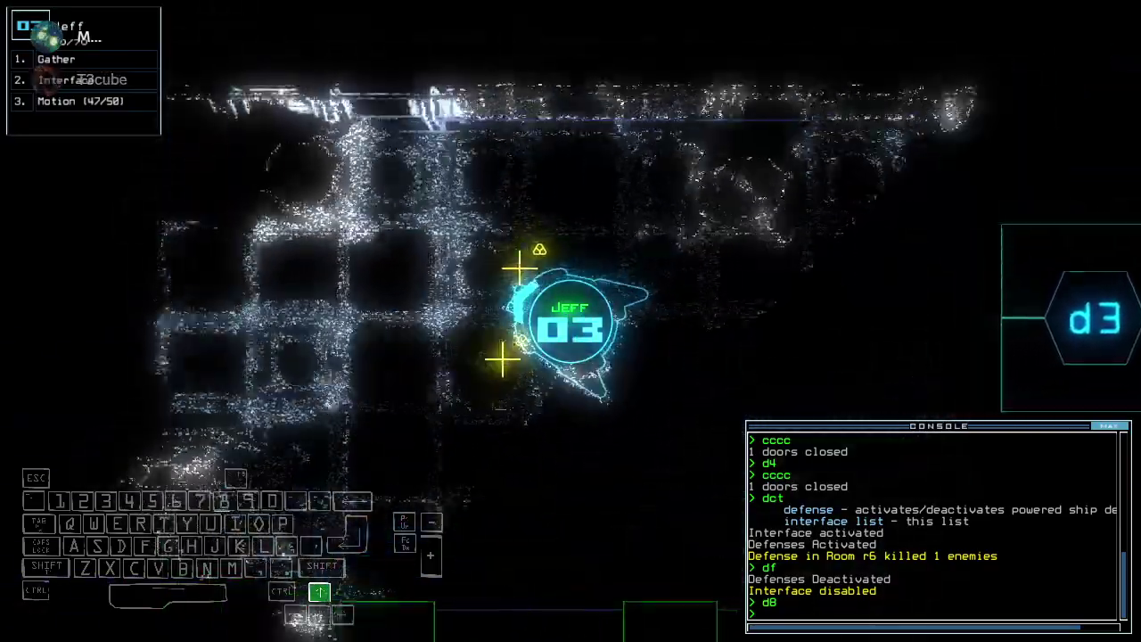
{"action": "type", "text": "g"}
{"action": "key", "text": "Return"}
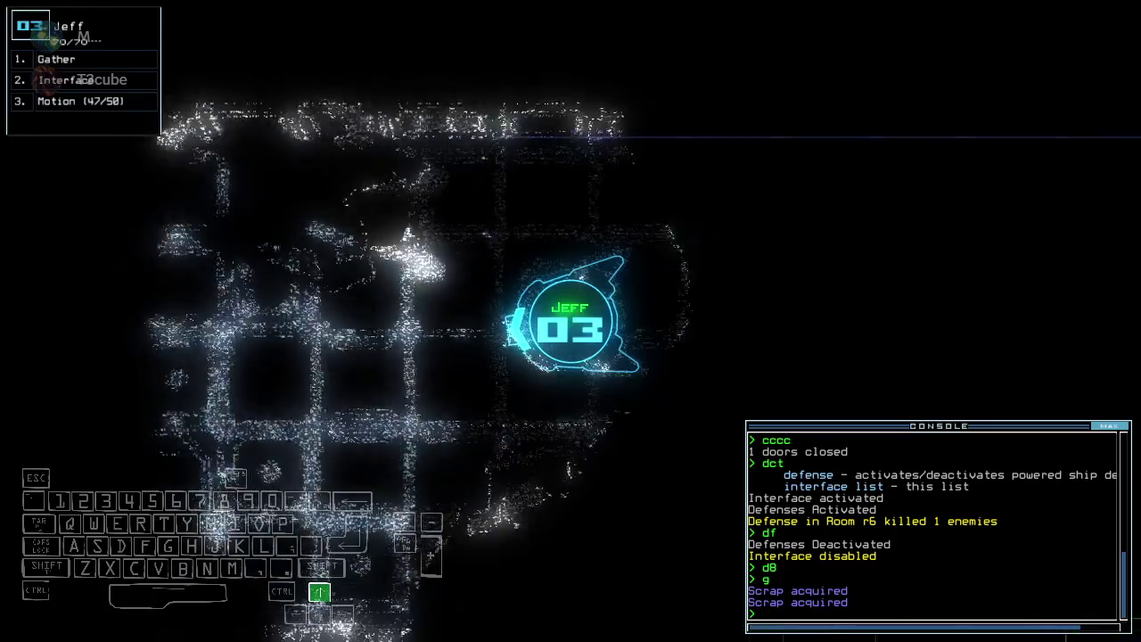
{"action": "key", "text": "Right"}
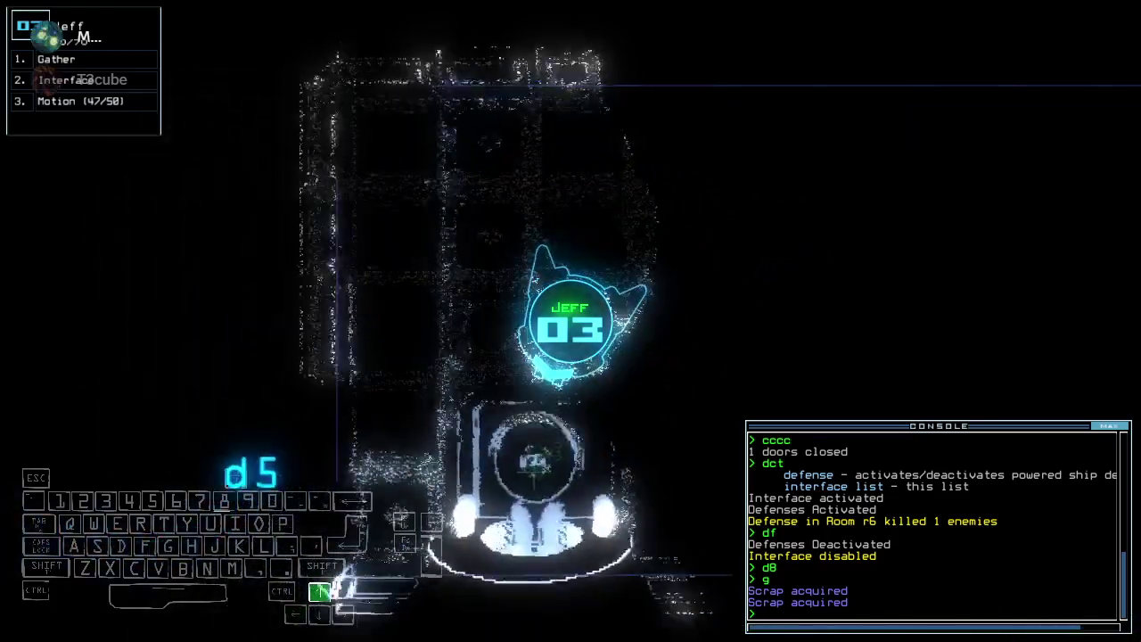
{"action": "type", "text": "g"}
{"action": "key", "text": "Return"}
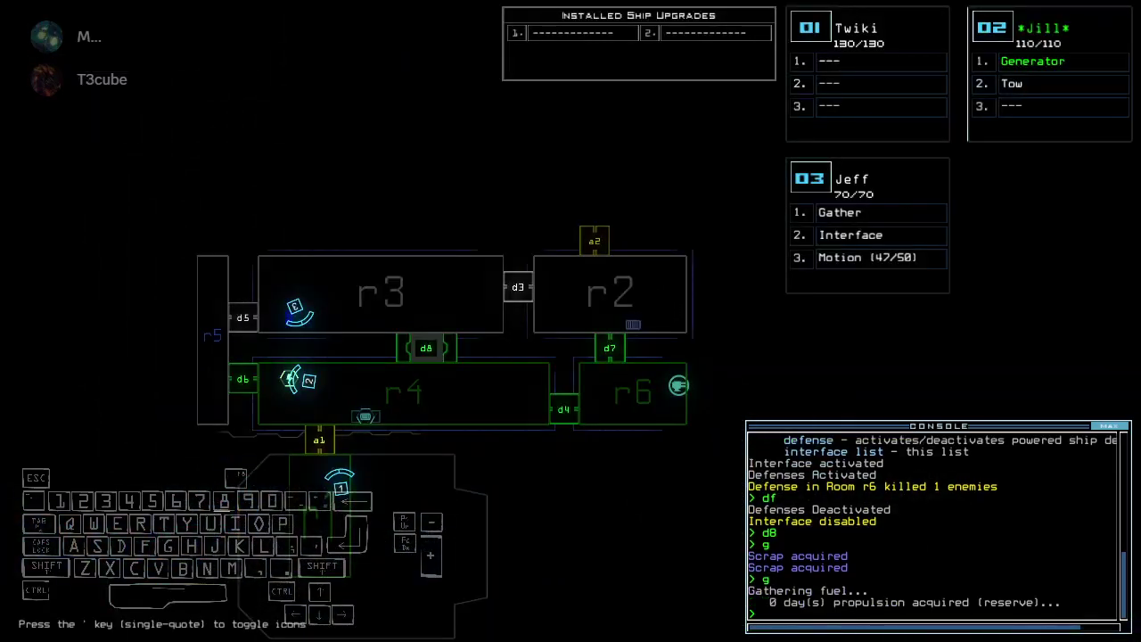
Drive Jeff forward, open all doors to r1, and route drone 1 to drone 2's room
{"action": "key", "text": "space"}
{"action": "key", "text": "Up"}
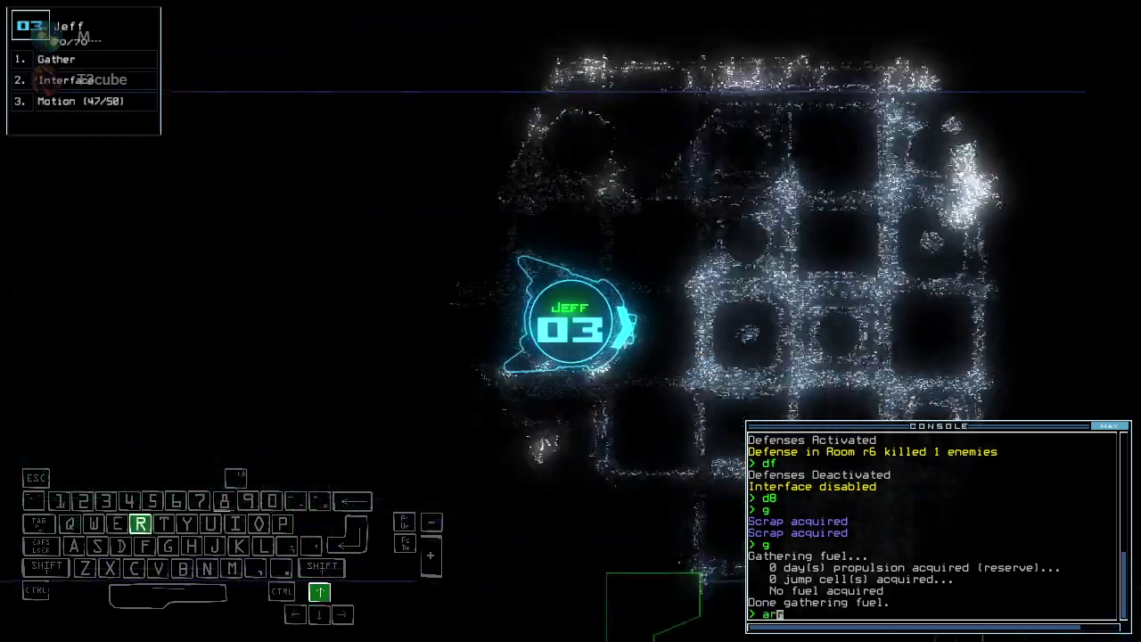
{"action": "type", "text": "r"}
{"action": "key", "text": "Return"}
{"action": "type", "text": "navigate 1 2"}
{"action": "key", "text": "Return"}
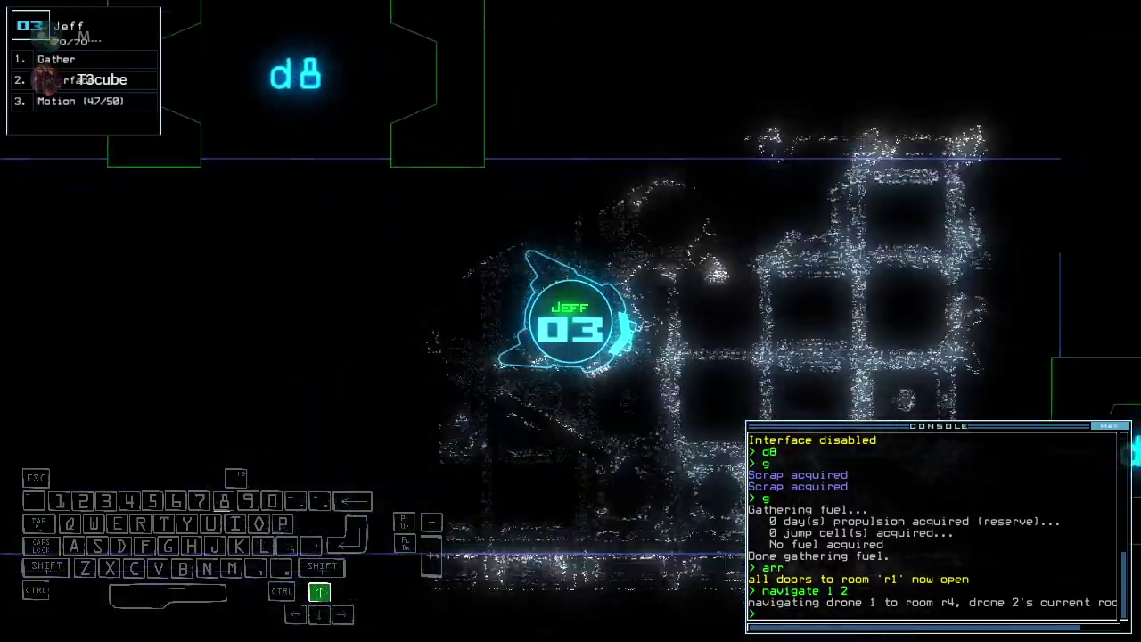
{"action": "type", "text": "d4"}
Open d4, gather the scrap, and re-dock the boarding ship at a2
{"action": "key", "text": "Return"}
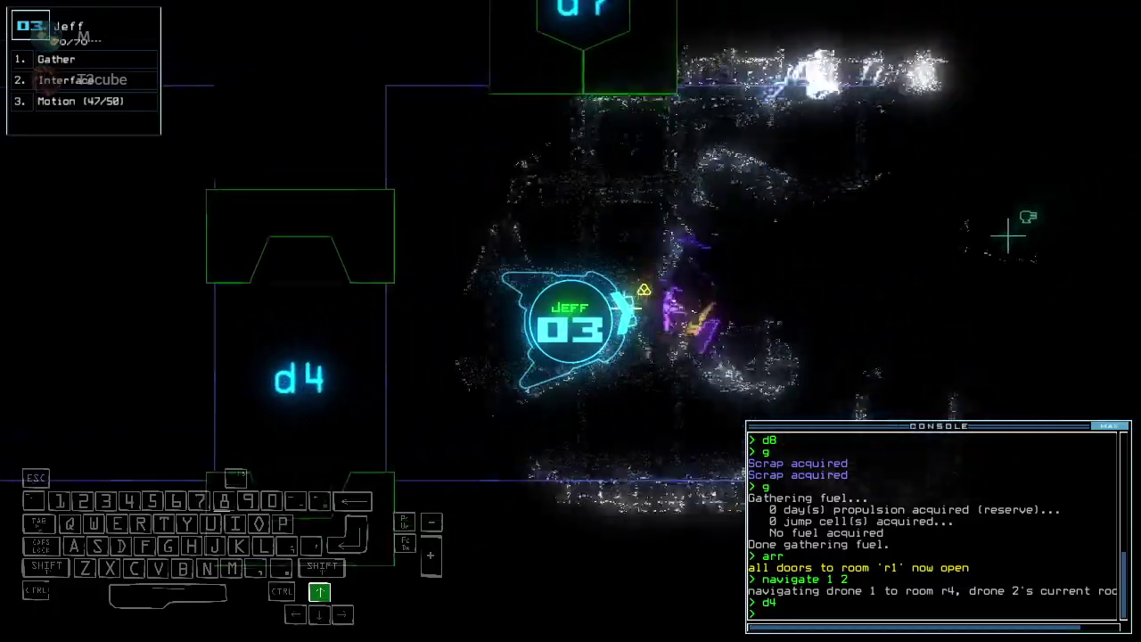
{"action": "type", "text": "g"}
{"action": "key", "text": "Return"}
{"action": "type", "text": "dd a2"}
{"action": "key", "text": "Return"}
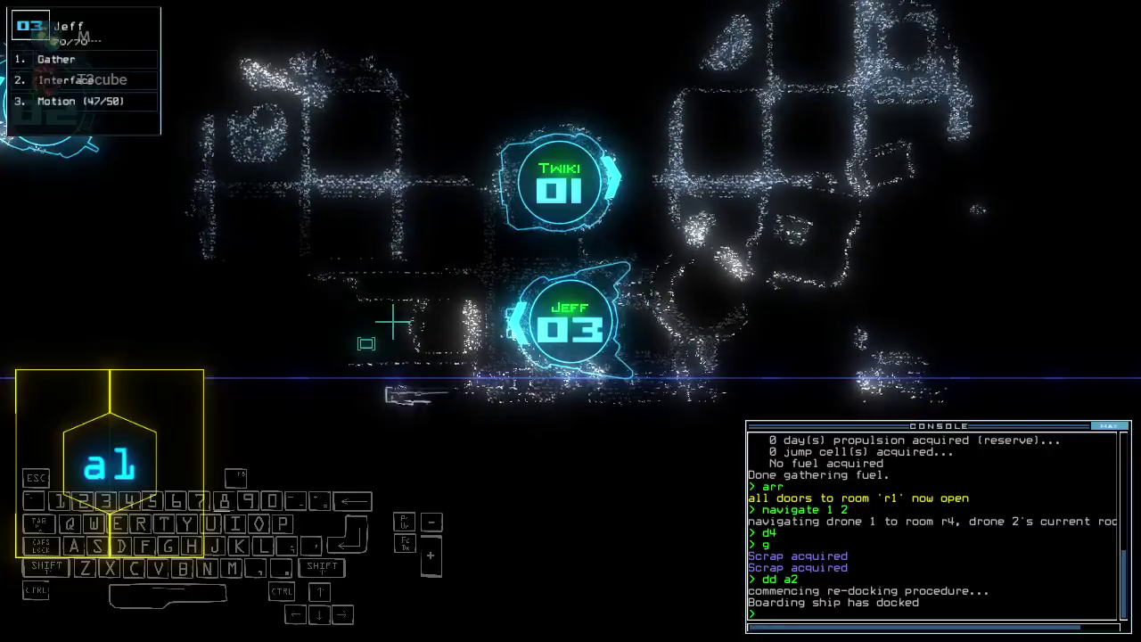
{"action": "type", "text": "in"}
List room r4's items, activate its interface, and open doors d7 and d6
{"action": "key", "text": "Return"}
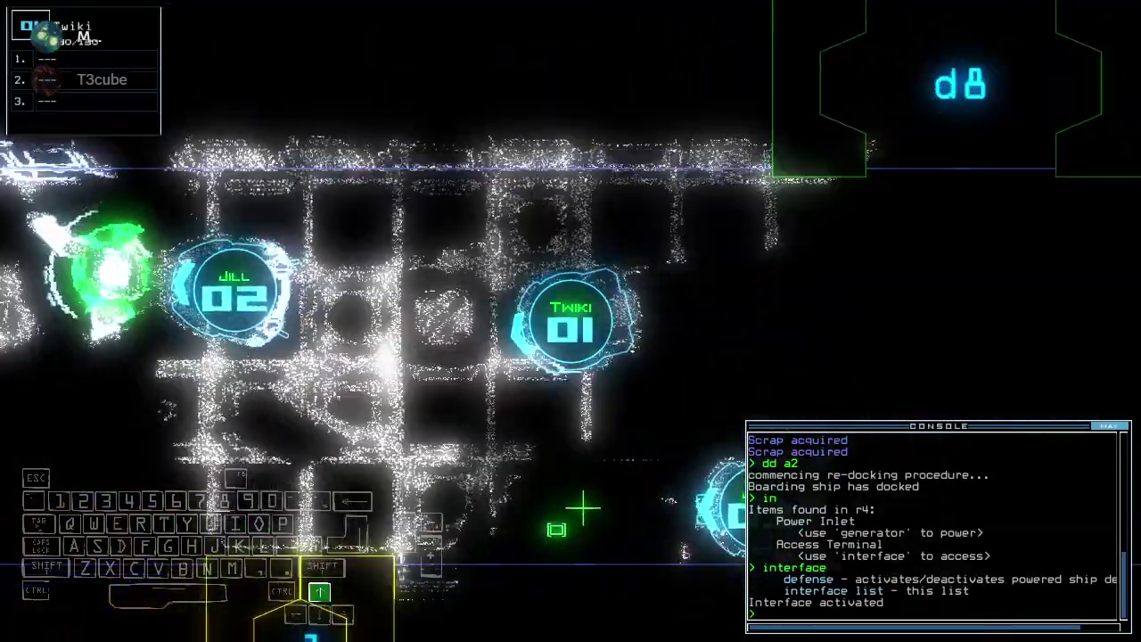
{"action": "key", "text": "Up"}
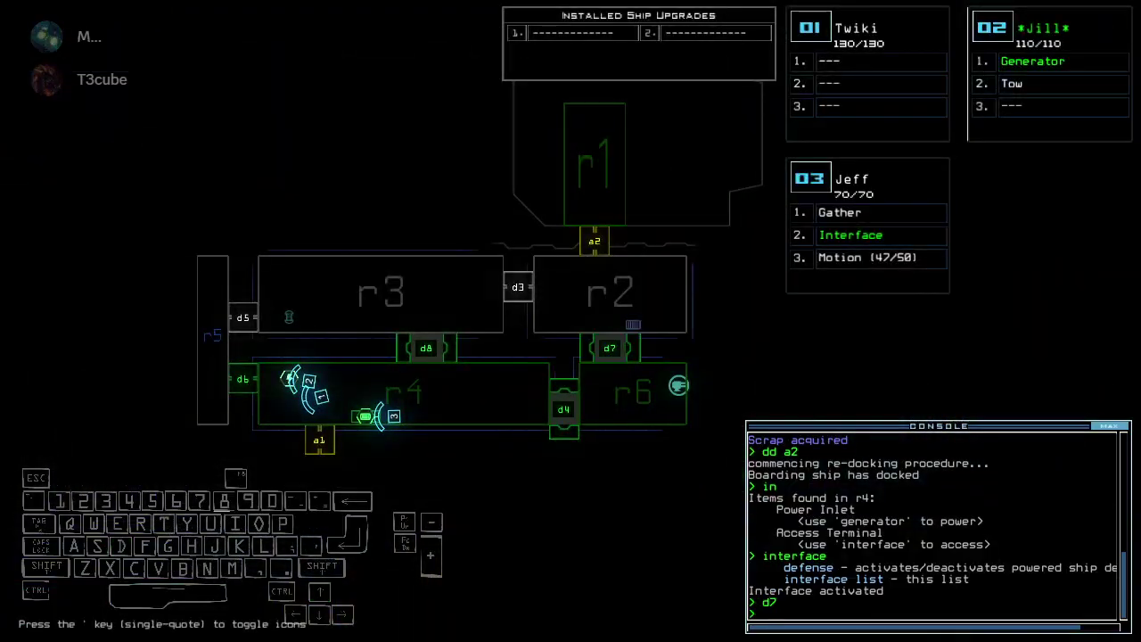
{"action": "type", "text": "d6"}
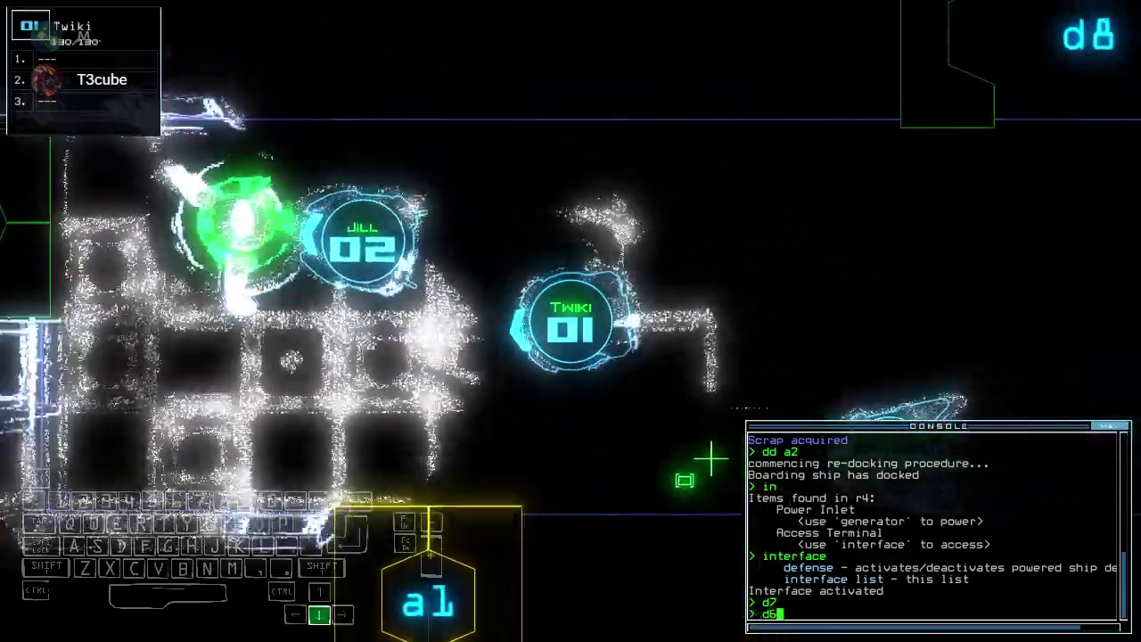
{"action": "key", "text": "Return"}
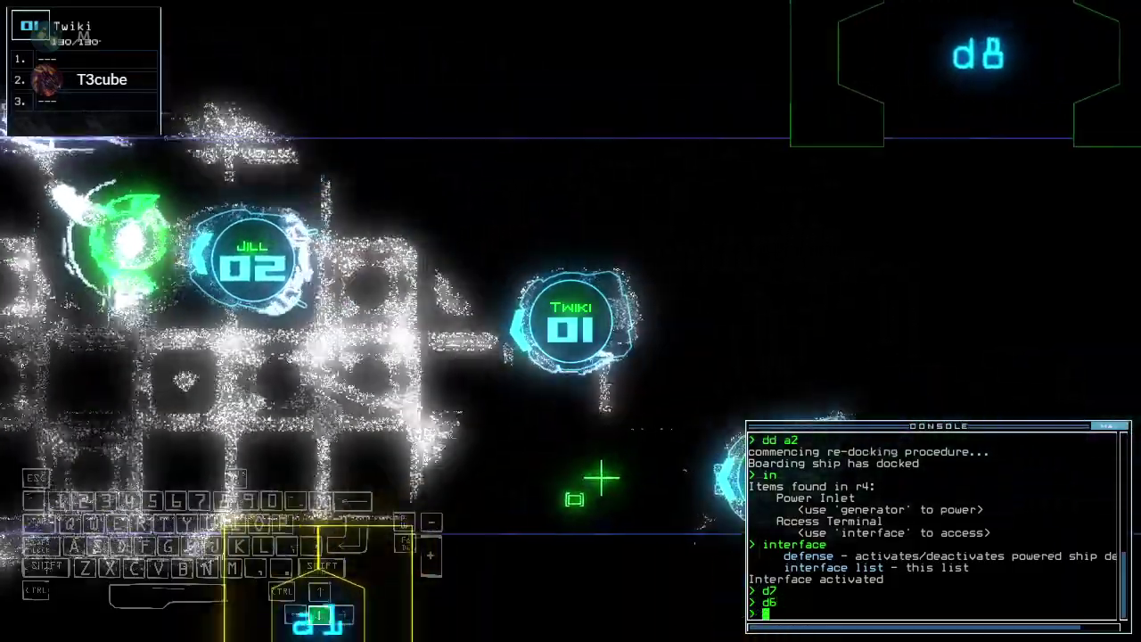
Drive Twiki down past d4 and back up to door d7
{"action": "key", "text": "Up"}
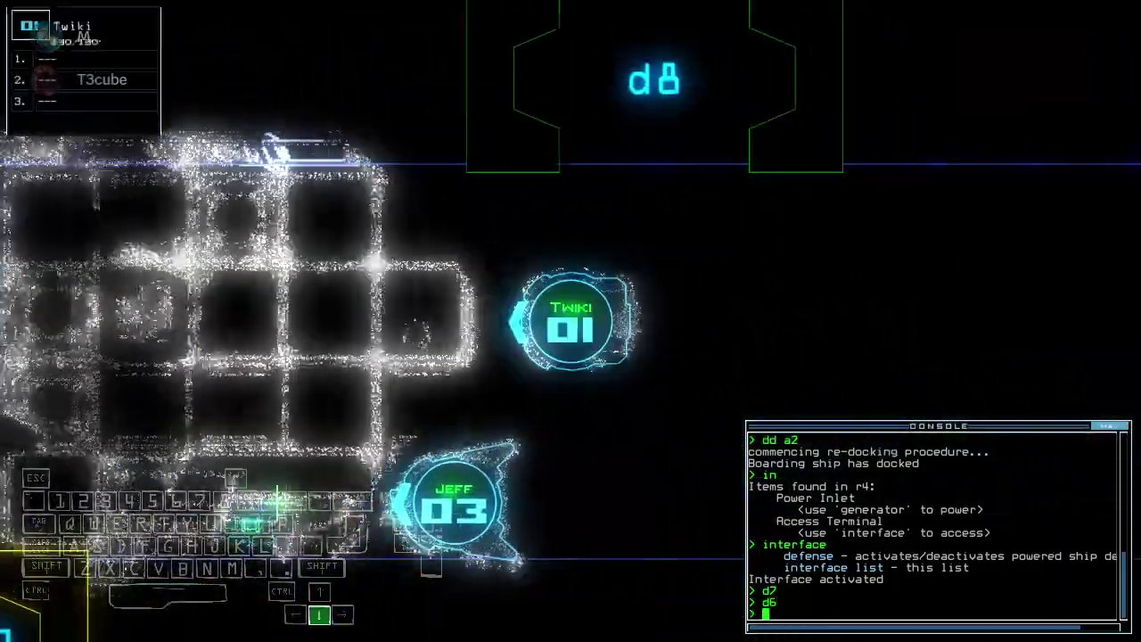
{"action": "key", "text": "Down"}
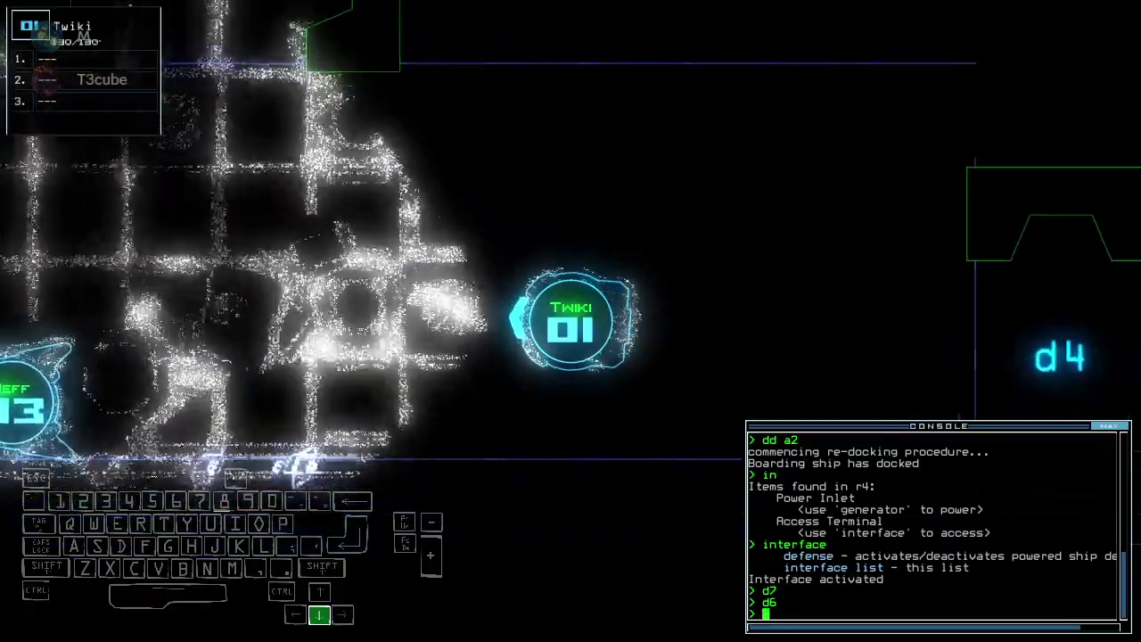
{"action": "key", "text": "d"}
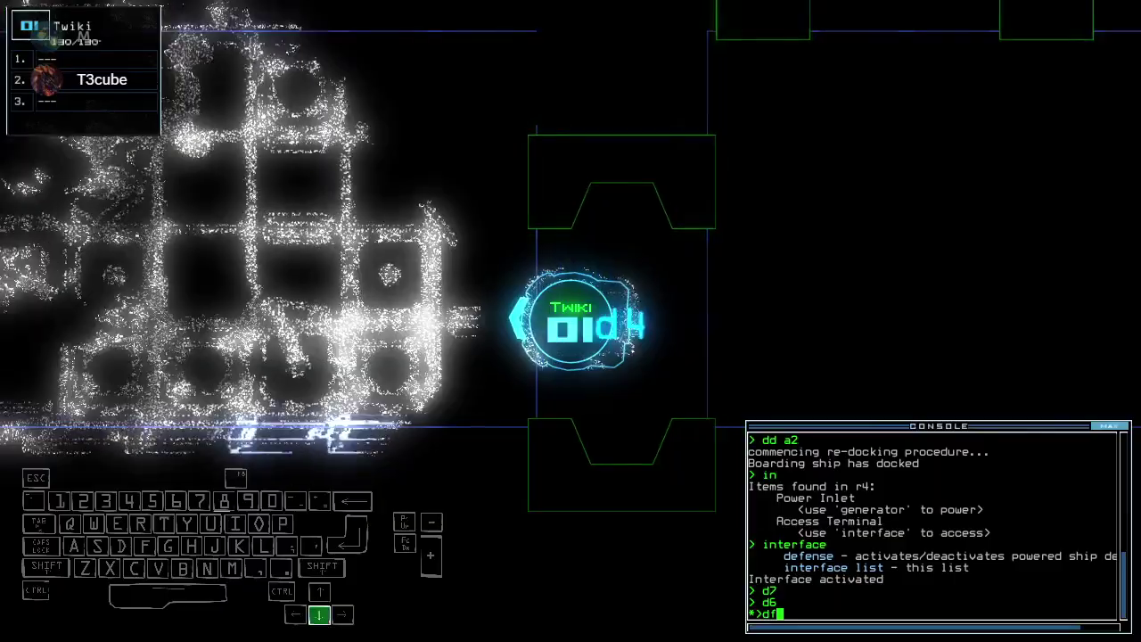
{"action": "key", "text": "Left"}
{"action": "key", "text": "Down"}
{"action": "key", "text": "Up"}
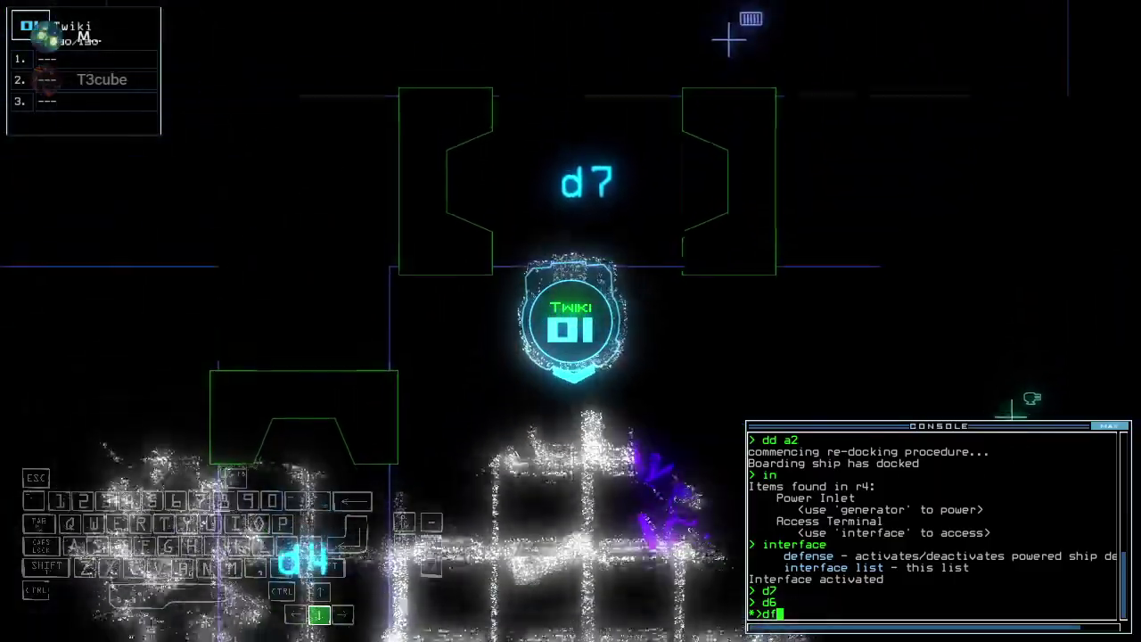
Fire the r6 defenses to kill 20 enemies, shut them off, and drive Twiki onward
{"action": "key", "text": "Down"}
{"action": "key", "text": "Return"}
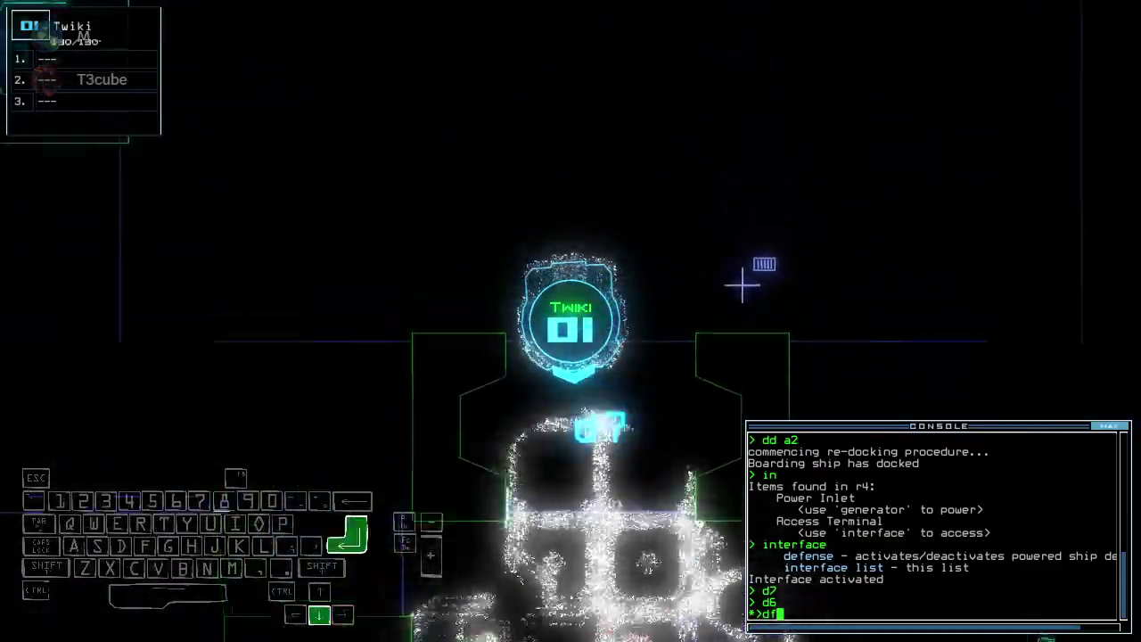
{"action": "type", "text": "df"}
{"action": "key", "text": "Return"}
{"action": "key", "text": "Up"}
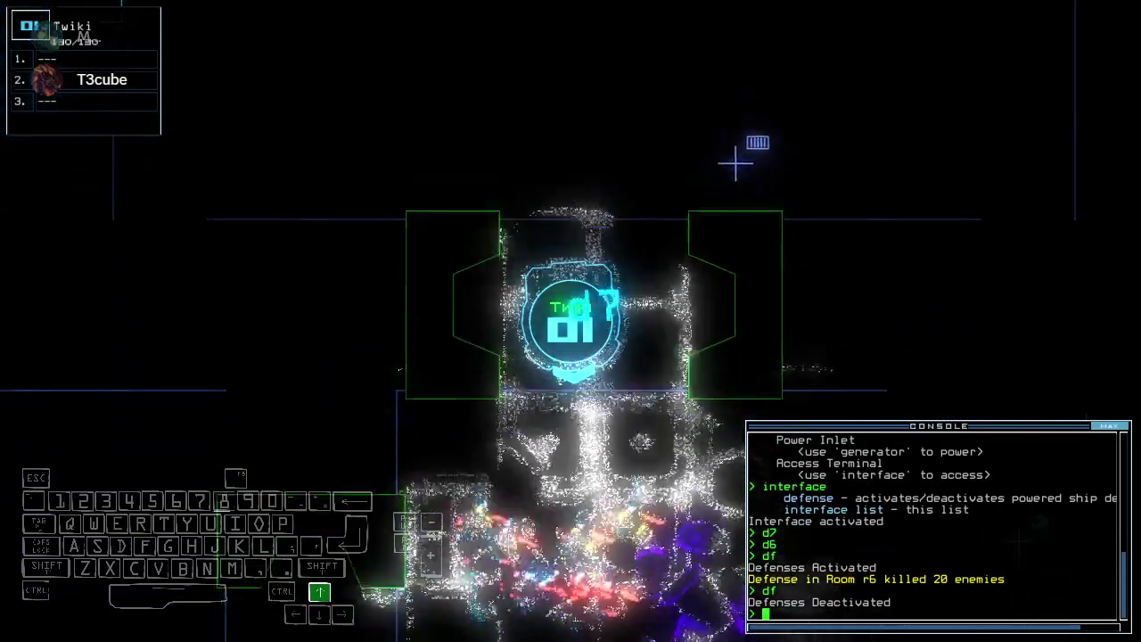
{"action": "key", "text": "Up"}
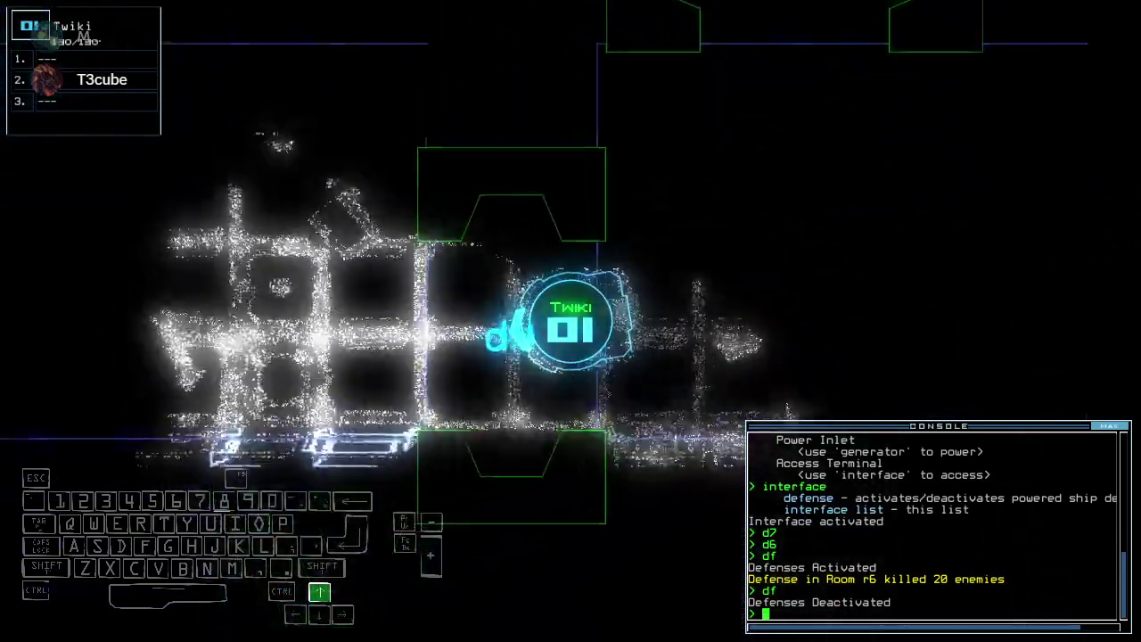
{"action": "type", "text": "cccc"}
Close the four doors around the drone and re-dock the boarding ship at a1
{"action": "key", "text": "Return"}
{"action": "key", "text": "3"}
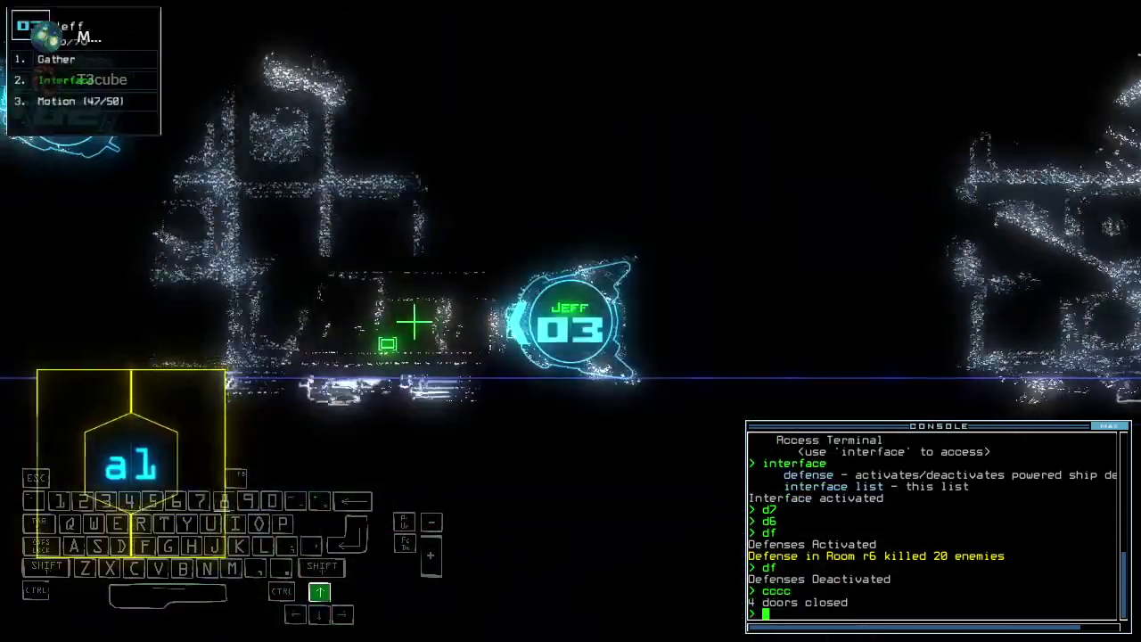
{"action": "type", "text": "dd a"}
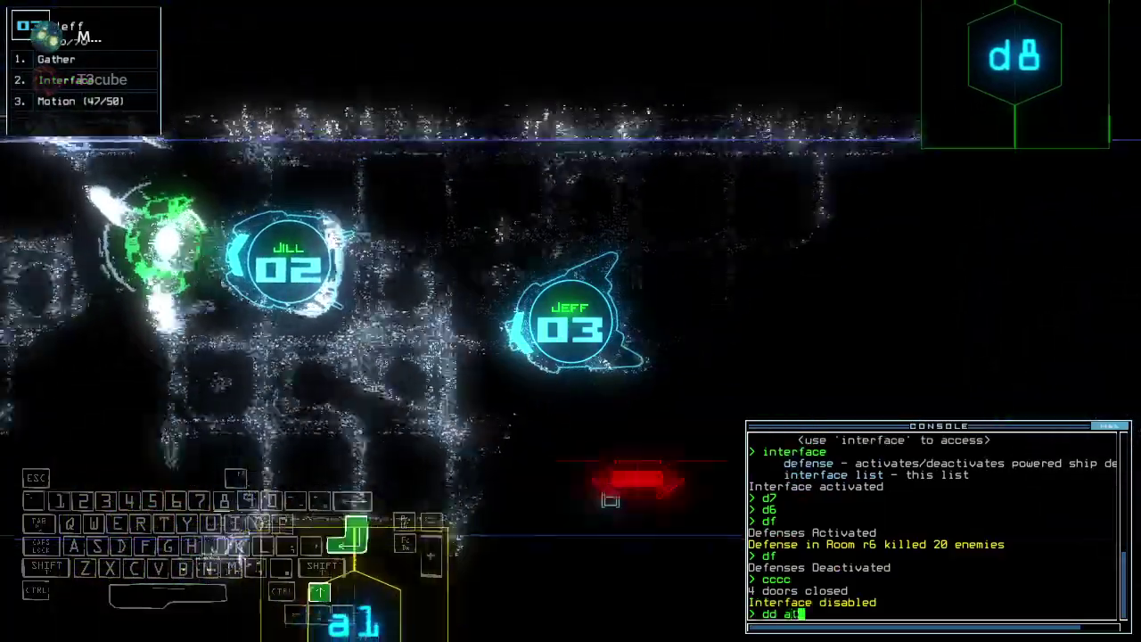
{"action": "type", "text": "1"}
{"action": "key", "text": "Return"}
{"action": "type", "text": "d6"}
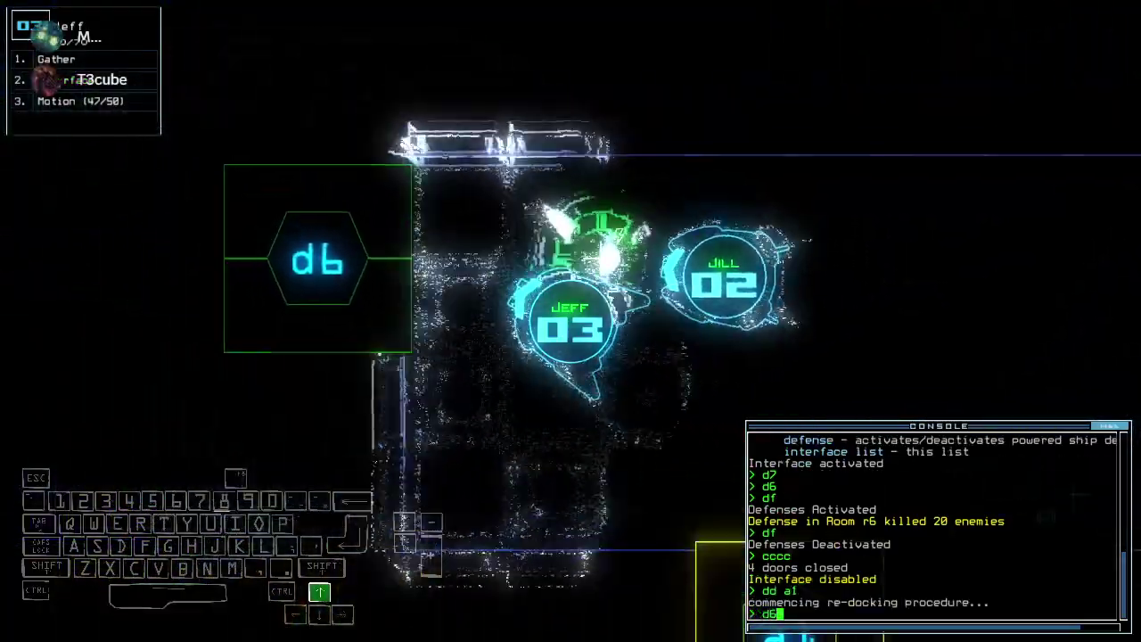
Open d6 and have drone 03 collect the scrap there
{"action": "key", "text": "Return"}
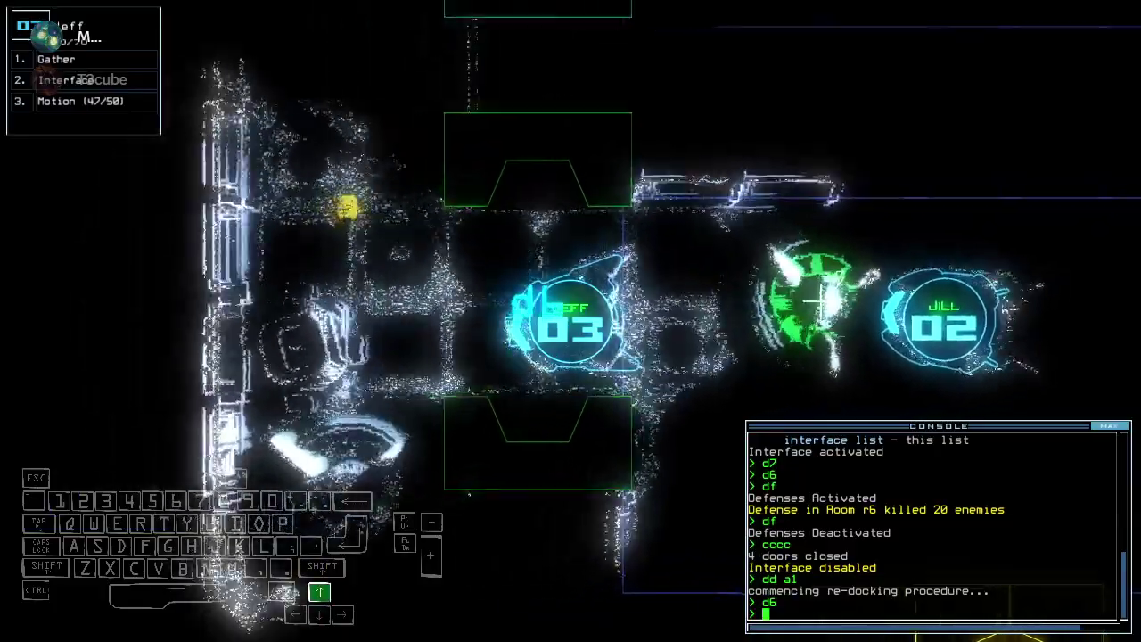
{"action": "type", "text": "g"}
{"action": "key", "text": "Return"}
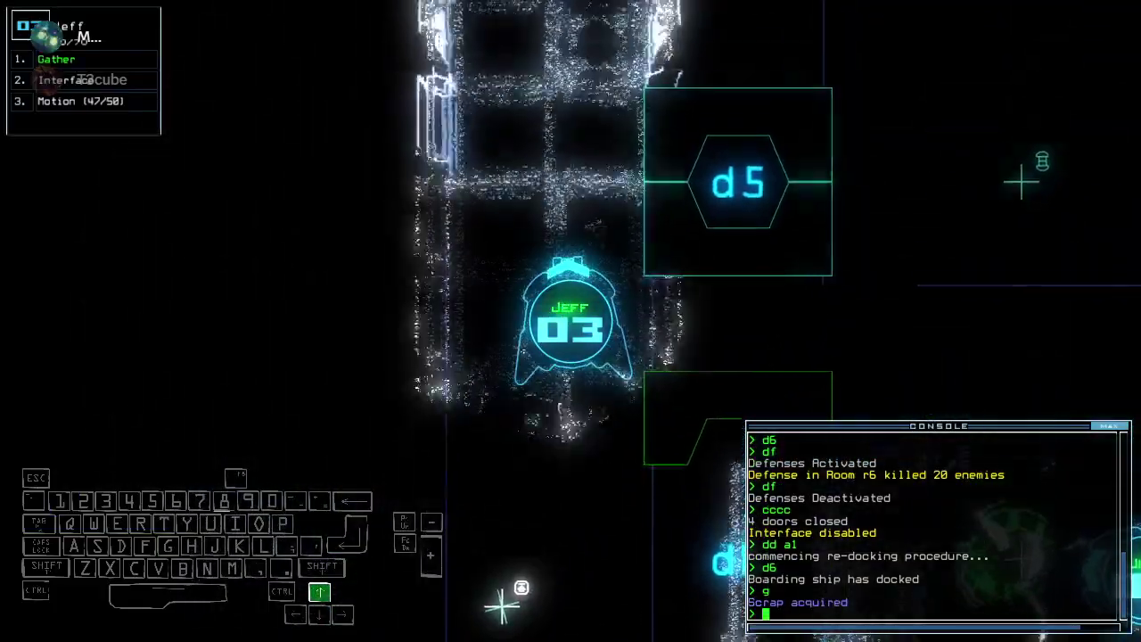
{"action": "key", "text": "Up"}
Open all doors to r1 and send drone 02 back to r1
{"action": "key", "text": "Tab"}
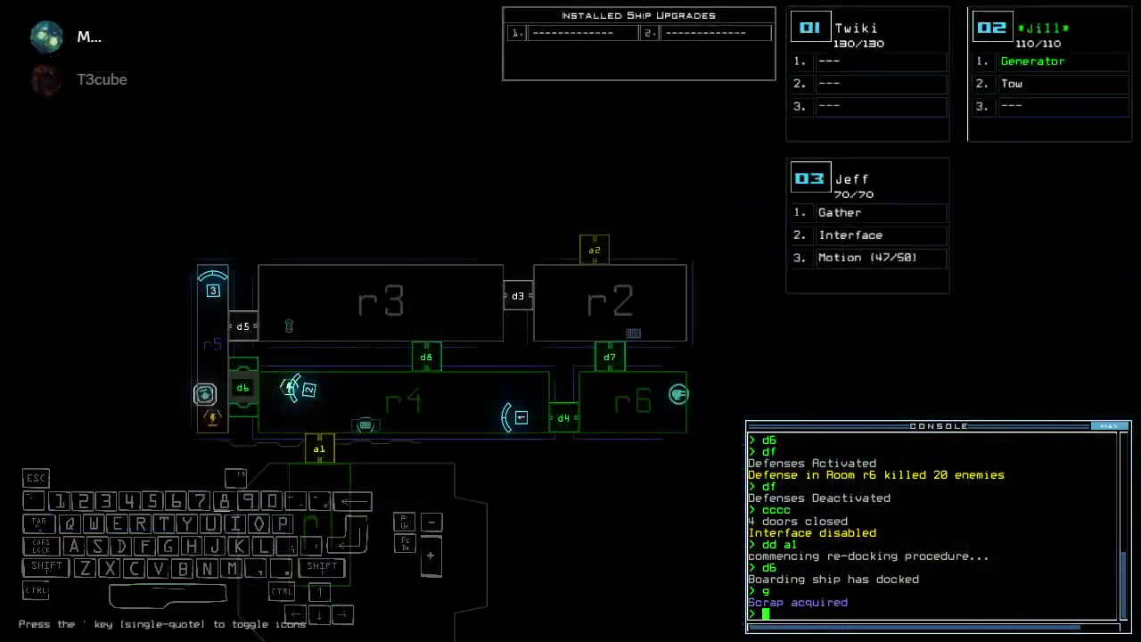
{"action": "type", "text": "arr"}
{"action": "key", "text": "Return"}
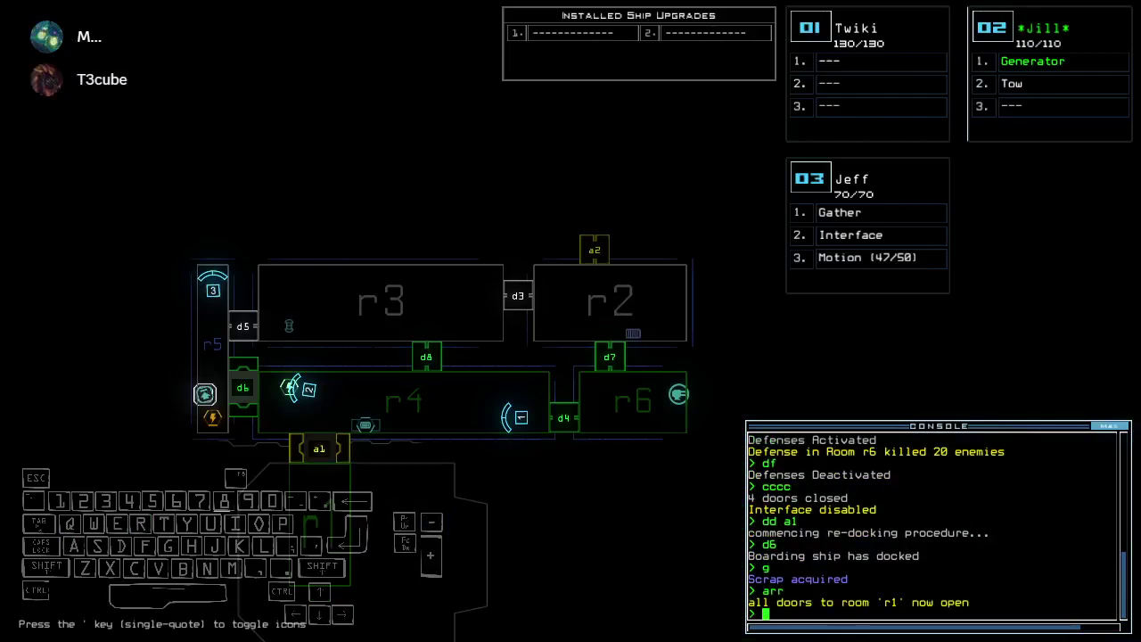
{"action": "key", "text": "Tab"}
{"action": "key", "text": "Up"}
{"action": "type", "text": "back 2"}
{"action": "key", "text": "Return"}
{"action": "type", "text": "tow"}
Tow the Remote Power, recall all drones to r1, and end the mission with 690
{"action": "key", "text": "Return"}
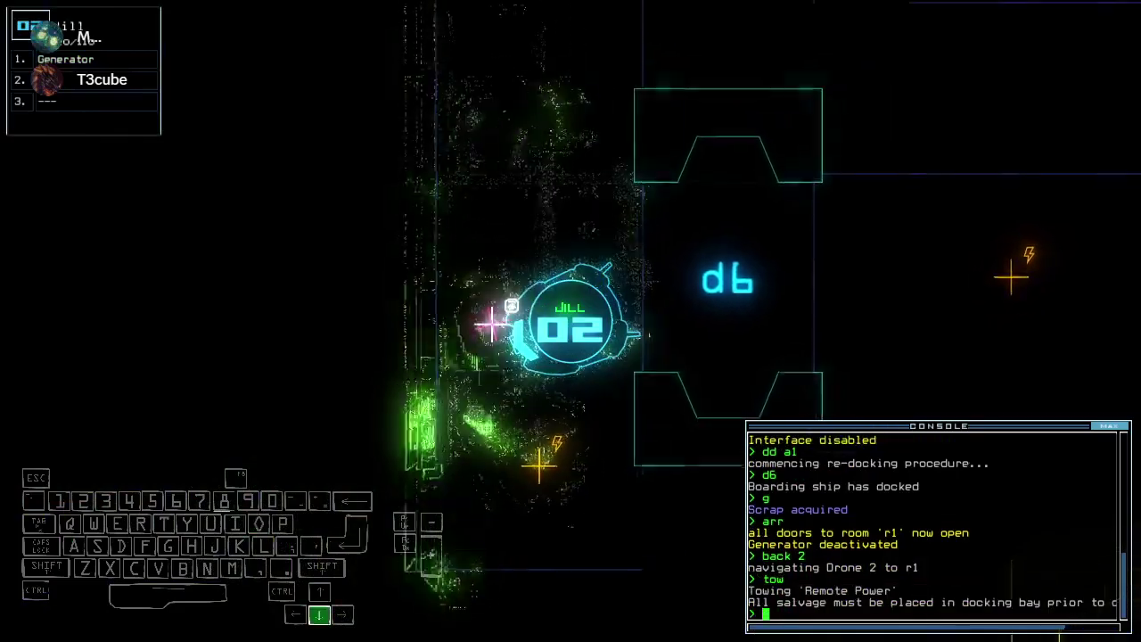
{"action": "type", "text": "end"}
{"action": "key", "text": "Return"}
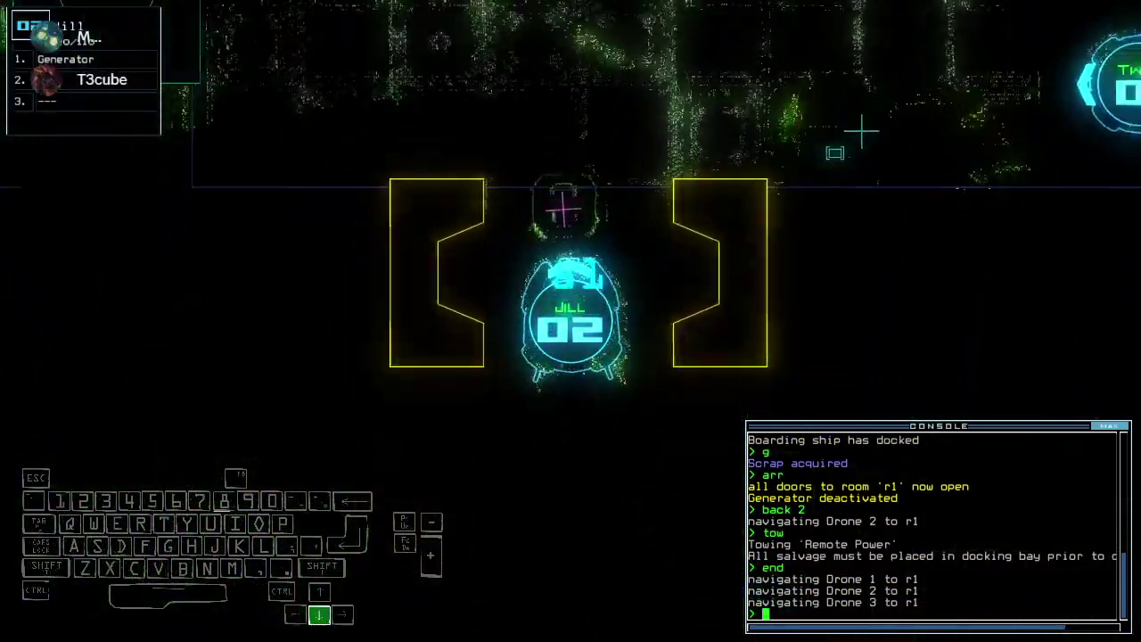
{"action": "key", "text": "Right"}
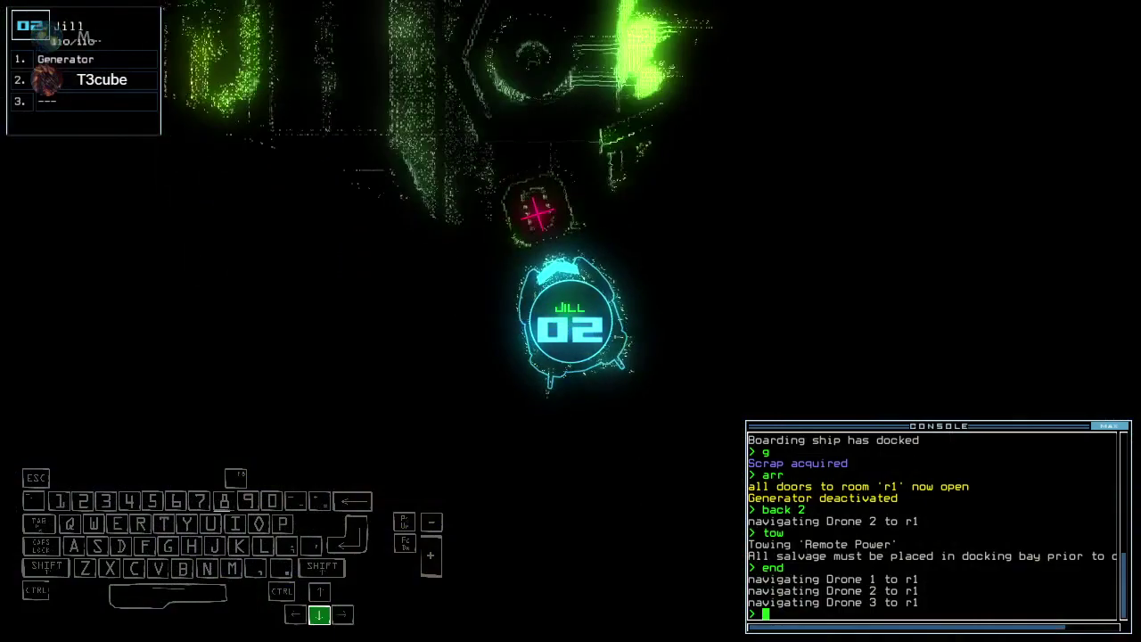
{"action": "key", "text": "Tab"}
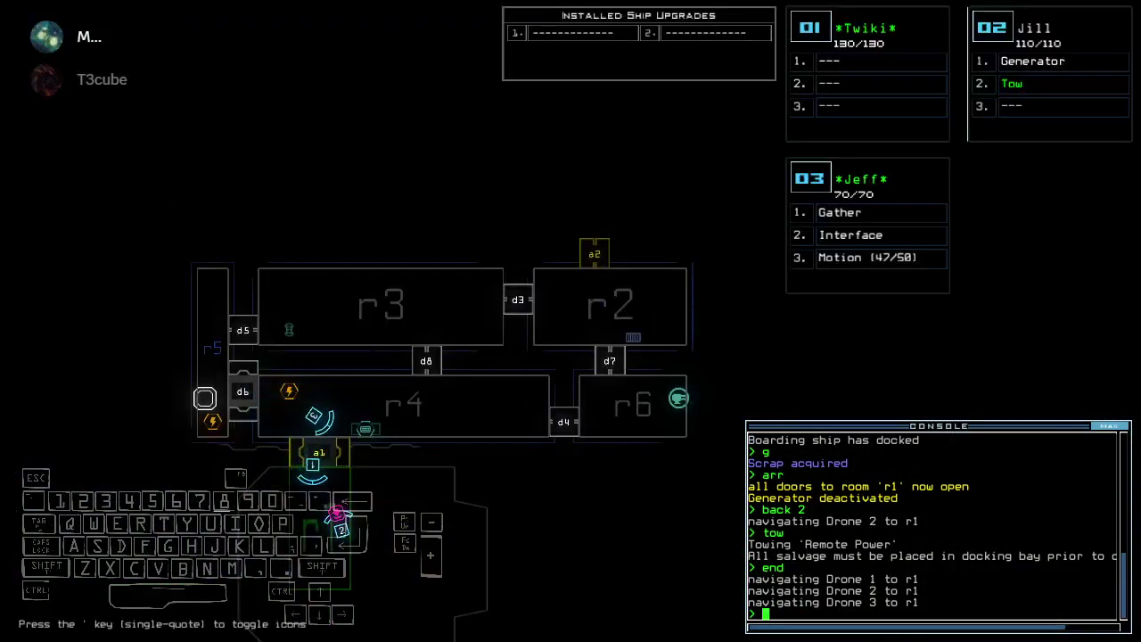
{"action": "type", "text": "out"}
{"action": "key", "text": "Return"}
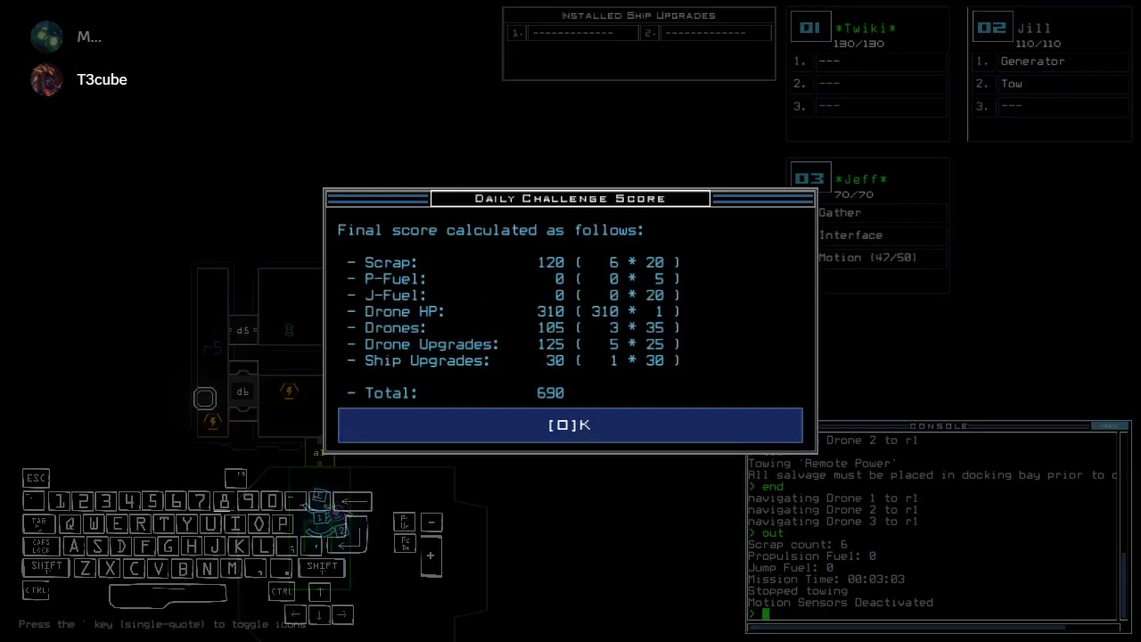
Dismiss the 690 score summary and refresh the leaderboard until T3cube appears at rank 3
{"action": "key", "text": "o"}
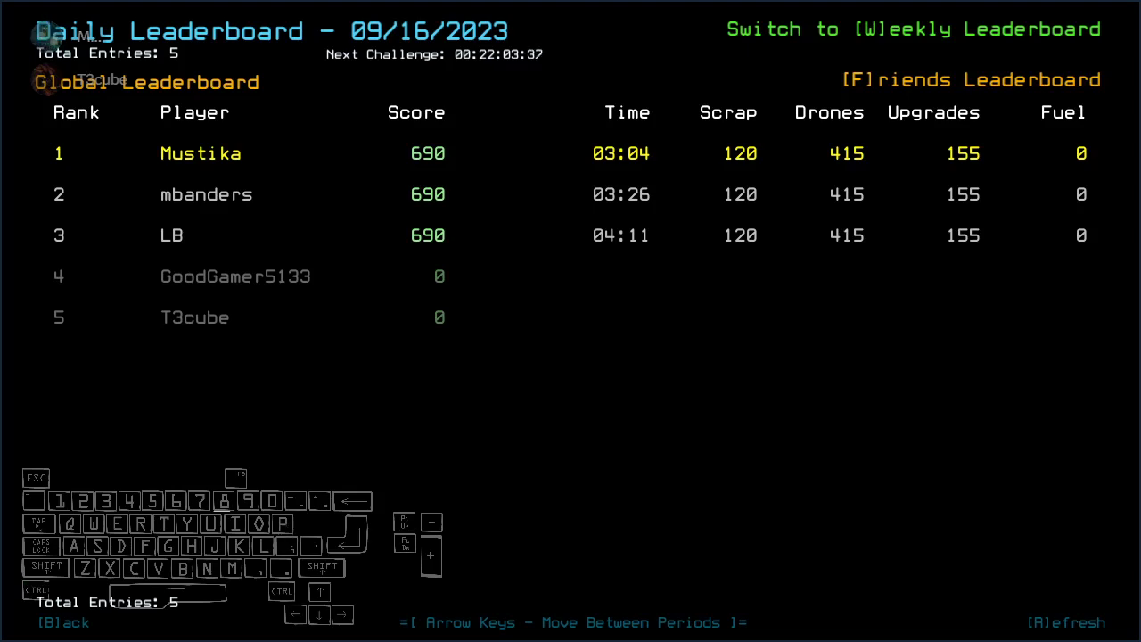
{"action": "key", "text": "ctrl"}
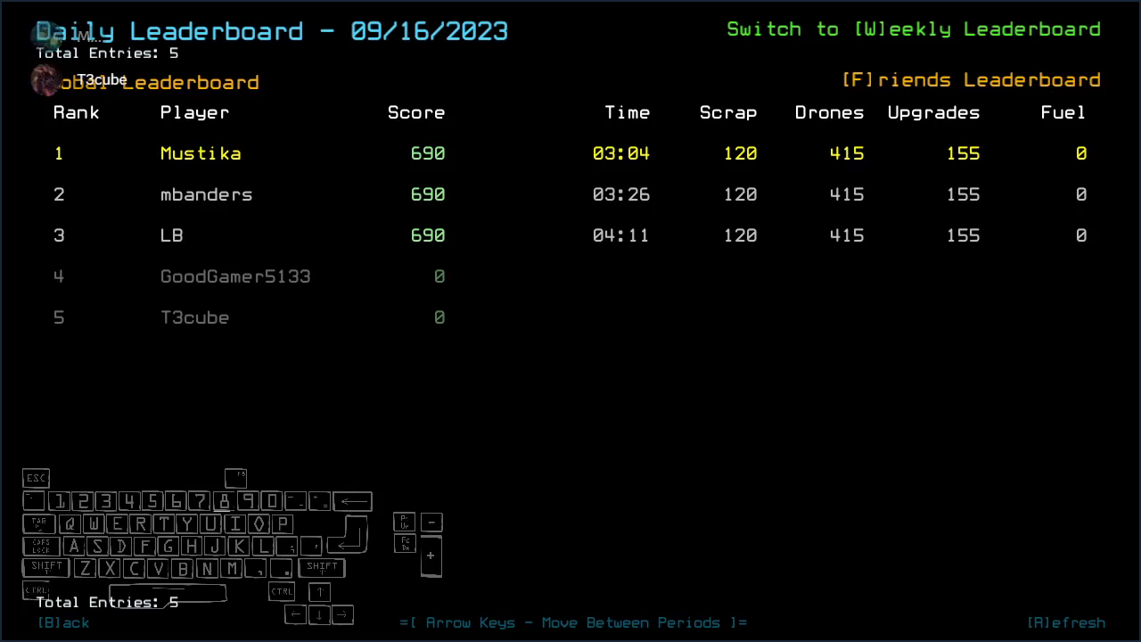
{"action": "key", "text": "r"}
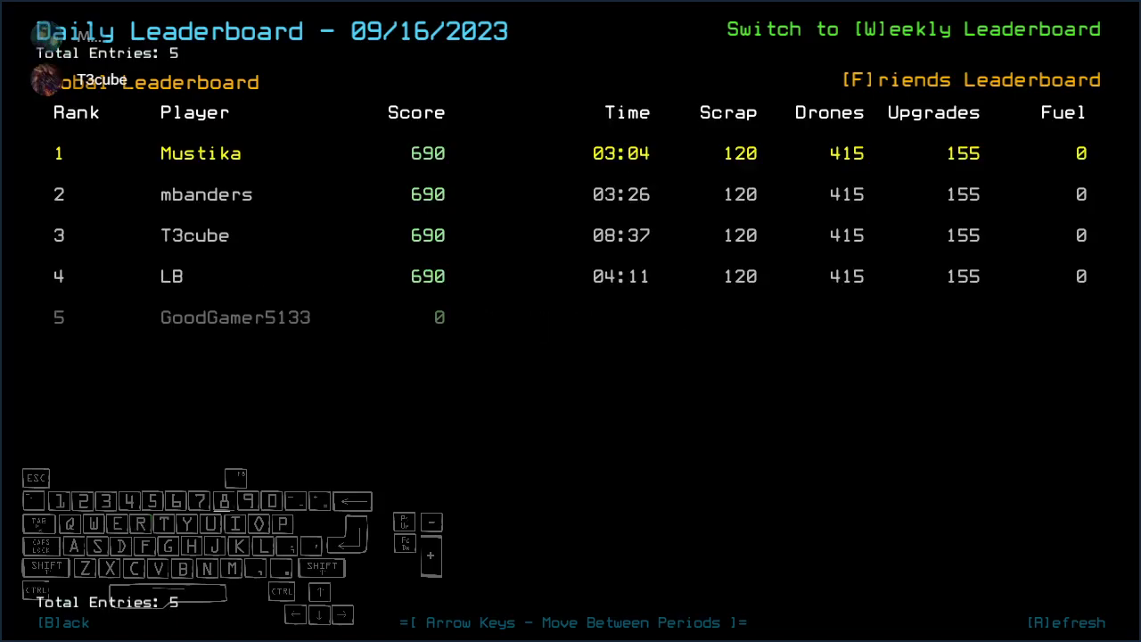
Start the Modded Daily from the Challenge Launcher and check the derelict's status
{"action": "key", "text": "b"}
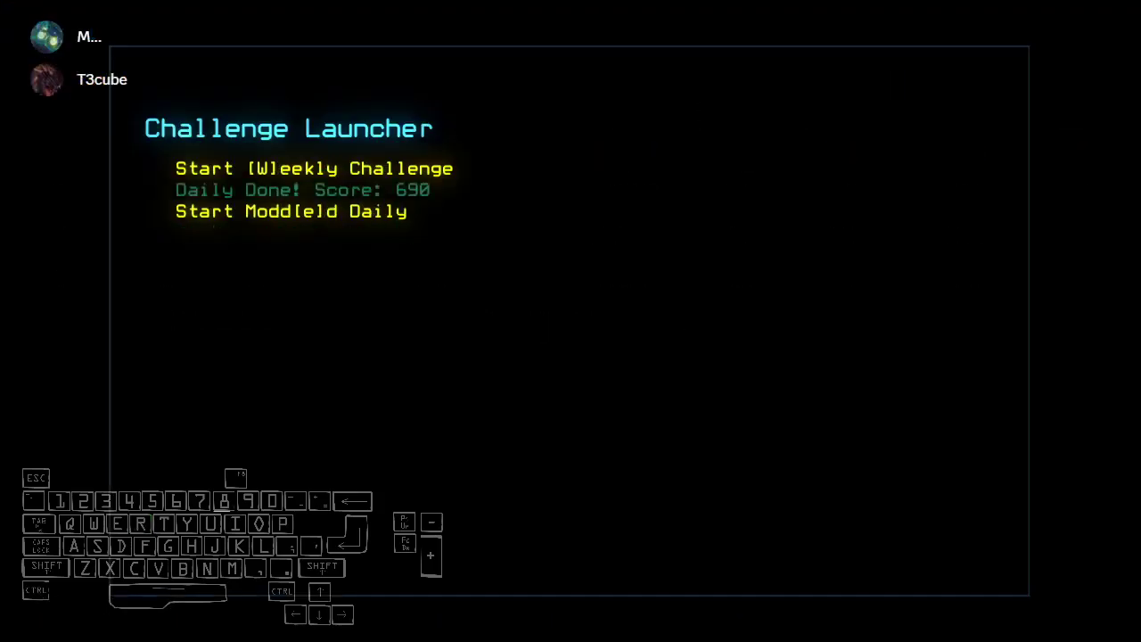
{"action": "key", "text": "w"}
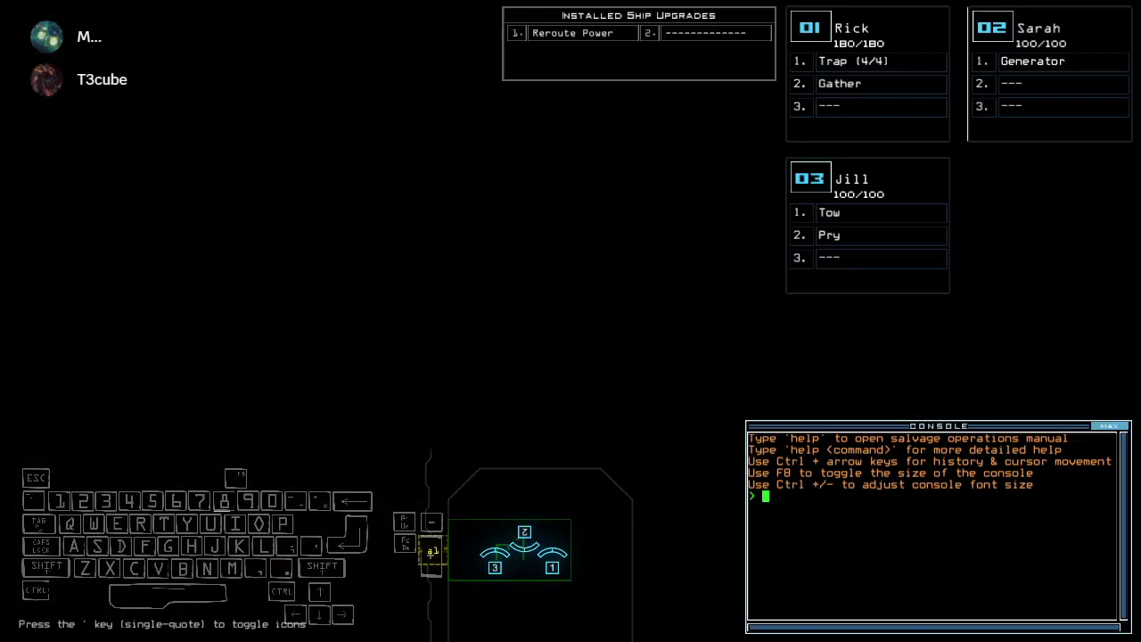
{"action": "key", "text": "Left"}
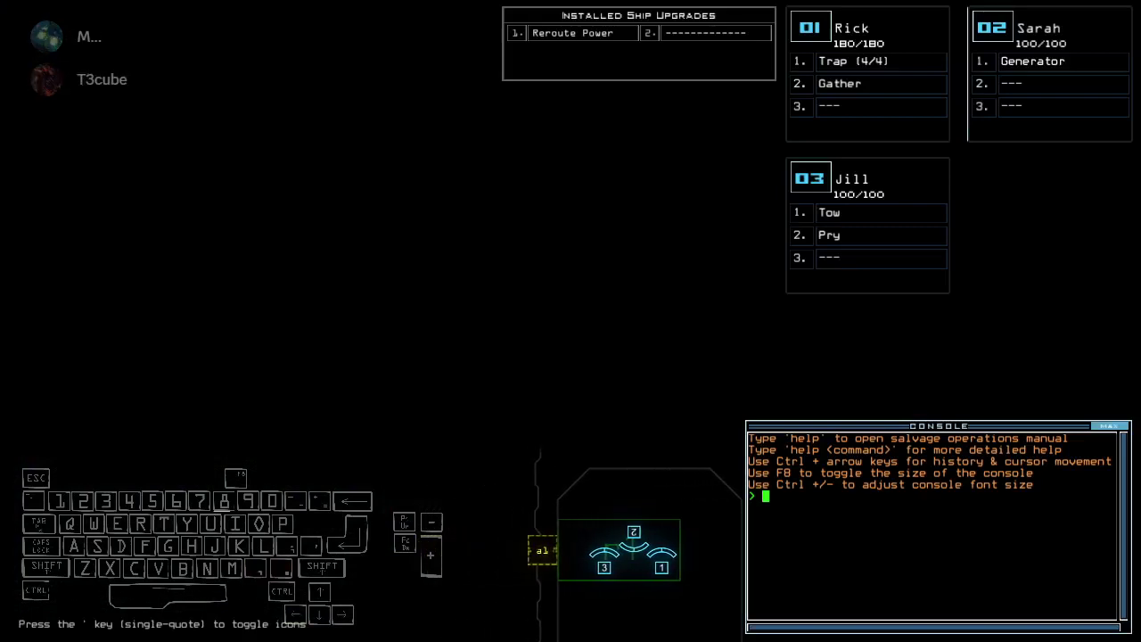
{"action": "type", "text": "status"}
{"action": "key", "text": "Return"}
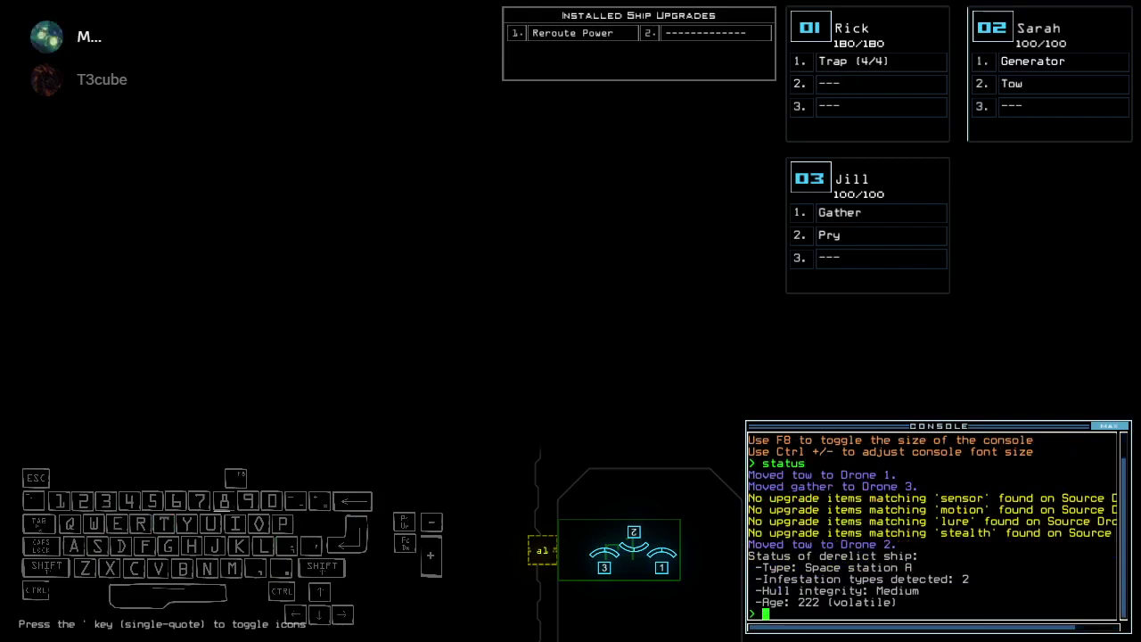
Move the Trap upgrade onto drone 03, Jill, with swap 3 tra
{"action": "key", "text": "Down"}
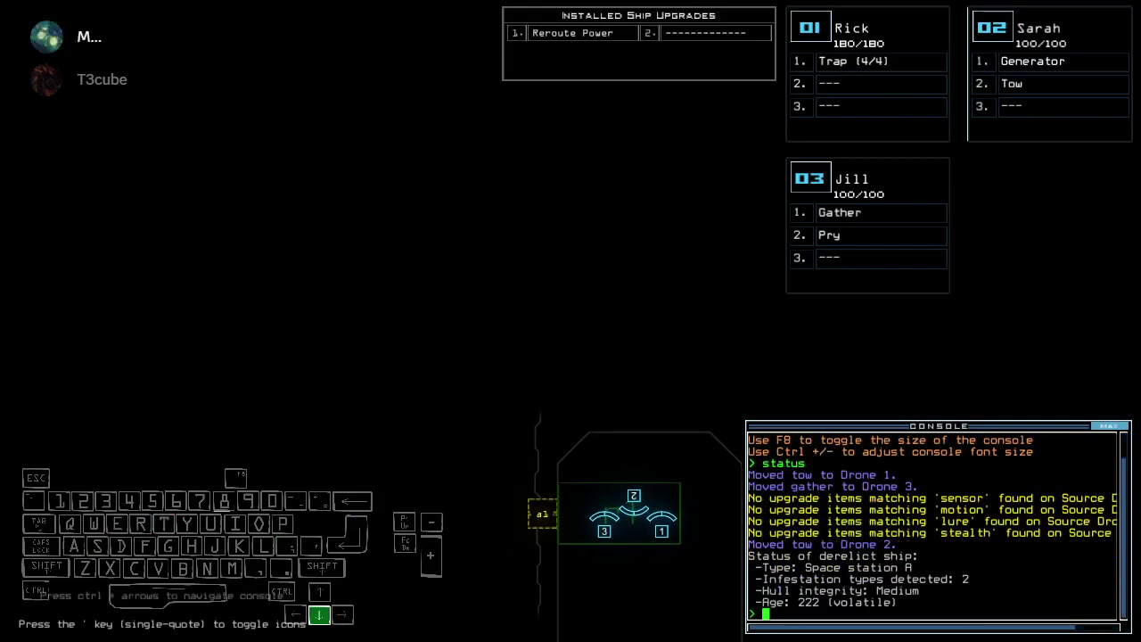
{"action": "key", "text": "Down"}
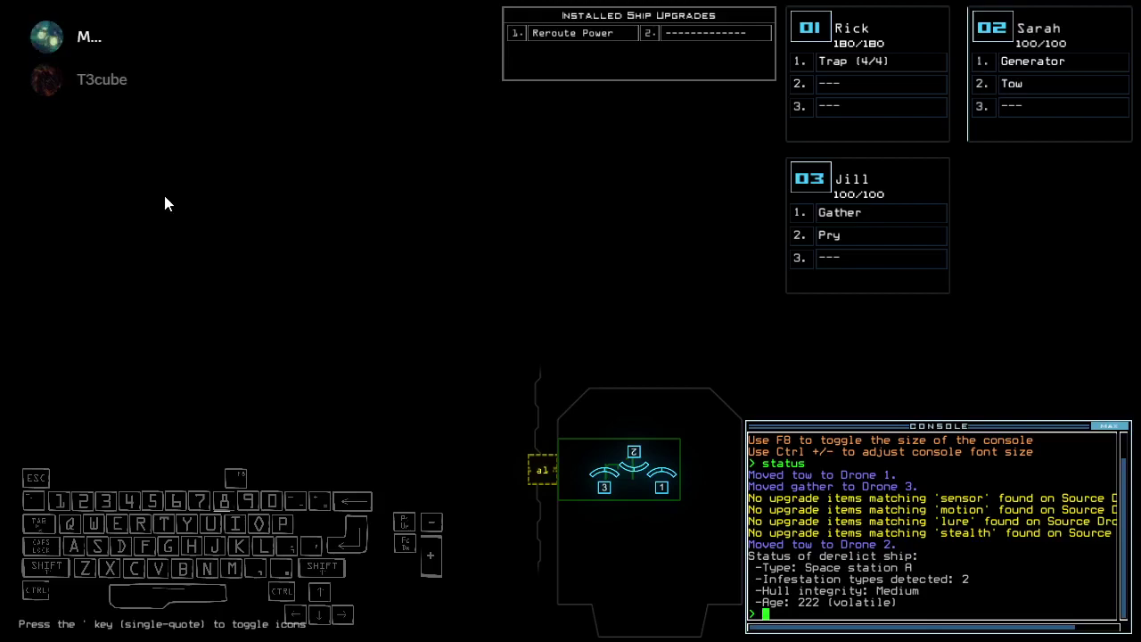
{"action": "type", "text": "swap 3 p"}
{"action": "key", "text": "BackSpace"}
{"action": "type", "text": "tra"}
{"action": "key", "text": "Return"}
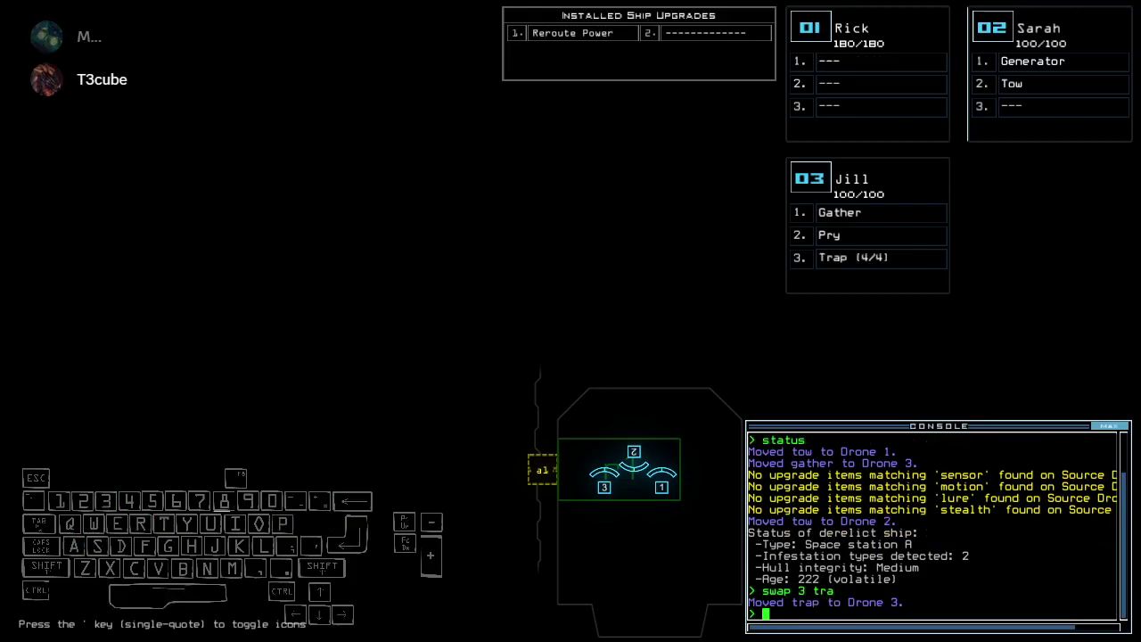
Cycle through drones 01, 02 and 03 and the map, ending on drone 03 facing a1
{"action": "key", "text": "Up"}
{"action": "key", "text": "2"}
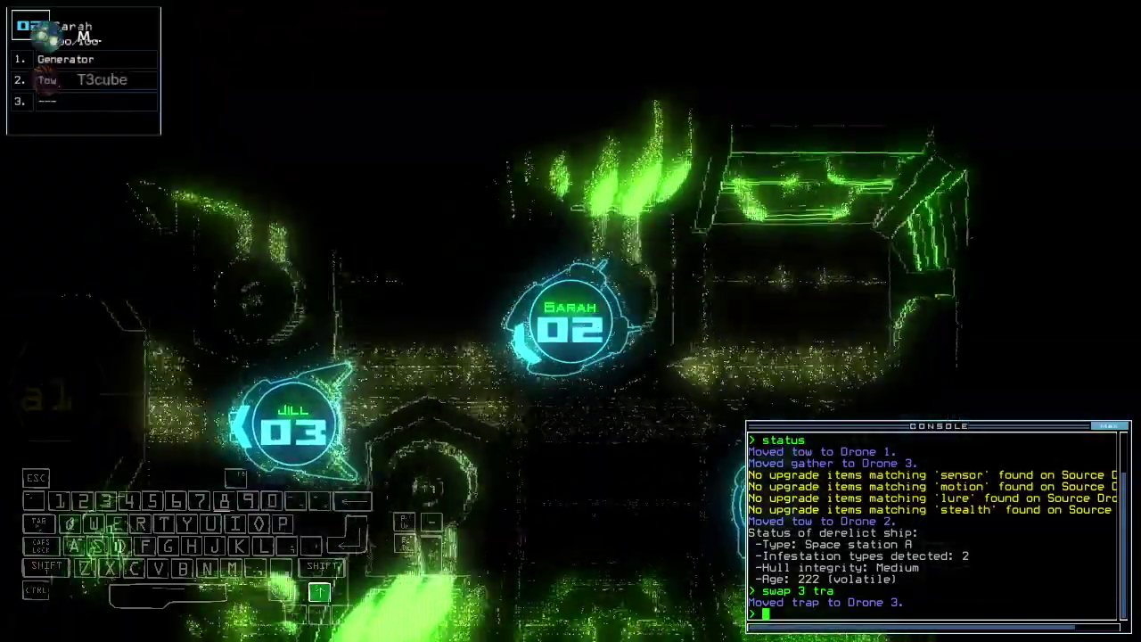
{"action": "key", "text": "1"}
{"action": "key", "text": "3"}
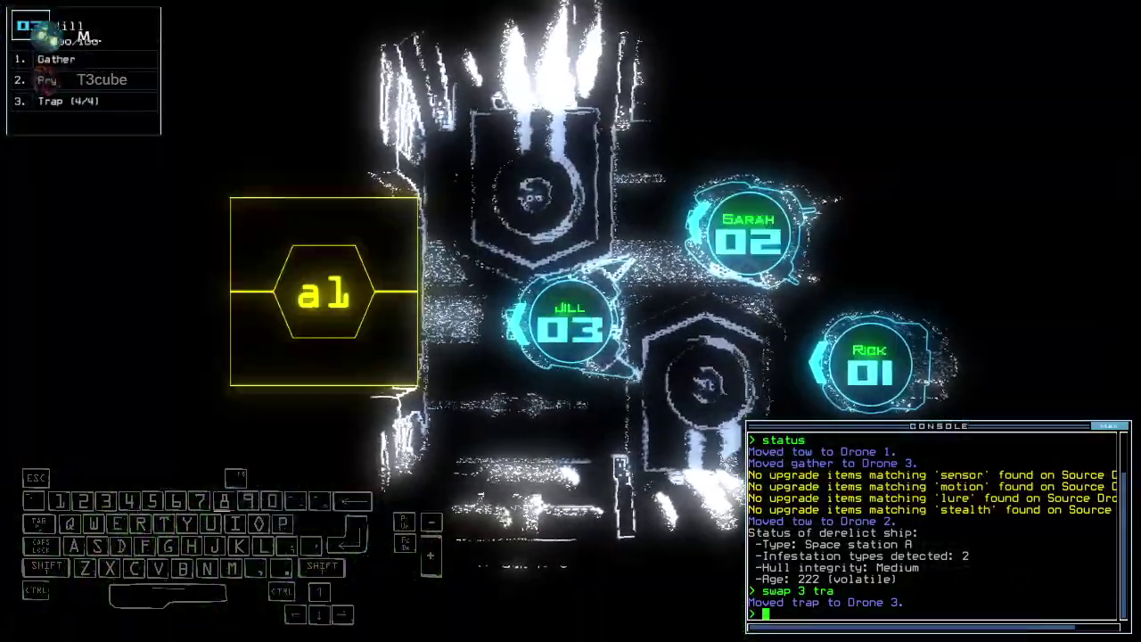
{"action": "key", "text": "Up"}
{"action": "key", "text": "1"}
{"action": "key", "text": "Up"}
{"action": "key", "text": "Left"}
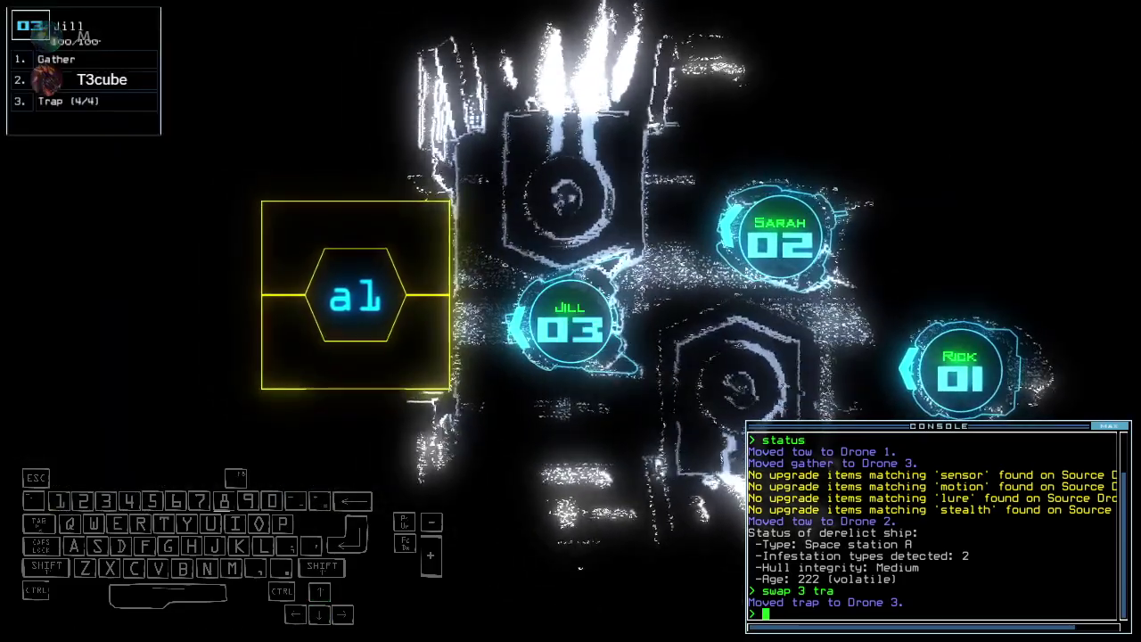
{"action": "key", "text": "Right"}
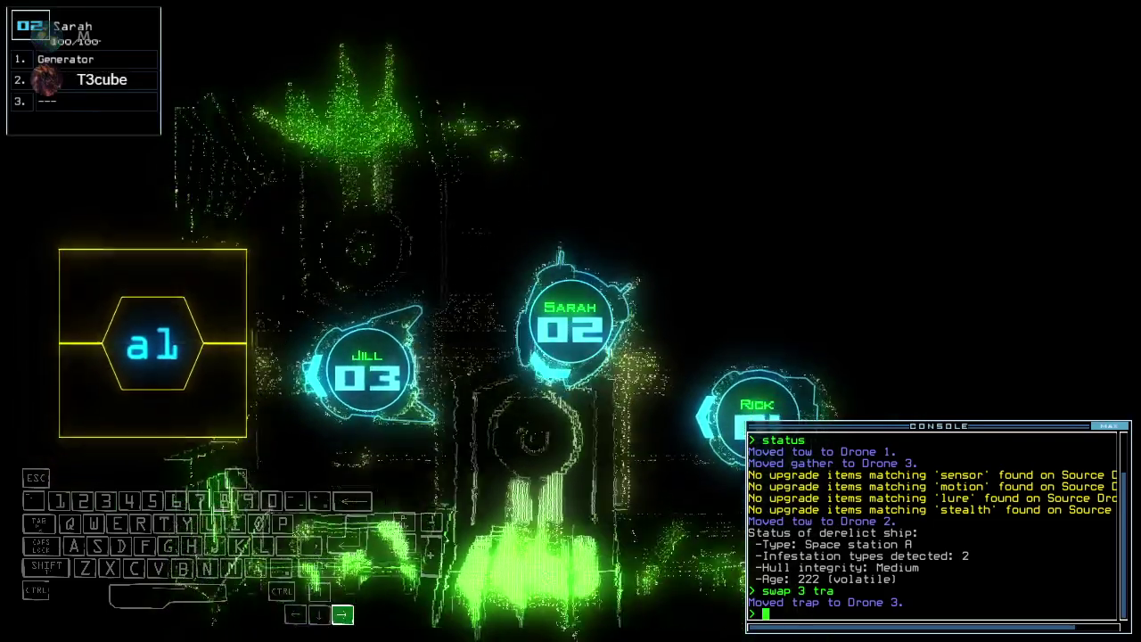
{"action": "key", "text": "Left"}
{"action": "type", "text": "go"}
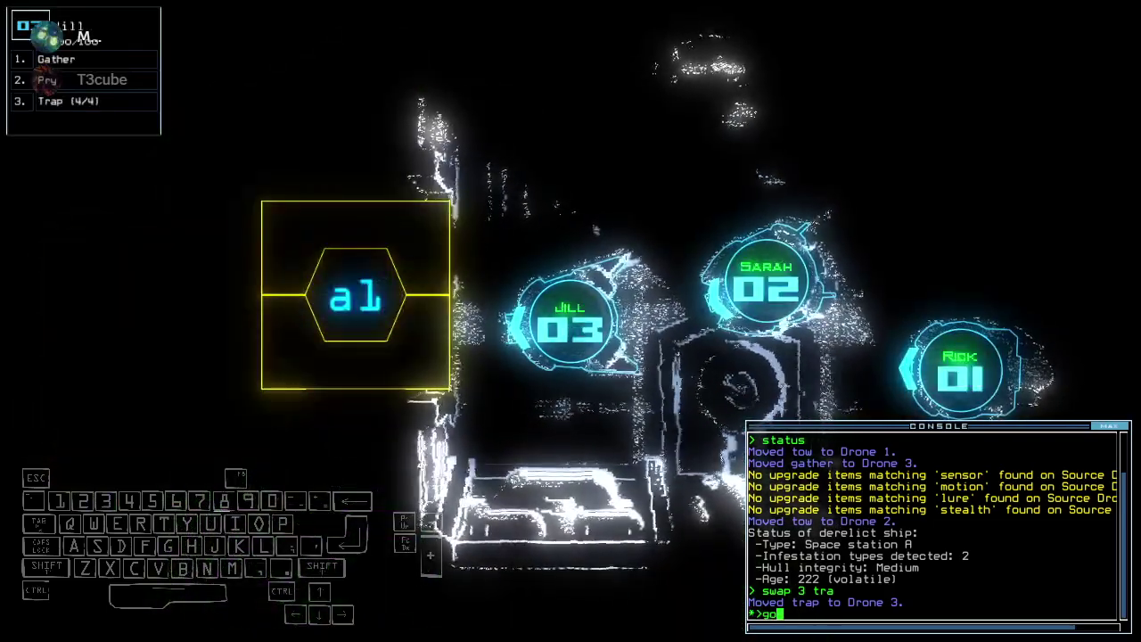
{"action": "key", "text": "Up"}
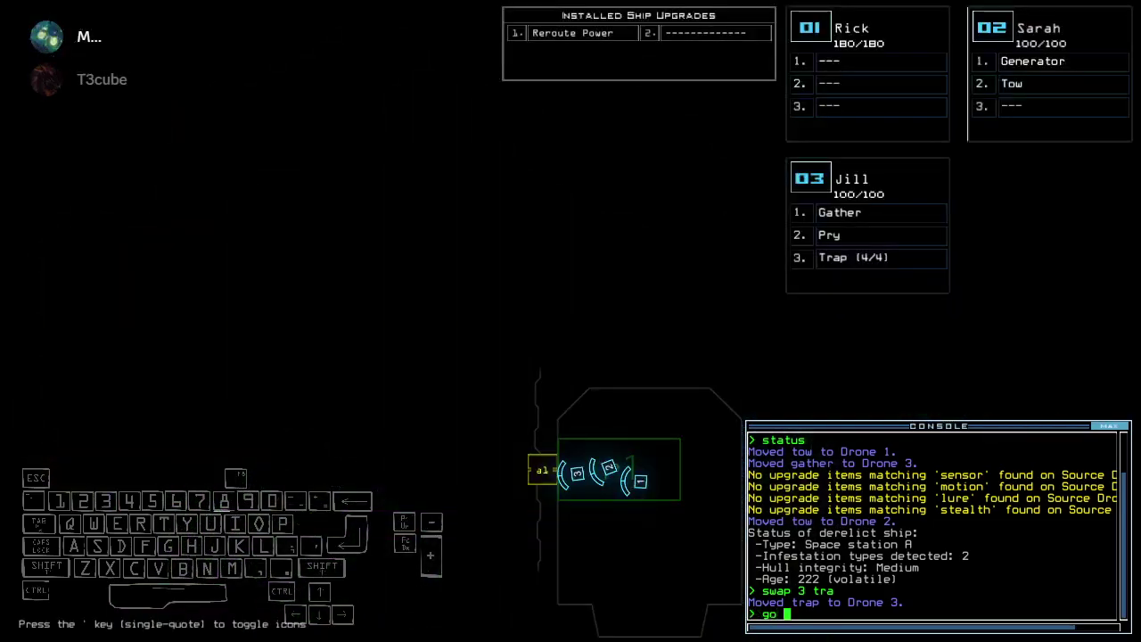
{"action": "key", "text": "space"}
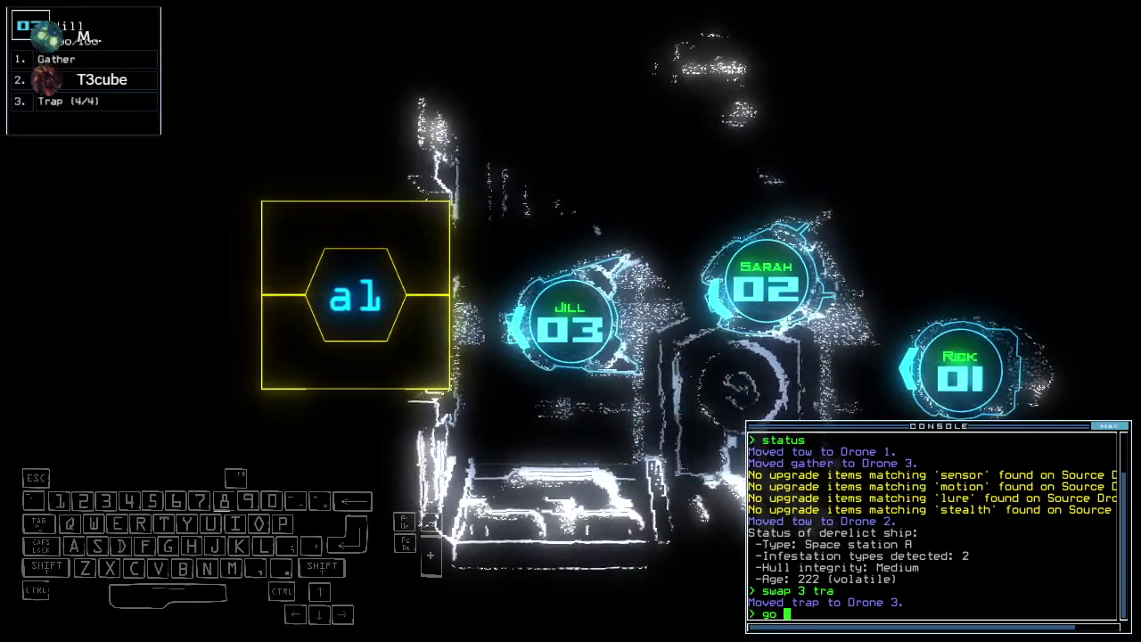
Clear the pending go command, show the ship map, and briefly view drones 02 and 03
{"action": "key", "text": "BackSpace"}
{"action": "key", "text": "BackSpace"}
{"action": "key", "text": "space"}
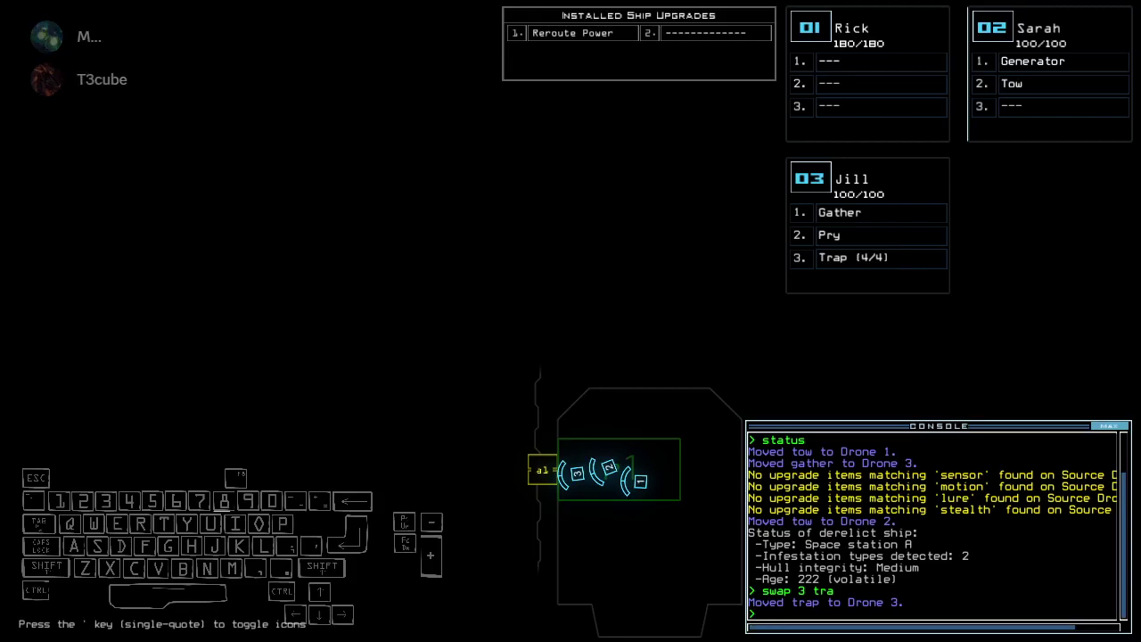
{"action": "key", "text": "2"}
{"action": "key", "text": "3"}
{"action": "key", "text": "3"}
{"action": "type", "text": "3go"}
Launch the mission and drive Jill from airlock a1 toward door d28
{"action": "key", "text": "Tab"}
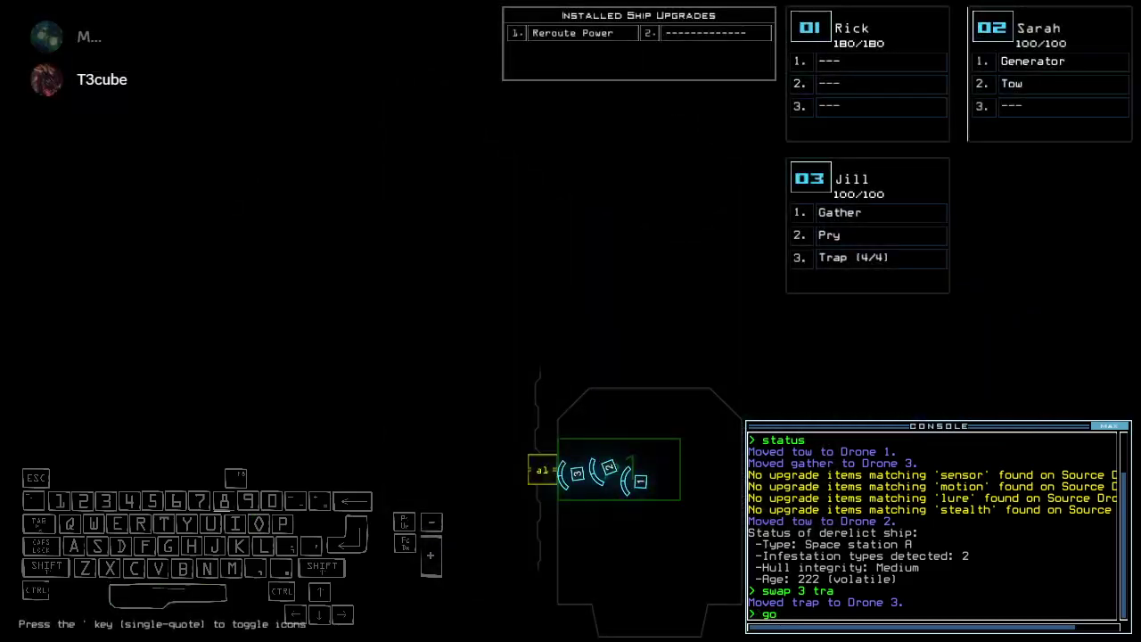
{"action": "key", "text": "Tab"}
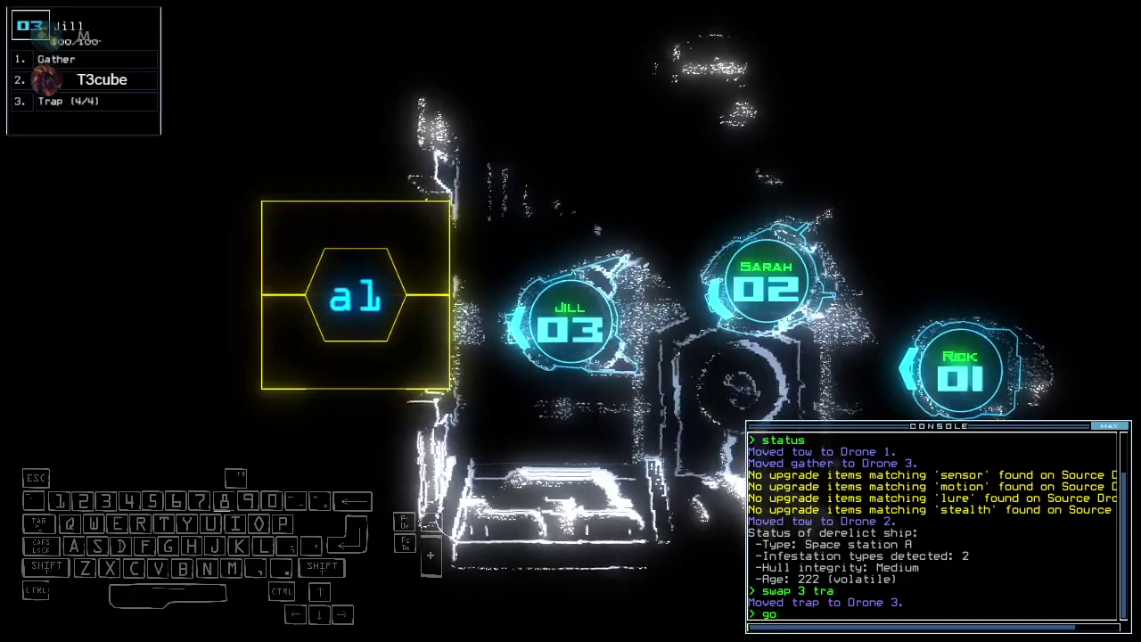
{"action": "key", "text": "Return"}
{"action": "key", "text": "Up"}
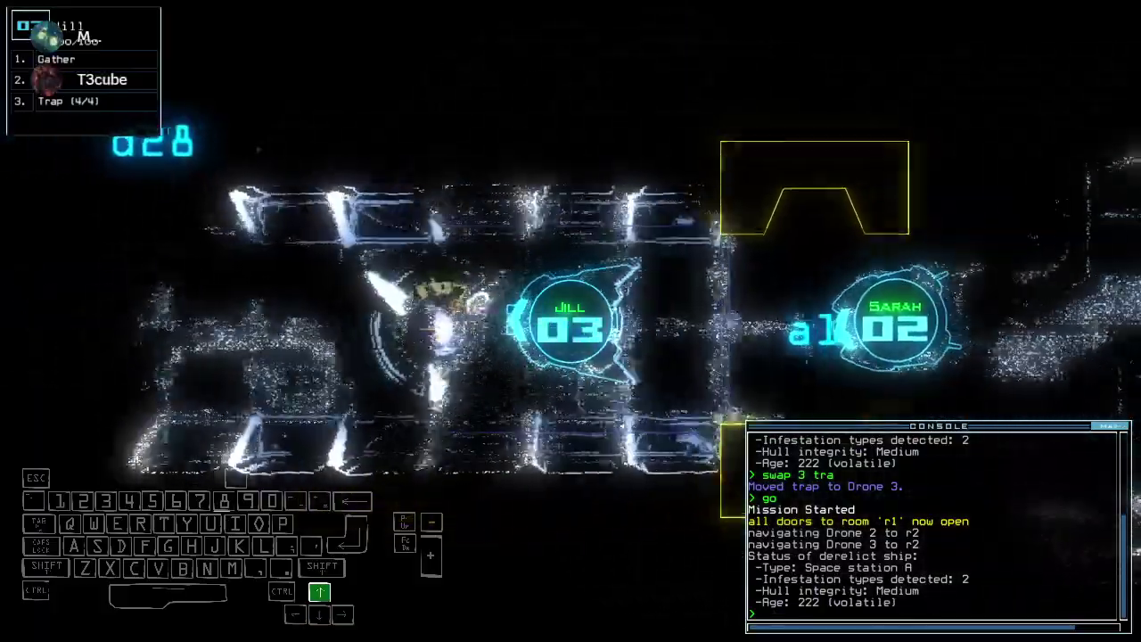
{"action": "key", "text": "Right"}
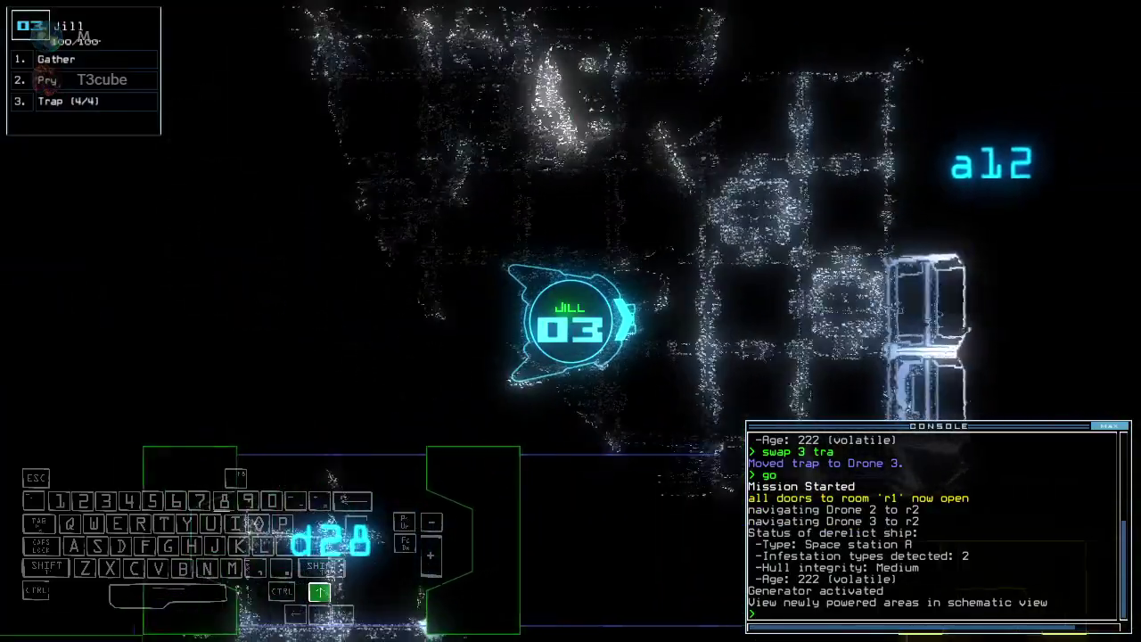
{"action": "key", "text": "Left"}
Open doors d29 and d15 and drive Jill forward through d15
{"action": "key", "text": "Tab"}
{"action": "key", "text": "Tab"}
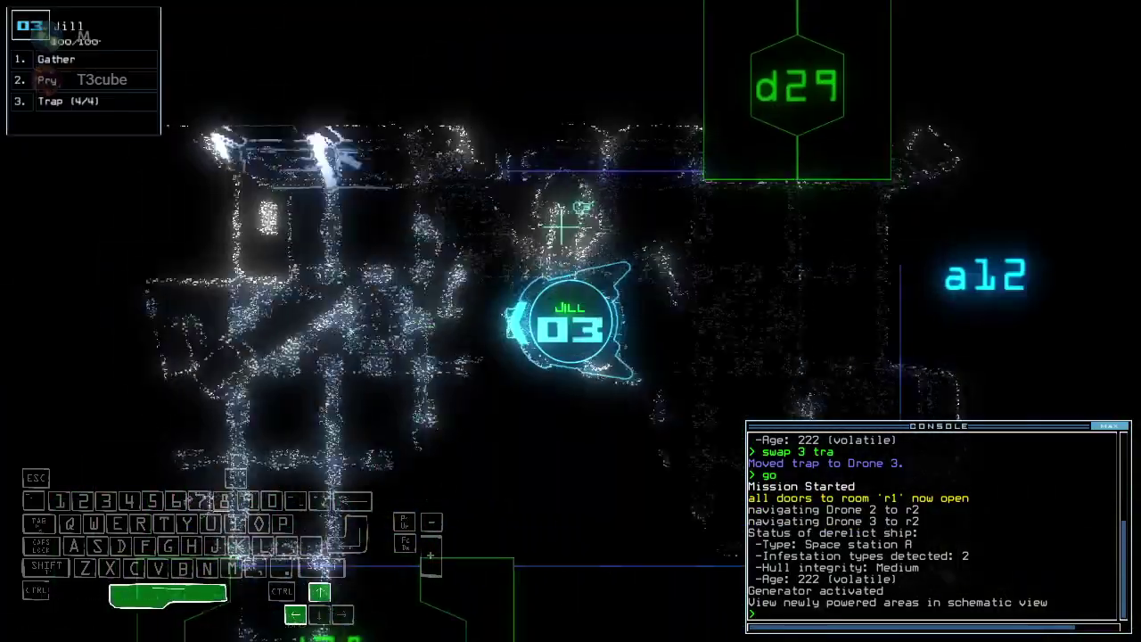
{"action": "type", "text": "d29 d29"}
{"action": "key", "text": "Return"}
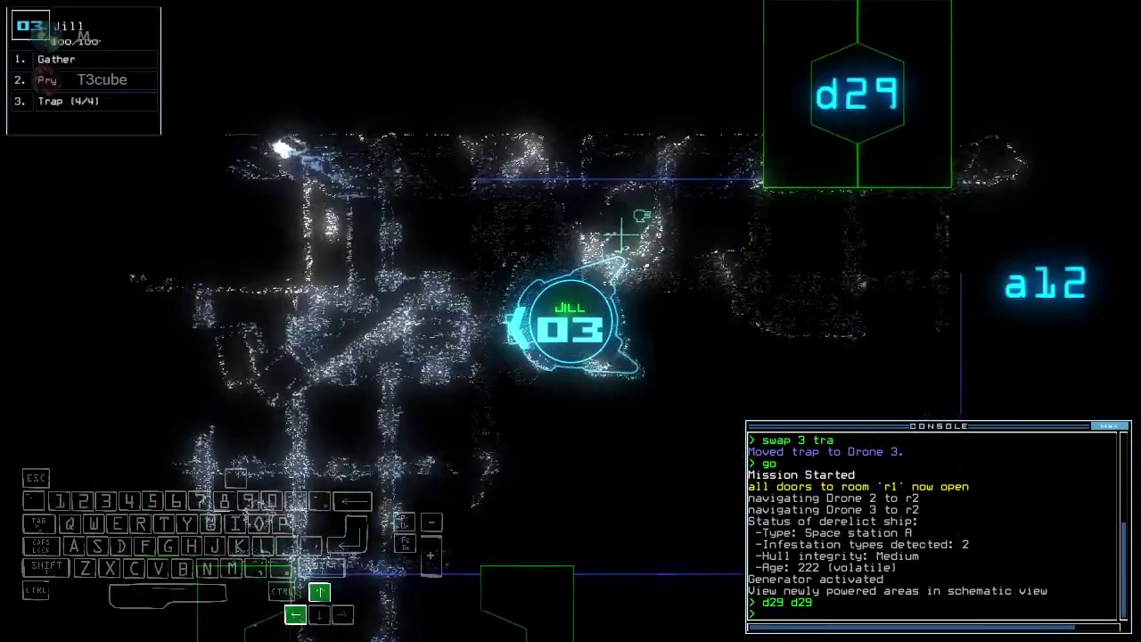
{"action": "key", "text": "Up"}
{"action": "key", "text": "Tab"}
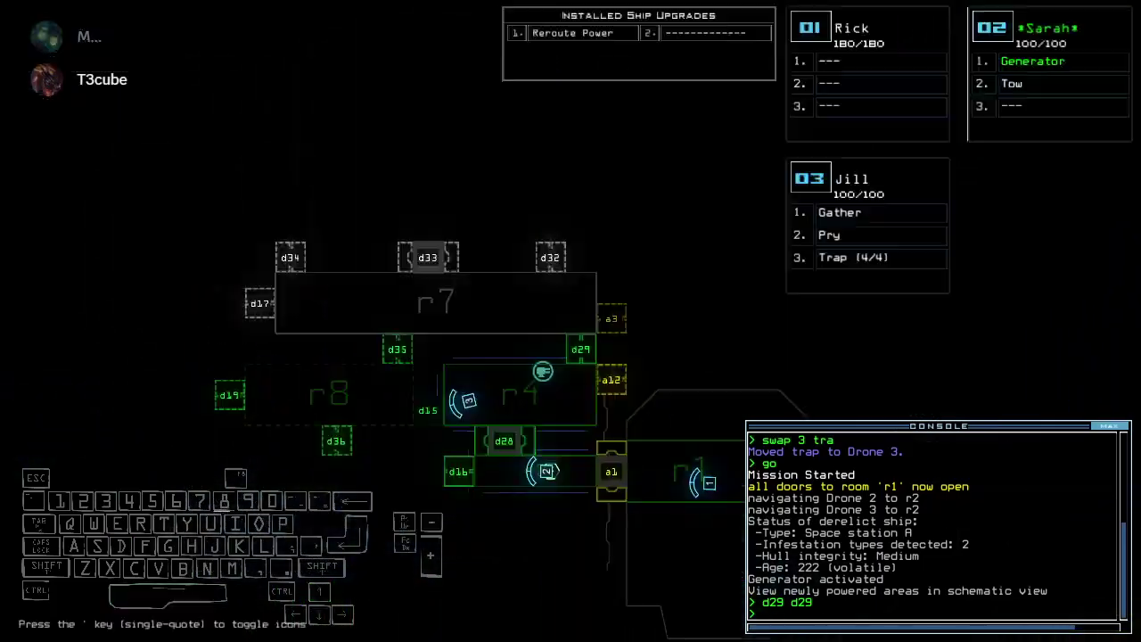
{"action": "key", "text": "Tab"}
{"action": "key", "text": "Left"}
{"action": "key", "text": "space"}
{"action": "type", "text": "d15"}
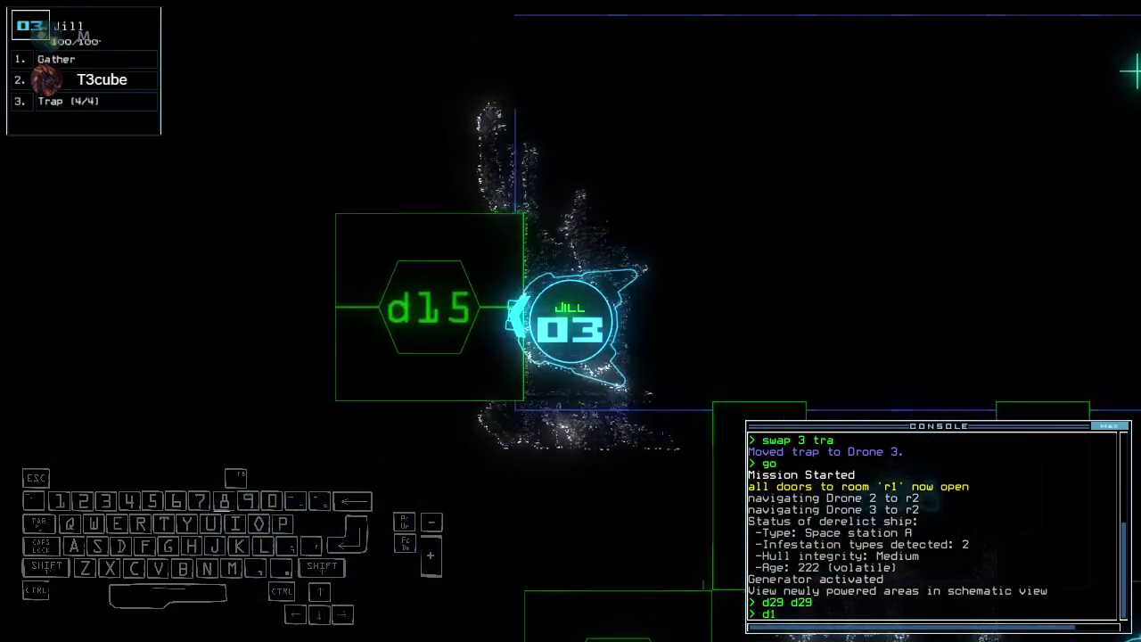
{"action": "type", "text": "c"}
{"action": "key", "text": "Return"}
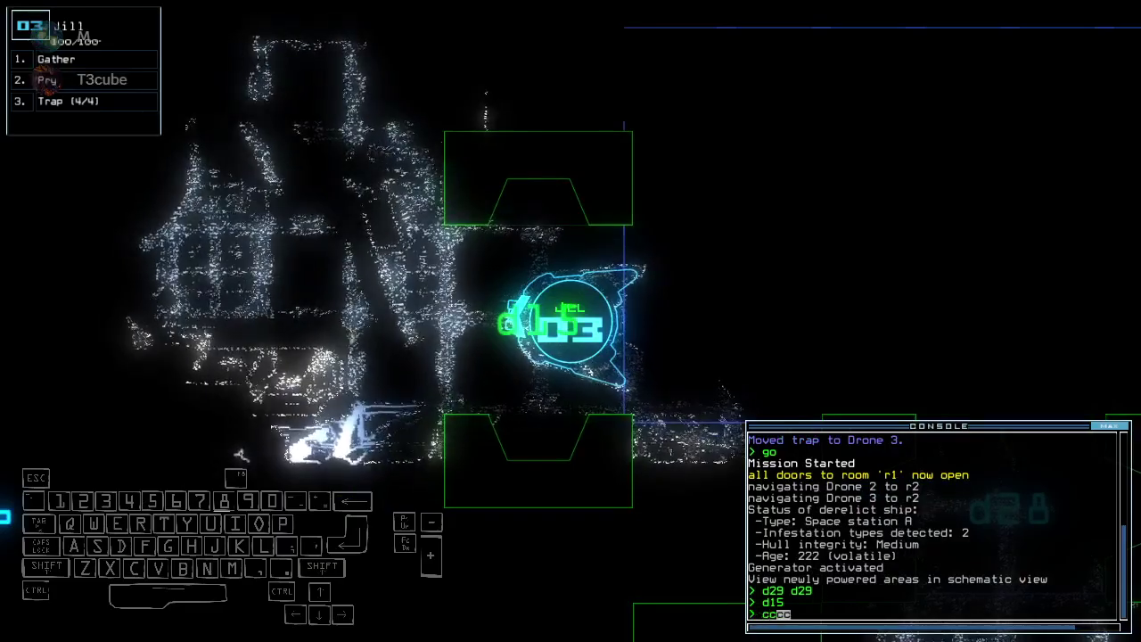
{"action": "type", "text": "c"}
{"action": "key", "text": "Up"}
Drive Jill toward d35 and close the open doors behind her
{"action": "key", "text": "BackSpace"}
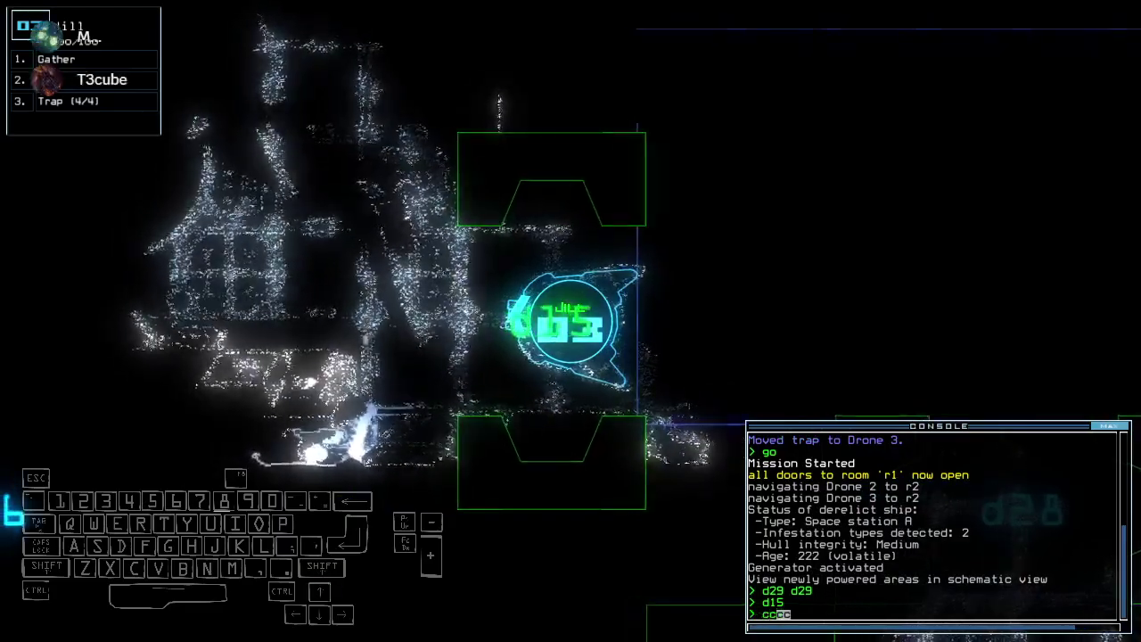
{"action": "key", "text": "space"}
{"action": "key", "text": "Up"}
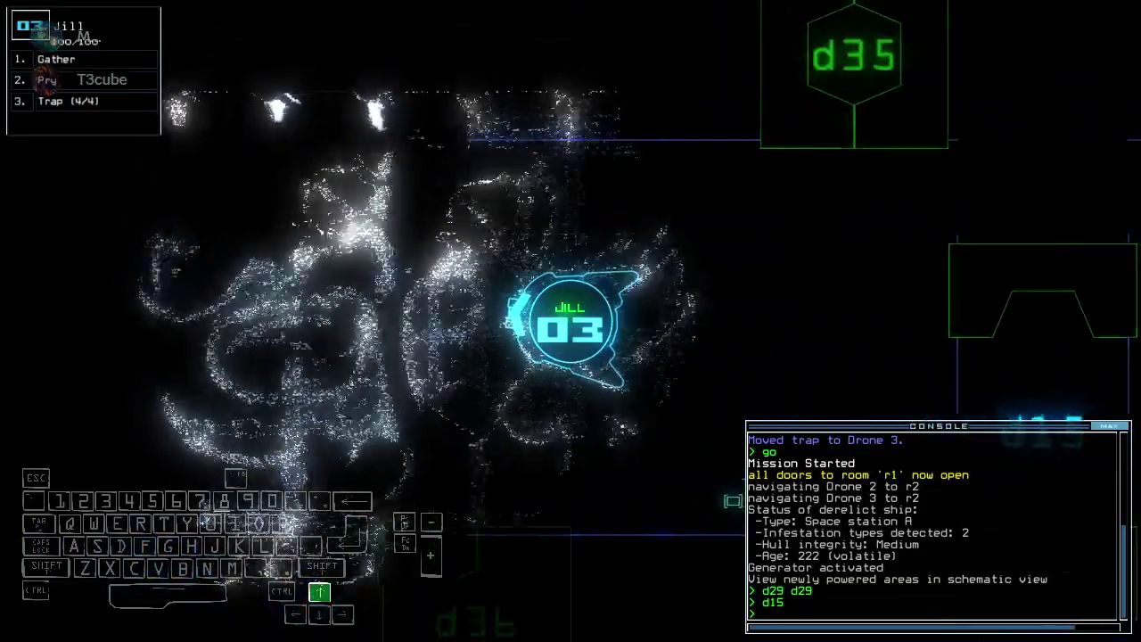
{"action": "key", "text": "space"}
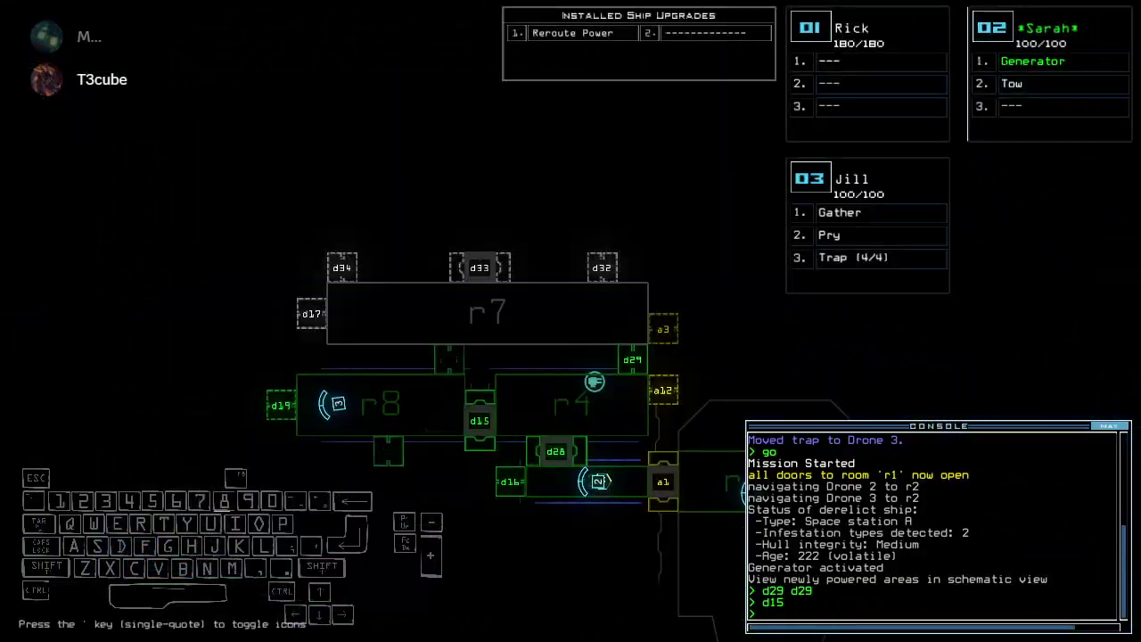
{"action": "key", "text": "Down"}
{"action": "key", "text": "Right"}
{"action": "key", "text": "Up"}
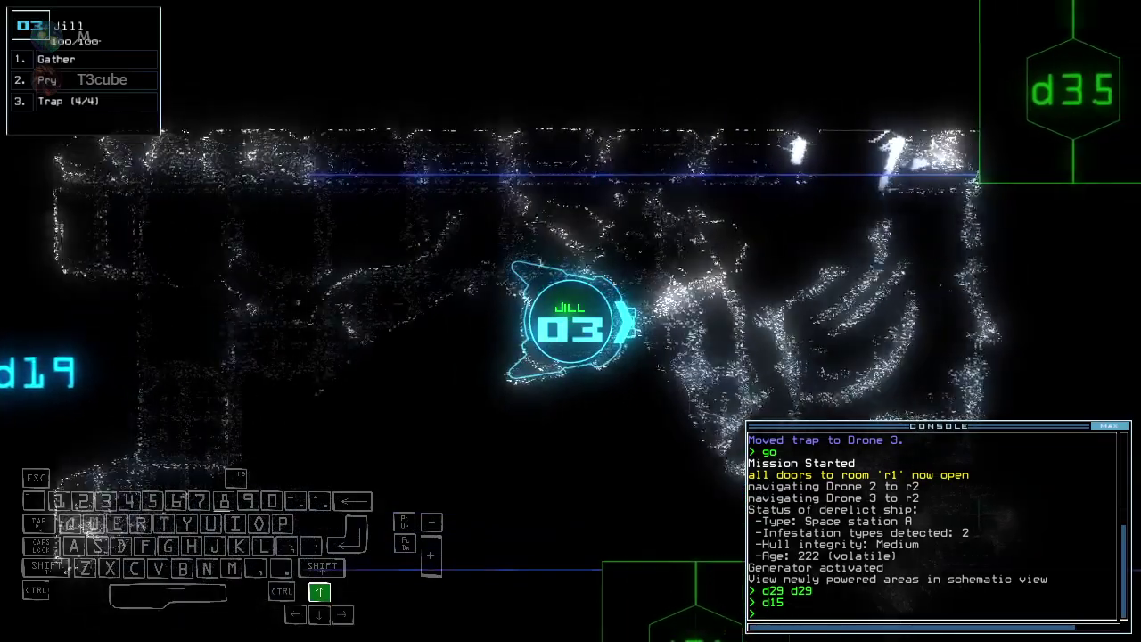
{"action": "type", "text": "cccc"}
{"action": "key", "text": "Return"}
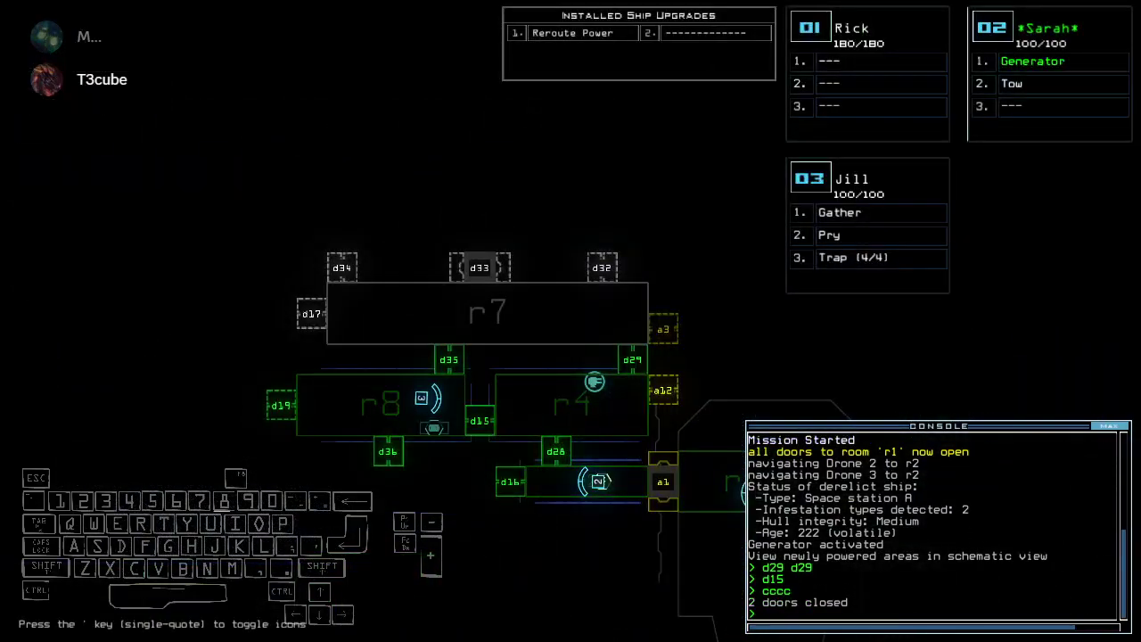
Reroute power to r2, r4 and r7 and close the remaining open door
{"action": "key", "text": "apostrophe"}
{"action": "type", "text": "re"}
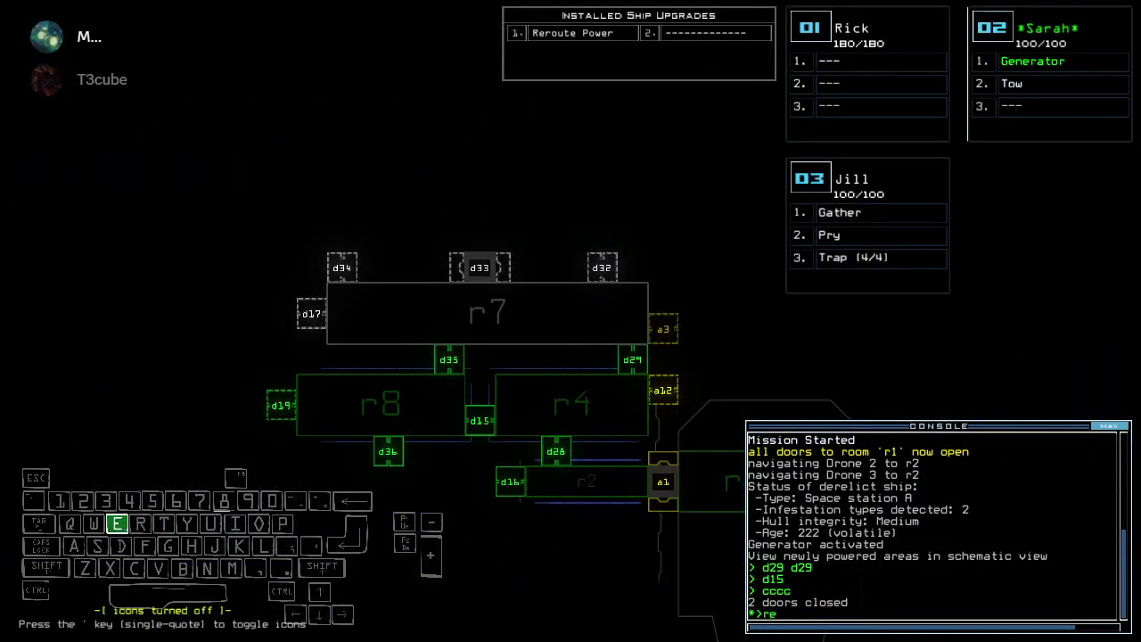
{"action": "type", "text": "route r2 r4 r7"}
{"action": "key", "text": "Return"}
{"action": "type", "text": "cccc"}
{"action": "key", "text": "Return"}
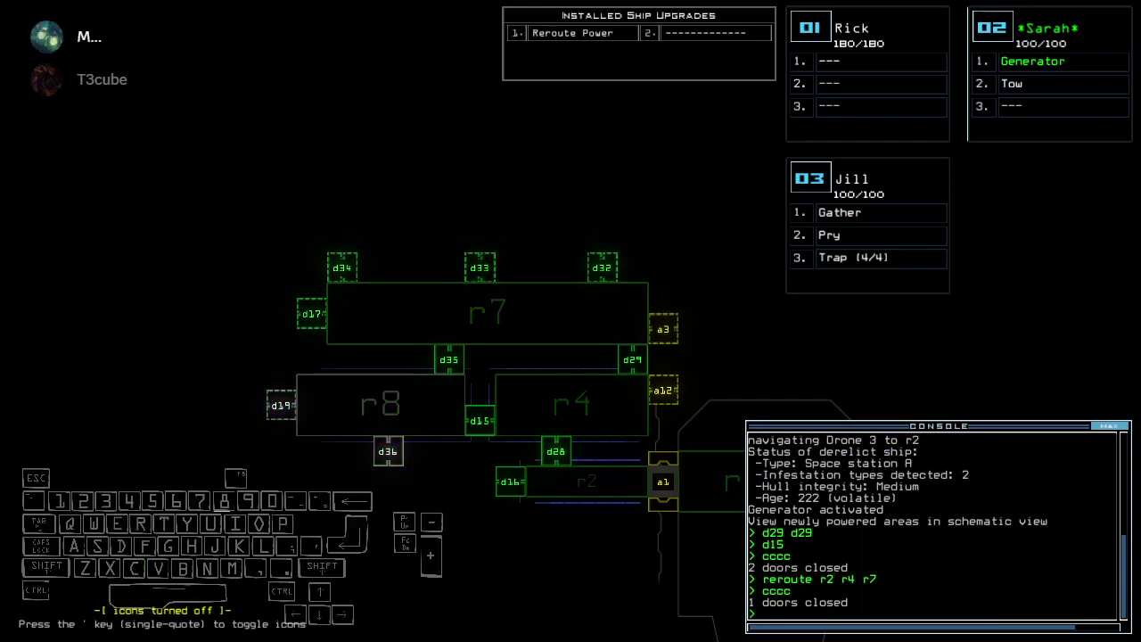
{"action": "key", "text": "apostrophe"}
Open door d35, back Jill out of the doorway, and close it again
{"action": "key", "text": "3"}
{"action": "key", "text": "Up"}
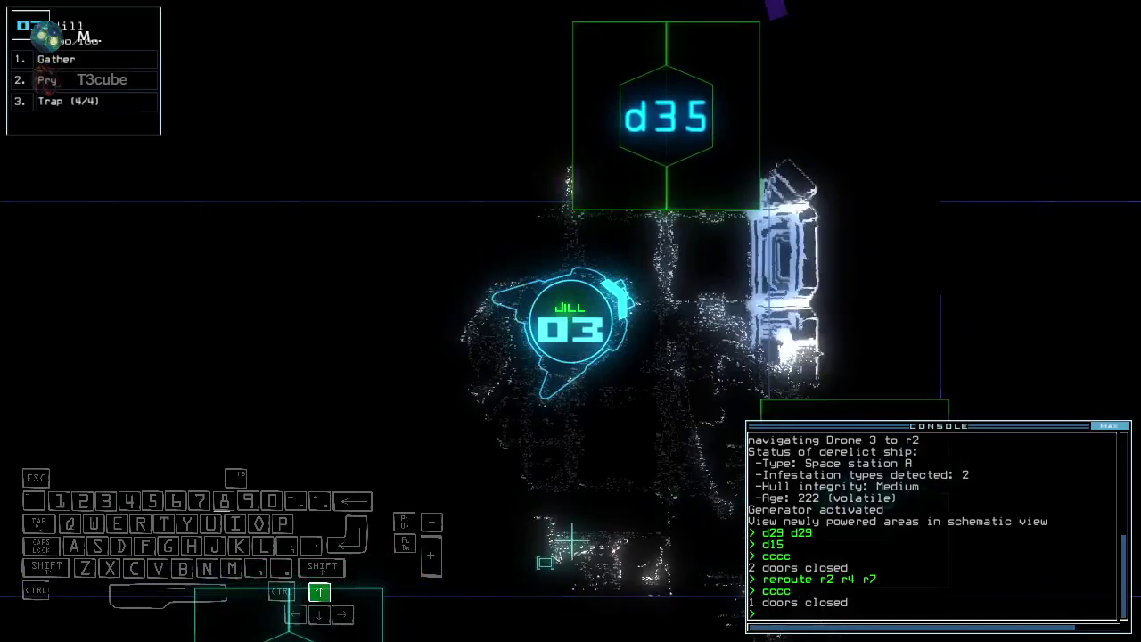
{"action": "type", "text": "d35"}
{"action": "key", "text": "Return"}
{"action": "key", "text": "Down"}
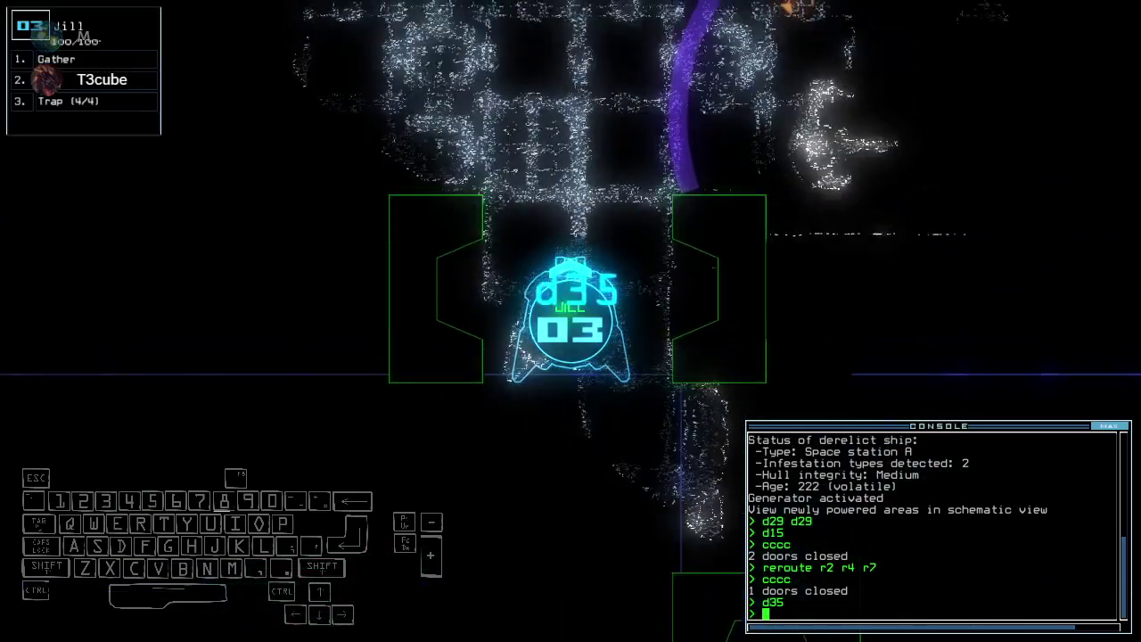
{"action": "type", "text": "cccc"}
{"action": "key", "text": "Return"}
{"action": "key", "text": "Tab"}
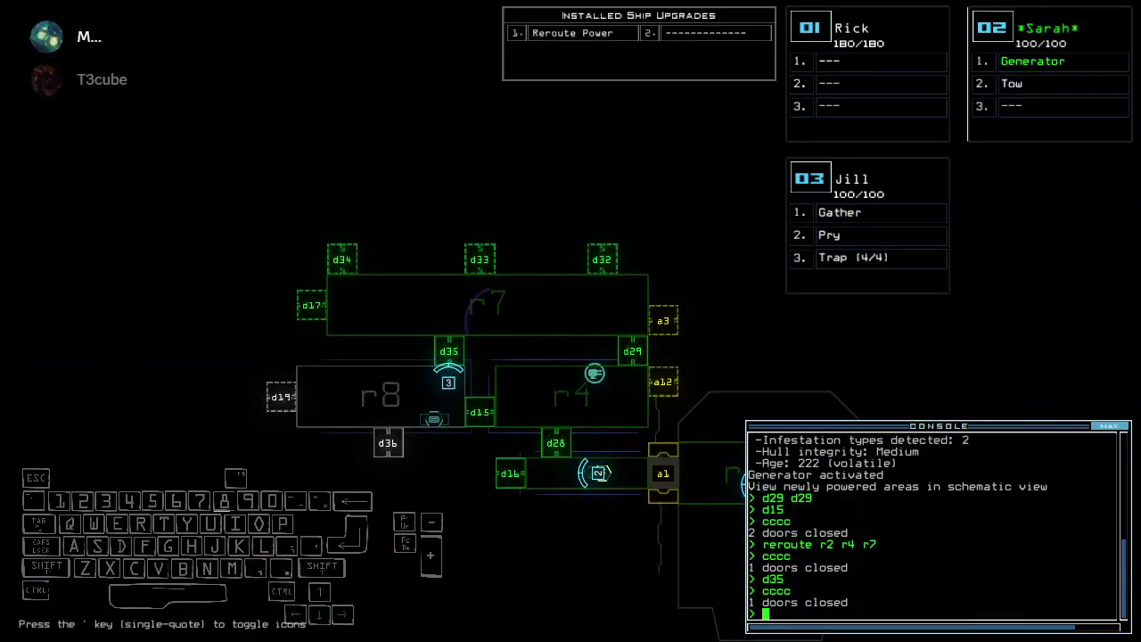
Open d15, drive Jill into the doorway, check ship status, and close the door
{"action": "key", "text": "3"}
{"action": "key", "text": "Right"}
{"action": "type", "text": "d15"}
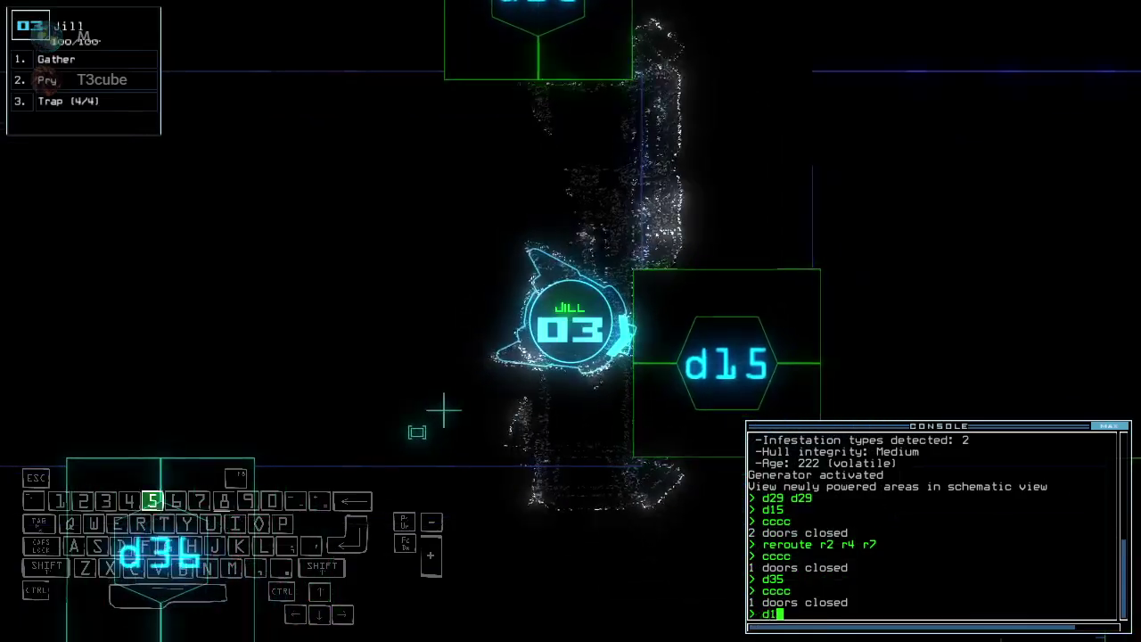
{"action": "key", "text": "Return"}
{"action": "key", "text": "Up"}
{"action": "type", "text": "status"}
{"action": "key", "text": "Return"}
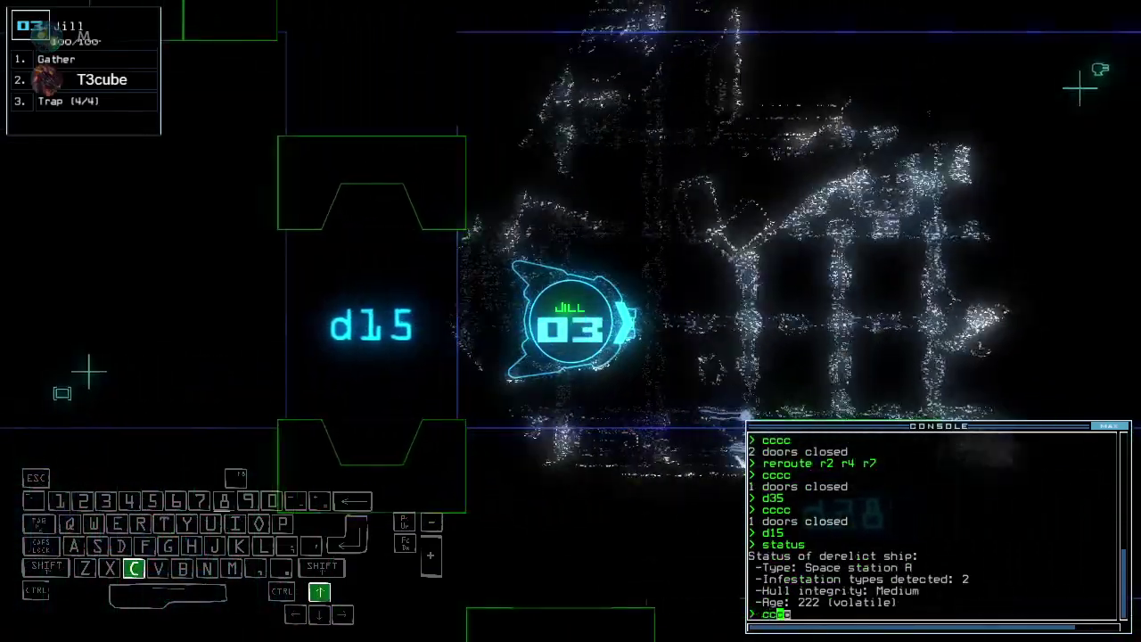
{"action": "type", "text": "cccc"}
{"action": "key", "text": "Return"}
{"action": "type", "text": "d28"}
Open doors d28 and d16 and drive Jill left through d16
{"action": "key", "text": "Return"}
{"action": "key", "text": "Tab"}
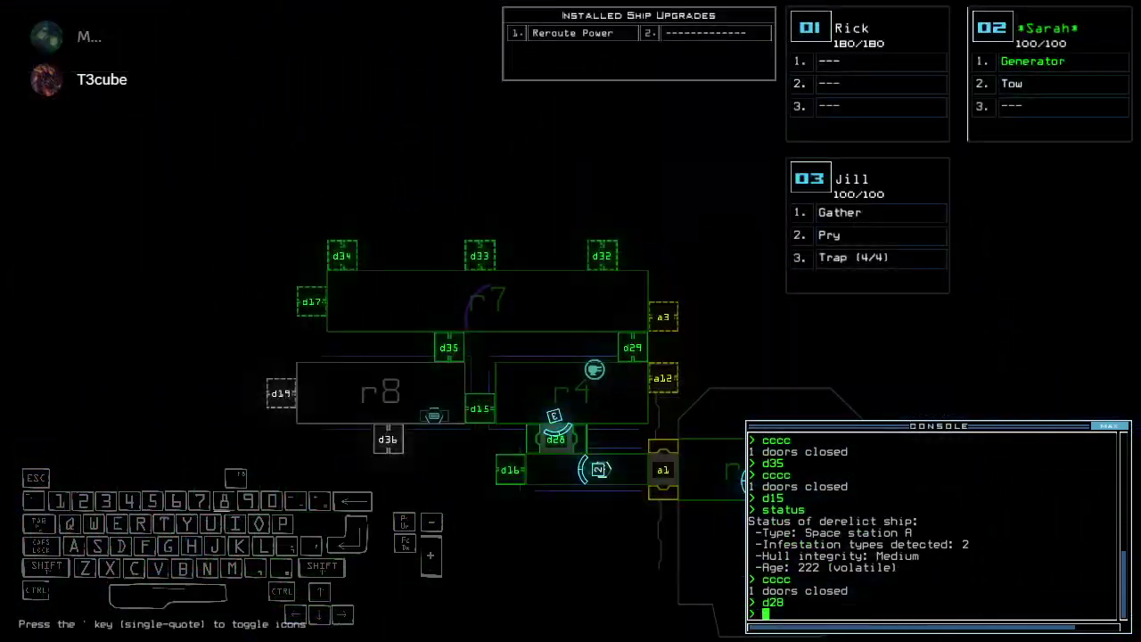
{"action": "key", "text": "Tab"}
{"action": "key", "text": "Up"}
{"action": "type", "text": "d16 "}
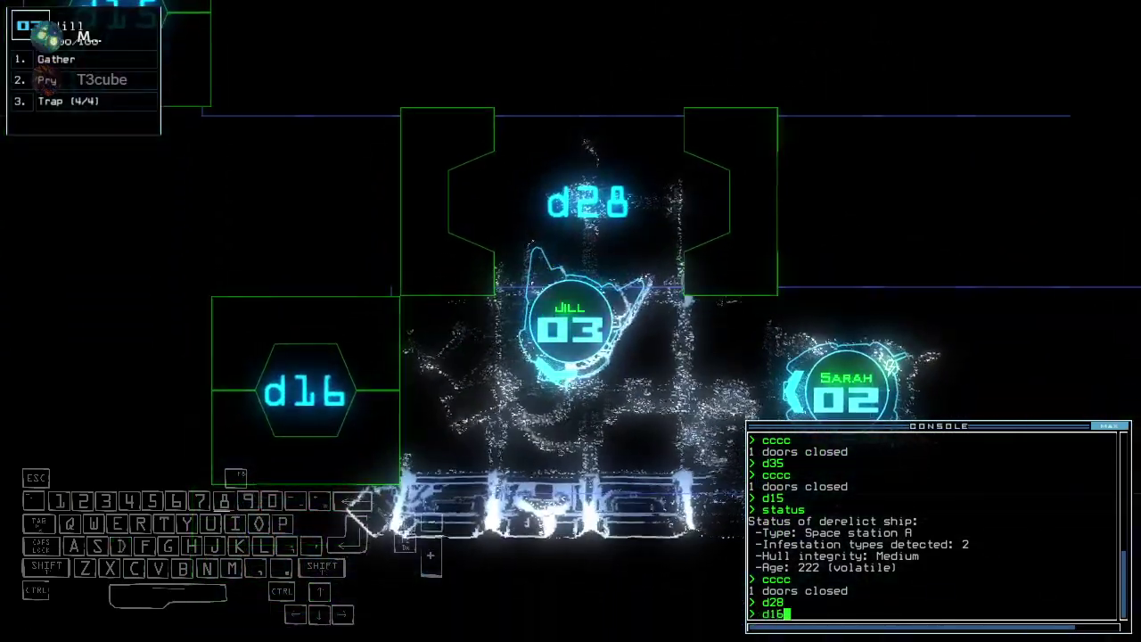
{"action": "type", "text": "d16"}
{"action": "key", "text": "Return"}
{"action": "key", "text": "space"}
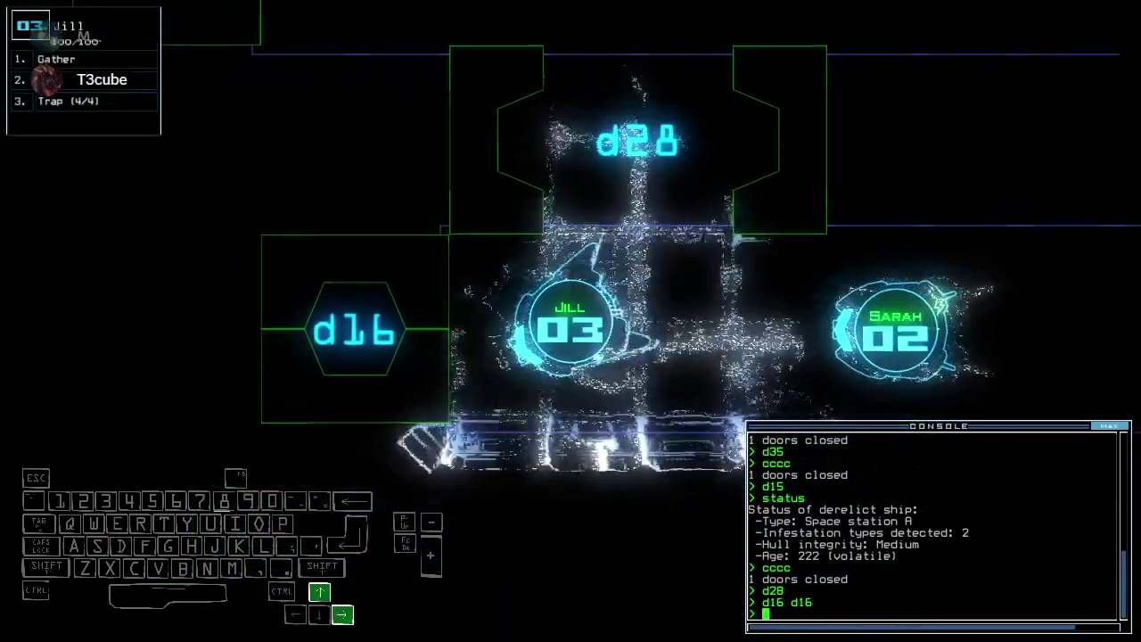
{"action": "type", "text": "d16"}
{"action": "key", "text": "Return"}
{"action": "key", "text": "Left"}
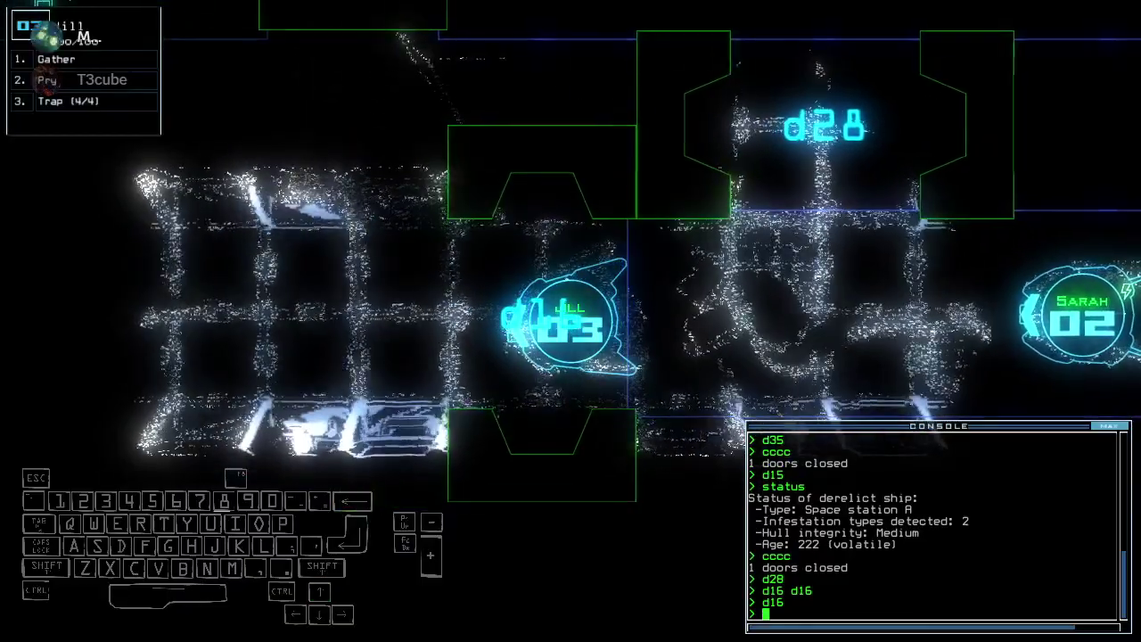
{"action": "type", "text": "cccc"}
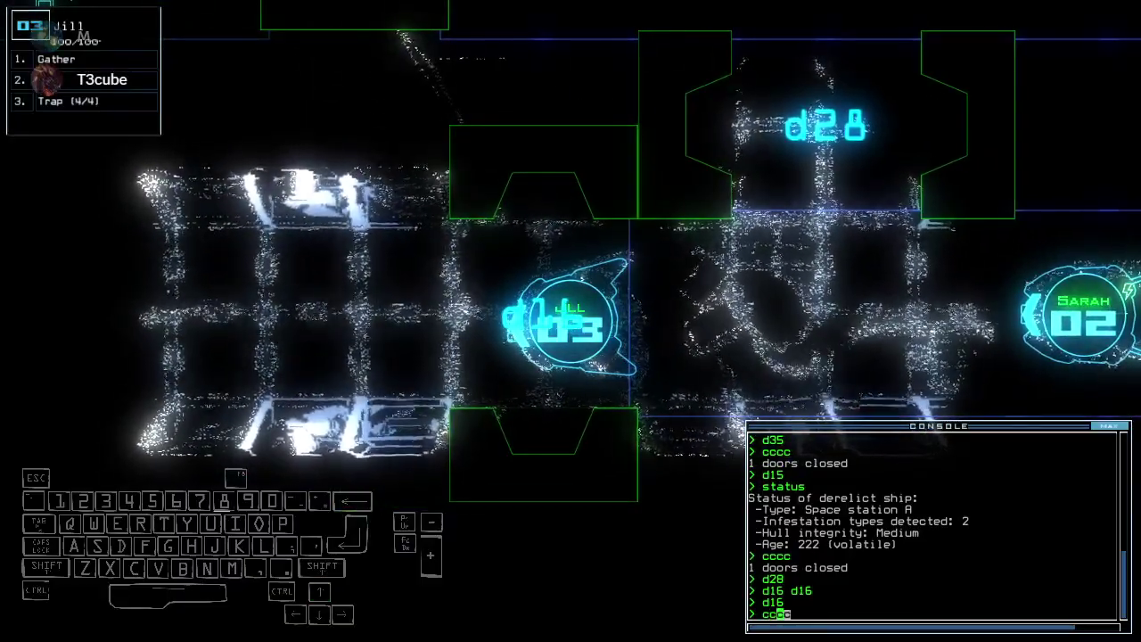
Drive Jill into r9, close the doors behind her, and collect the scrap
{"action": "key", "text": "Left"}
{"action": "type", "text": "c"}
{"action": "key", "text": "Left"}
{"action": "key", "text": "Up"}
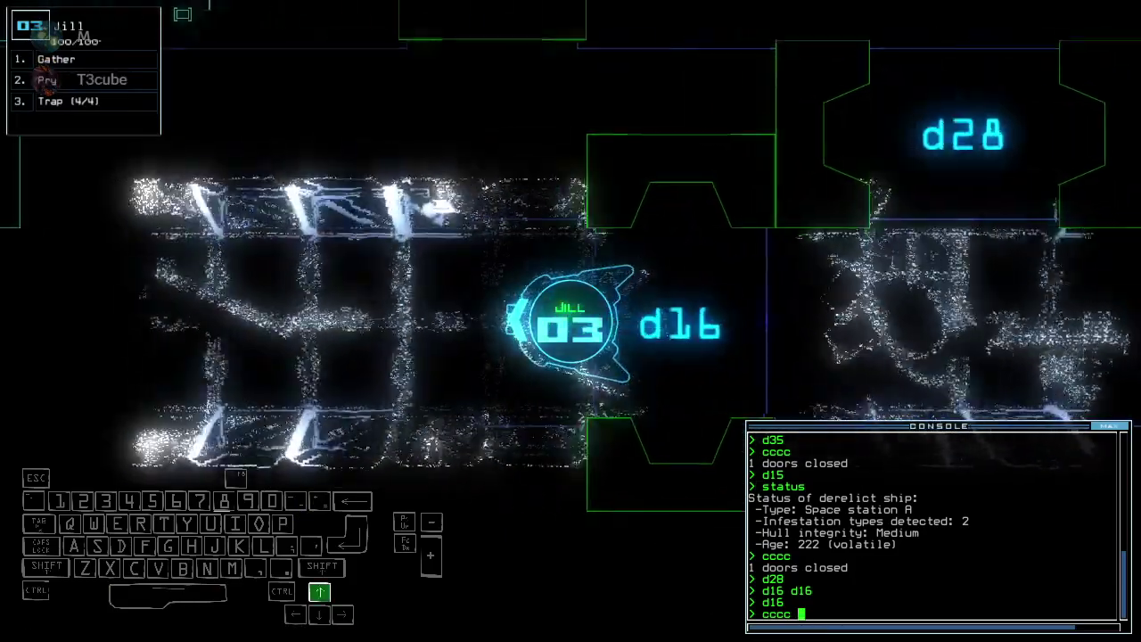
{"action": "key", "text": "Return"}
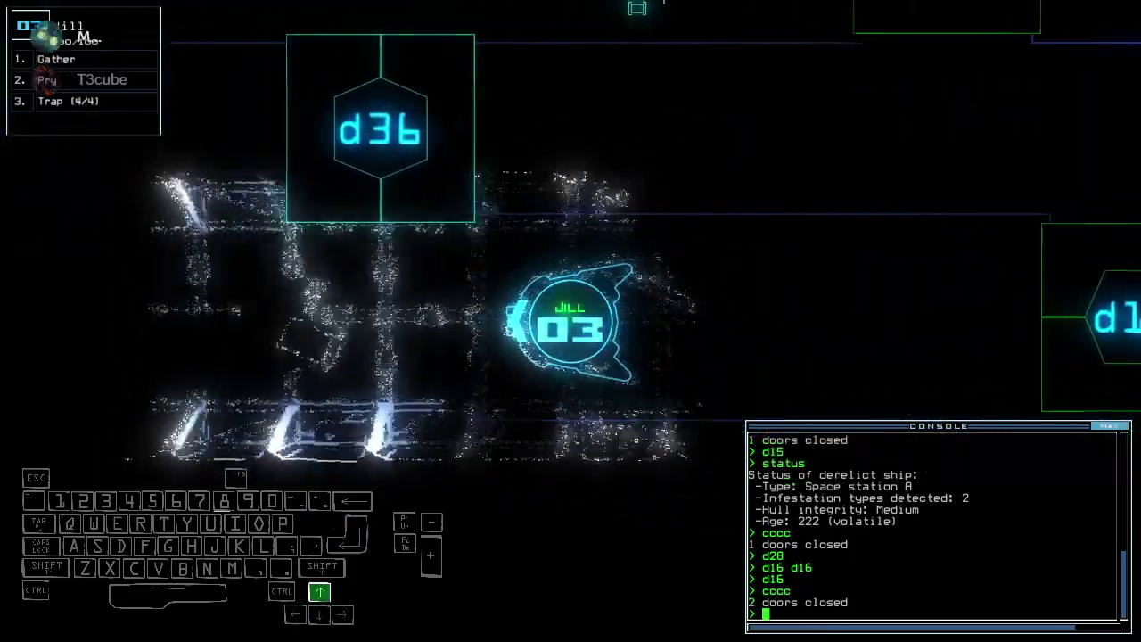
{"action": "key", "text": "Right"}
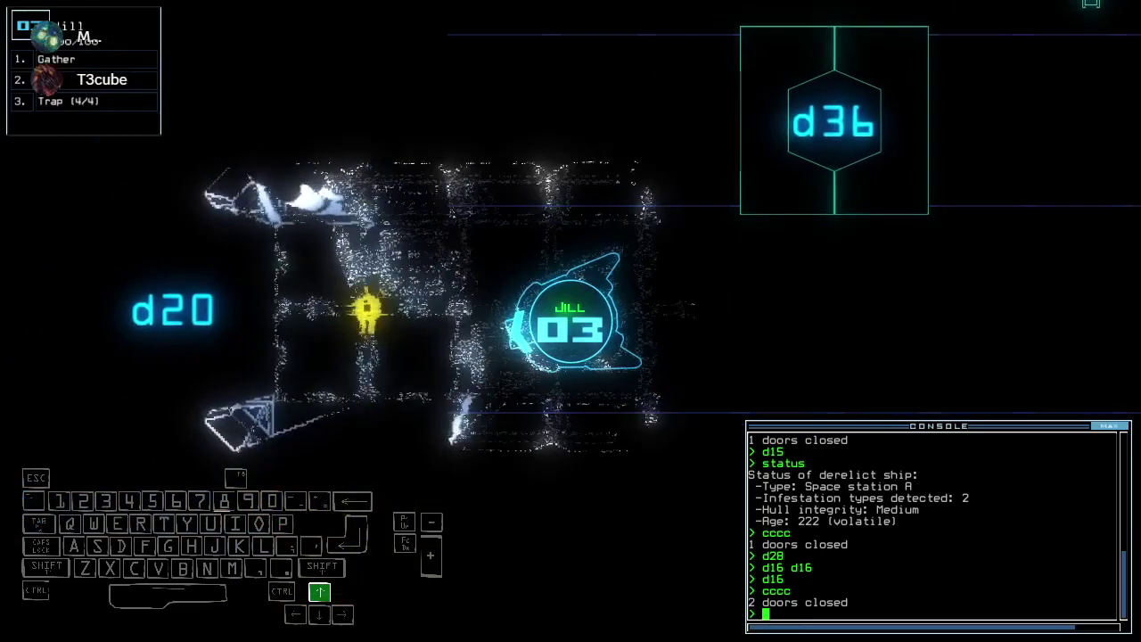
{"action": "type", "text": "g"}
{"action": "key", "text": "Return"}
{"action": "type", "text": "reroute r2 r9"}
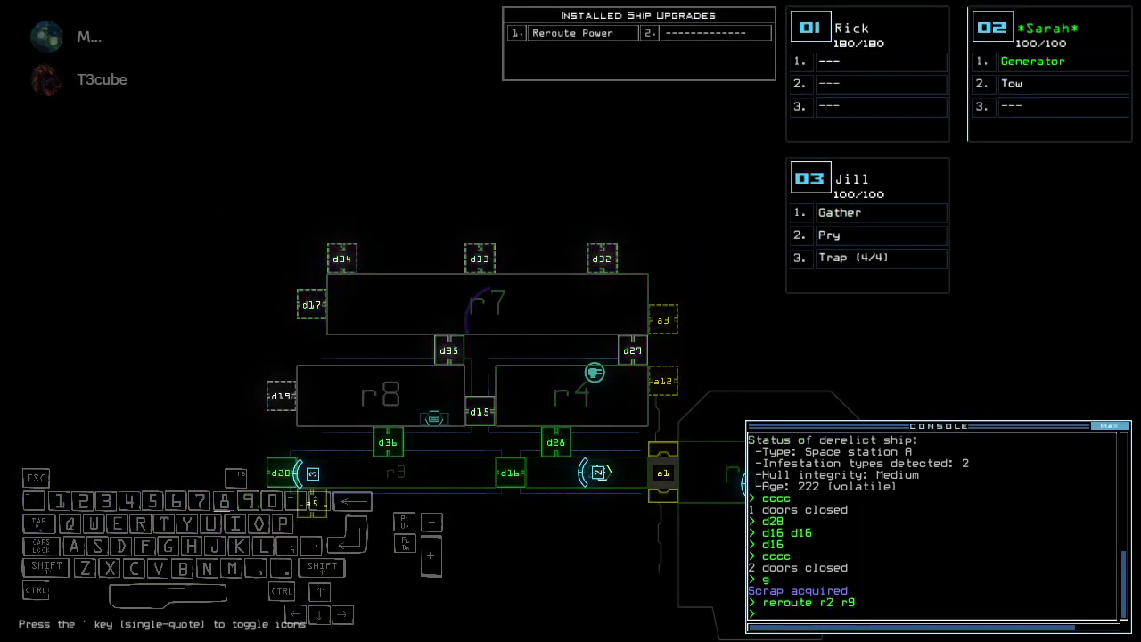
{"action": "type", "text": "d2"}
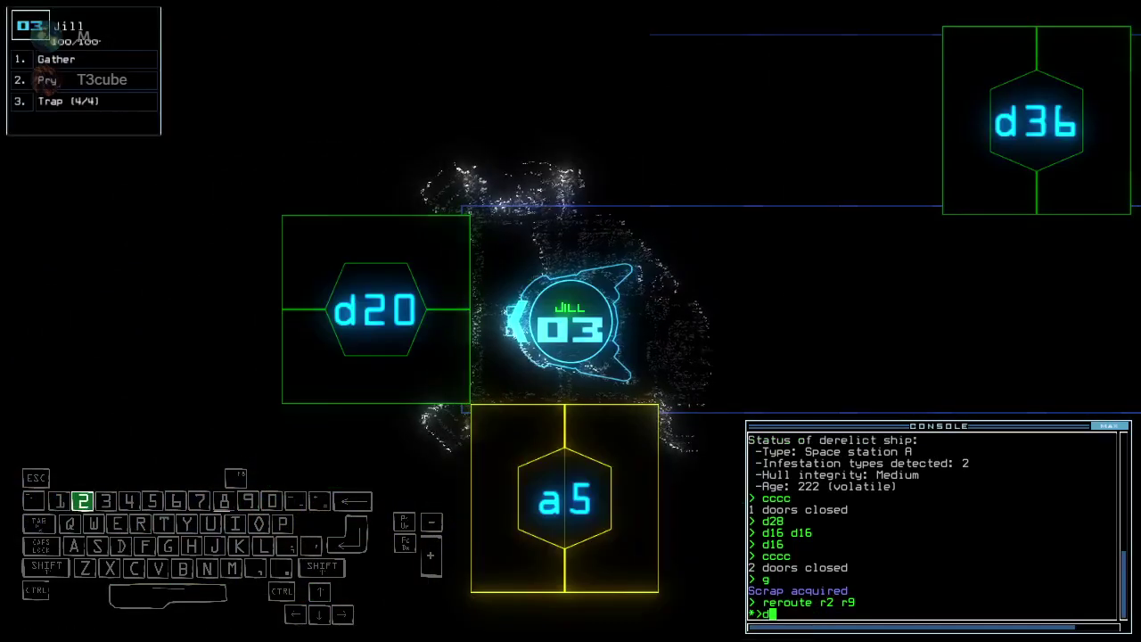
{"action": "type", "text": "0 d2"}
Open door d20 and drive Jill out toward the upper left
{"action": "key", "text": "Return"}
{"action": "type", "text": "d"}
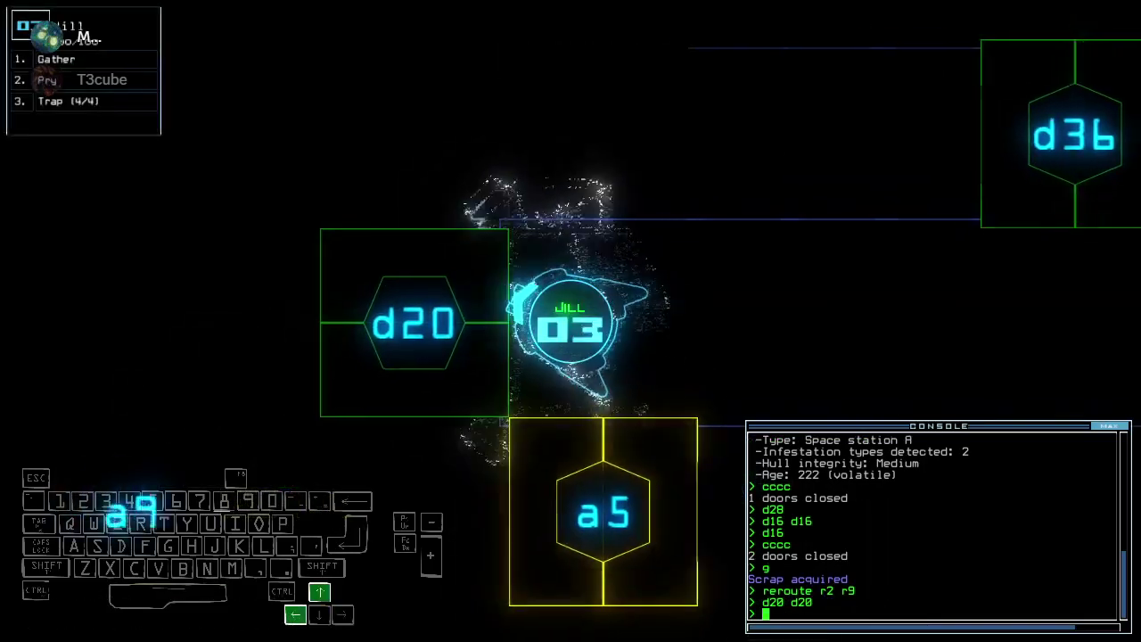
{"action": "type", "text": "20"}
{"action": "key", "text": "Return"}
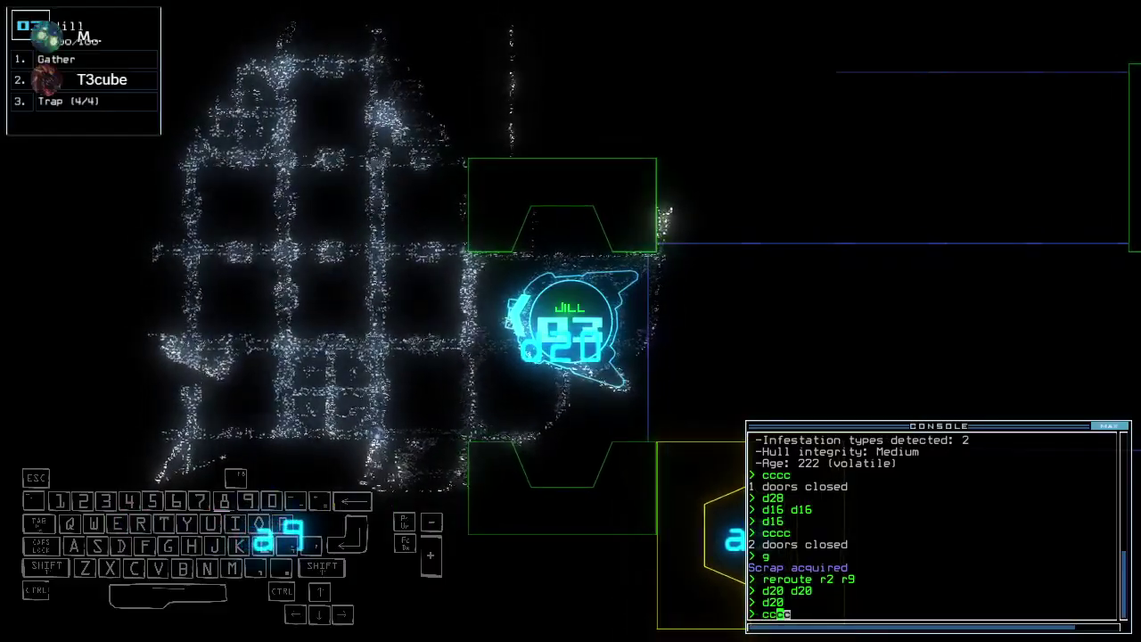
{"action": "key", "text": "Up"}
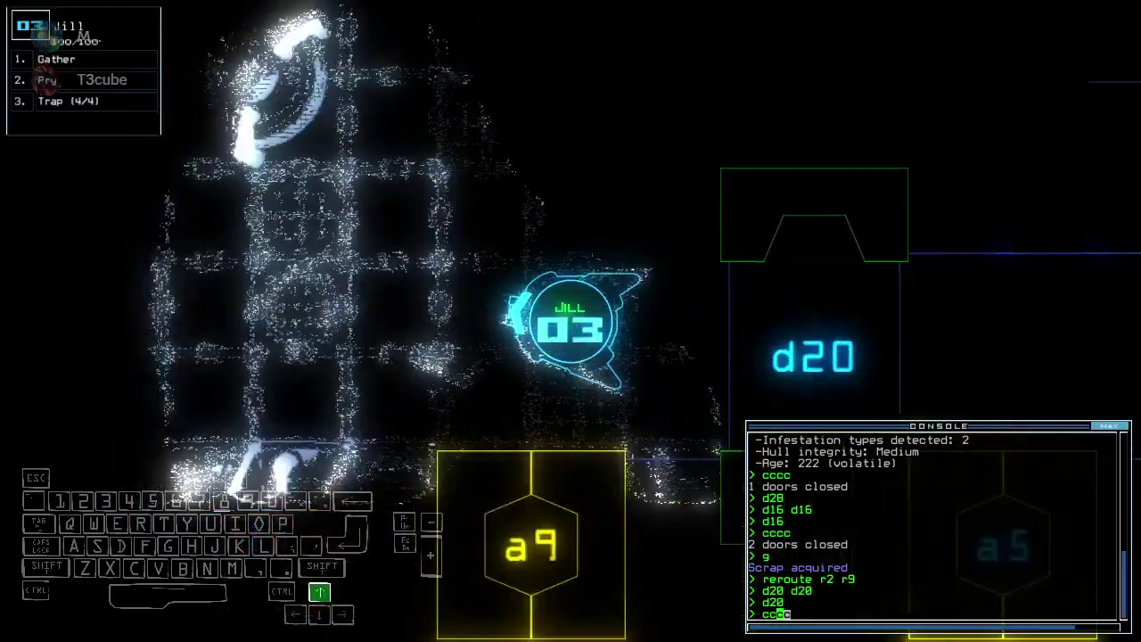
Close the open doors behind Jill, then open d16 and d20 for Sarah
{"action": "key", "text": "Return"}
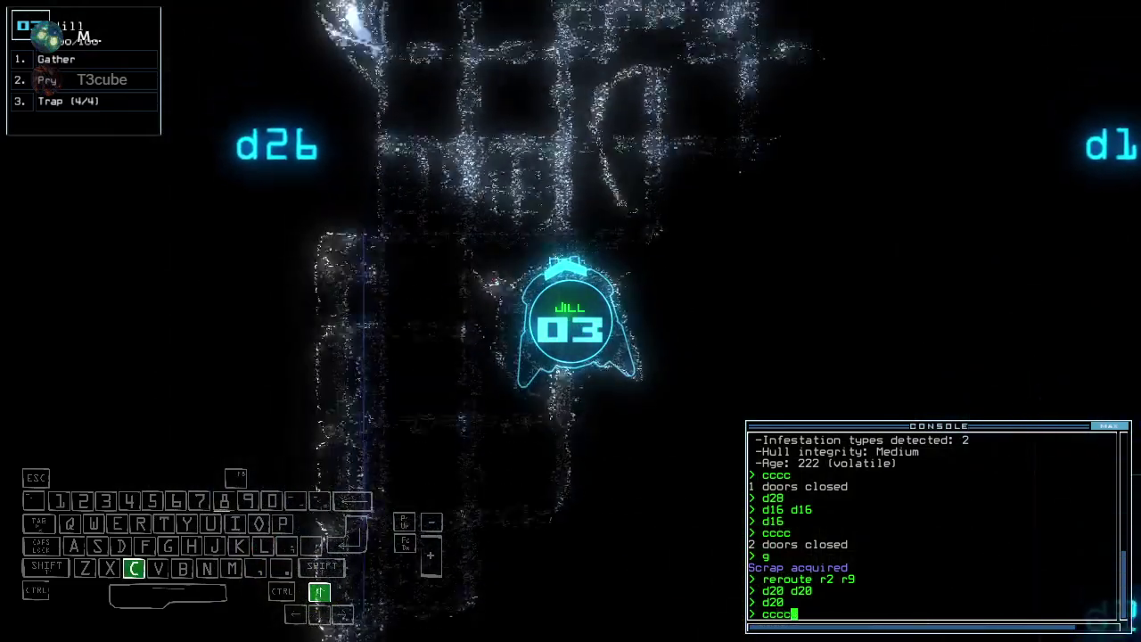
{"action": "key", "text": "Right"}
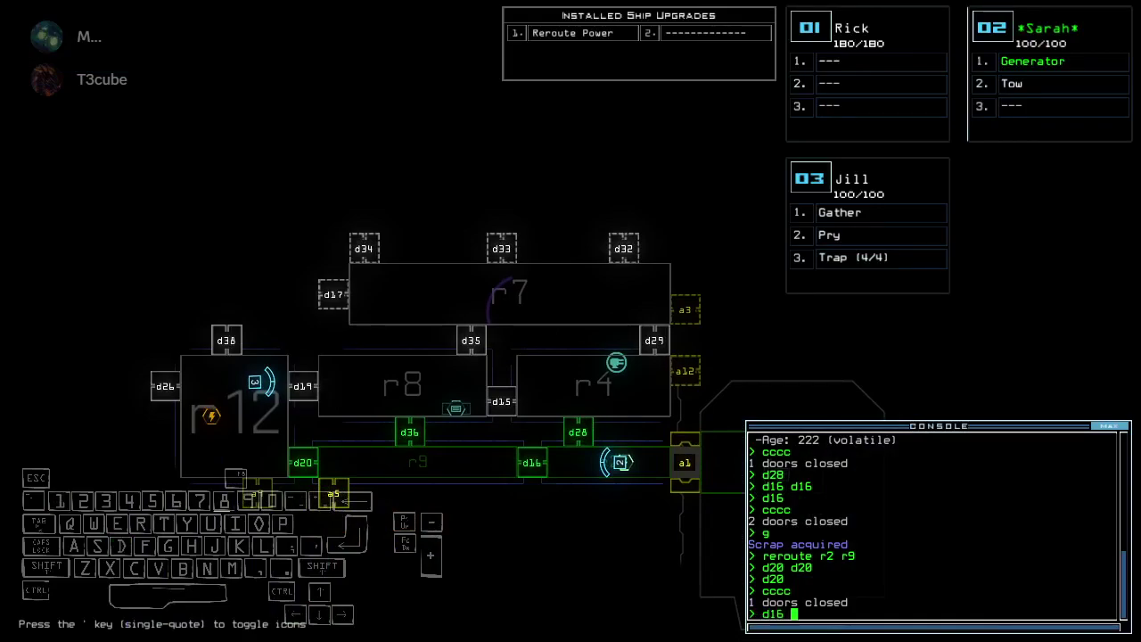
{"action": "key", "text": "Up"}
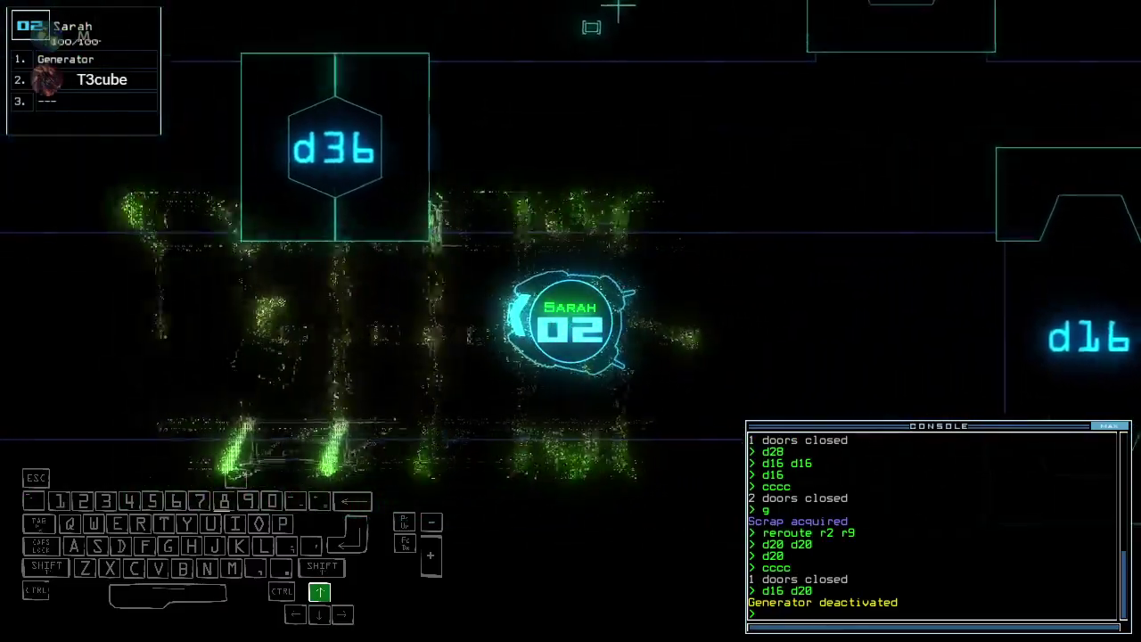
{"action": "key", "text": "Right"}
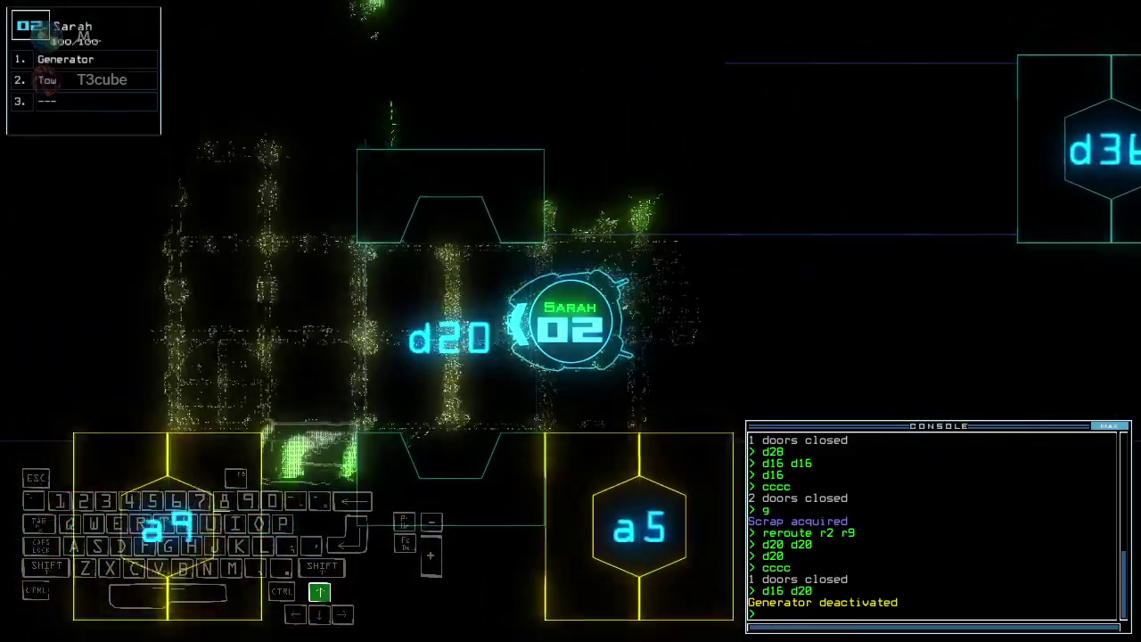
{"action": "type", "text": "status"}
Check the derelict's status and activate the generator to power new areas
{"action": "key", "text": "Return"}
{"action": "type", "text": "generator"}
{"action": "key", "text": "Return"}
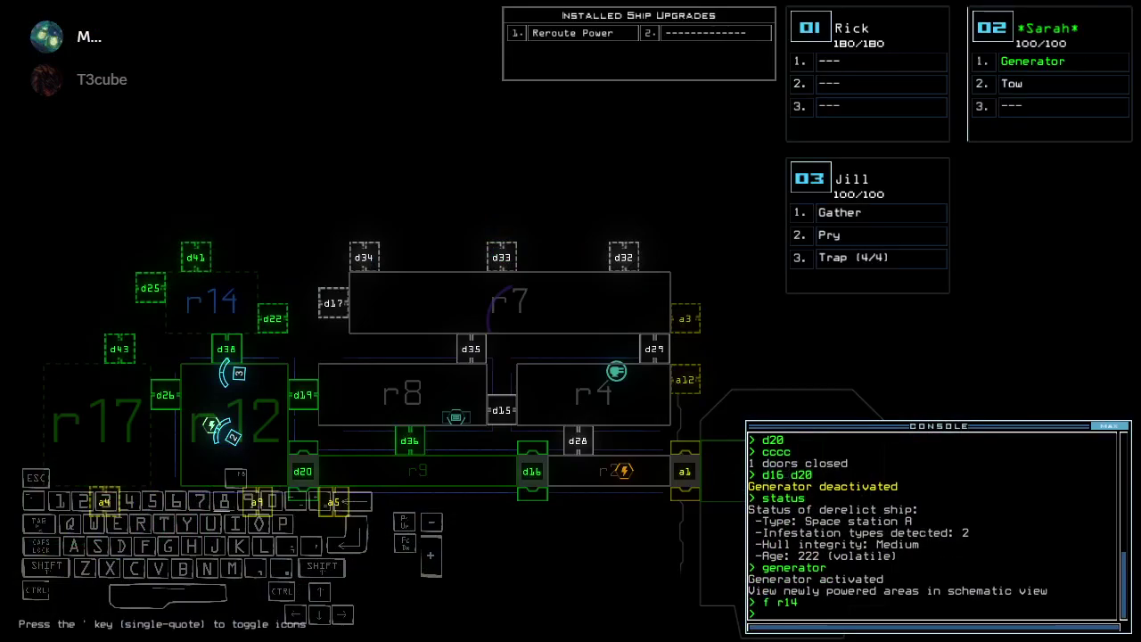
{"action": "key", "text": "3"}
{"action": "key", "text": "Up"}
{"action": "key", "text": "Left"}
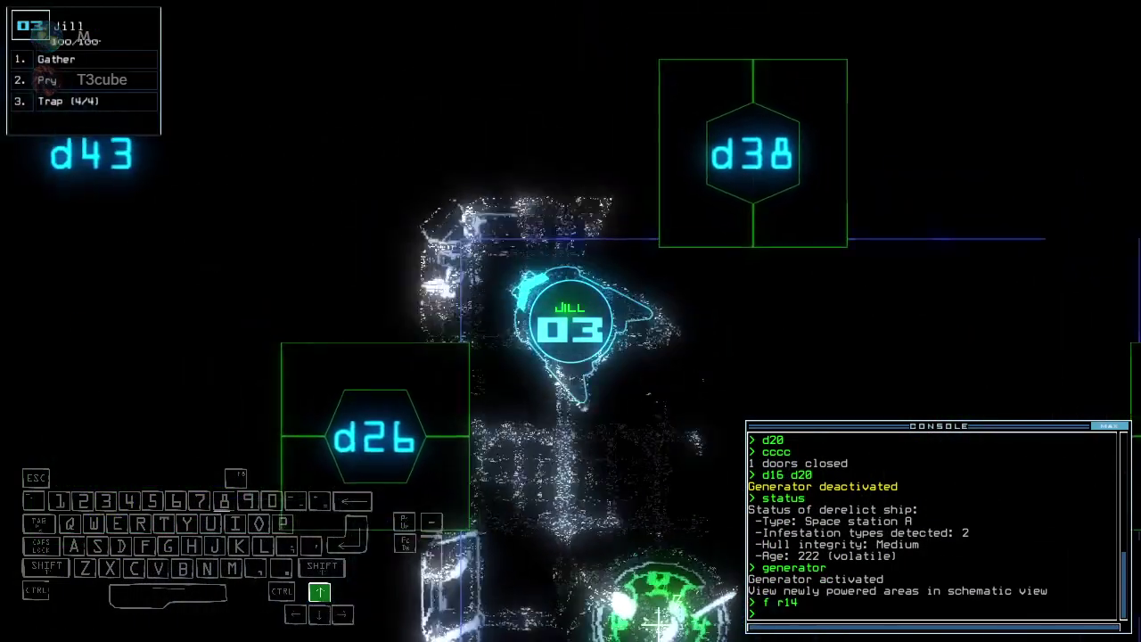
{"action": "key", "text": "Tab"}
{"action": "key", "text": "Tab"}
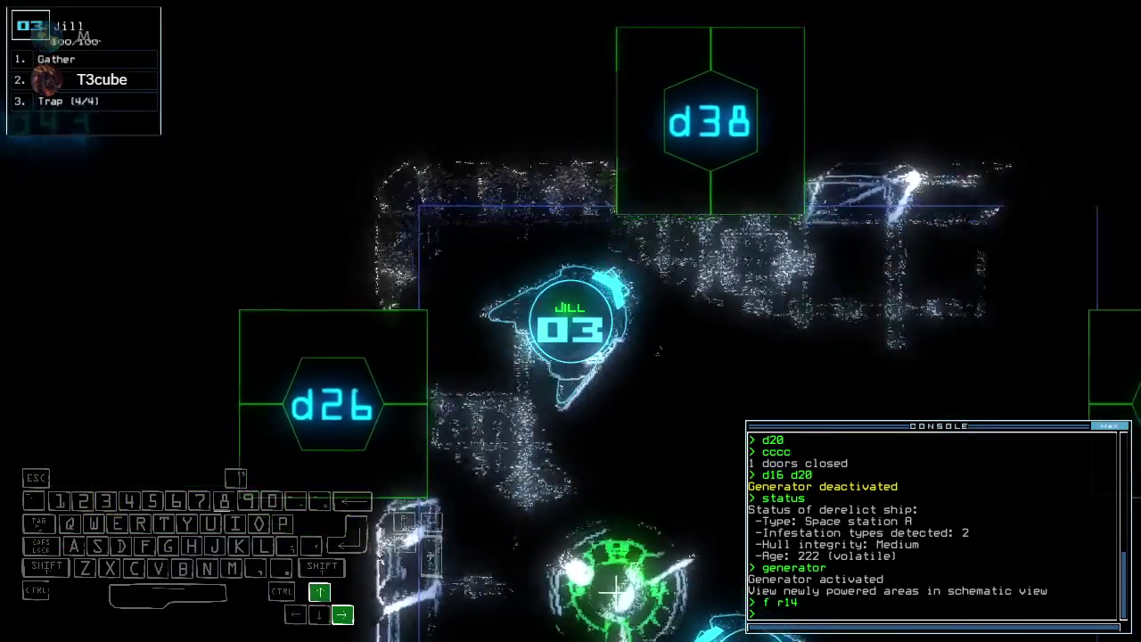
{"action": "type", "text": "d38"}
Open door d38, drive Jill through, gather fuel, and cycle r14's doors
{"action": "key", "text": "Return"}
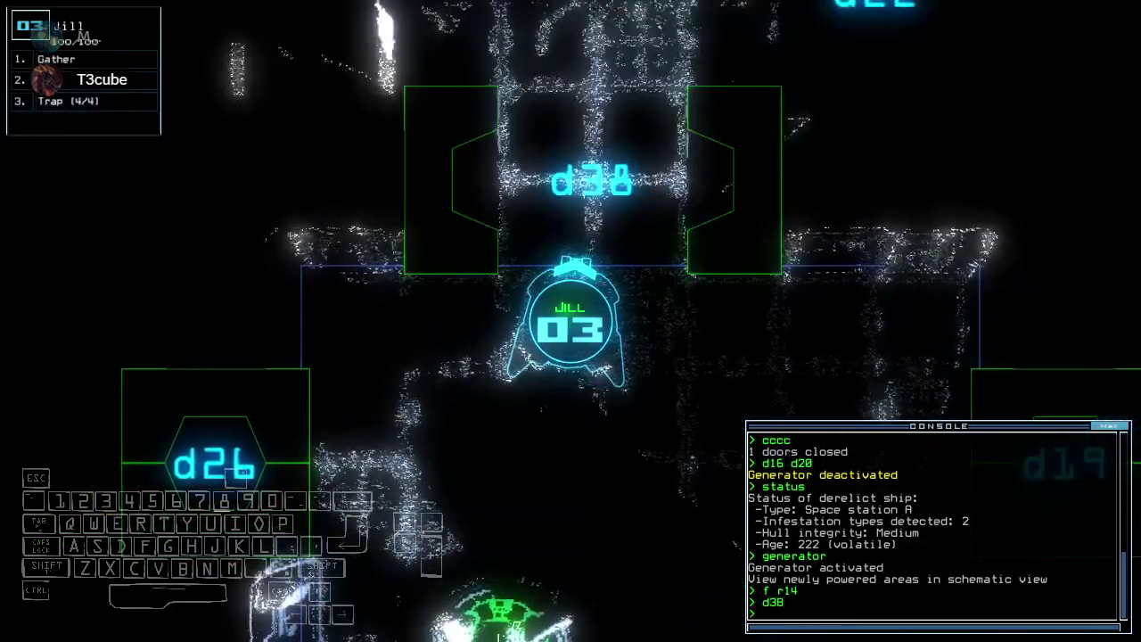
{"action": "key", "text": "Up"}
{"action": "key", "text": "Up"}
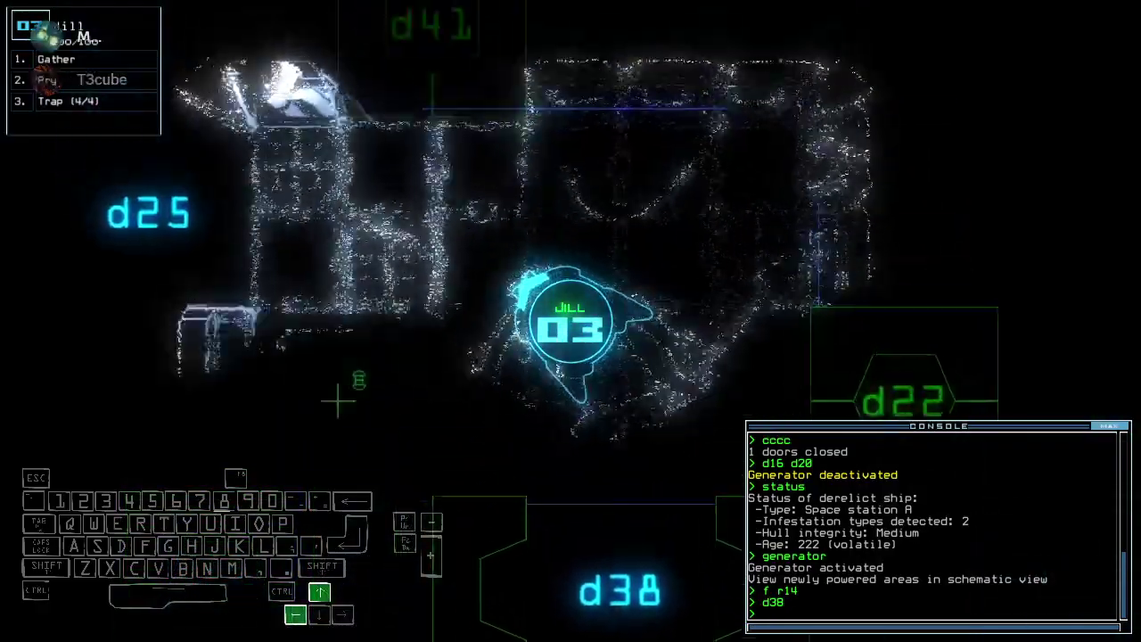
{"action": "type", "text": "g"}
{"action": "key", "text": "Return"}
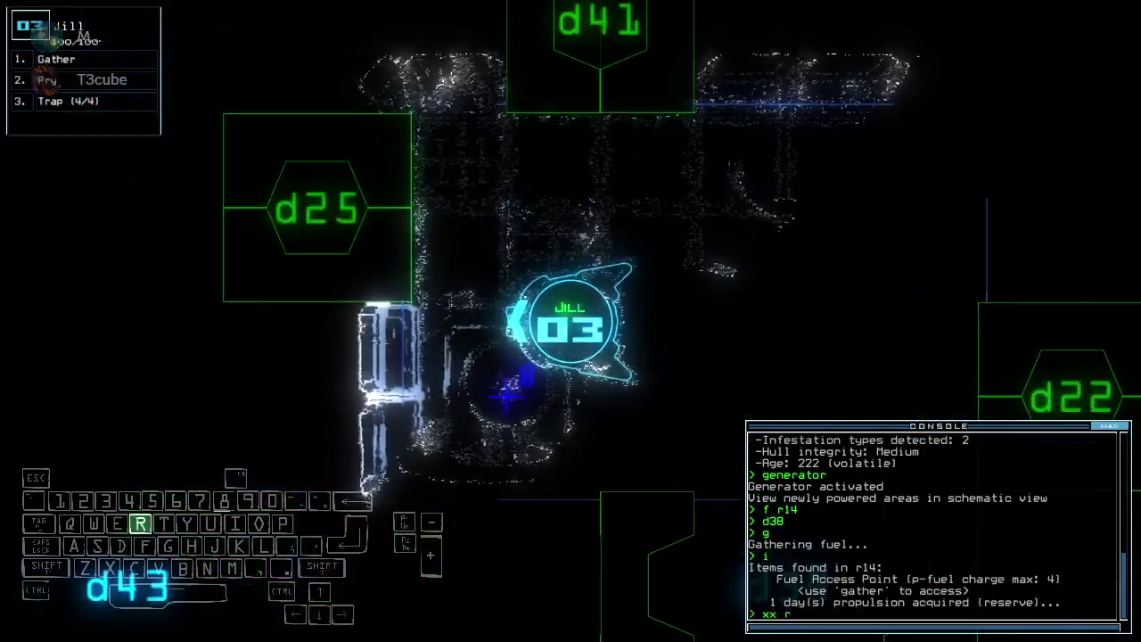
{"action": "key", "text": "Return"}
{"action": "key", "text": "Tab"}
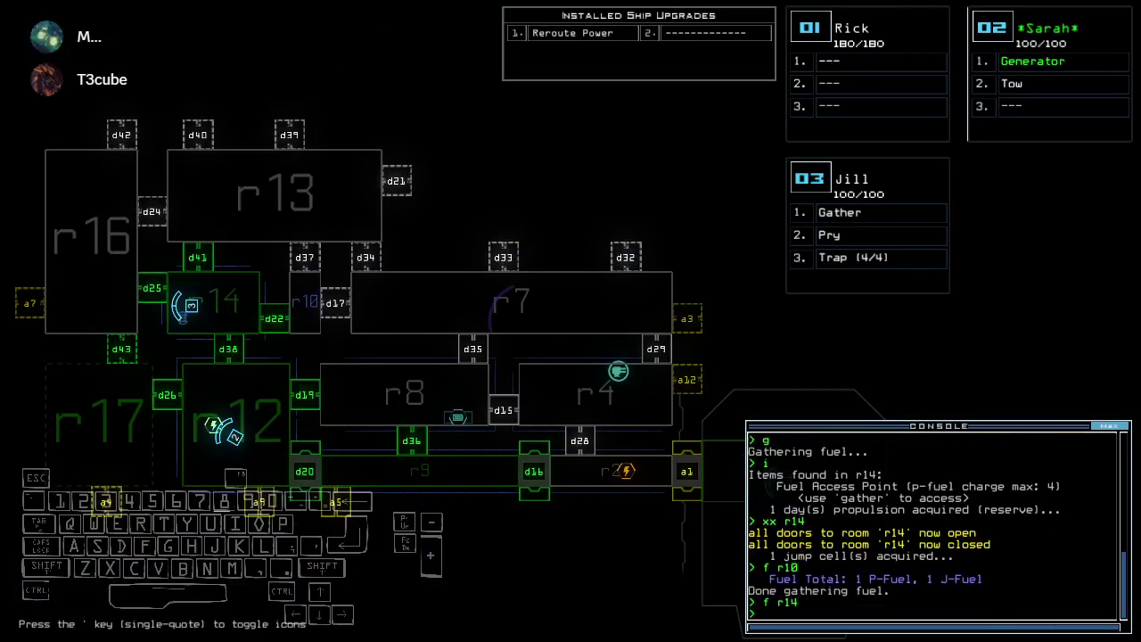
Open door d25, drive Jill through it, and collect the scrap
{"action": "key", "text": "Tab"}
{"action": "key", "text": "Up"}
{"action": "key", "text": "Left"}
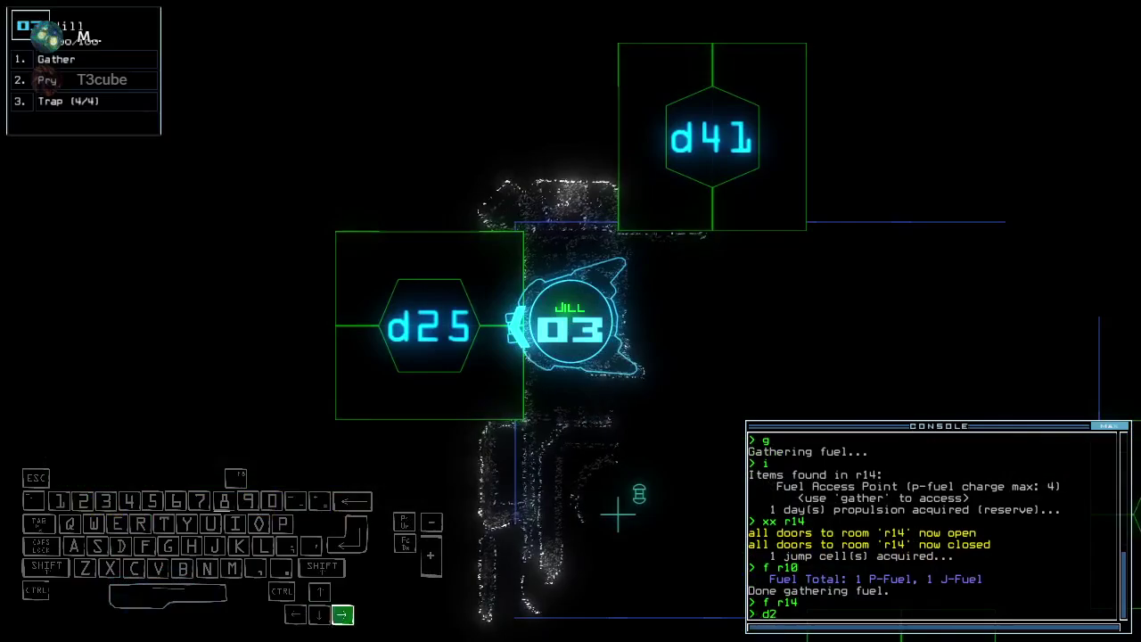
{"action": "key", "text": "Return"}
{"action": "key", "text": "Tab"}
{"action": "key", "text": "Tab"}
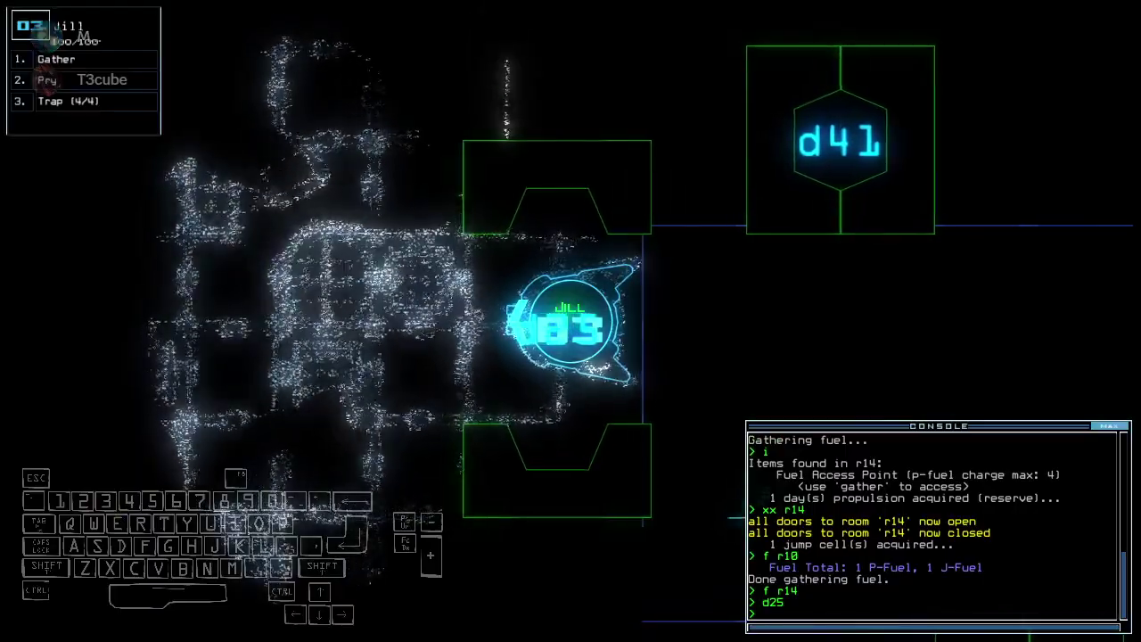
{"action": "key", "text": "Tab"}
{"action": "key", "text": "Tab"}
{"action": "key", "text": "Up"}
{"action": "key", "text": "Up"}
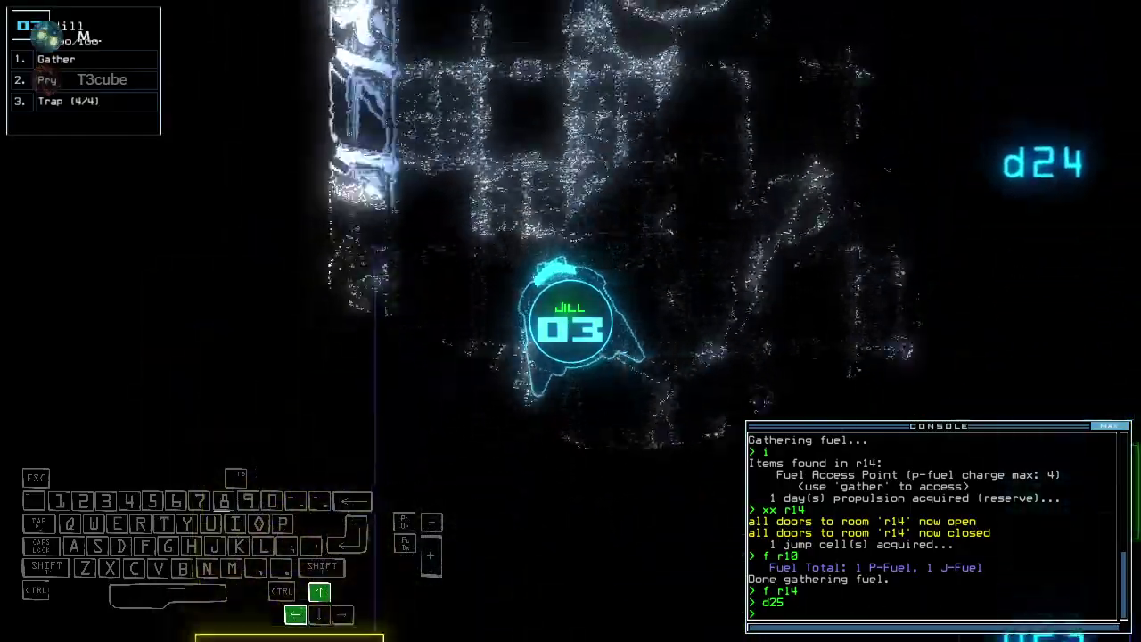
{"action": "key", "text": "Left"}
{"action": "type", "text": "g"}
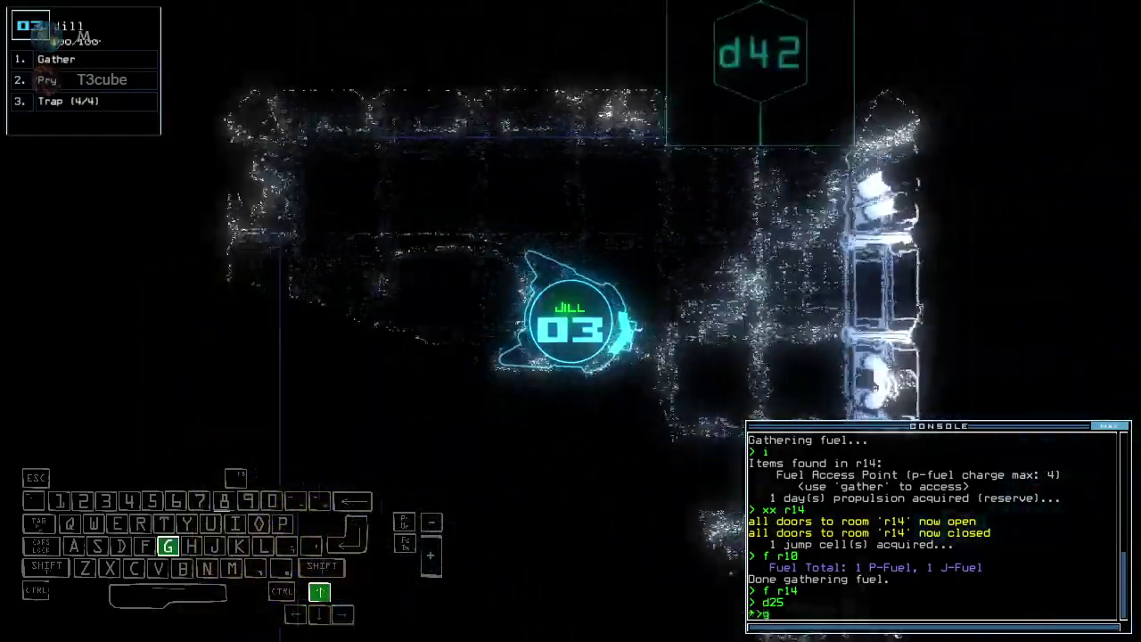
{"action": "key", "text": "Return"}
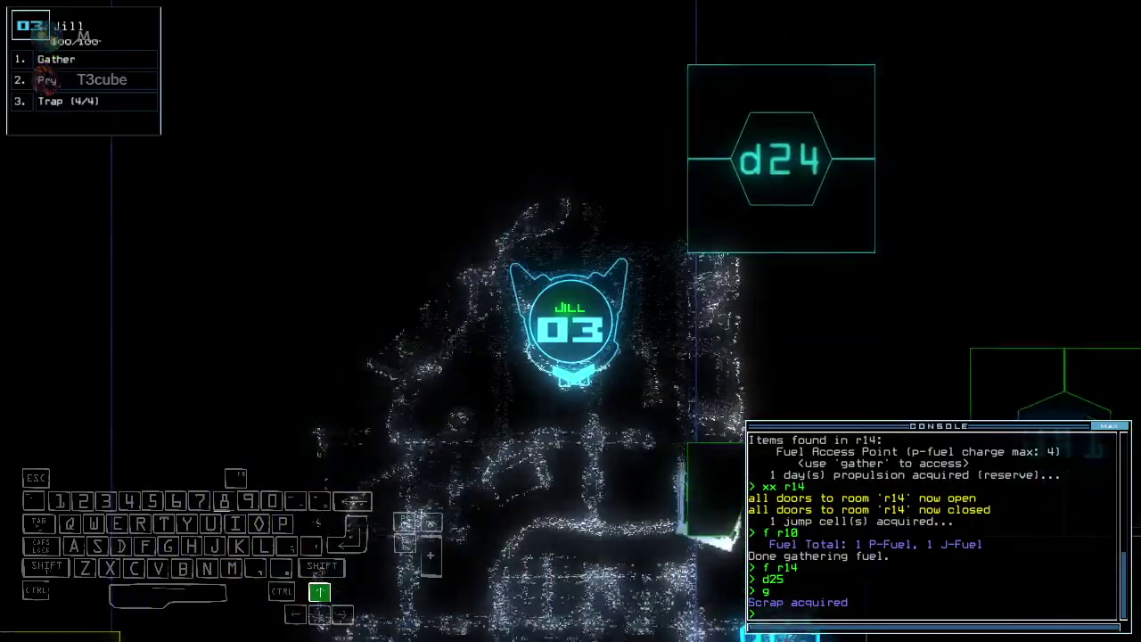
Close open doors, open d38, d22 and d26, and send Jill from r14 to r10
{"action": "key", "text": "Left"}
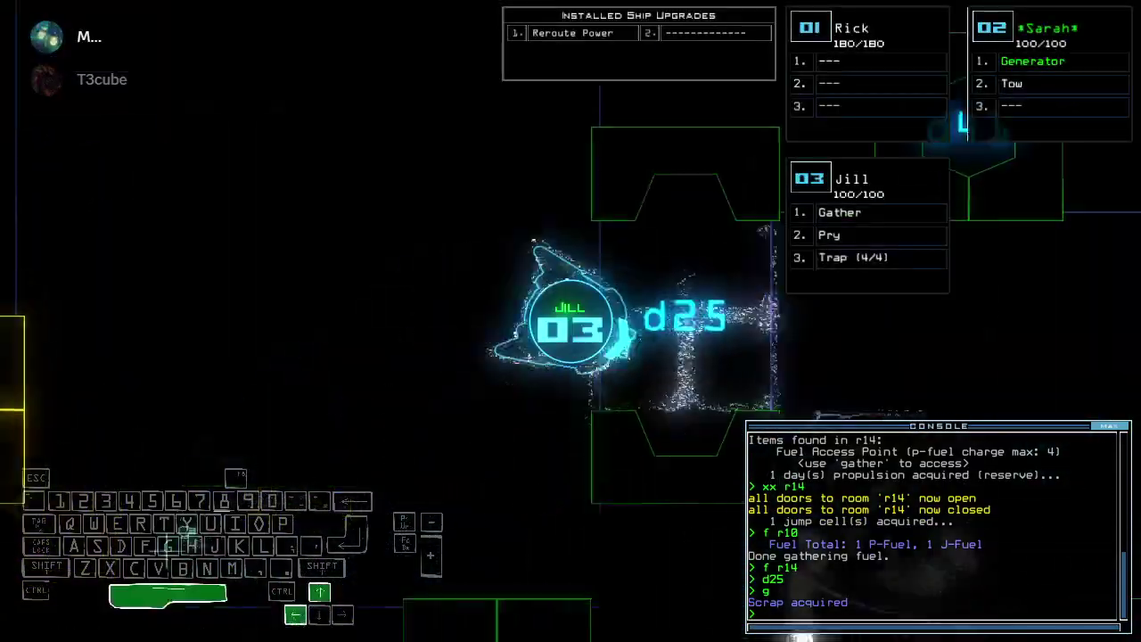
{"action": "type", "text": "cccc"}
{"action": "key", "text": "Return"}
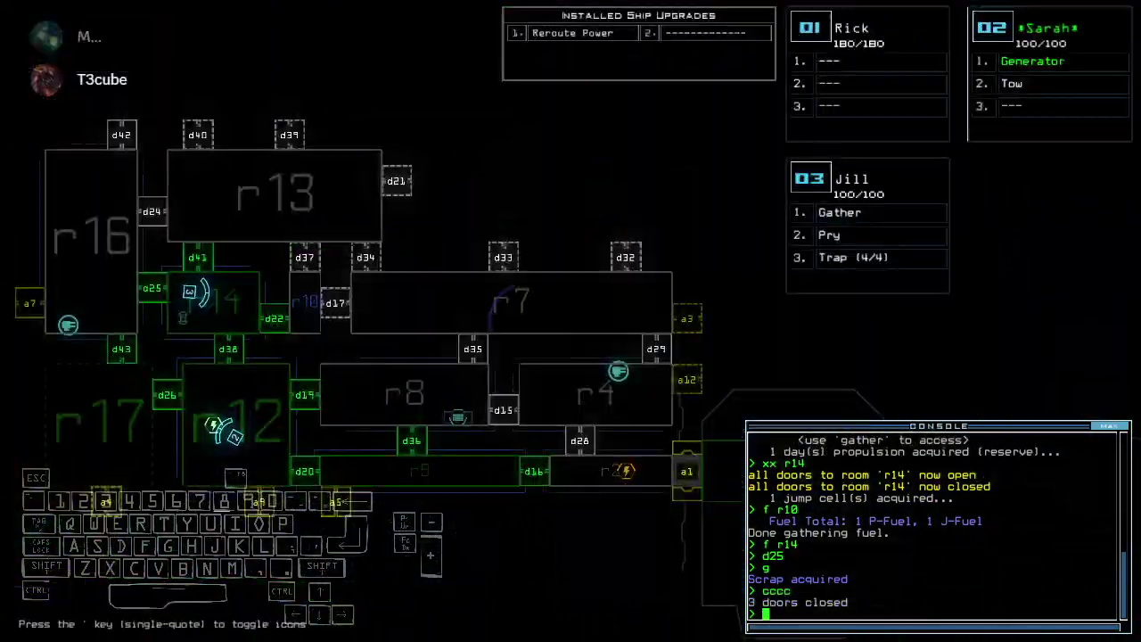
{"action": "type", "text": "d38"}
{"action": "key", "text": "Return"}
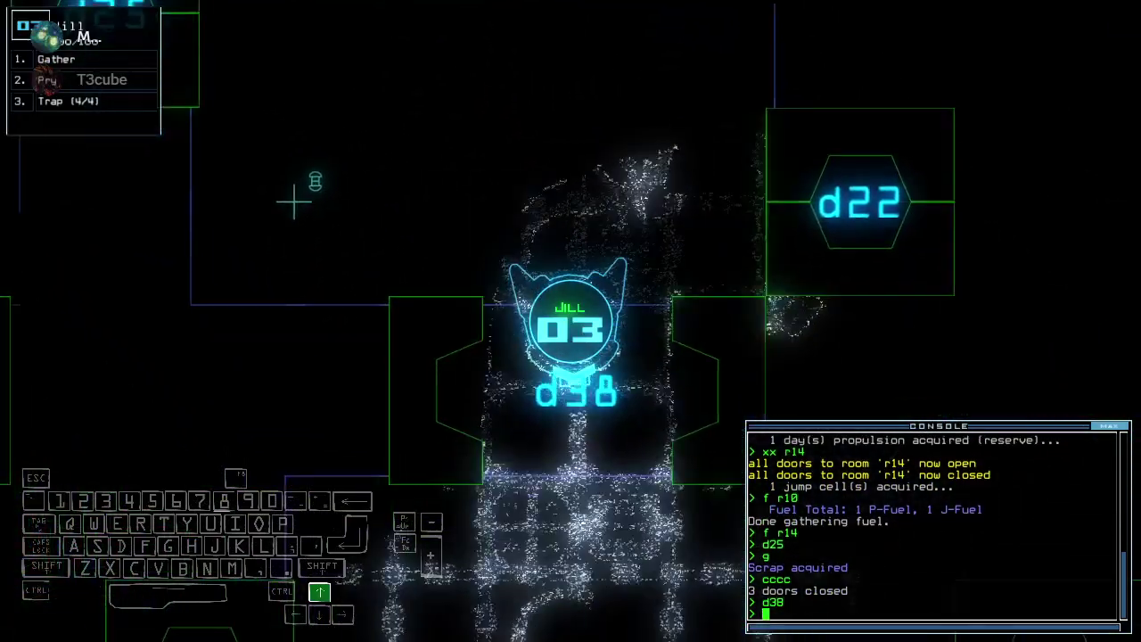
{"action": "type", "text": "cccc"}
{"action": "key", "text": "Return"}
{"action": "type", "text": "d22"}
{"action": "key", "text": "Return"}
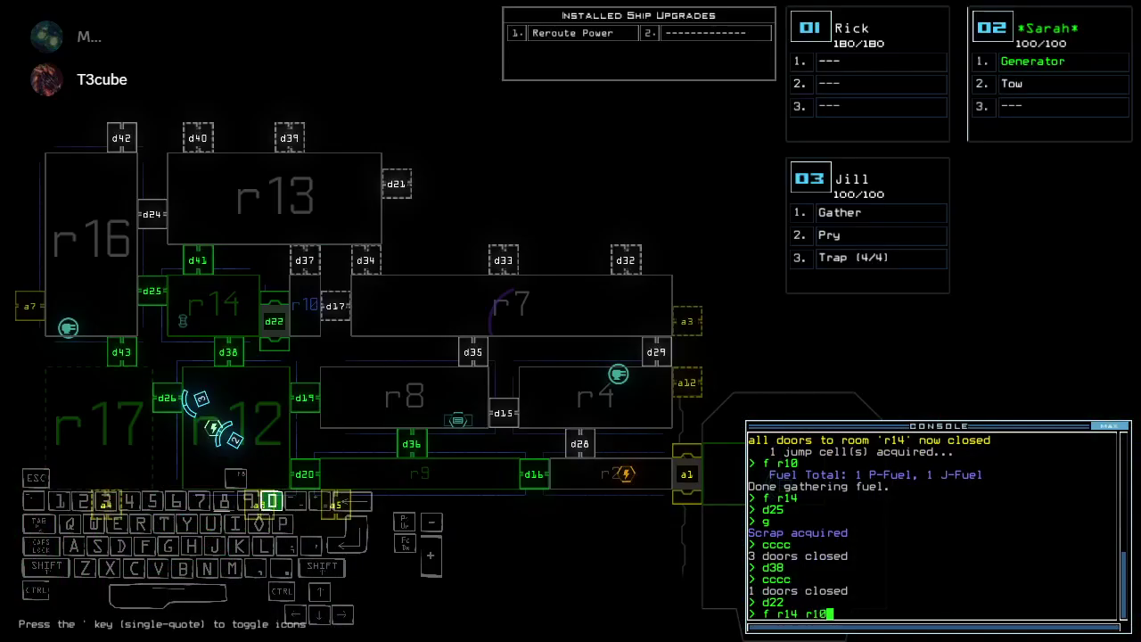
{"action": "key", "text": "Return"}
{"action": "type", "text": "d26"}
{"action": "key", "text": "Return"}
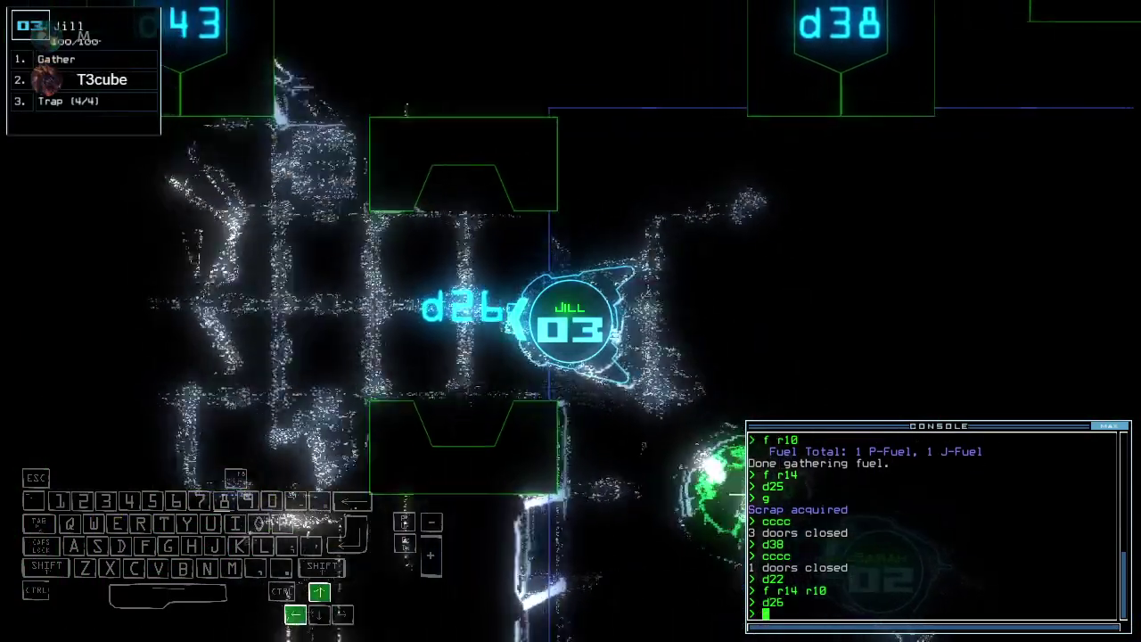
{"action": "type", "text": "cccc"}
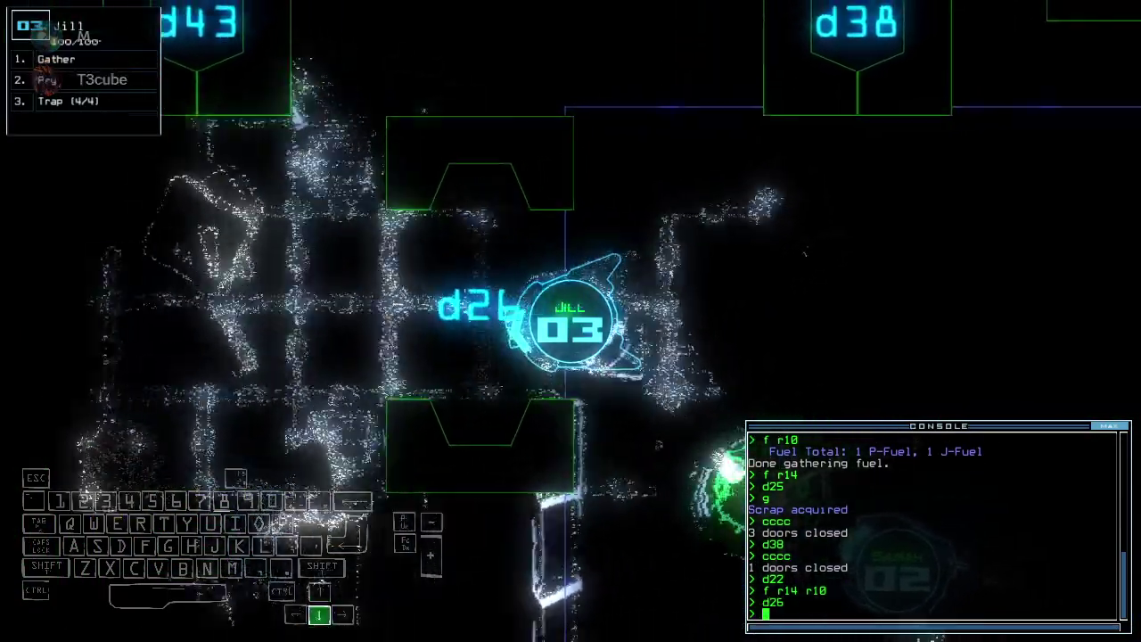
{"action": "key", "text": "Return"}
{"action": "type", "text": "f r17"}
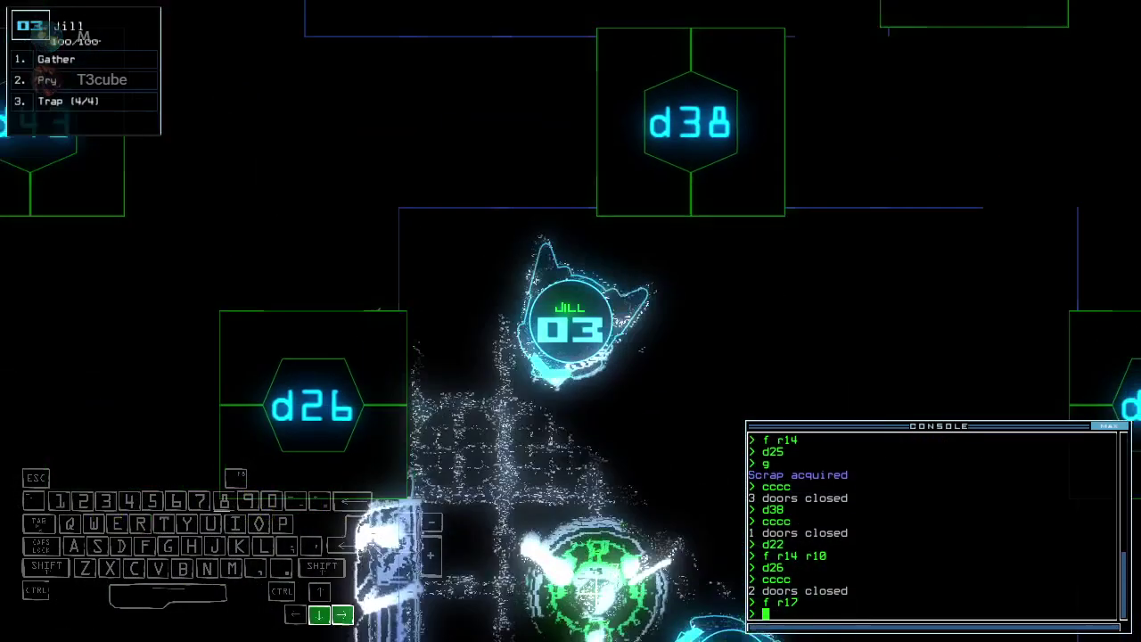
{"action": "key", "text": "space"}
{"action": "type", "text": "d22"}
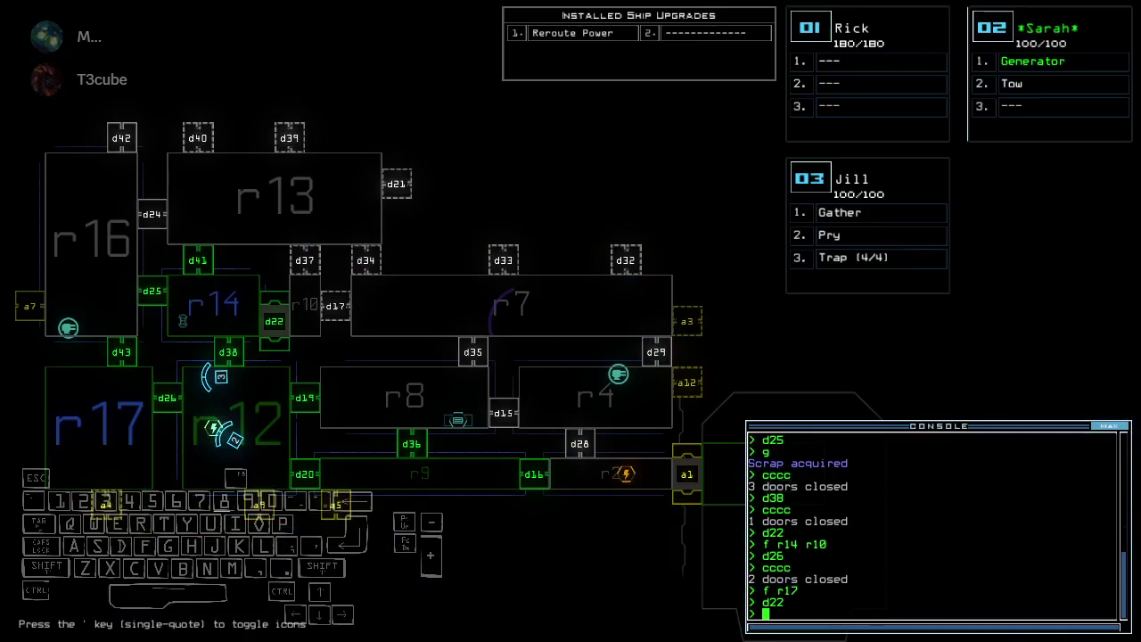
Check Jill's camera and the ship map, then close the open door near her
{"action": "key", "text": "3"}
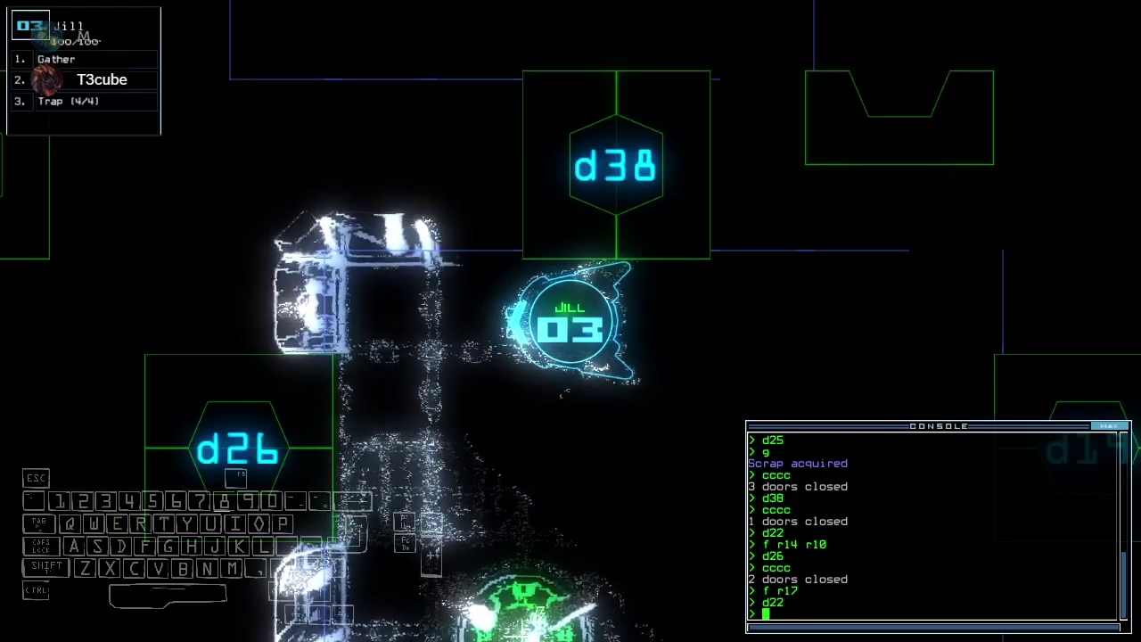
{"action": "key", "text": "Left"}
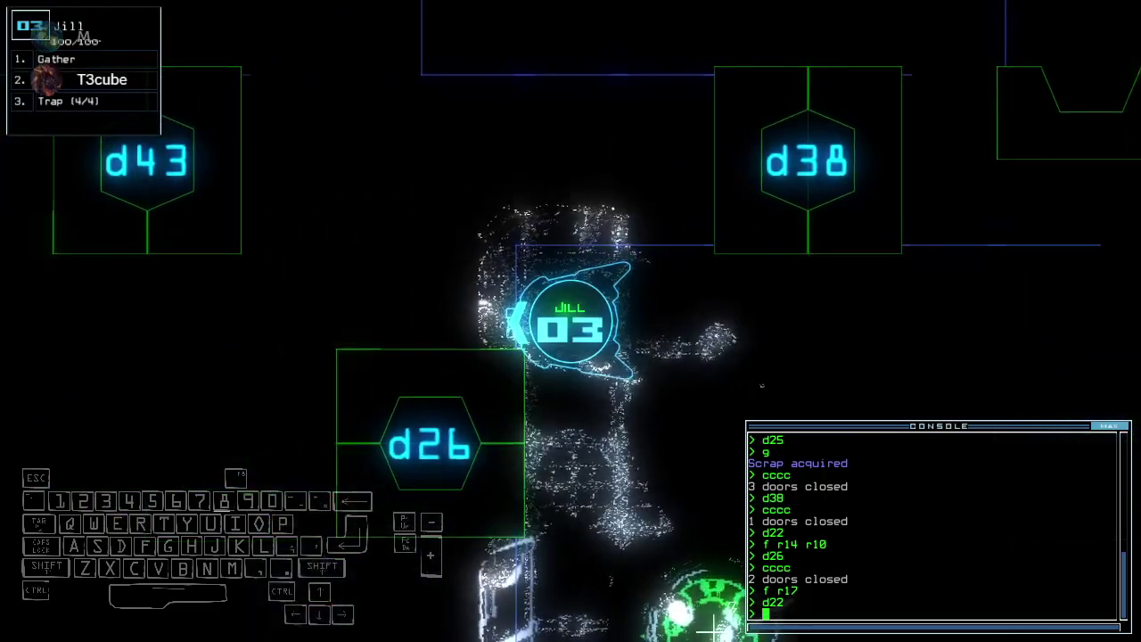
{"action": "key", "text": "Tab"}
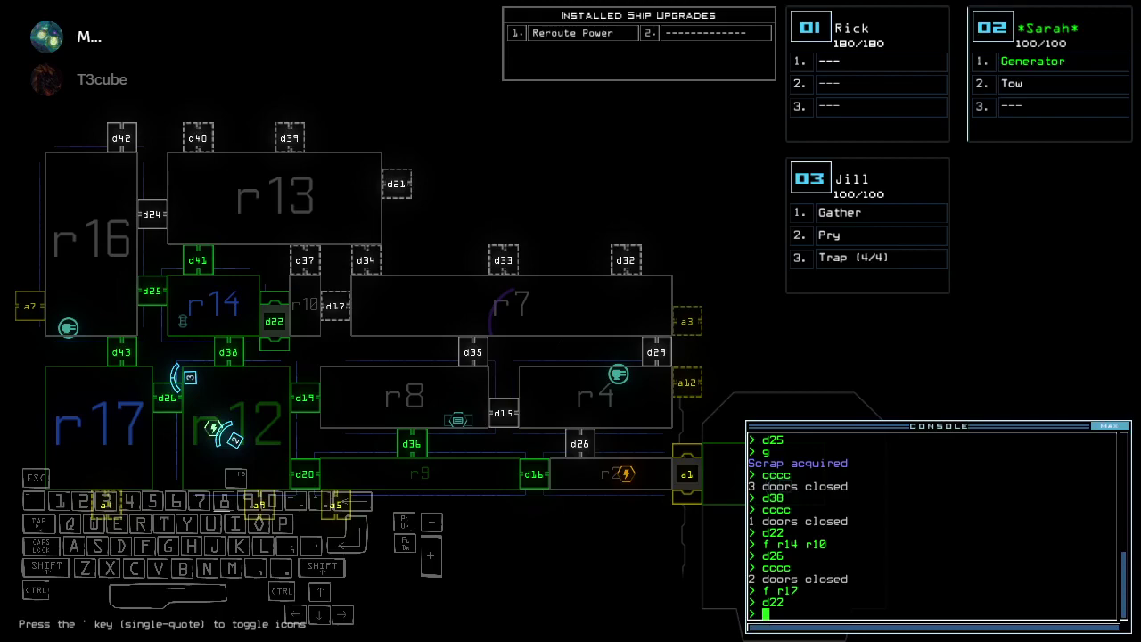
{"action": "key", "text": "3"}
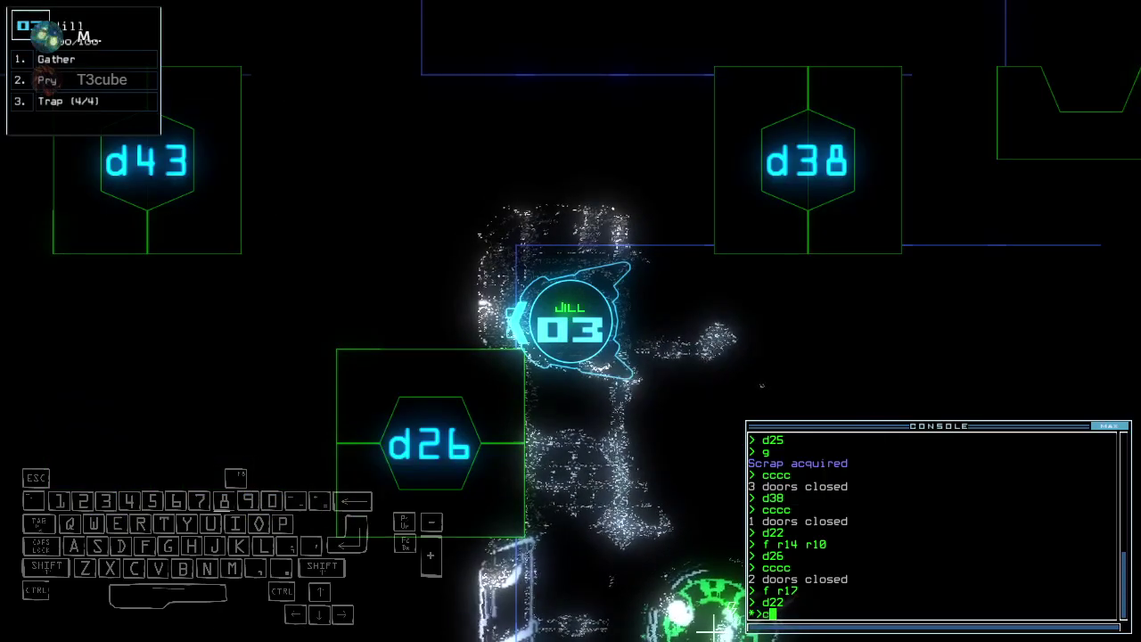
{"action": "type", "text": "ccc"}
{"action": "key", "text": "Return"}
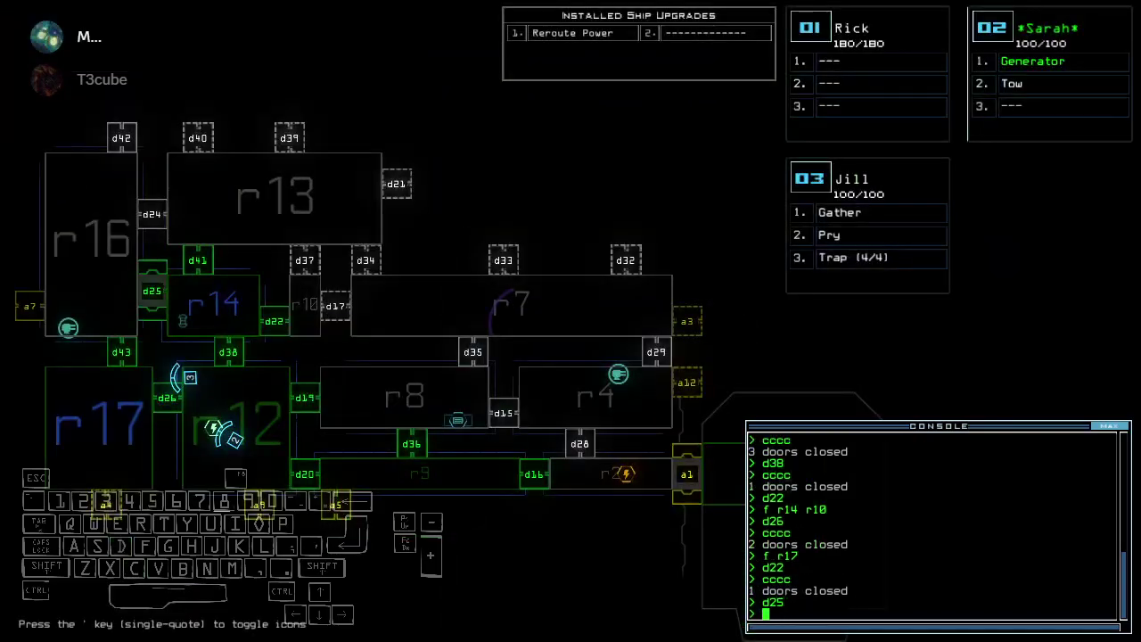
Toggle between Jill's close-up camera and the full ship map to inspect her surroundings
{"action": "key", "text": "3"}
{"action": "type", "text": "f r16"}
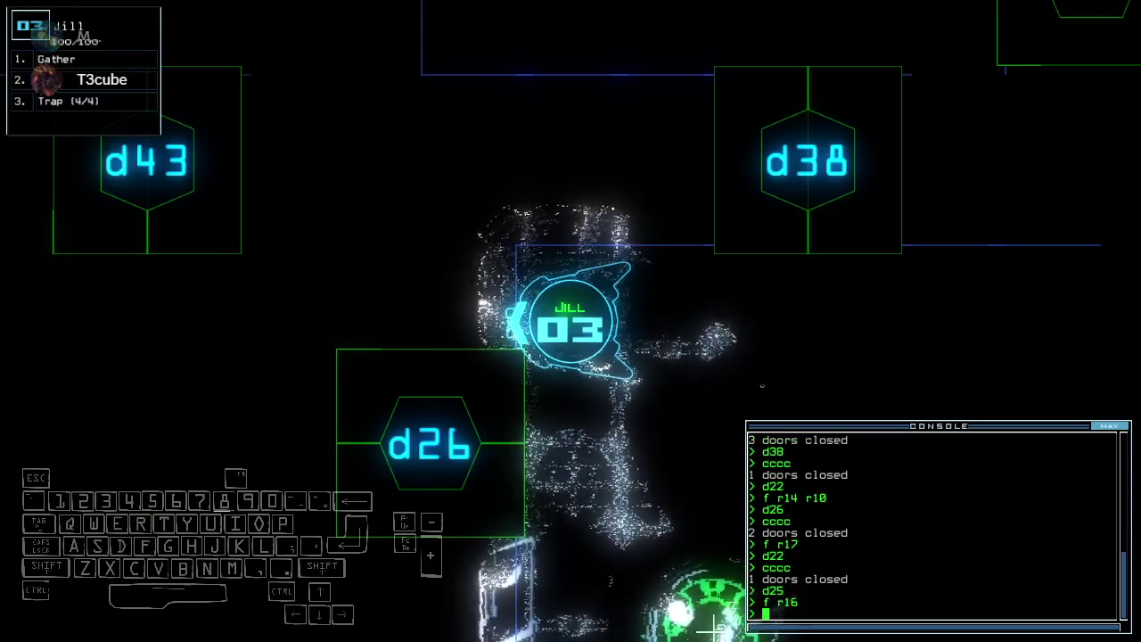
{"action": "key", "text": "Return"}
{"action": "type", "text": "f r14"}
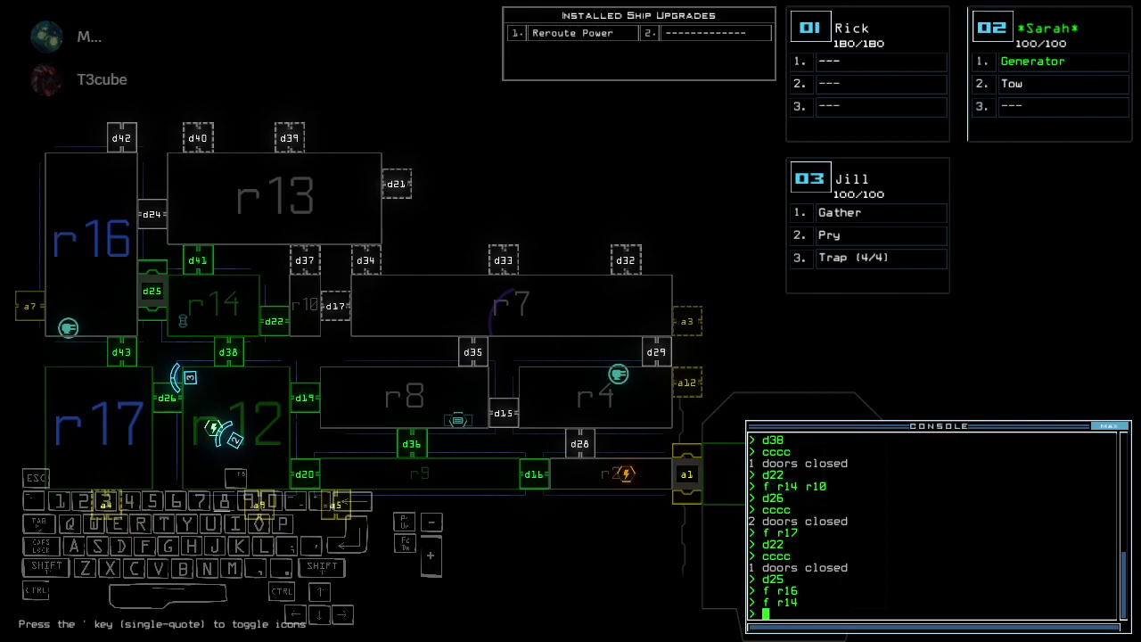
{"action": "key", "text": "Left"}
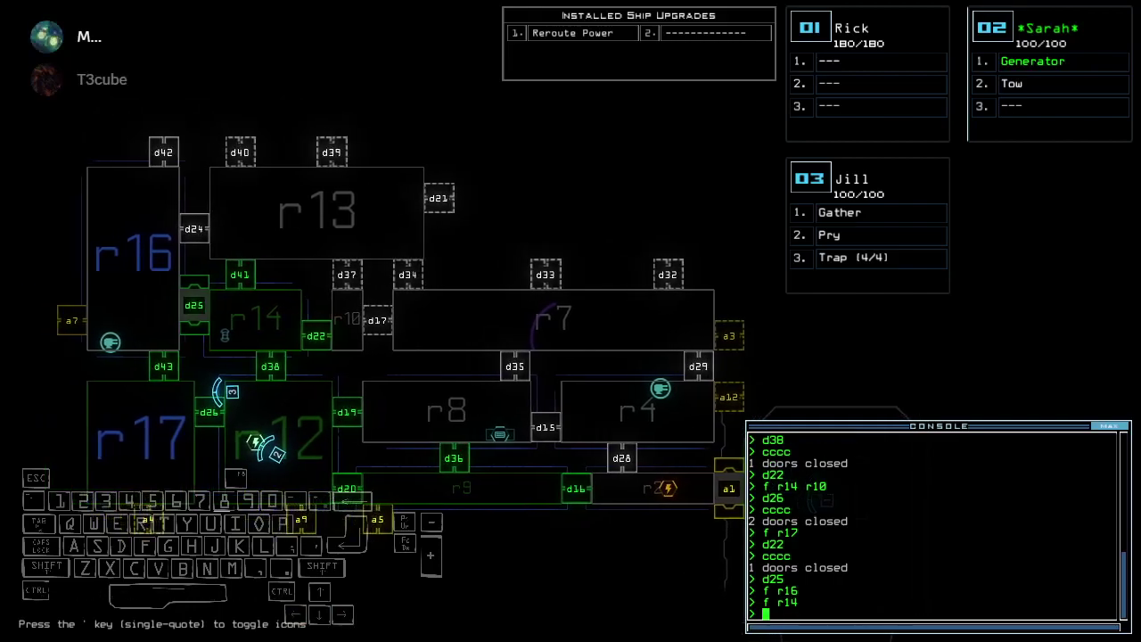
{"action": "key", "text": "Return"}
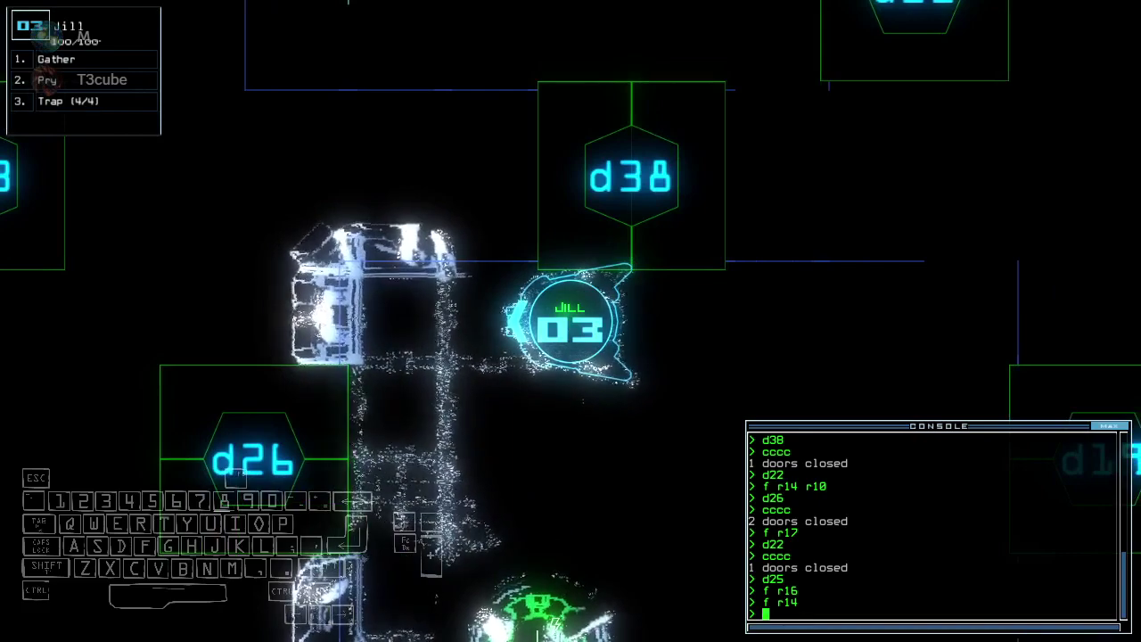
{"action": "key", "text": "Return"}
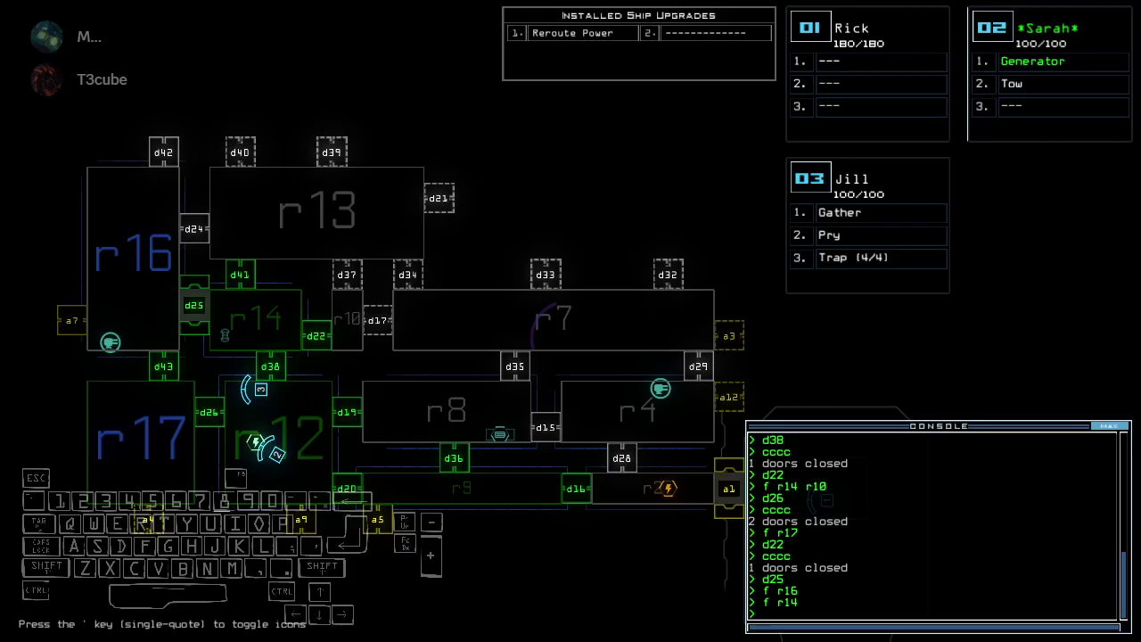
{"action": "key", "text": "Return"}
{"action": "type", "text": "cccc"}
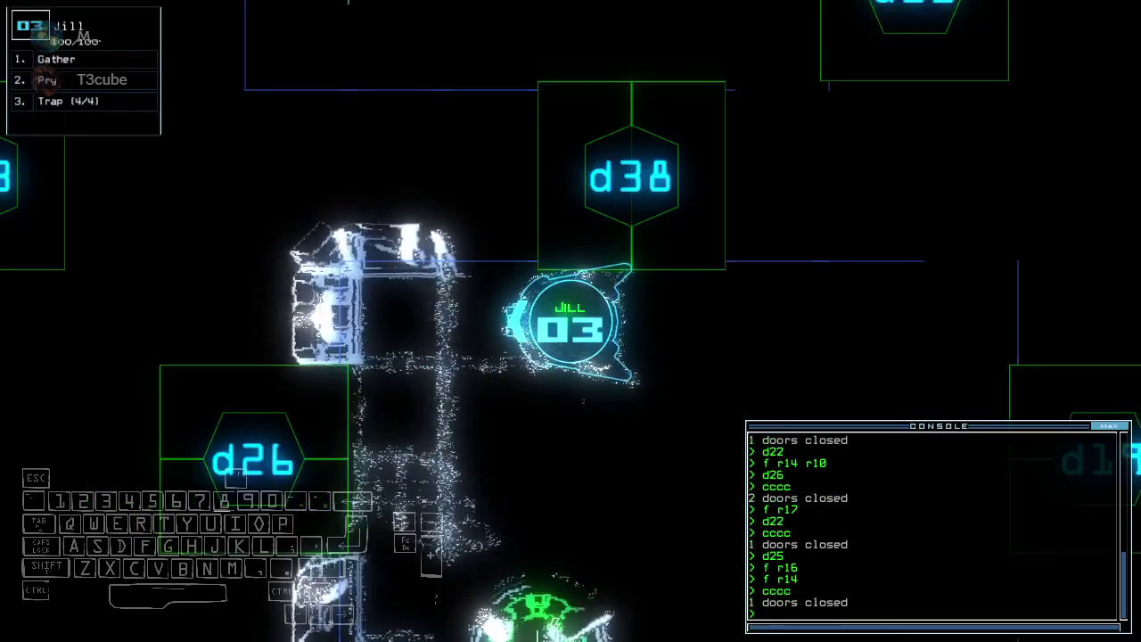
{"action": "type", "text": "d38"}
Open doors d38 and d22 and drive Jill up and right through them
{"action": "key", "text": "Return"}
{"action": "key", "text": "Up"}
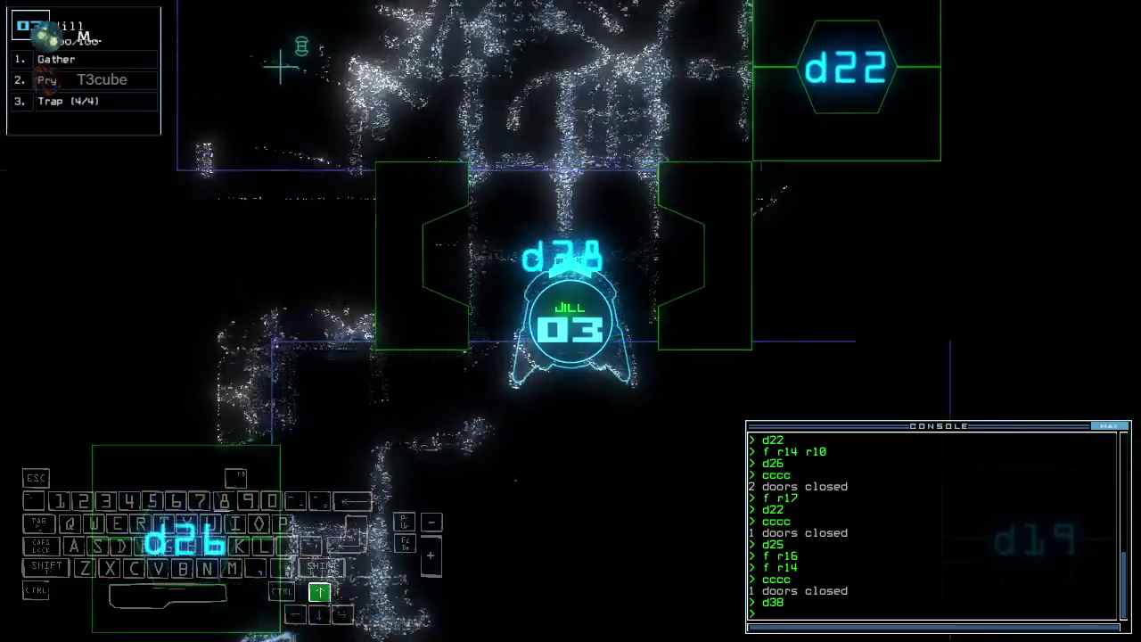
{"action": "key", "text": "Right"}
{"action": "type", "text": "d2"}
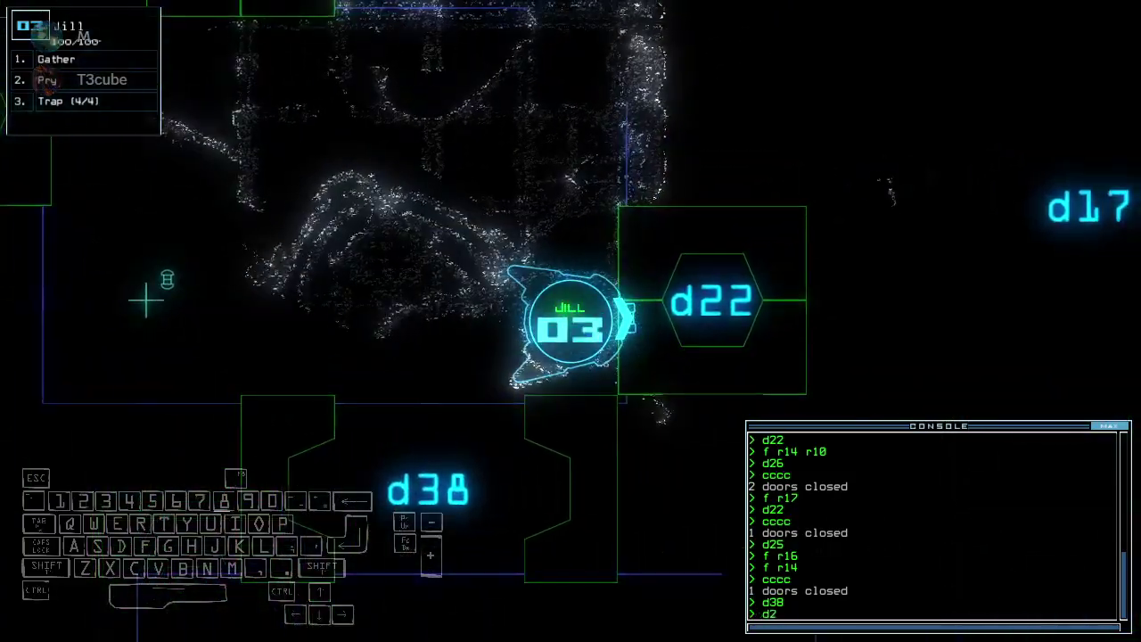
{"action": "type", "text": "2"}
{"action": "key", "text": "Return"}
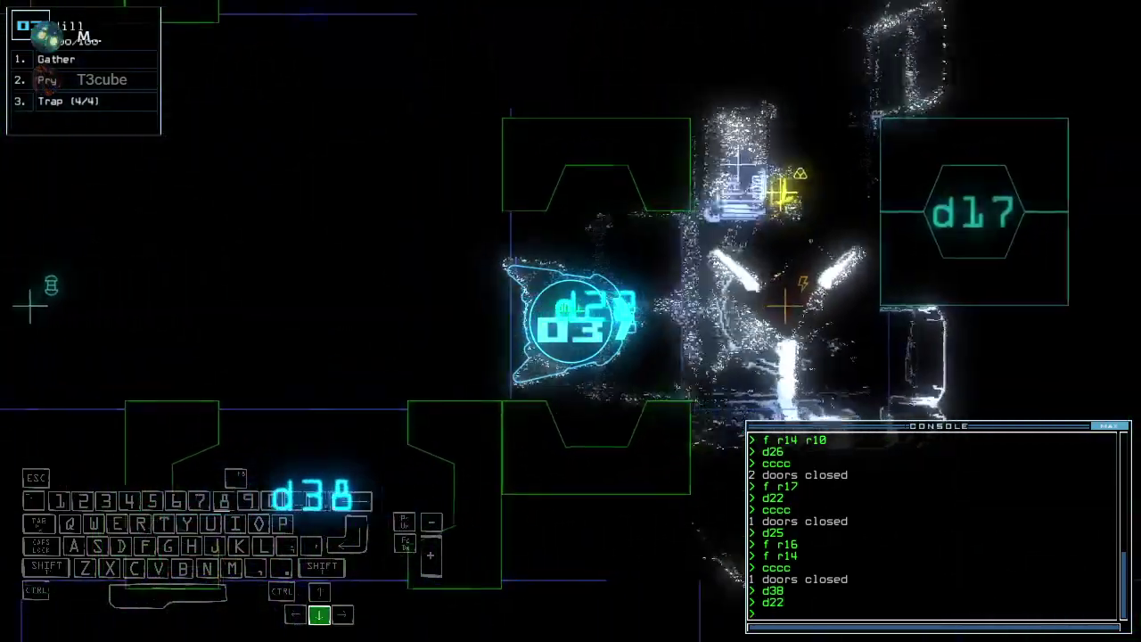
{"action": "type", "text": "d22"}
{"action": "key", "text": "Return"}
{"action": "key", "text": "Tab"}
{"action": "key", "text": "Tab"}
{"action": "key", "text": "Up"}
{"action": "key", "text": "Right"}
{"action": "key", "text": "Down"}
{"action": "key", "text": "Tab"}
{"action": "key", "text": "Tab"}
Reopen d22, drive Jill right to the scrap, and collect it
{"action": "key", "text": "Up"}
{"action": "key", "text": "Right"}
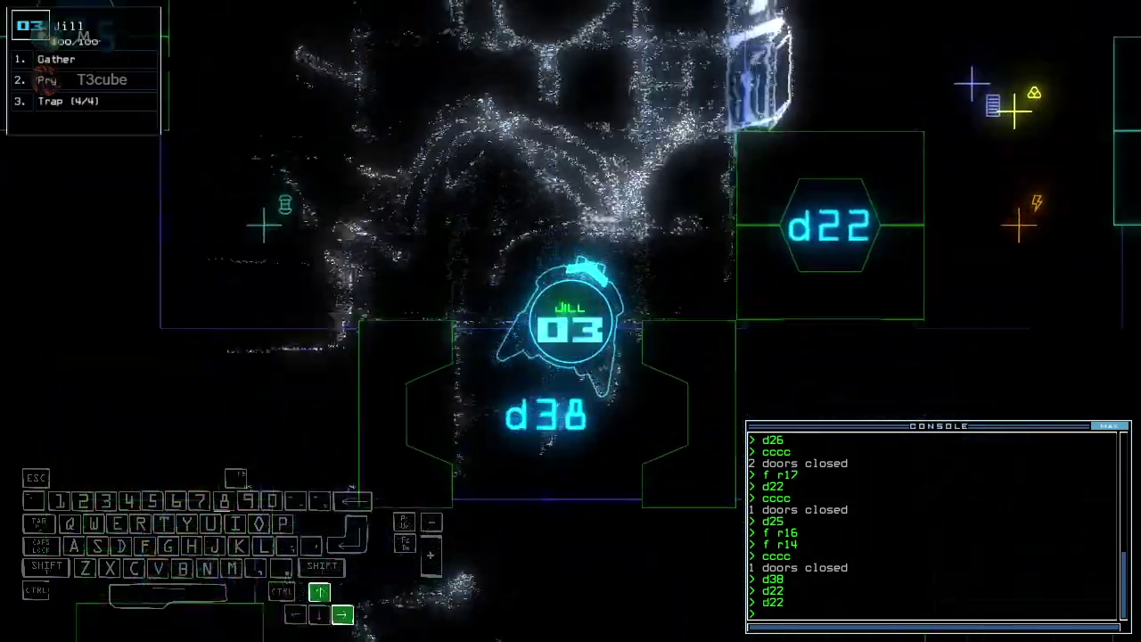
{"action": "type", "text": "d22"}
{"action": "key", "text": "Return"}
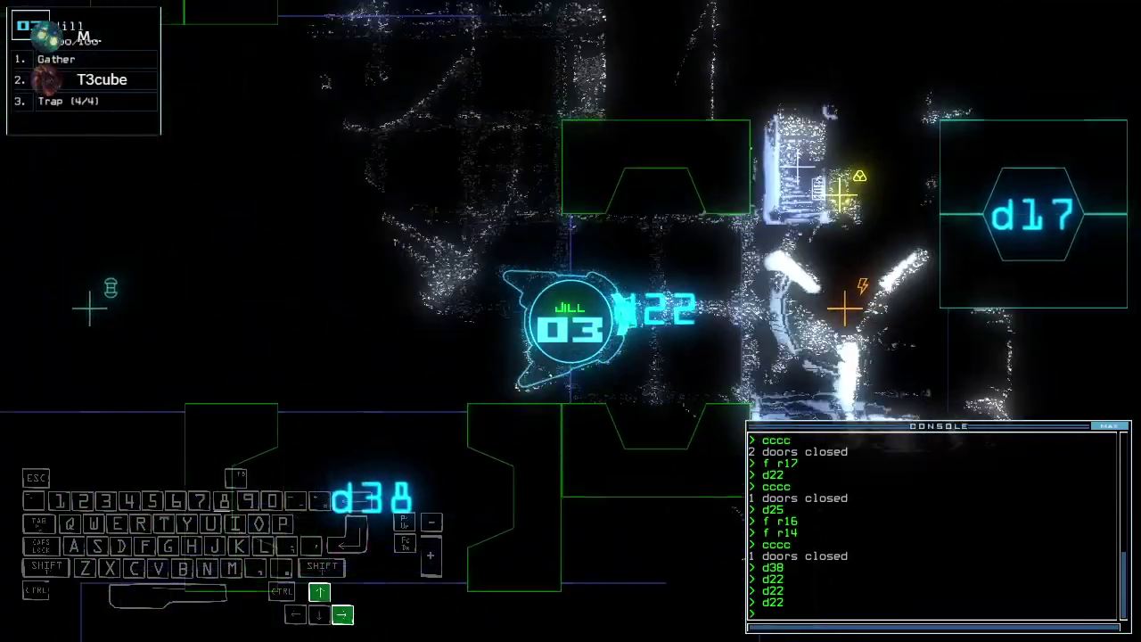
{"action": "key", "text": "Right"}
{"action": "type", "text": "g"}
{"action": "key", "text": "Return"}
{"action": "key", "text": "Down"}
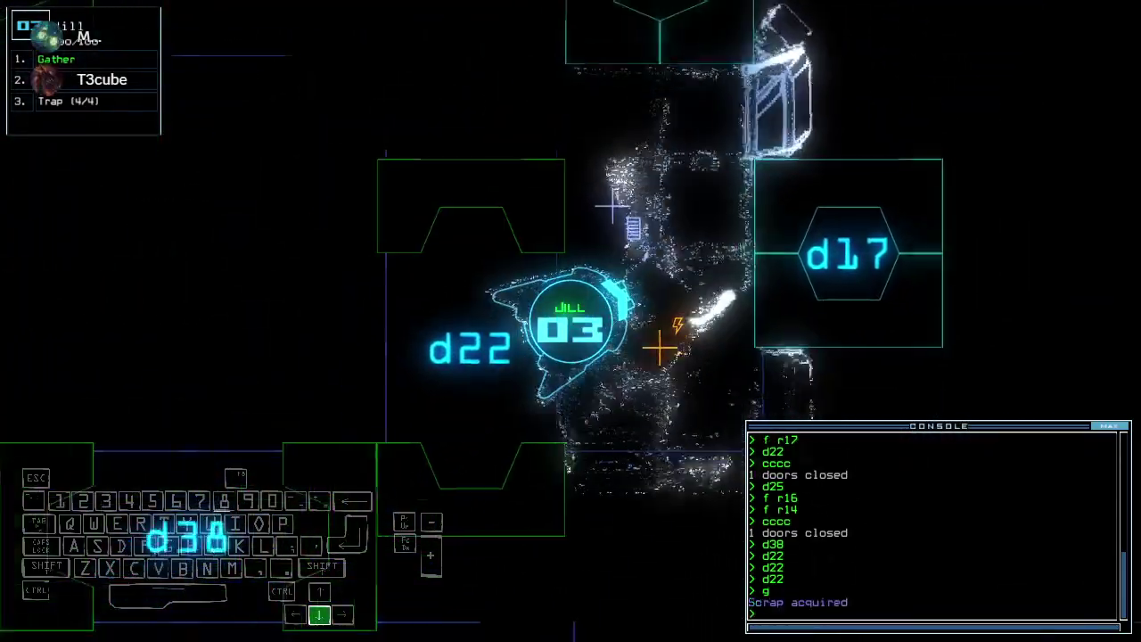
{"action": "type", "text": "d22"}
Drive Jill back past door d38 and close the doors behind her
{"action": "key", "text": "Return"}
{"action": "key", "text": "Right"}
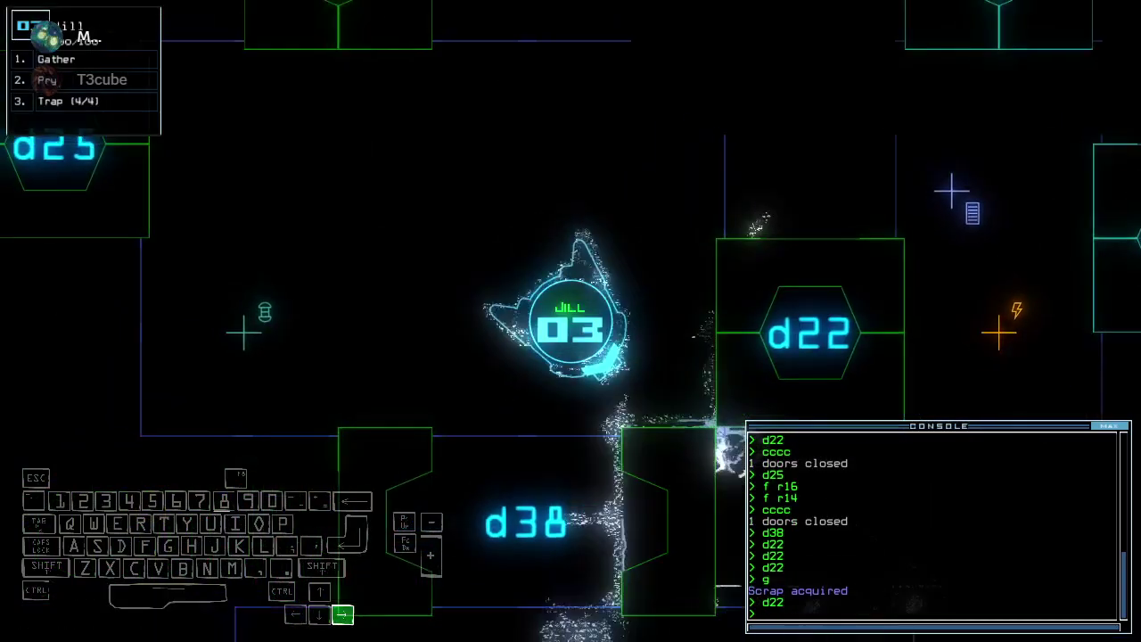
{"action": "key", "text": "Down"}
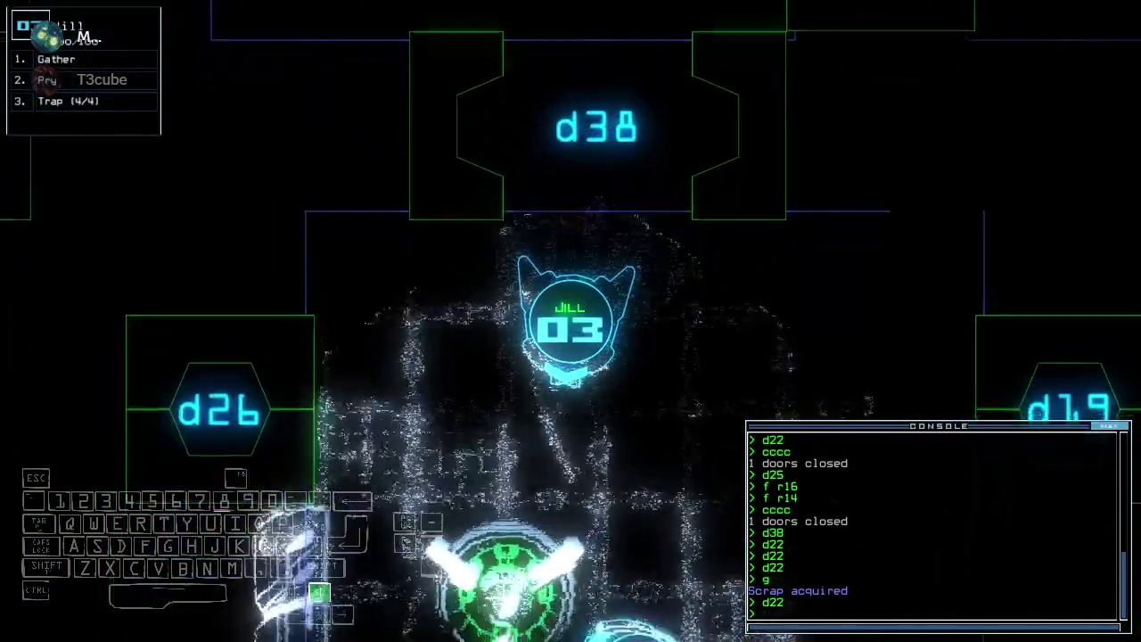
{"action": "key", "text": "space"}
{"action": "key", "text": "space"}
{"action": "key", "text": "Up"}
{"action": "type", "text": "cccc"}
{"action": "key", "text": "Return"}
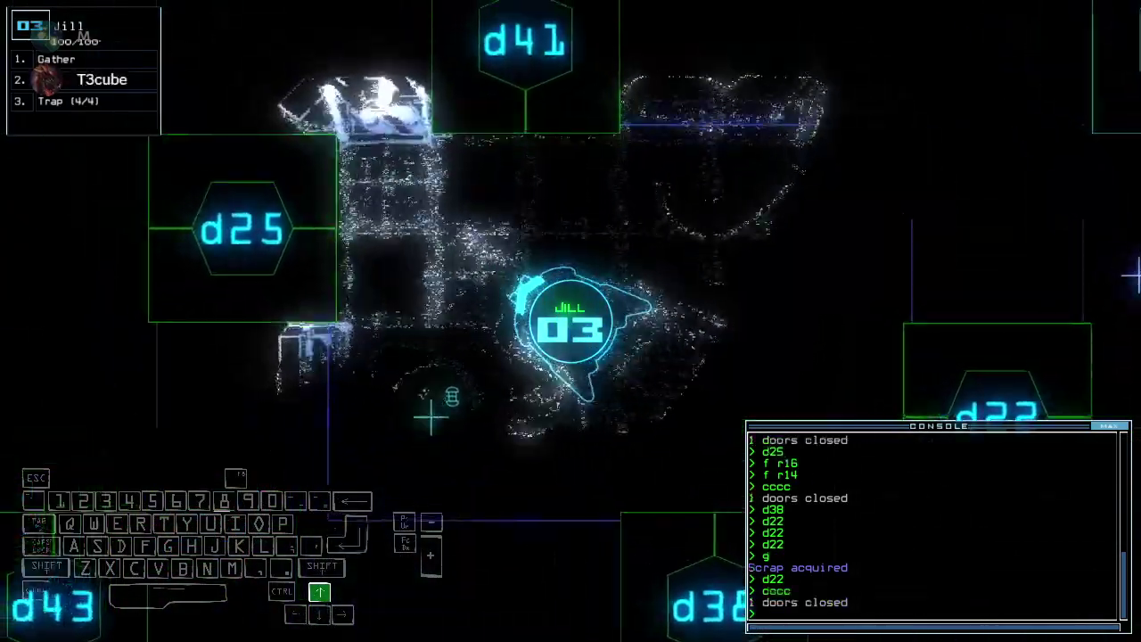
{"action": "type", "text": "d"}
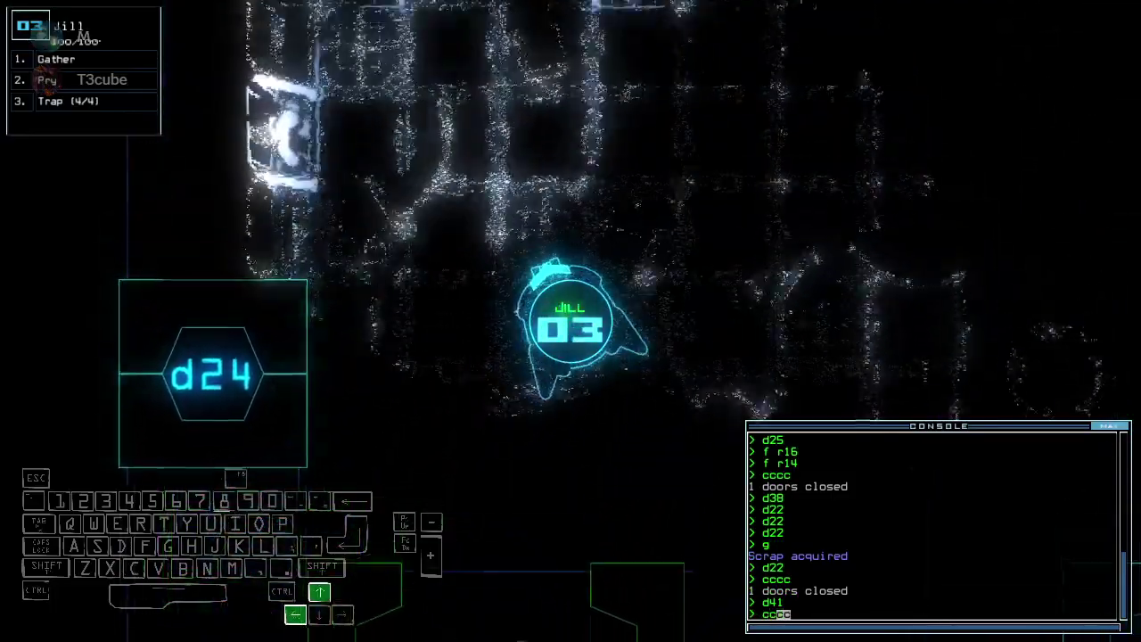
Steer Jill across room r13 and collect its scrap
{"action": "key", "text": "Right"}
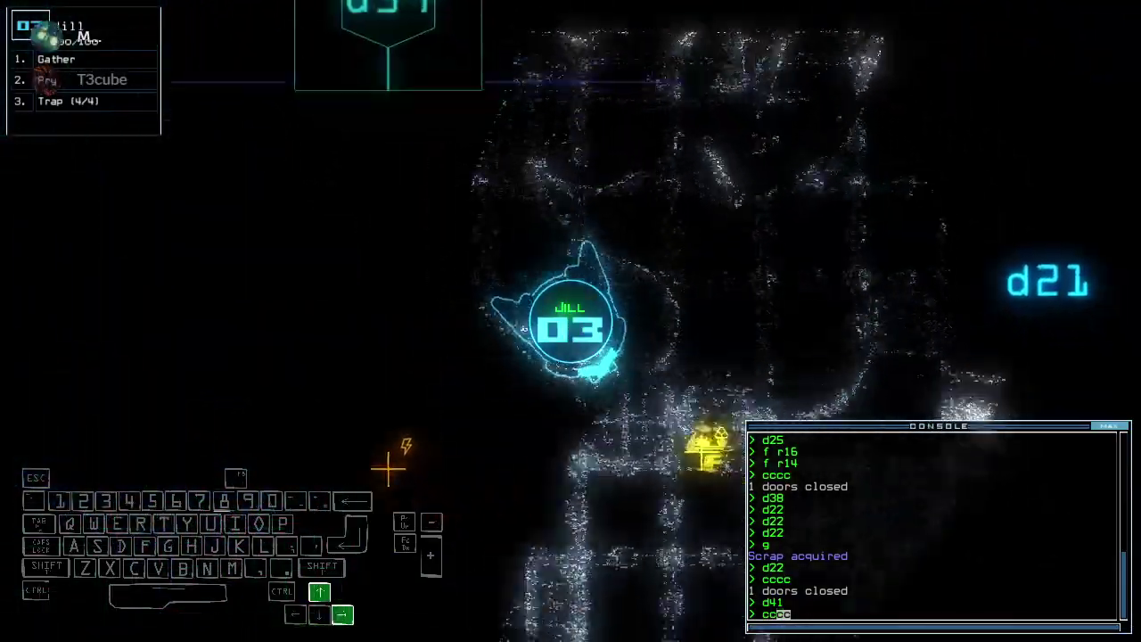
{"action": "type", "text": "g"}
{"action": "key", "text": "Return"}
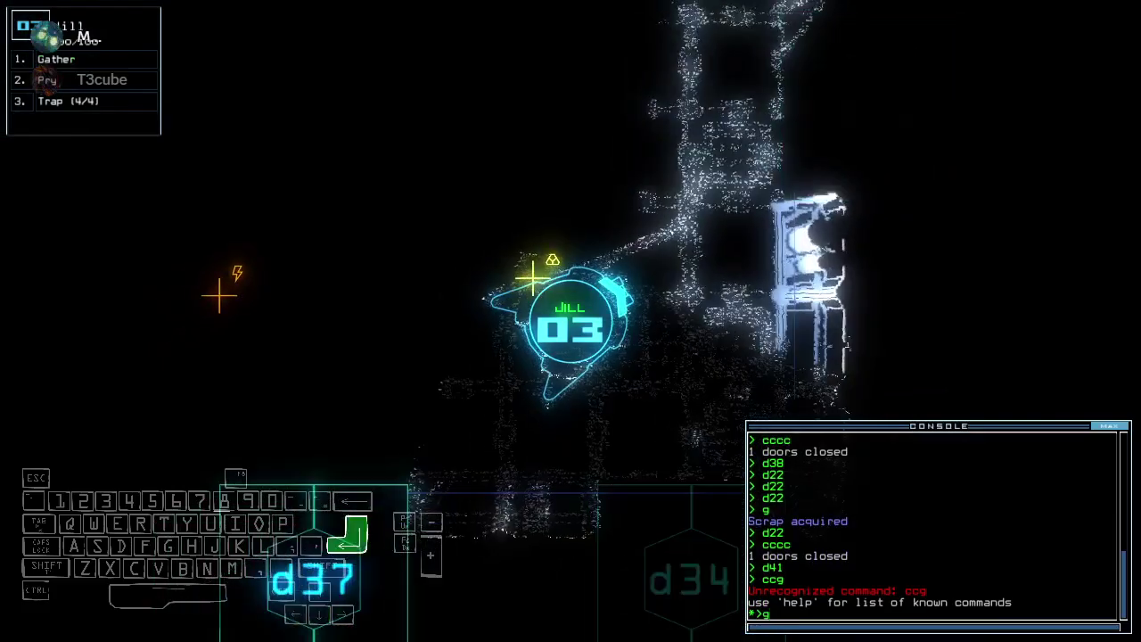
{"action": "type", "text": "g"}
{"action": "key", "text": "Return"}
{"action": "key", "text": "Tab"}
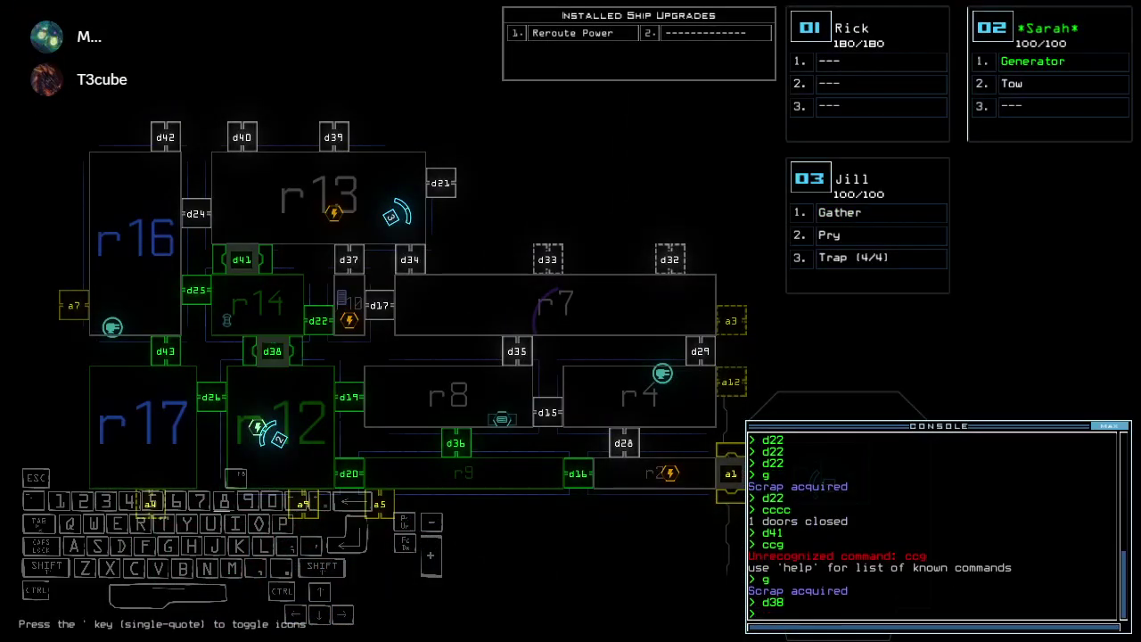
Drive Sarah into the generator room, activate it, and open door d21 for Jill
{"action": "key", "text": "2"}
{"action": "key", "text": "Up"}
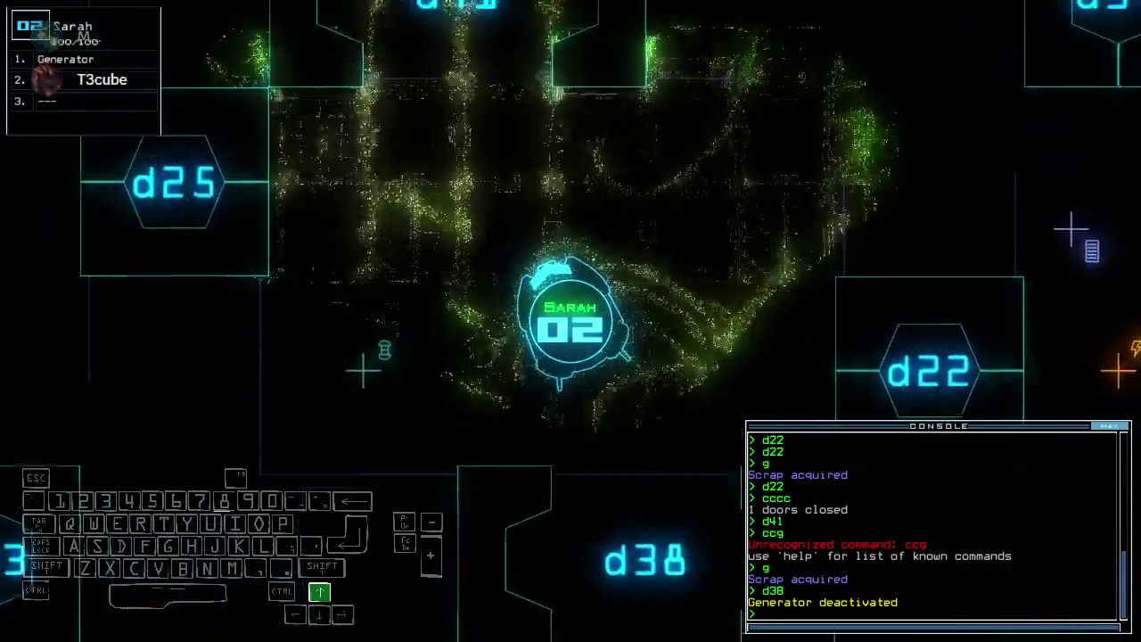
{"action": "key", "text": "Right"}
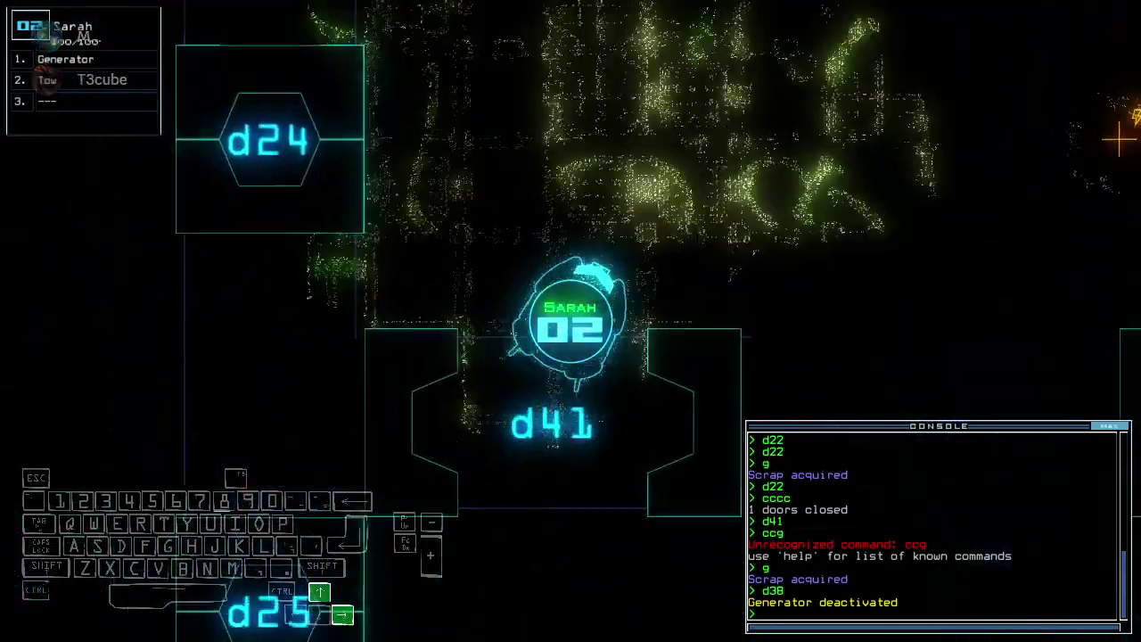
{"action": "type", "text": "ge"}
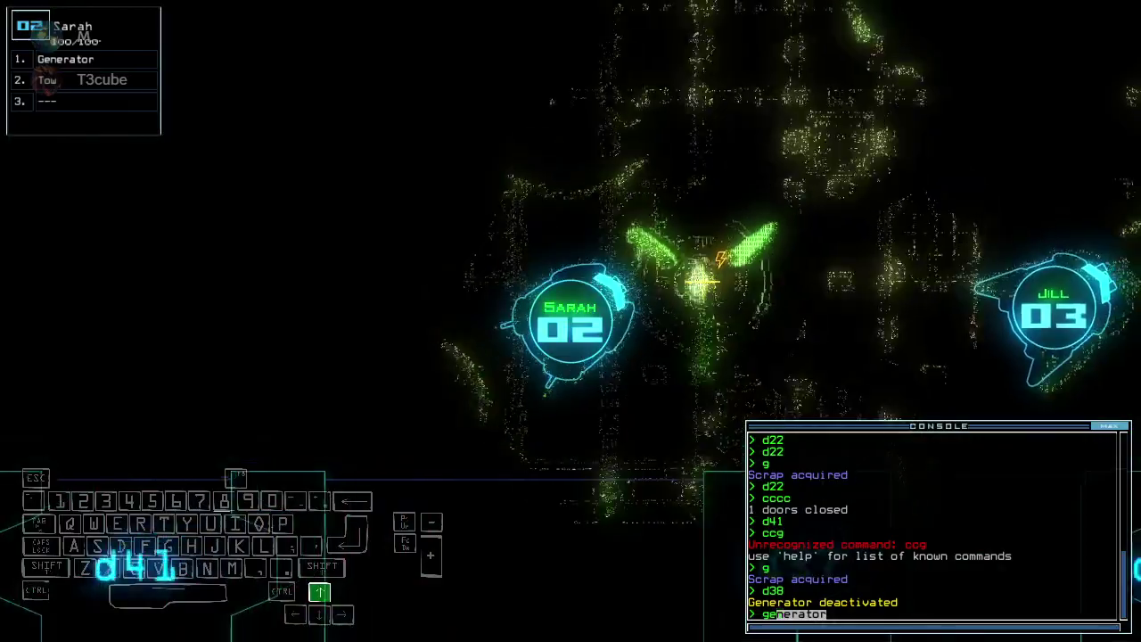
{"action": "key", "text": "Return"}
{"action": "type", "text": "3d21"}
{"action": "key", "text": "Return"}
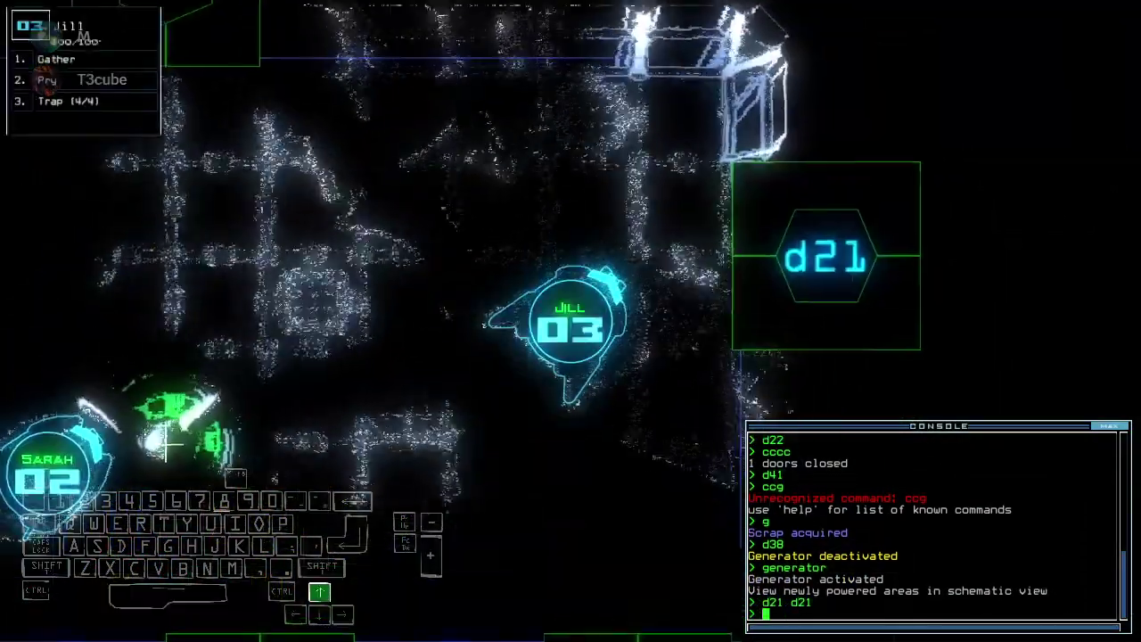
{"action": "type", "text": "d21"}
Open door d21 and drive Jill up and left into the new room
{"action": "key", "text": "BackSpace"}
{"action": "key", "text": "BackSpace"}
{"action": "key", "text": "BackSpace"}
{"action": "key", "text": "Tab"}
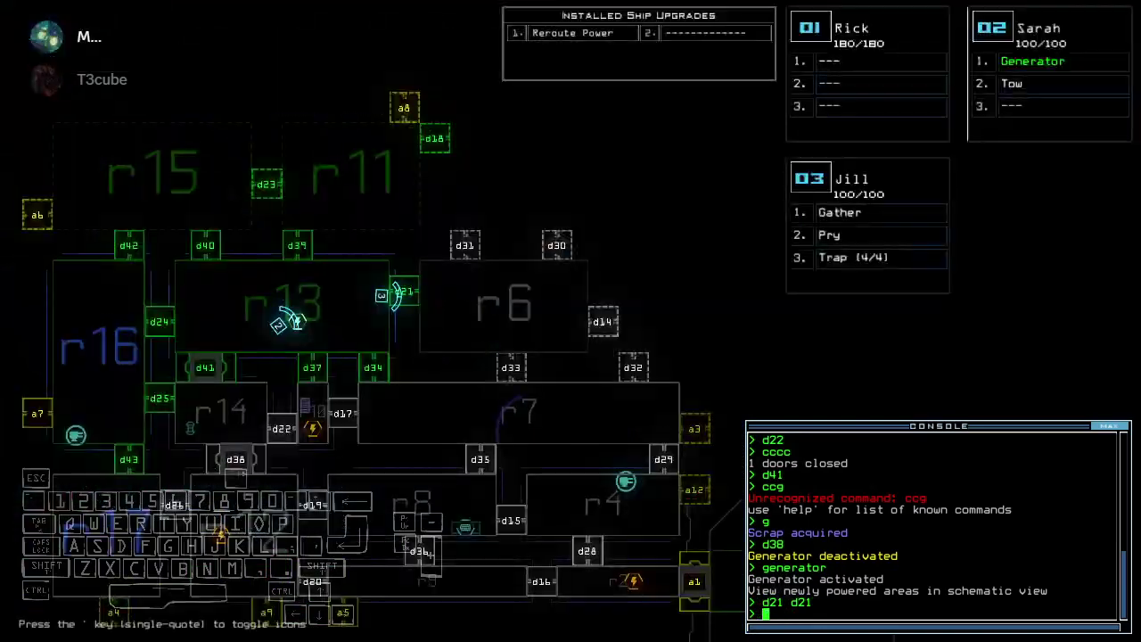
{"action": "key", "text": "Tab"}
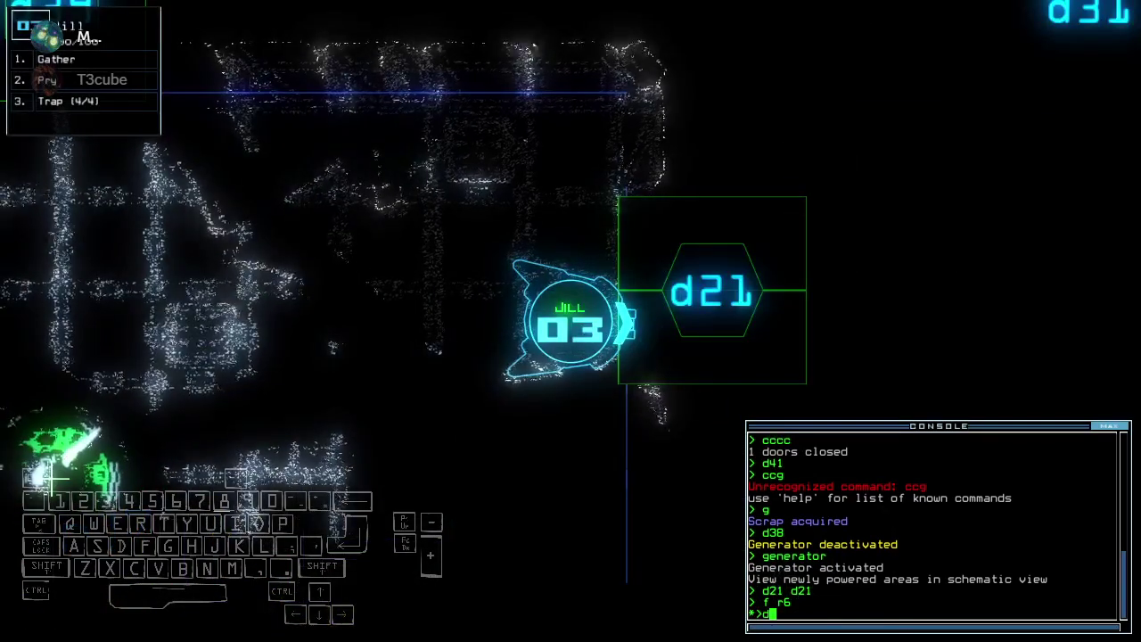
{"action": "type", "text": "21"}
{"action": "key", "text": "Return"}
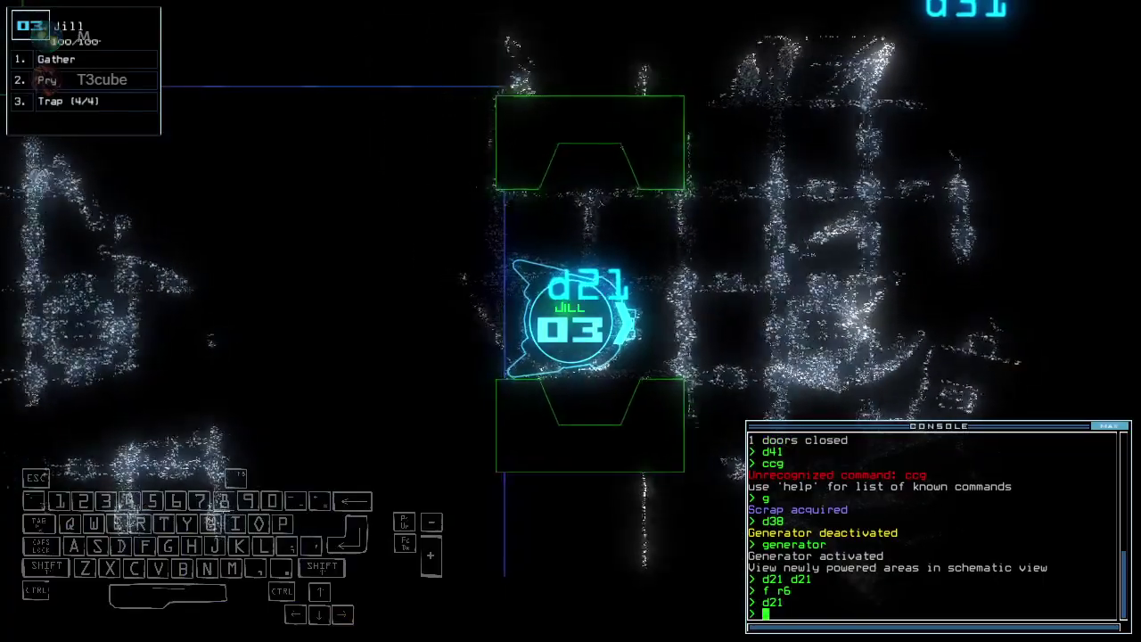
{"action": "key", "text": "Tab"}
{"action": "key", "text": "Tab"}
{"action": "key", "text": "Up"}
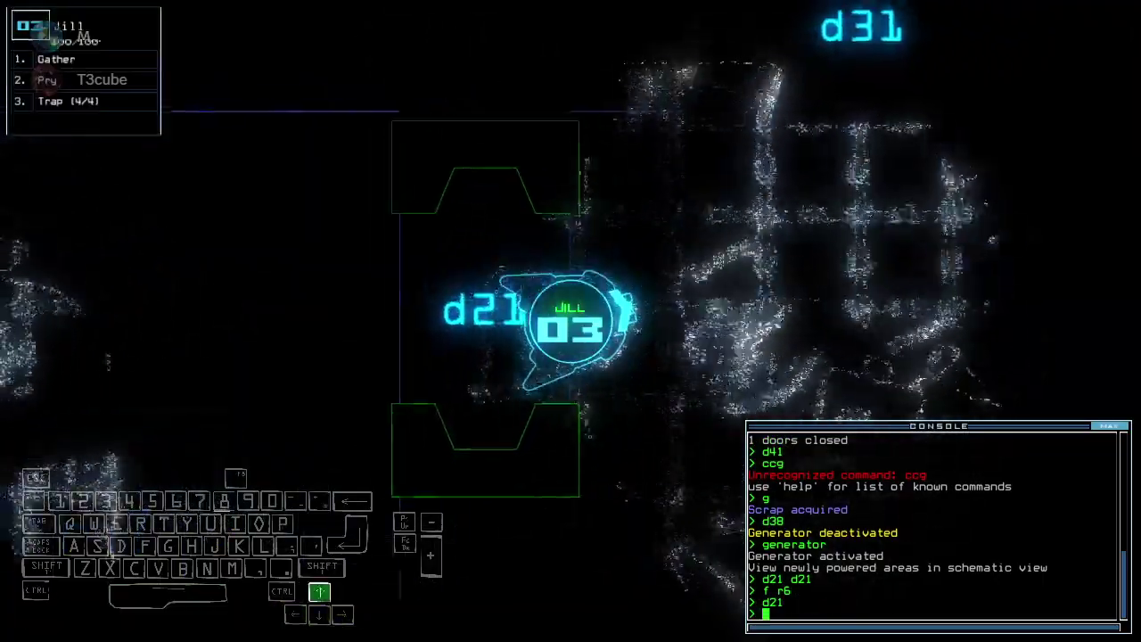
{"action": "key", "text": "Up"}
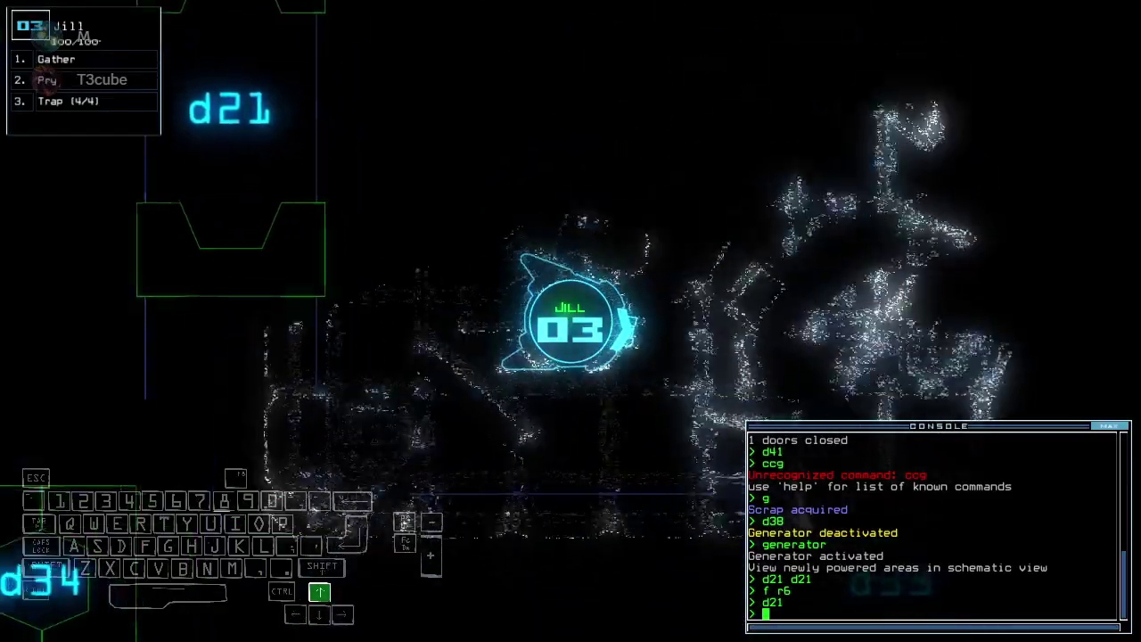
{"action": "key", "text": "Left"}
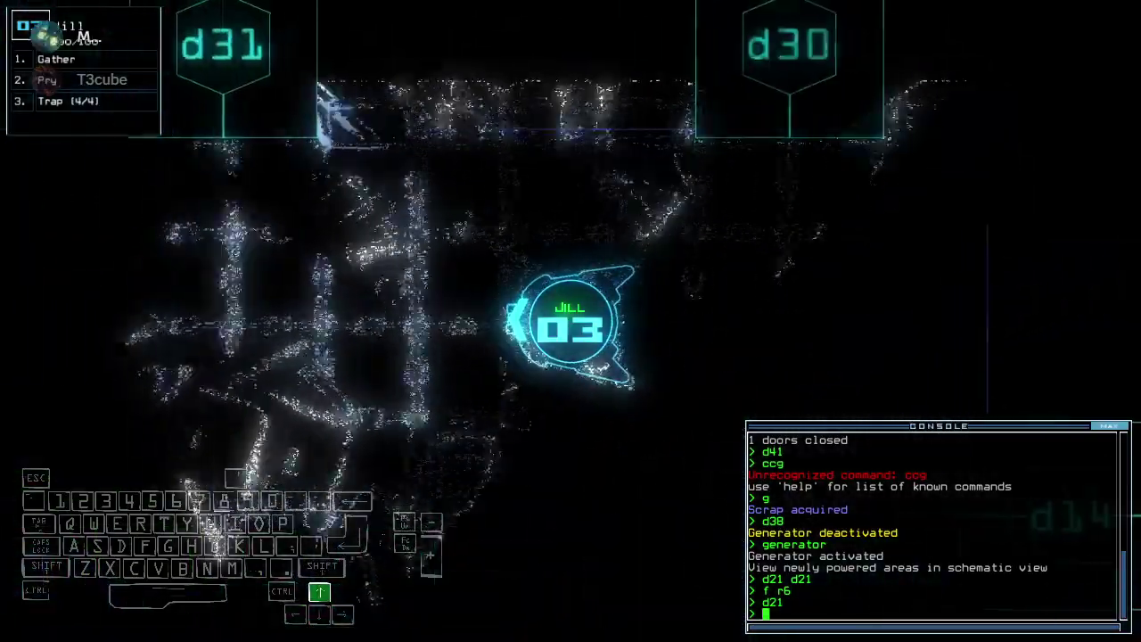
{"action": "key", "text": "Tab"}
{"action": "type", "text": "f r6"}
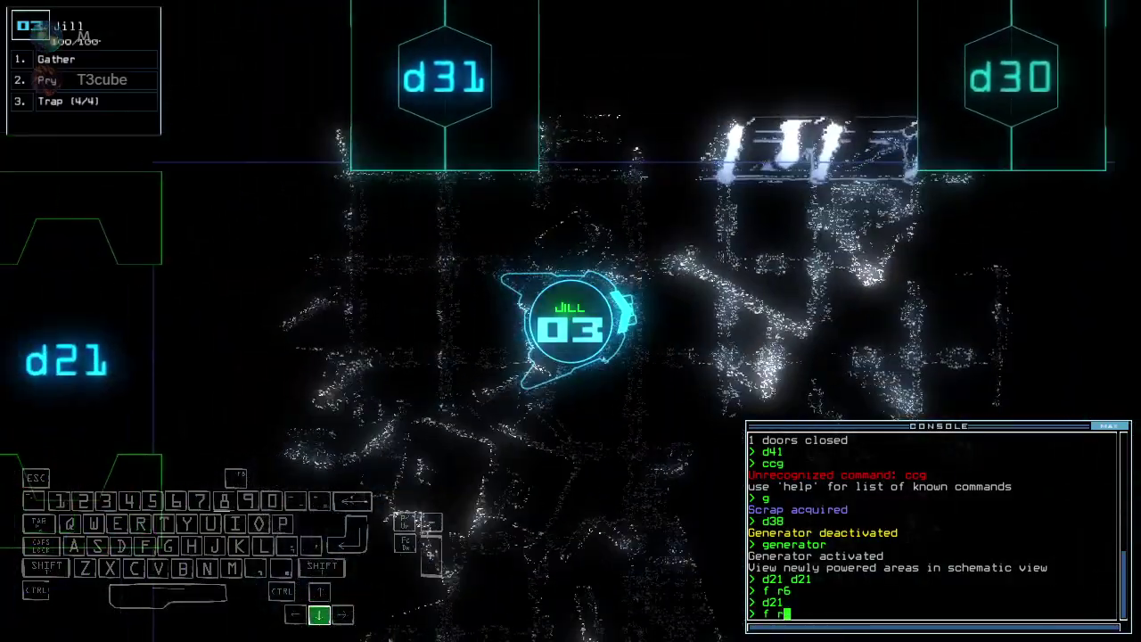
Send the drone toward r6, close nearby doors, and swap Pry for Tow
{"action": "key", "text": "Return"}
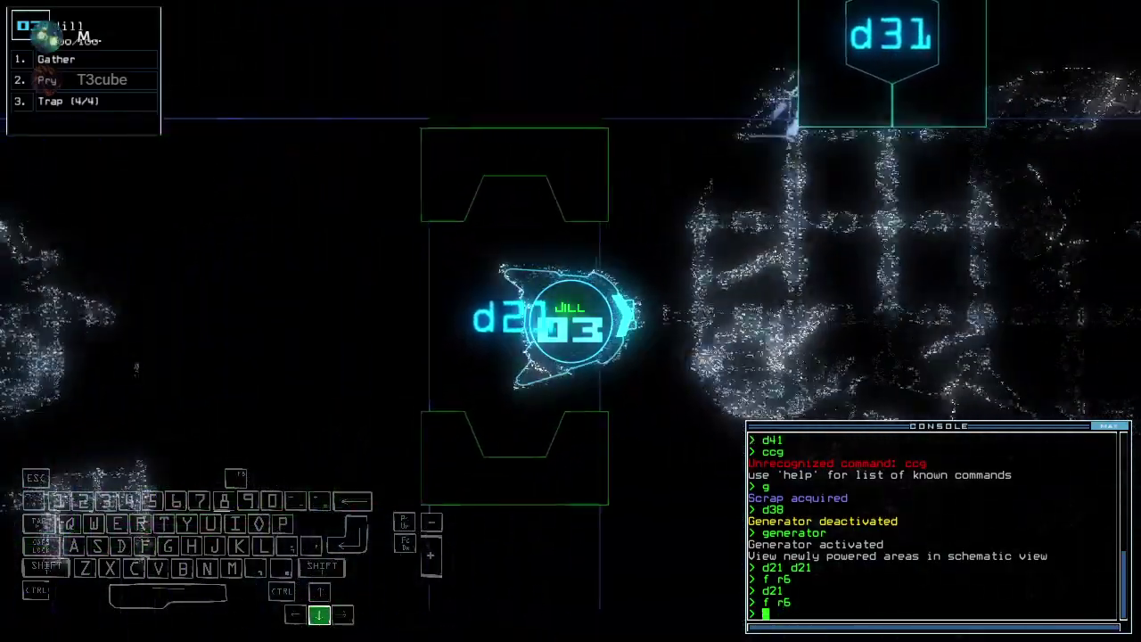
{"action": "type", "text": "cccc"}
{"action": "key", "text": "Return"}
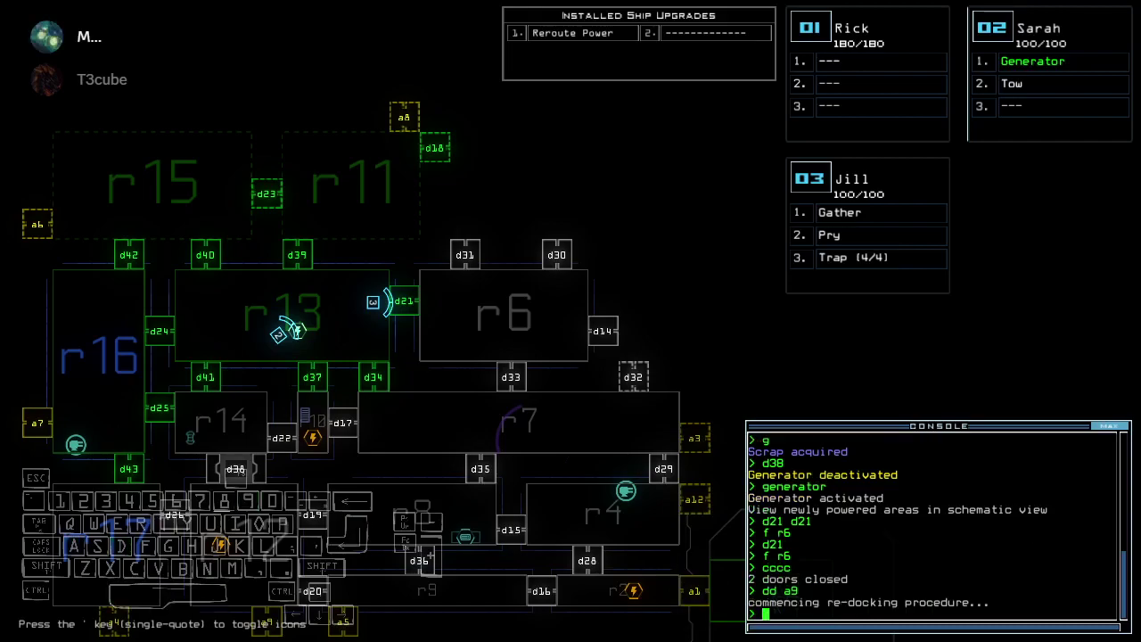
{"action": "type", "text": "swap pr "}
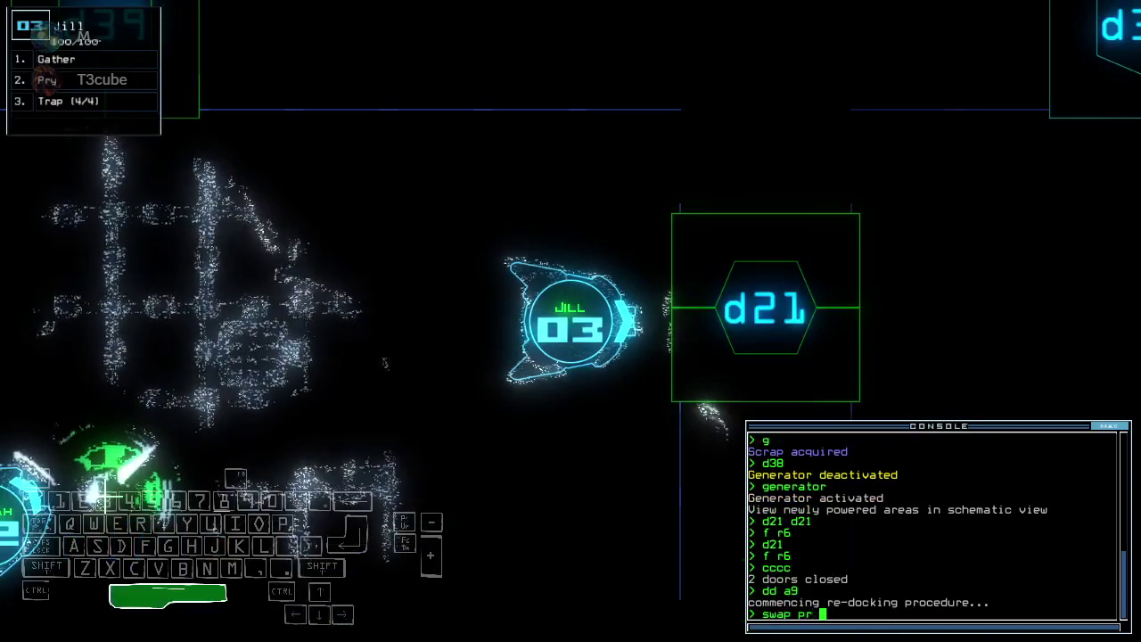
{"action": "type", "text": "to"}
{"action": "key", "text": "Return"}
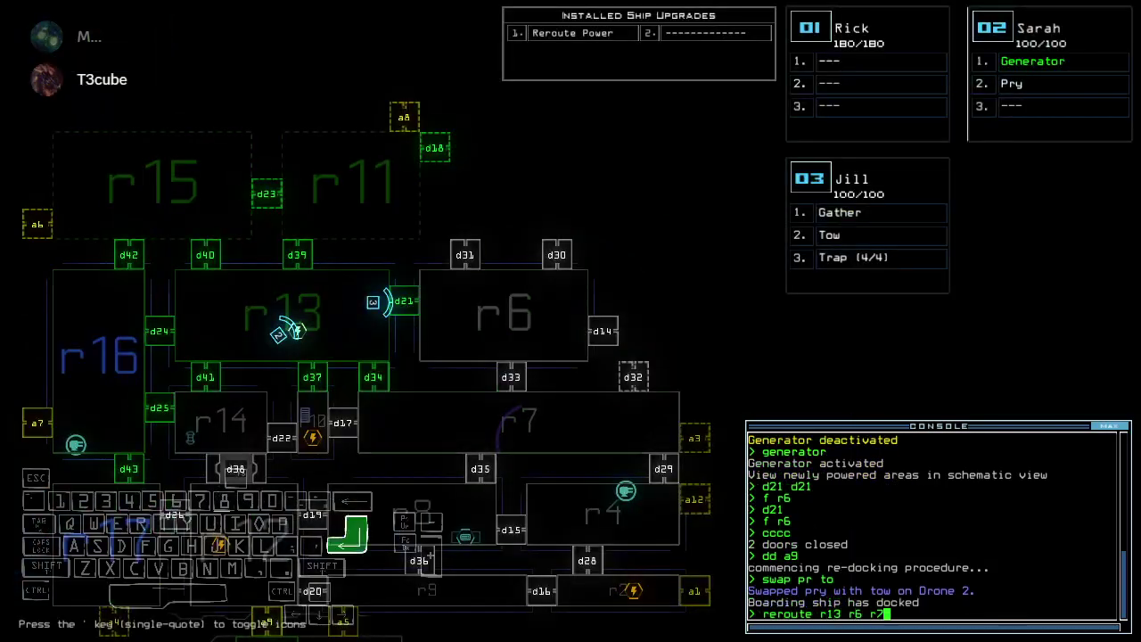
{"action": "type", "text": "d21"}
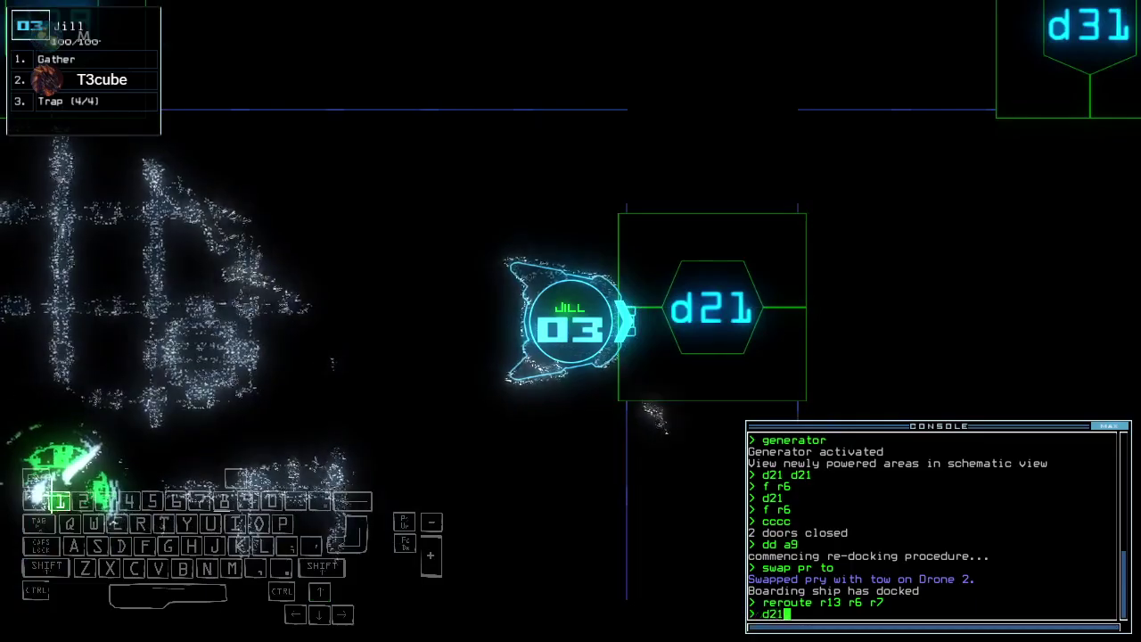
Open and close the r6 doors, then drive the drone through d21 into r13
{"action": "key", "text": "Return"}
{"action": "type", "text": "xx r6"}
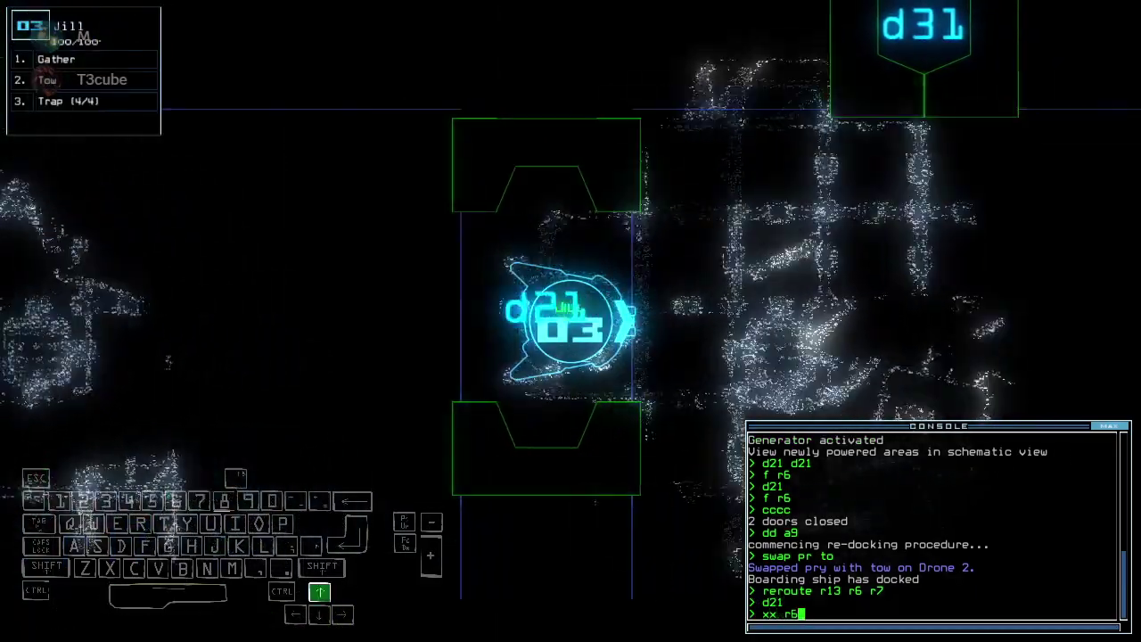
{"action": "key", "text": "Return"}
{"action": "key", "text": "space"}
{"action": "key", "text": "Up"}
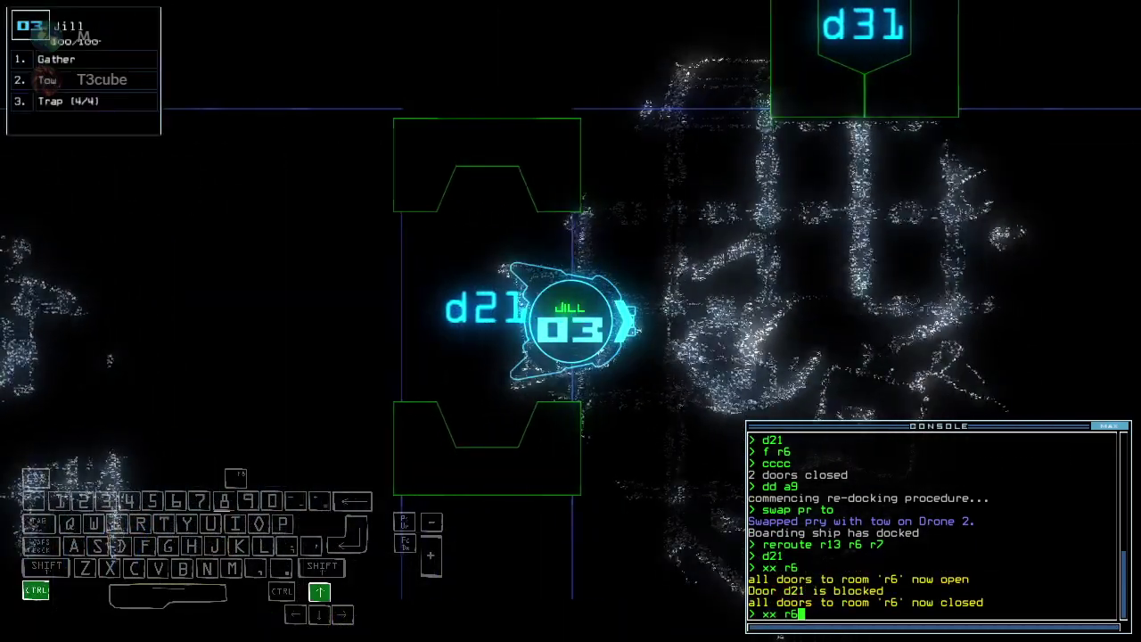
{"action": "key", "text": "Return"}
{"action": "key", "text": "space"}
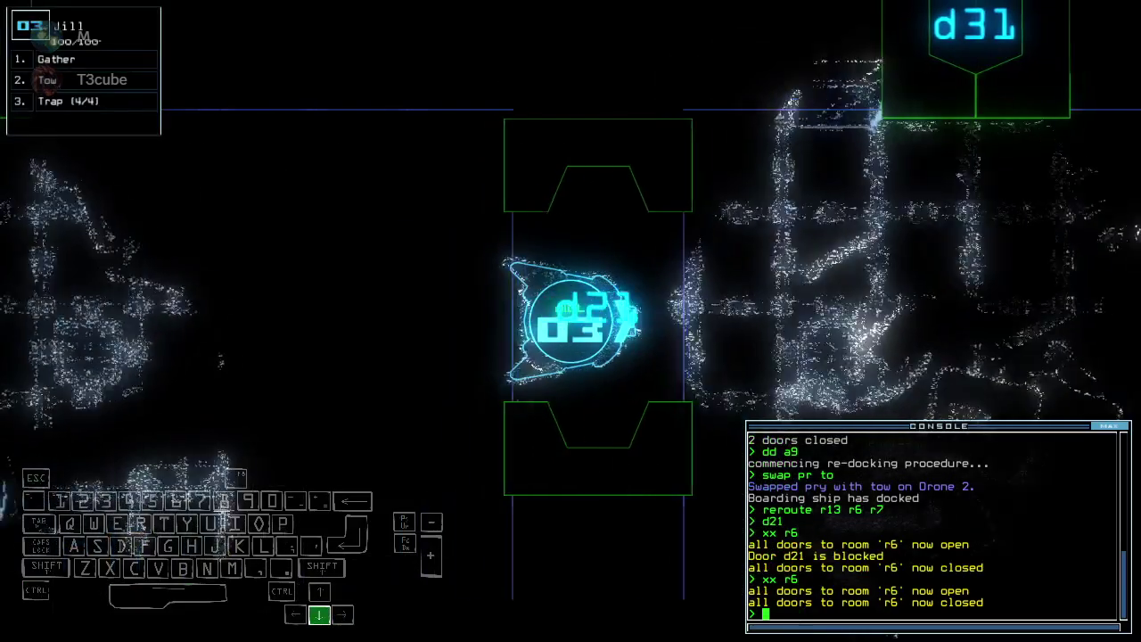
{"action": "key", "text": "Left"}
{"action": "key", "text": "space"}
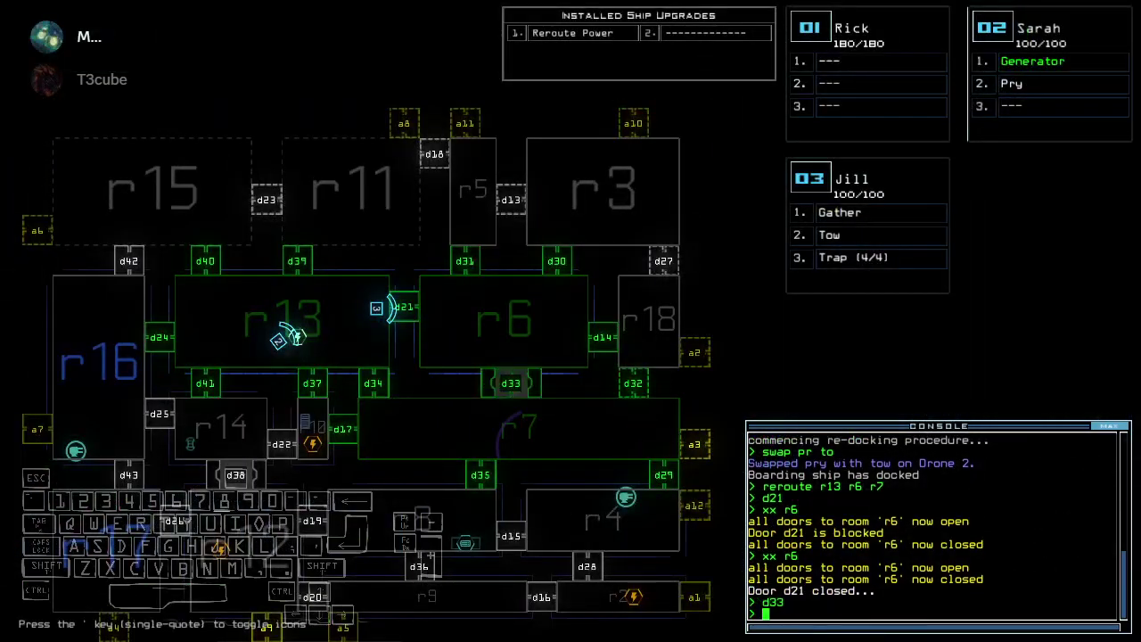
Submit the d21 door command, close the doors around the drone, and send it to r6
{"action": "key", "text": "Return"}
{"action": "key", "text": "space"}
{"action": "type", "text": "cc"}
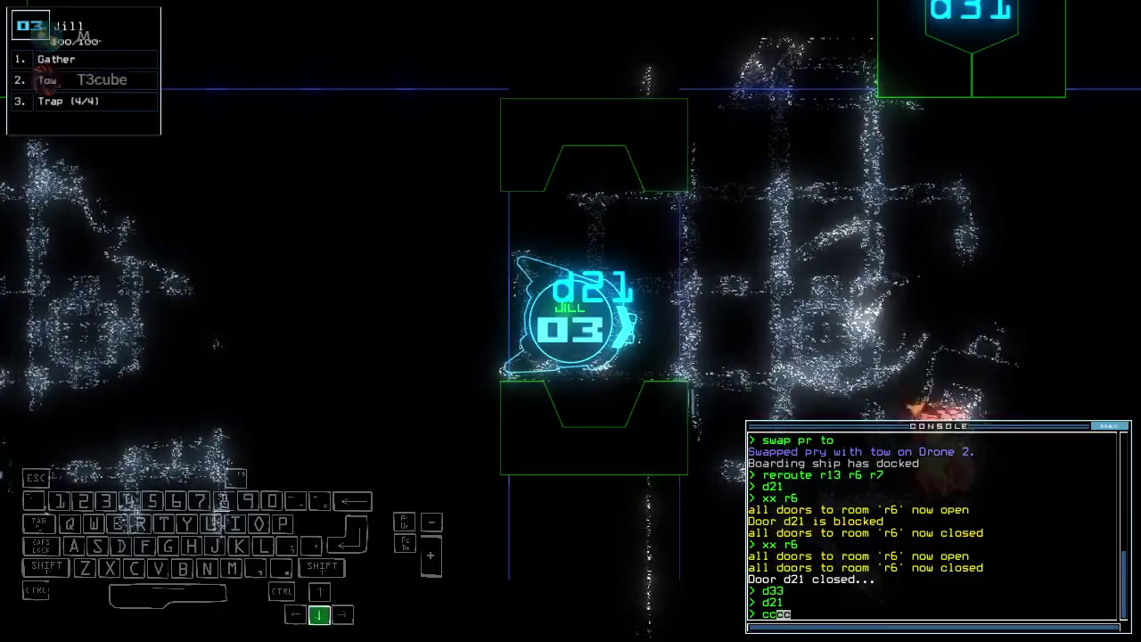
{"action": "key", "text": "Return"}
{"action": "type", "text": "ddd"}
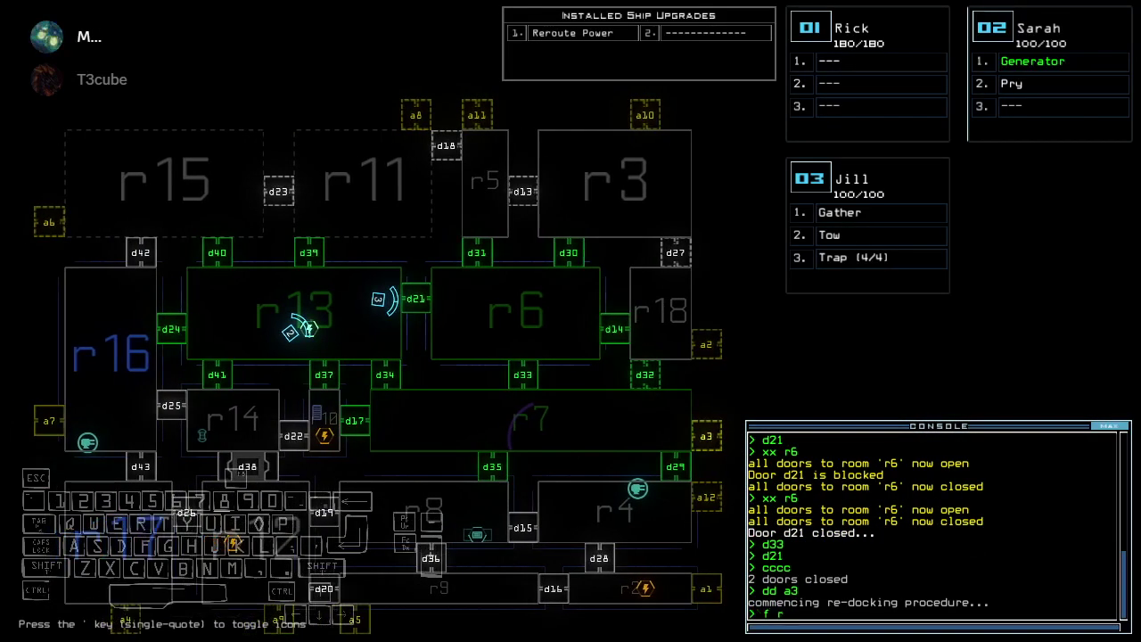
{"action": "type", "text": "f r6"}
{"action": "key", "text": "Return"}
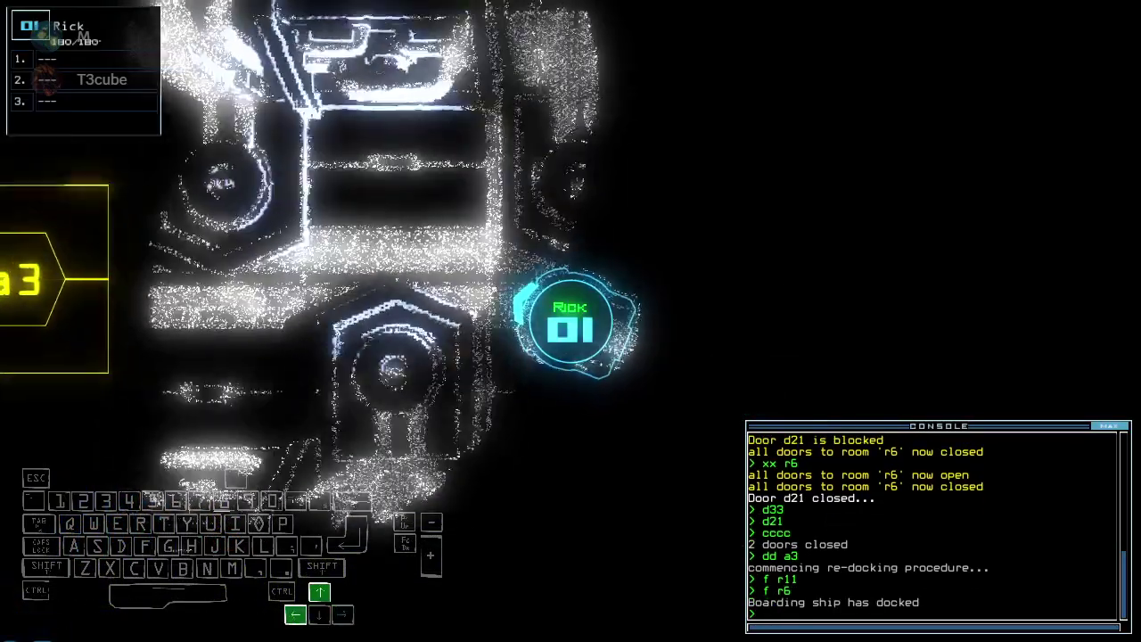
{"action": "type", "text": "arr"}
Open and then close all doors to room r1, and drive drone 1 through
{"action": "key", "text": "Return"}
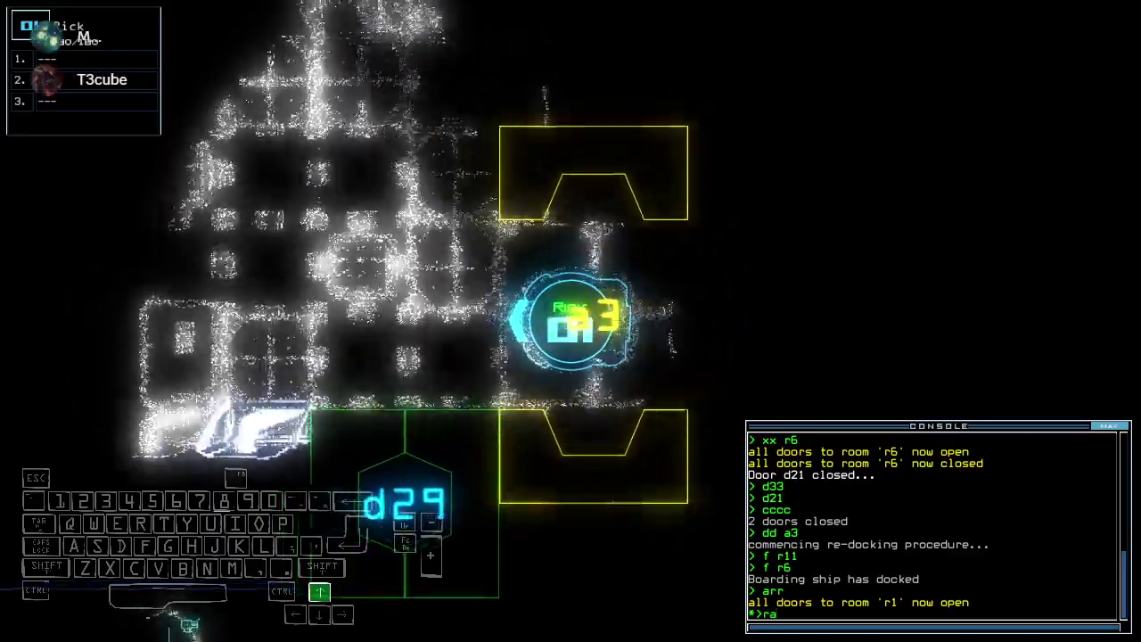
{"action": "key", "text": "Return"}
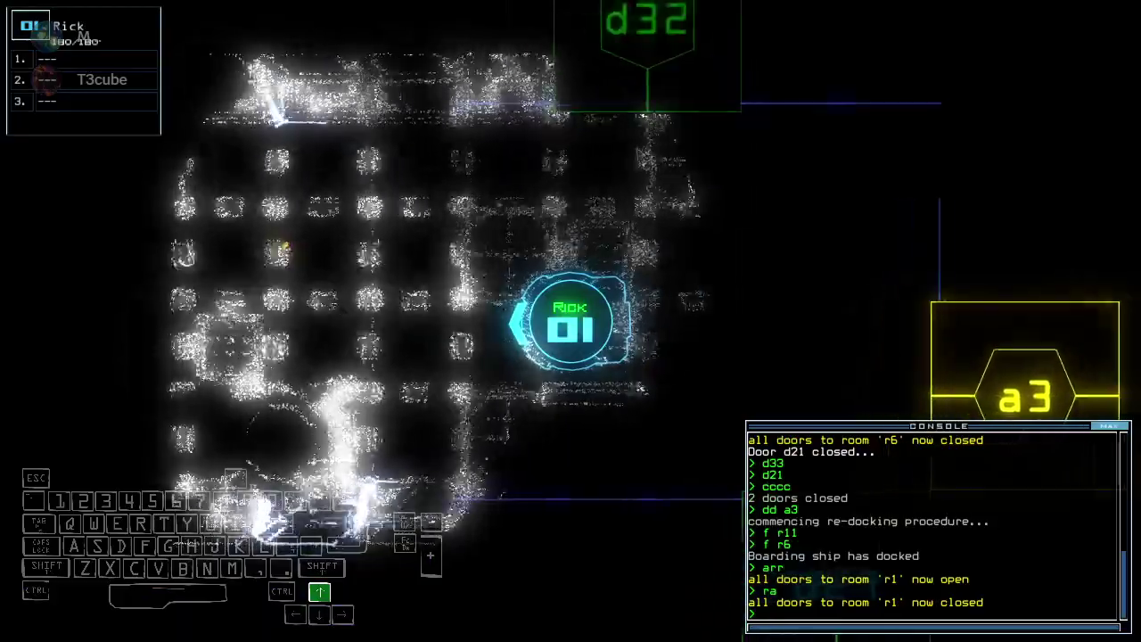
{"action": "key", "text": "Up"}
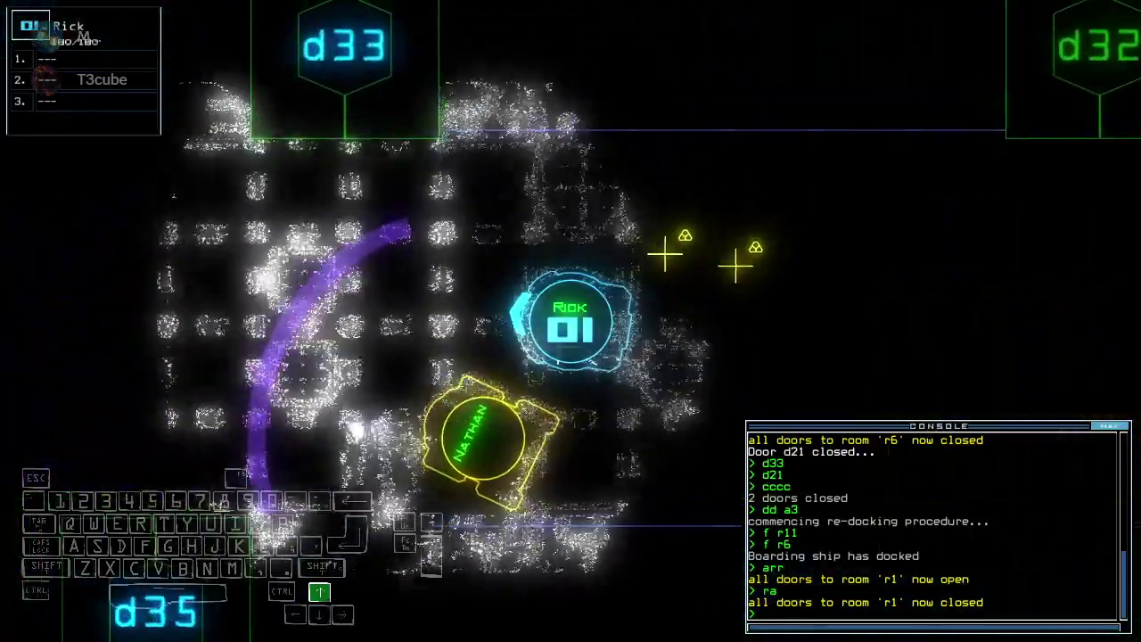
{"action": "type", "text": "swap"}
Move the turret onto drone 1 and open door d34
{"action": "key", "text": "Escape"}
{"action": "type", "text": "swap "}
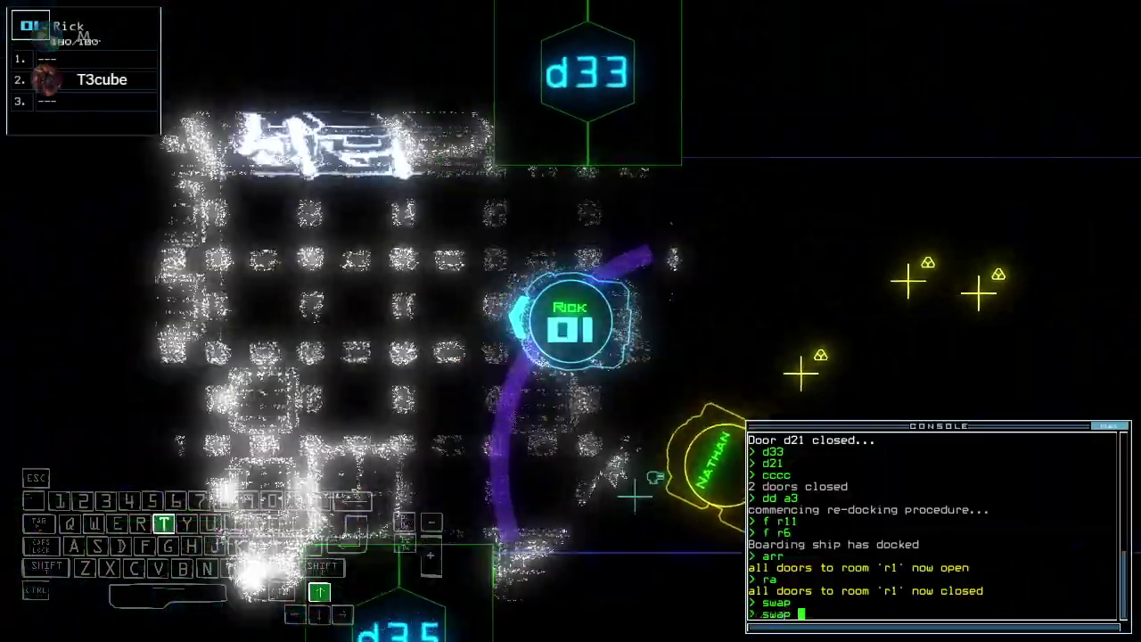
{"action": "type", "text": "tu"}
{"action": "key", "text": "Return"}
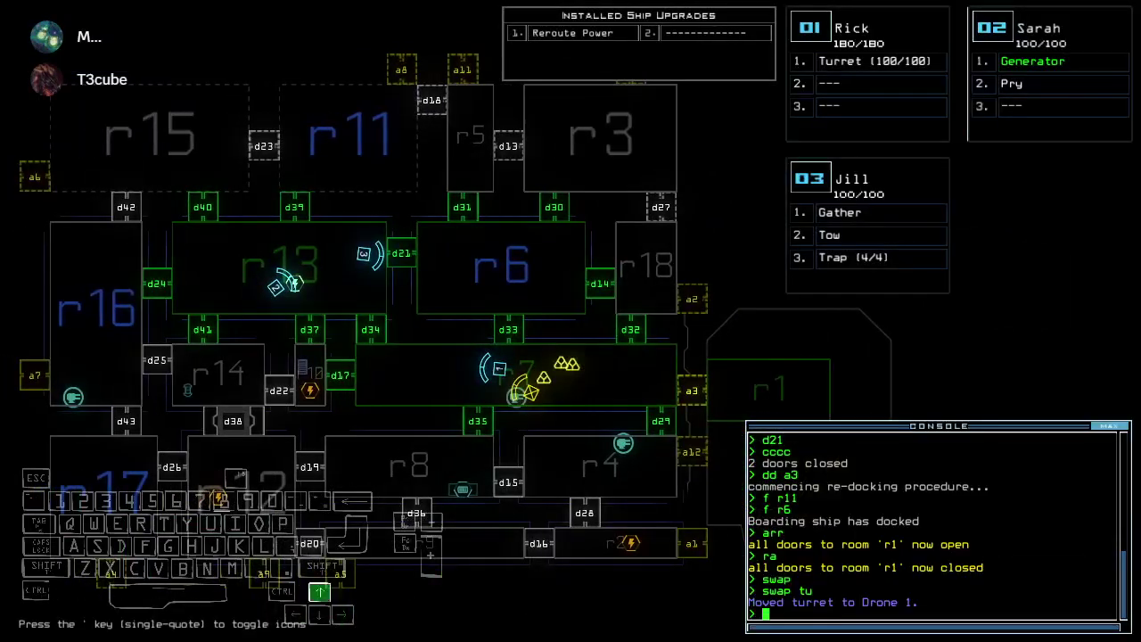
{"action": "key", "text": "3"}
{"action": "key", "text": "1"}
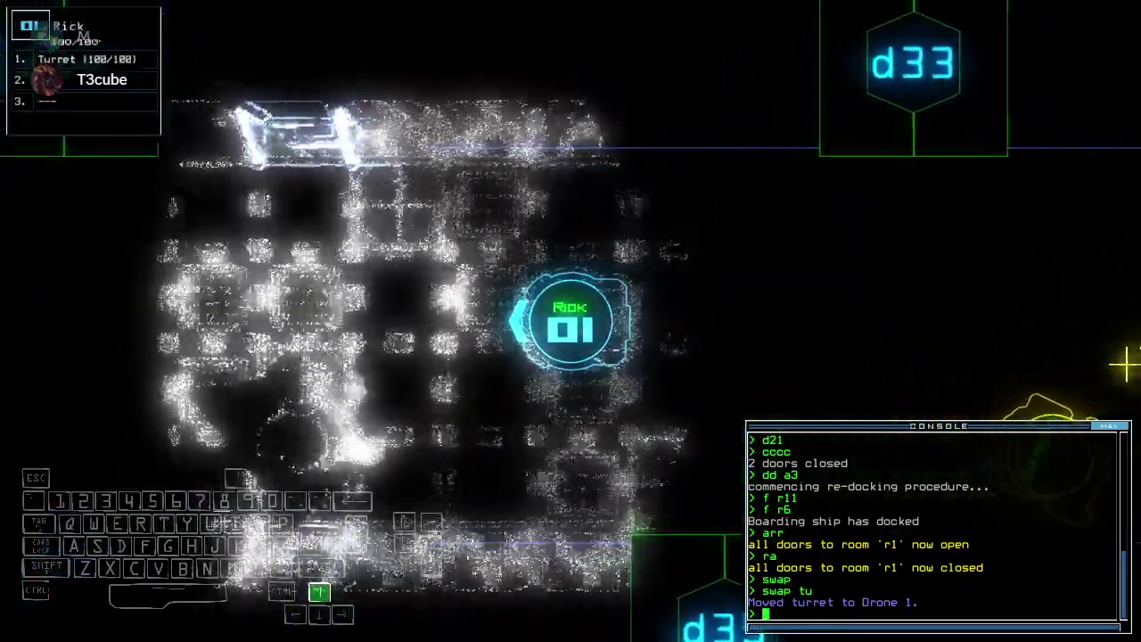
{"action": "type", "text": "d"}
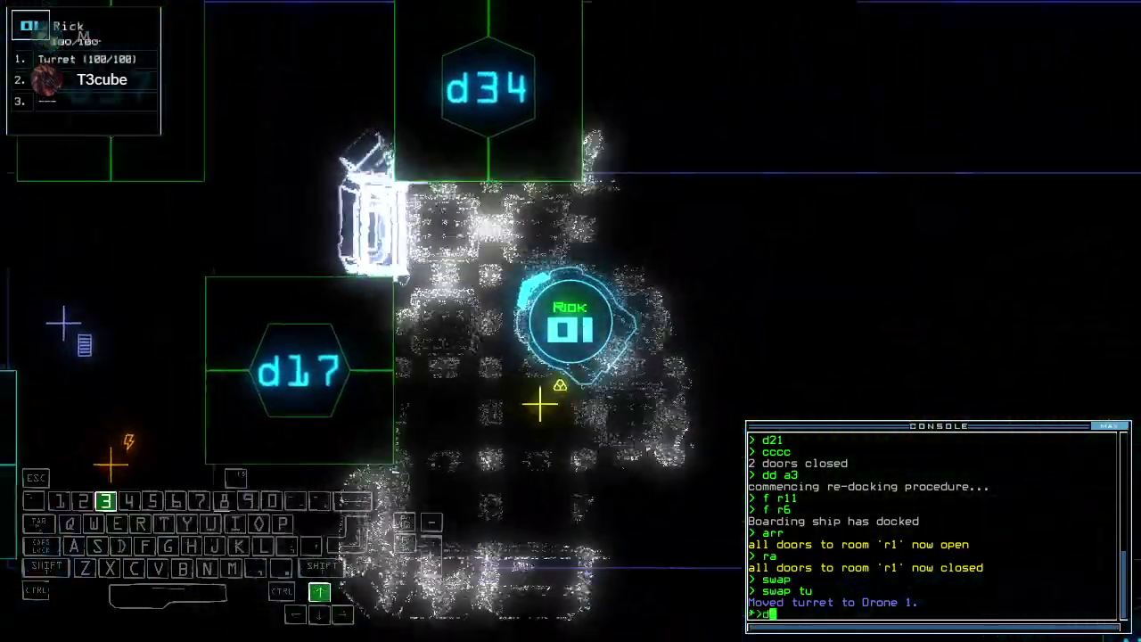
{"action": "type", "text": "34"}
{"action": "key", "text": "Return"}
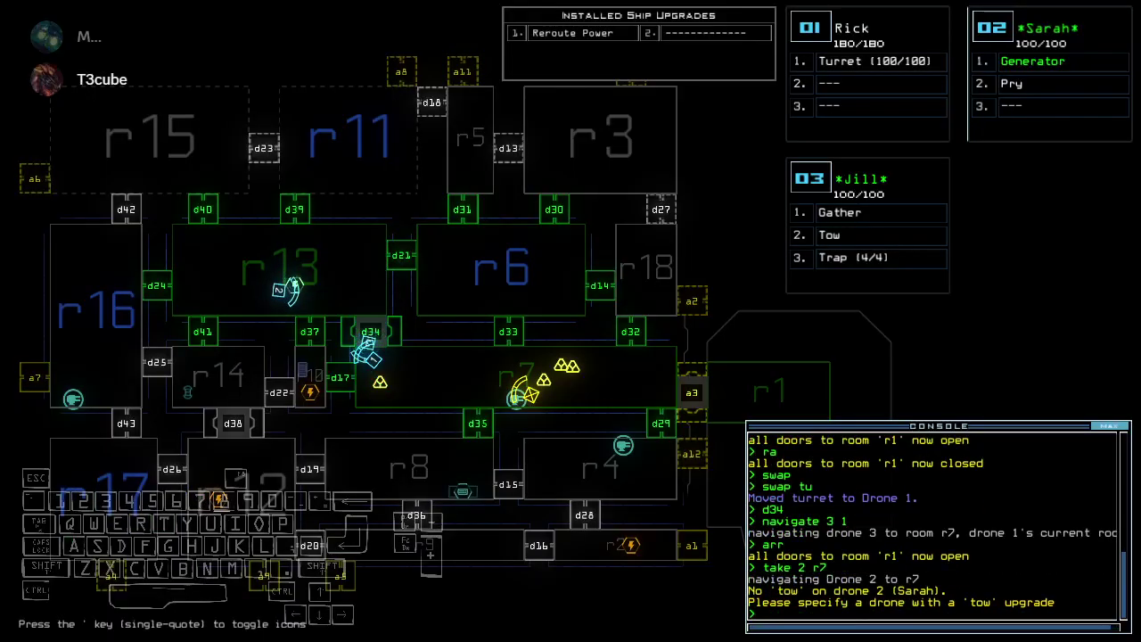
{"action": "type", "text": "back"}
Send drone 1 back to the ship and collect the room's scrap
{"action": "key", "text": "Return"}
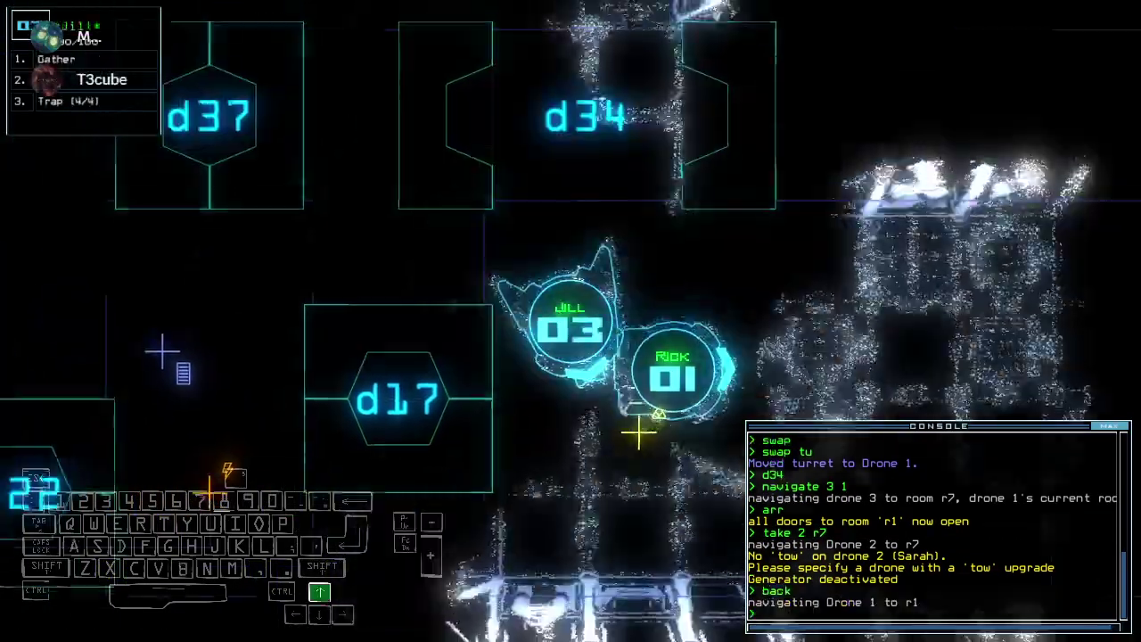
{"action": "type", "text": "g"}
{"action": "key", "text": "Return"}
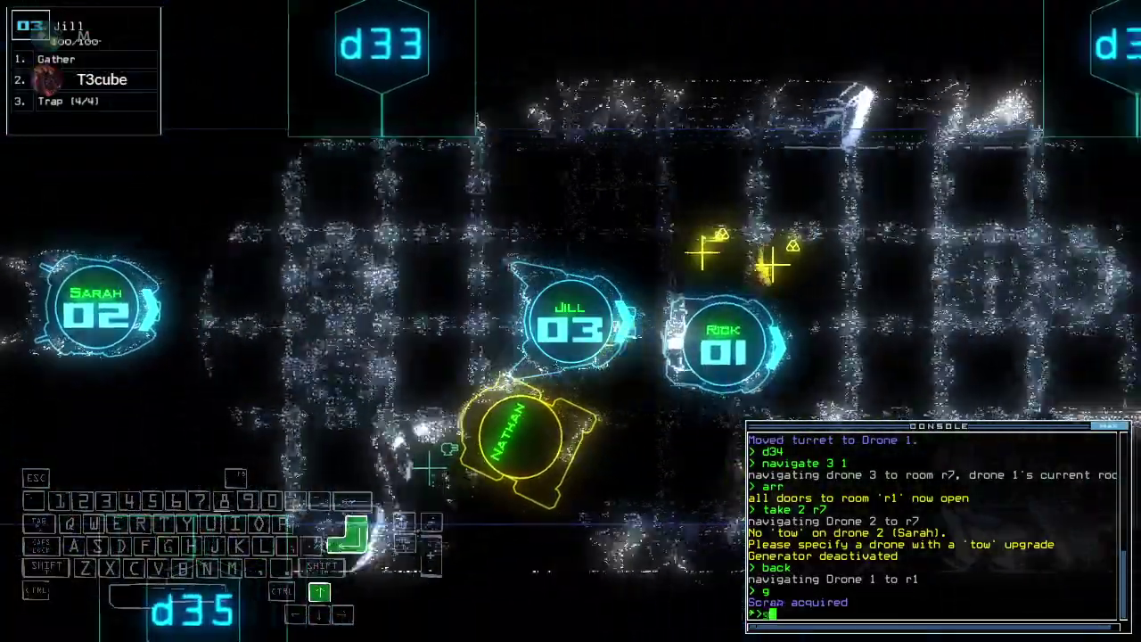
{"action": "type", "text": "g"}
{"action": "key", "text": "Return"}
{"action": "type", "text": "g"}
{"action": "key", "text": "Return"}
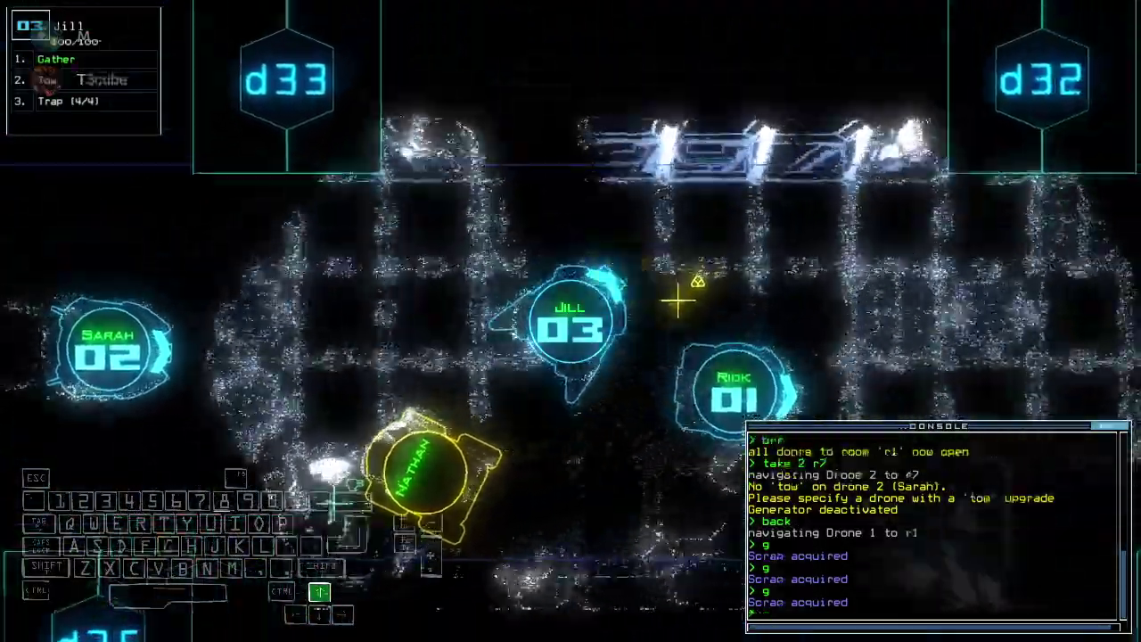
{"action": "type", "text": "g"}
{"action": "key", "text": "Return"}
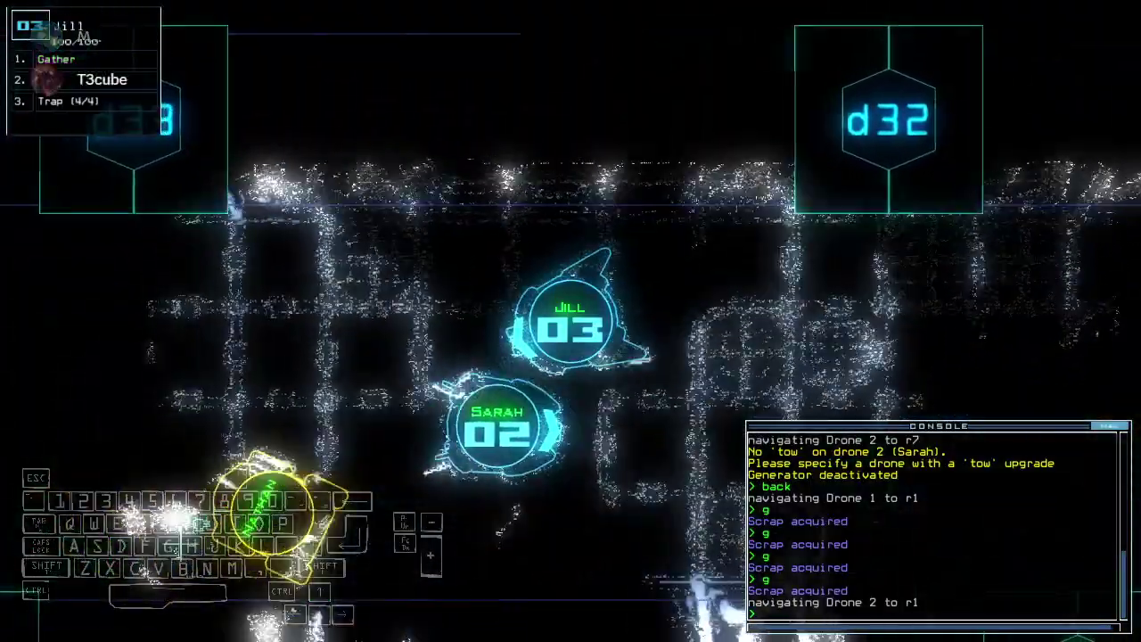
Have drone 3 tow the wrecked Nathan toward airlock a3 and release it
{"action": "key", "text": "3"}
{"action": "key", "text": "Right"}
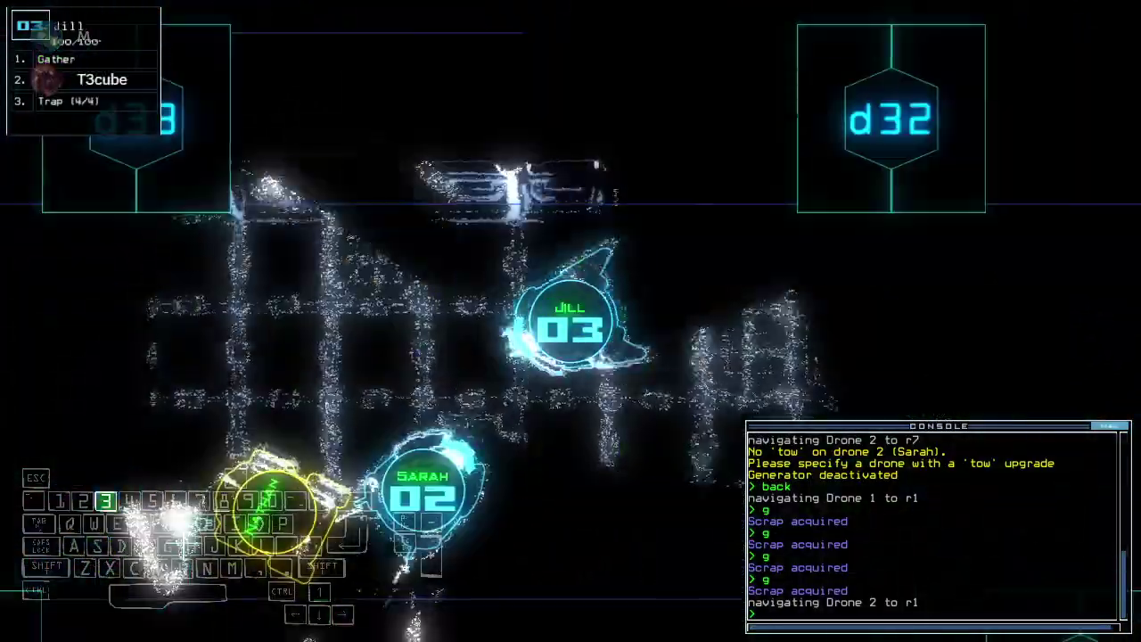
{"action": "type", "text": "tow"}
{"action": "key", "text": "Return"}
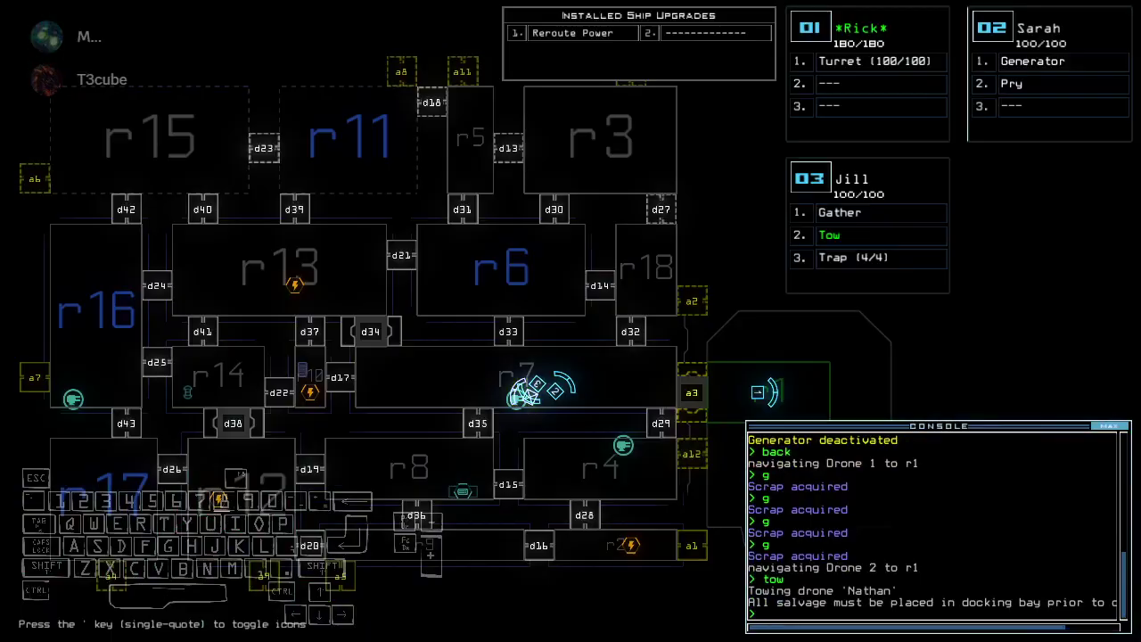
{"action": "key", "text": "Down"}
{"action": "key", "text": "Right"}
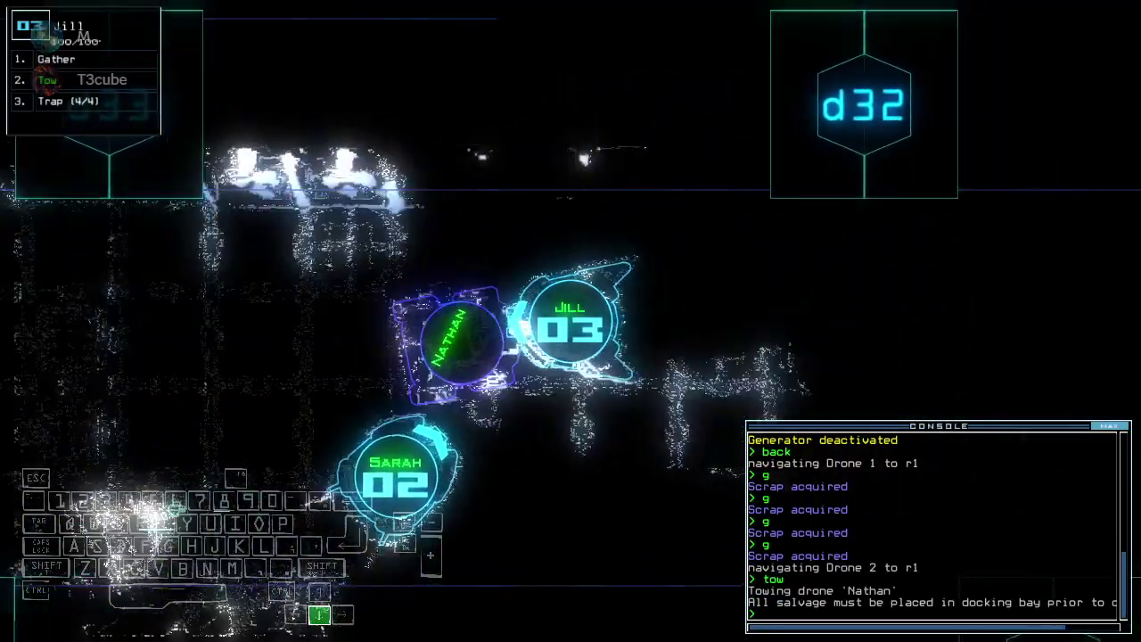
{"action": "key", "text": "Down"}
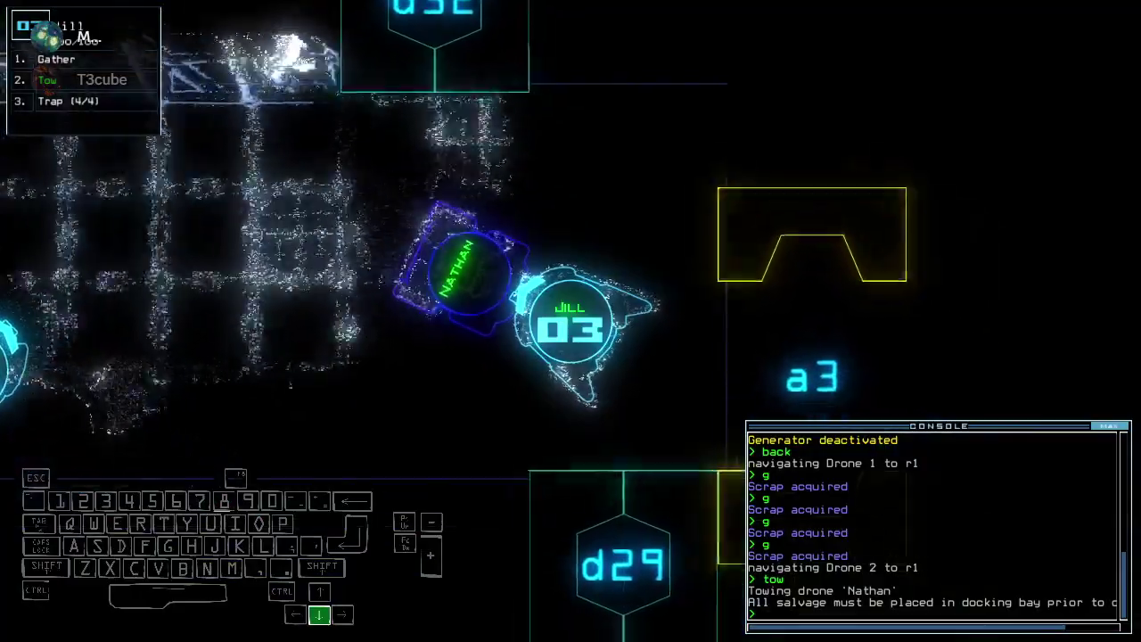
{"action": "key", "text": "Right"}
{"action": "type", "text": "t"}
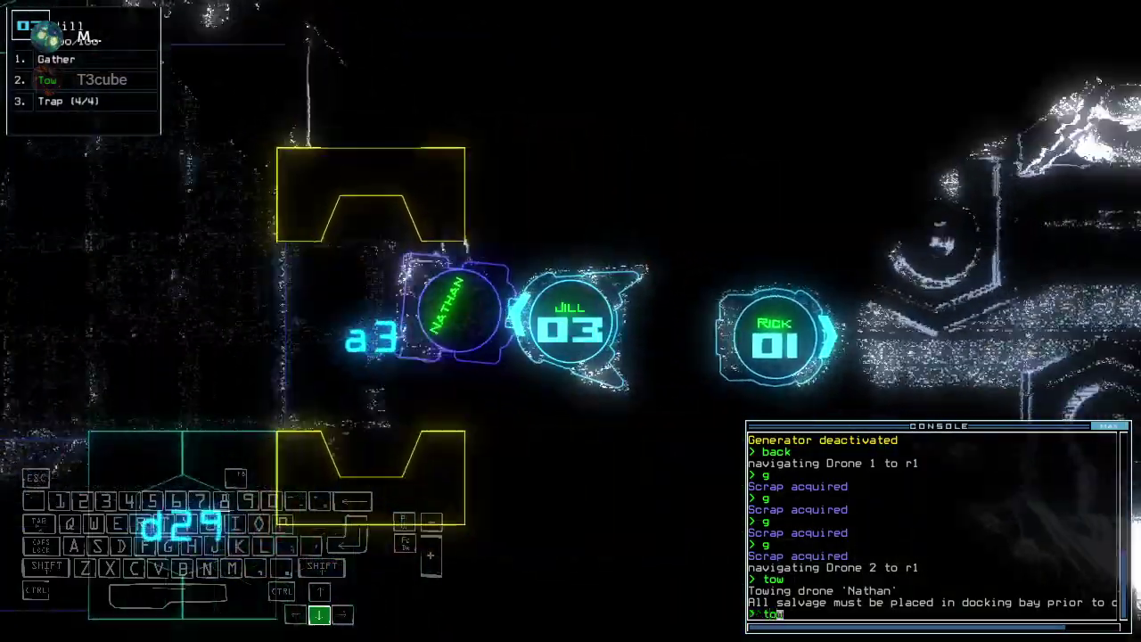
{"action": "type", "text": "ow"}
{"action": "key", "text": "Return"}
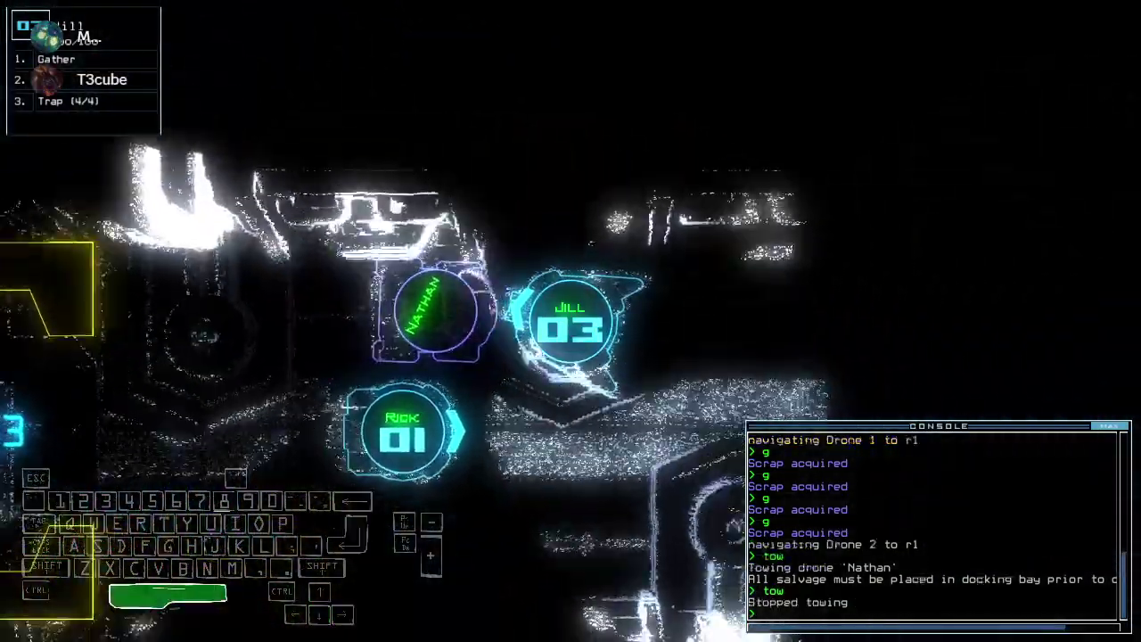
Give the tow to Rick and the turret to Jill, and close r1's doors
{"action": "key", "text": "Up"}
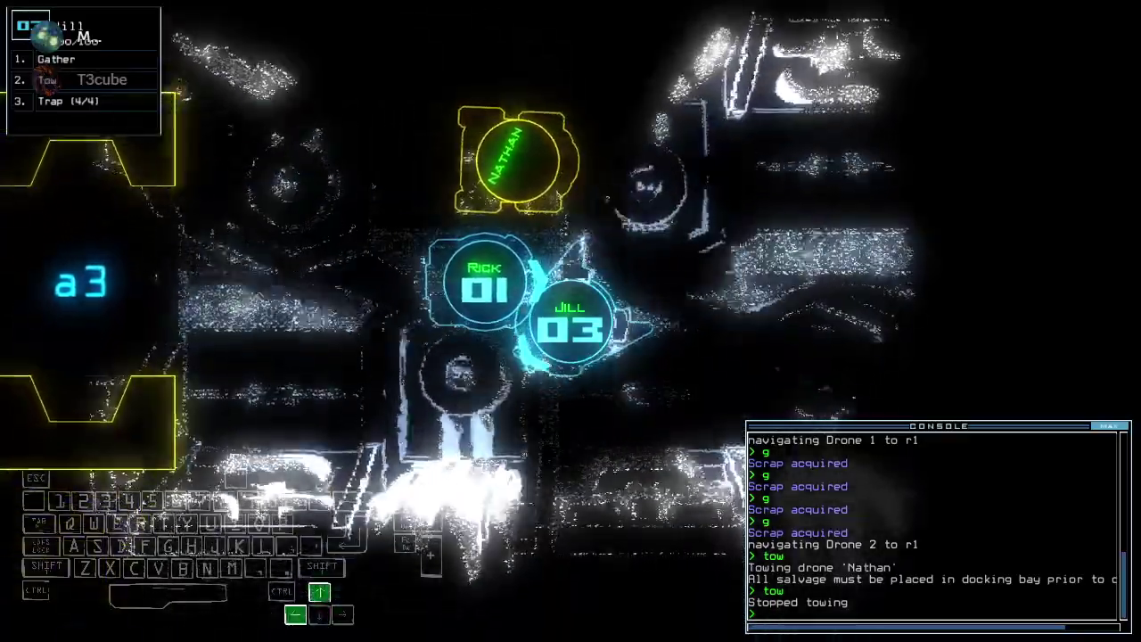
{"action": "type", "text": "swap to"}
{"action": "key", "text": "Return"}
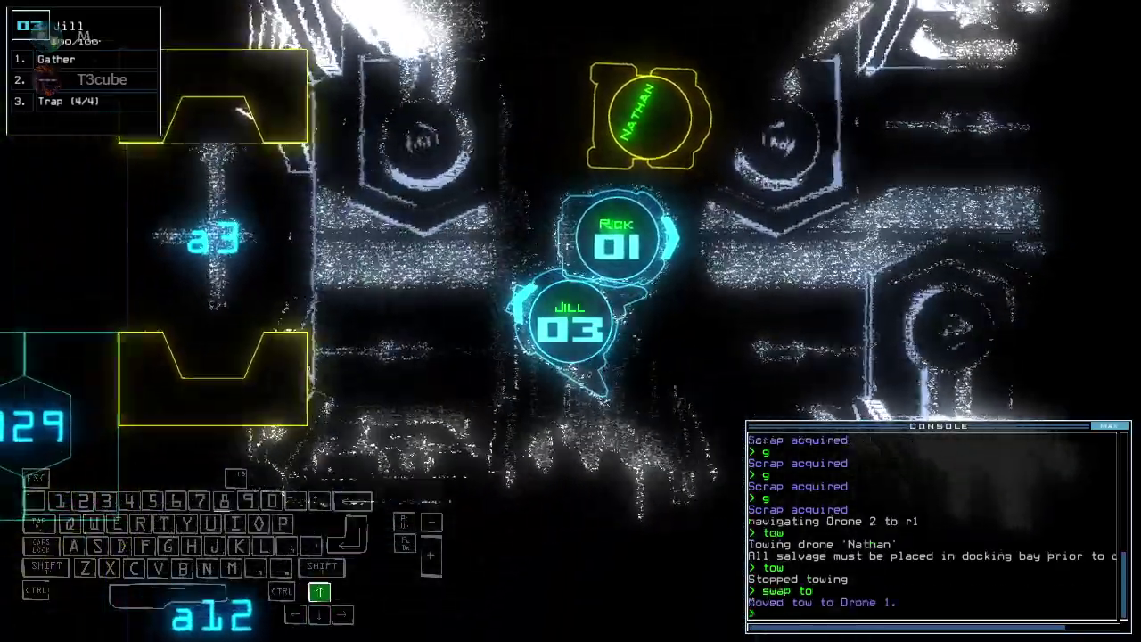
{"action": "type", "text": "swap tu"}
{"action": "key", "text": "Return"}
{"action": "key", "text": "Up"}
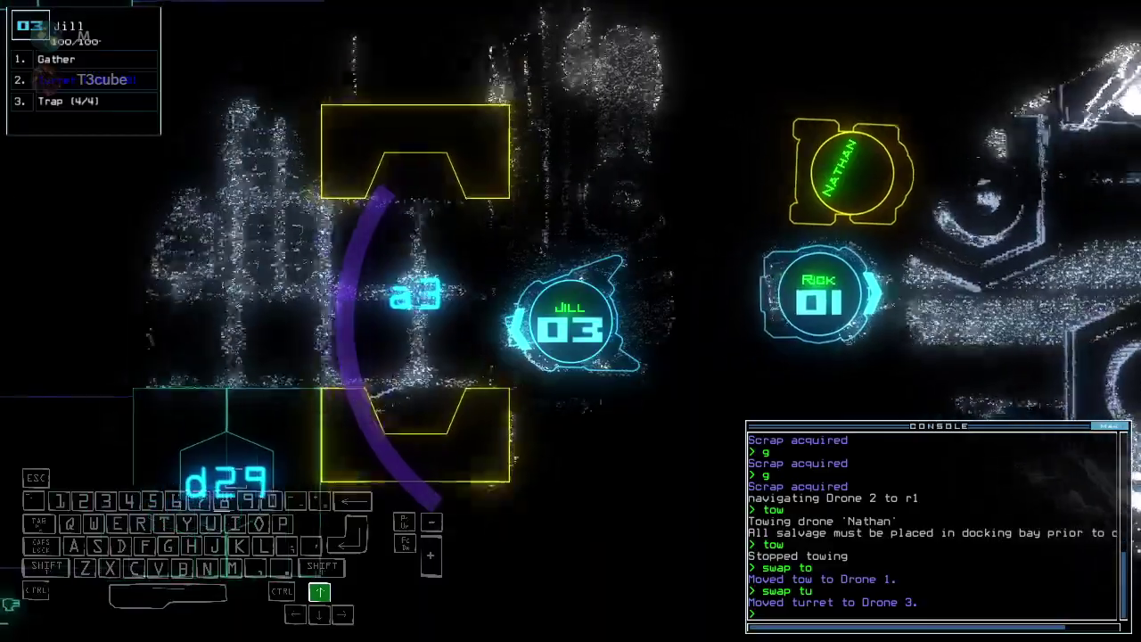
{"action": "type", "text": "ra"}
{"action": "key", "text": "Return"}
Move Sarah through d34 to activate the generator, then reopen and close r1's doors
{"action": "key", "text": "2"}
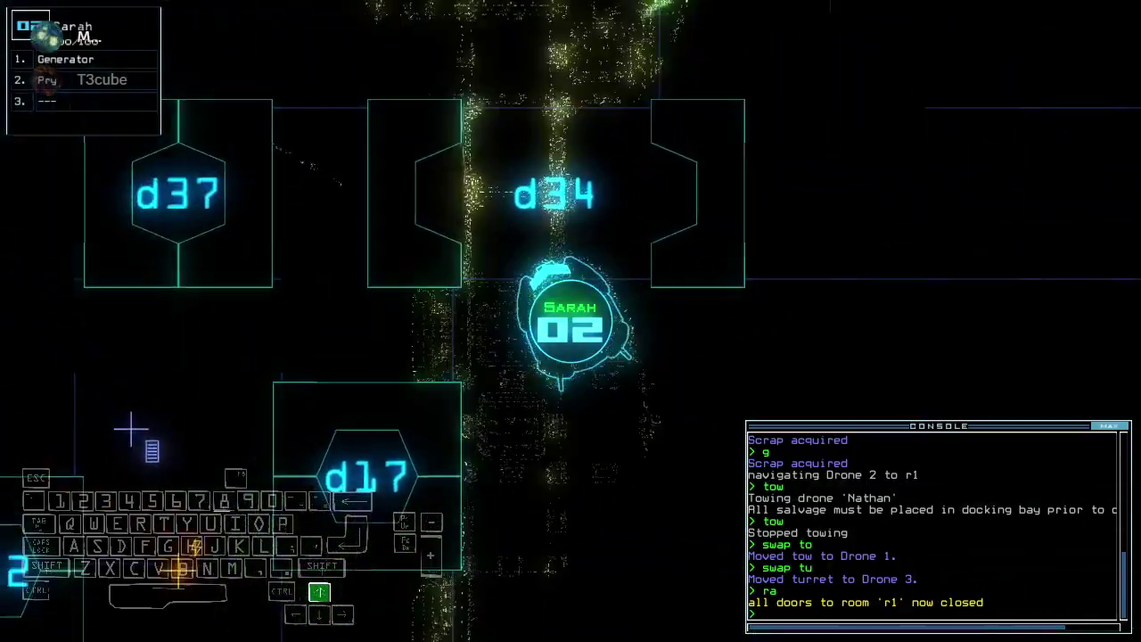
{"action": "key", "text": "Left"}
{"action": "type", "text": "generator"}
{"action": "key", "text": "Return"}
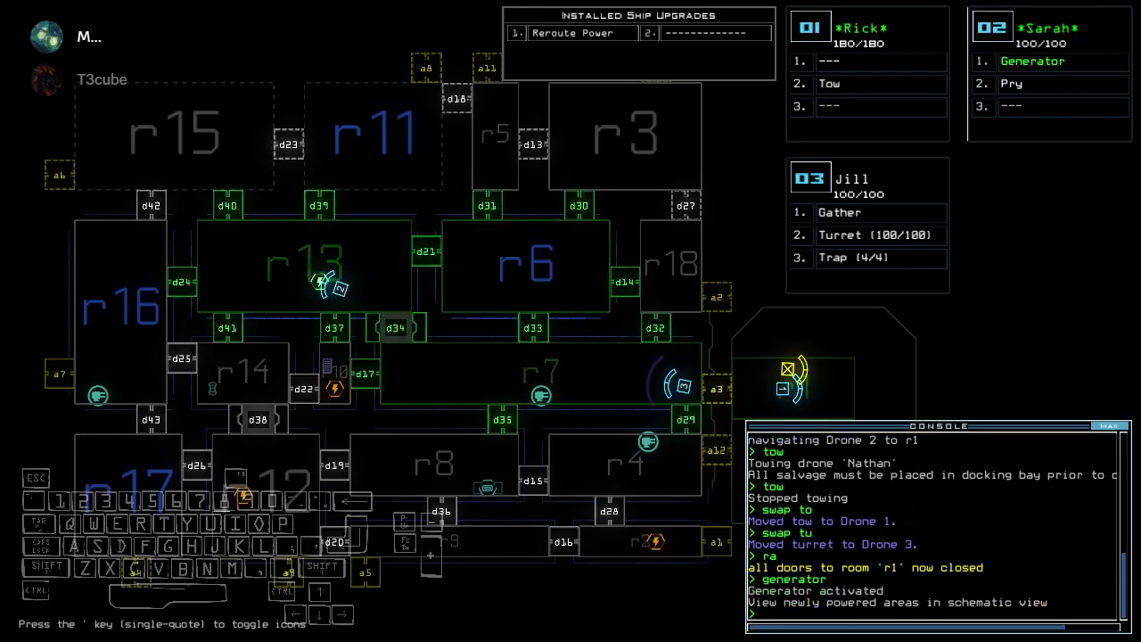
{"action": "key", "text": "Down"}
{"action": "type", "text": "arr"}
{"action": "key", "text": "Return"}
{"action": "type", "text": "ra"}
{"action": "key", "text": "Return"}
{"action": "type", "text": "2"}
Re-dock at a2, cycle room r1's doors and drive Jill up through the room
{"action": "key", "text": "Return"}
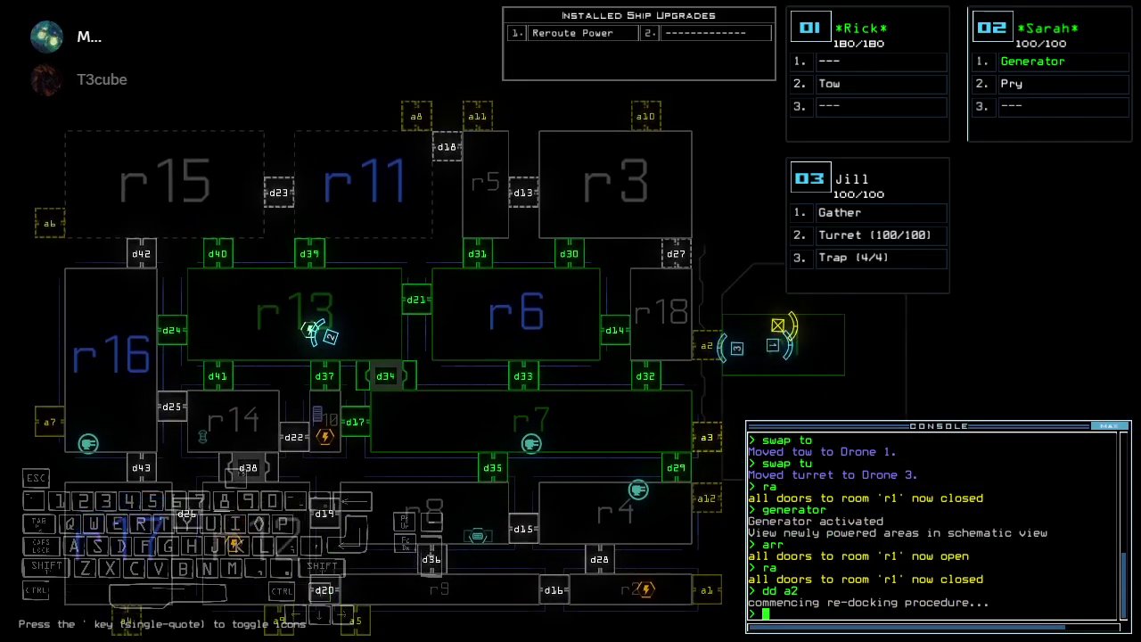
{"action": "type", "text": "arr"}
{"action": "key", "text": "Return"}
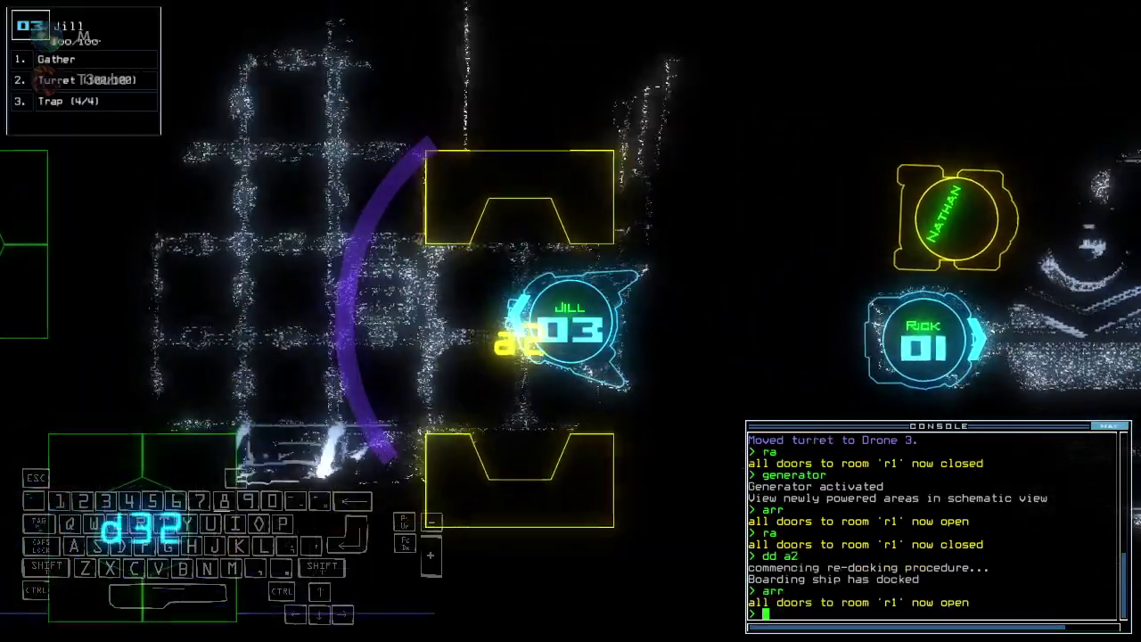
{"action": "key", "text": "Left"}
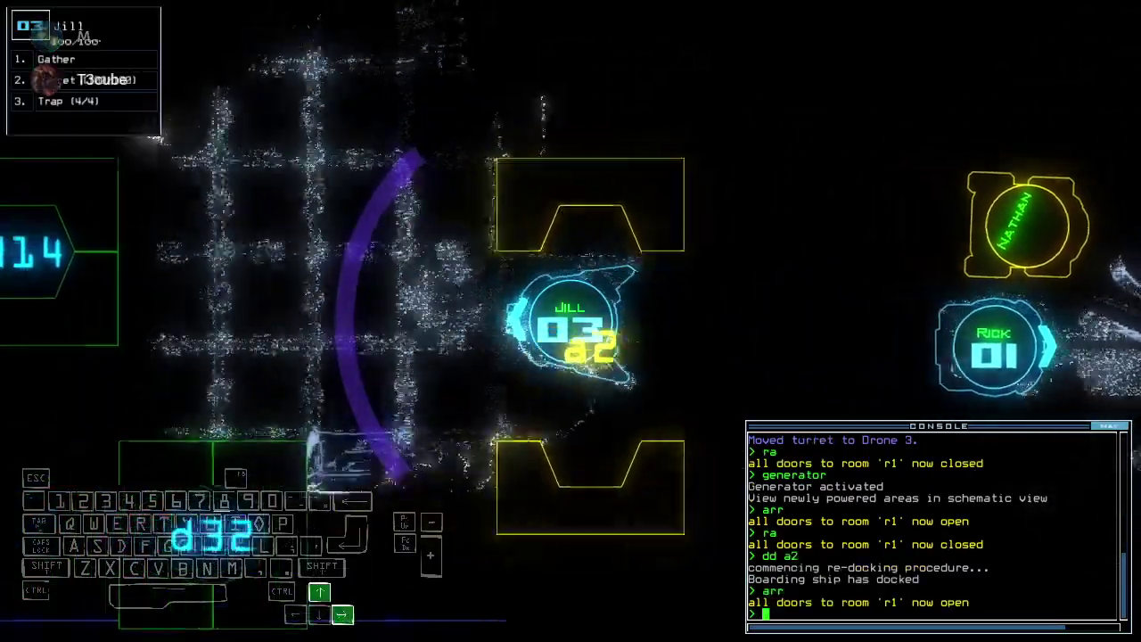
{"action": "key", "text": "Up"}
{"action": "type", "text": "ra"}
{"action": "key", "text": "Return"}
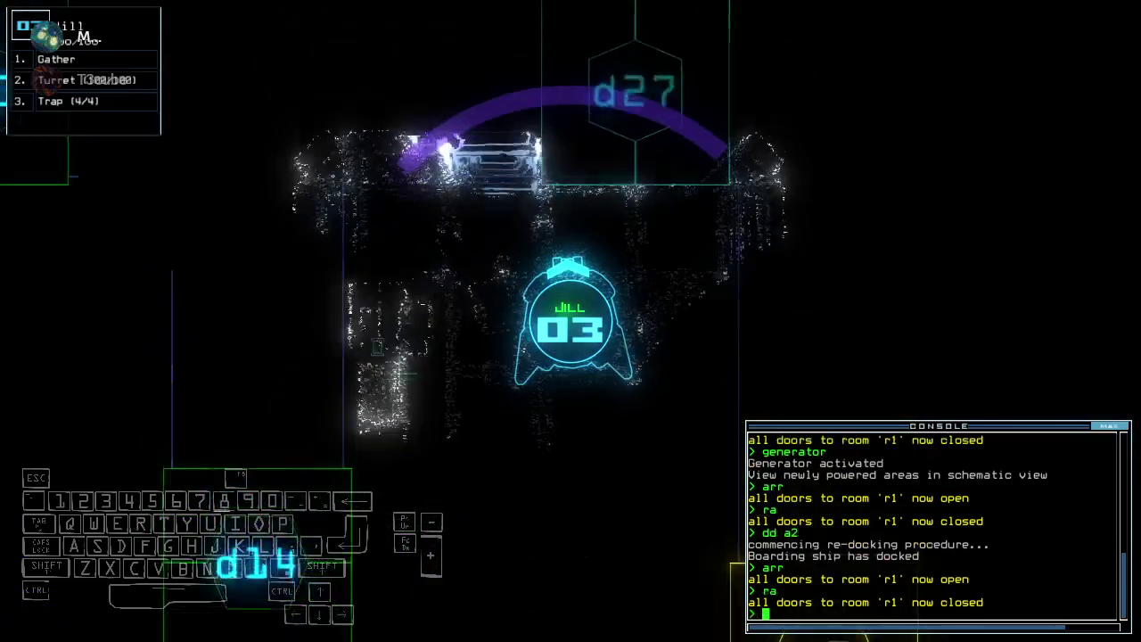
Check the ship map, cycle r1's doors again, and start re-docking toward airlock a3
{"action": "key", "text": "Tab"}
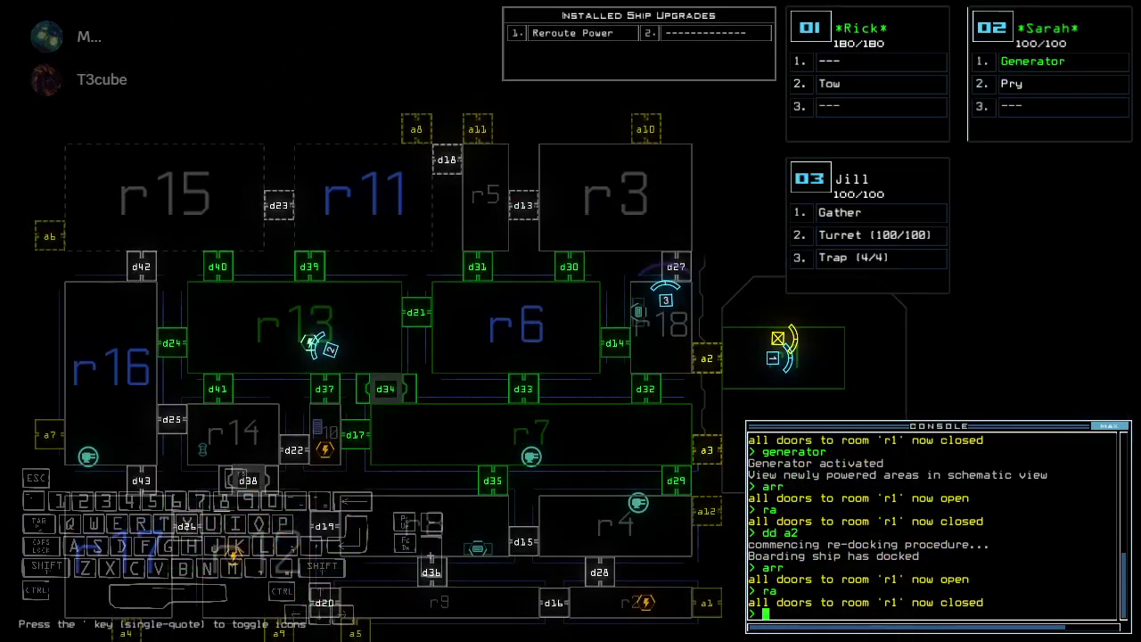
{"action": "key", "text": "Tab"}
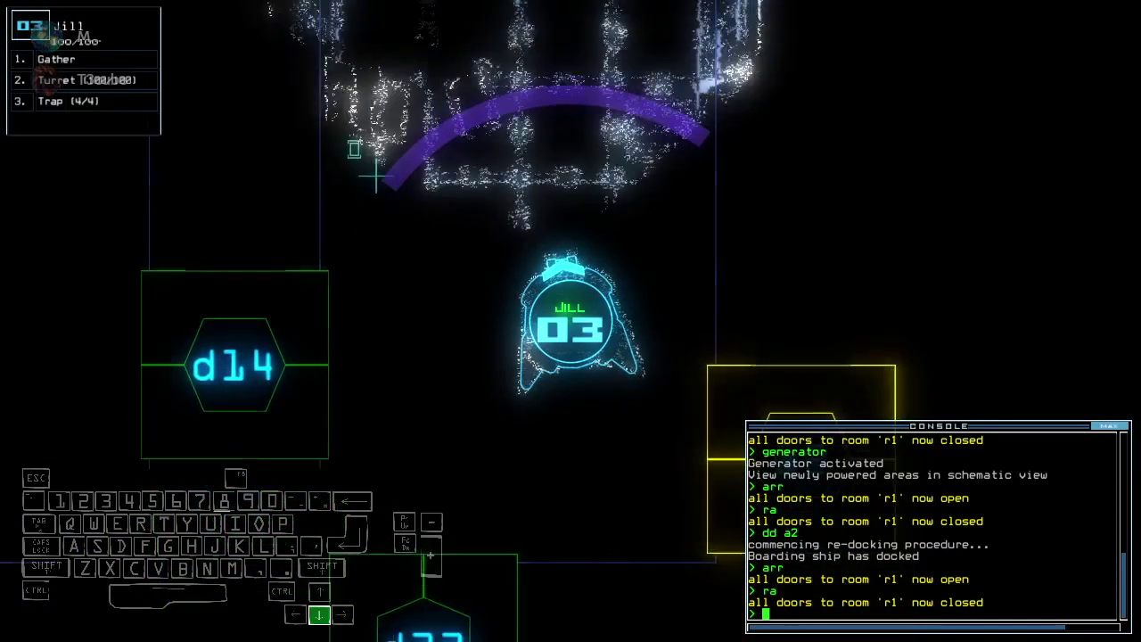
{"action": "type", "text": "arr"}
{"action": "key", "text": "Return"}
{"action": "key", "text": "Tab"}
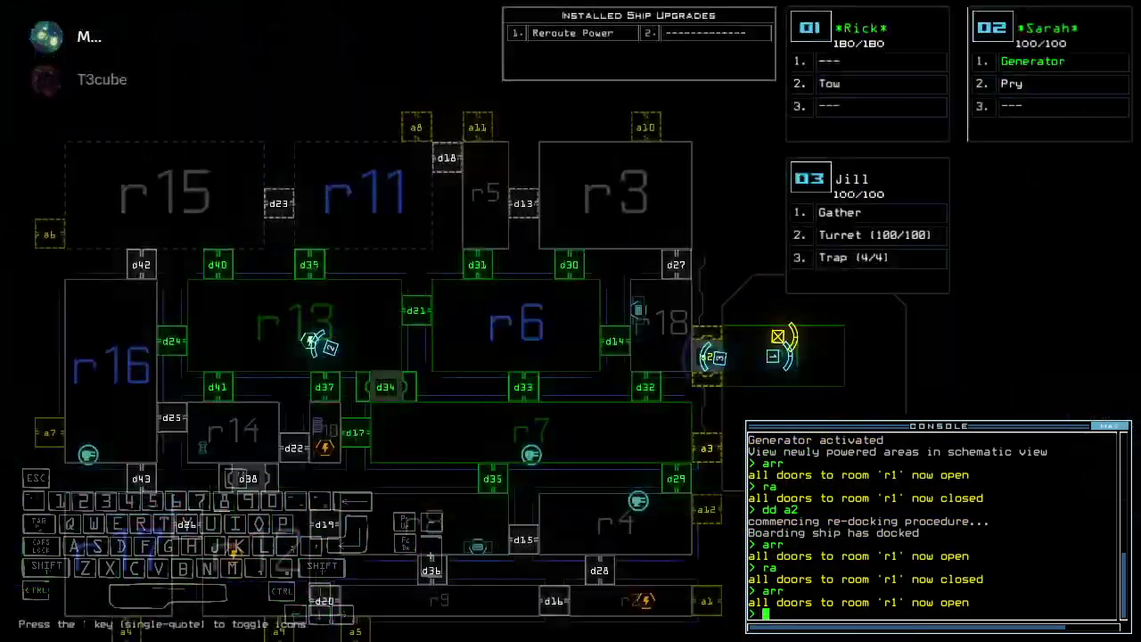
{"action": "key", "text": "Tab"}
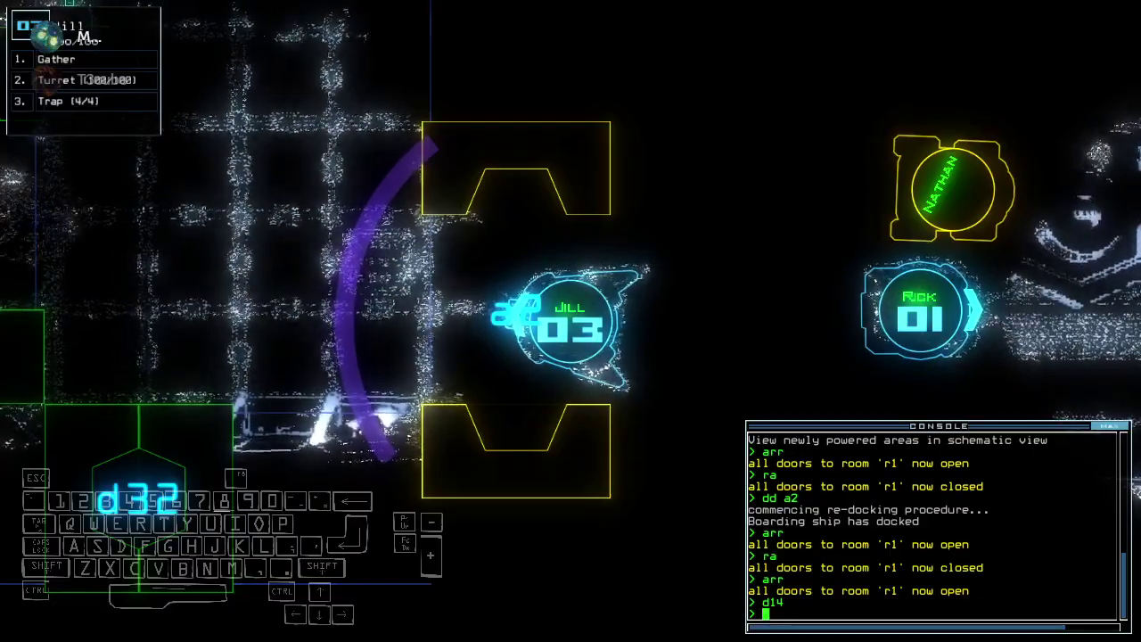
{"action": "type", "text": "ra"}
{"action": "key", "text": "Return"}
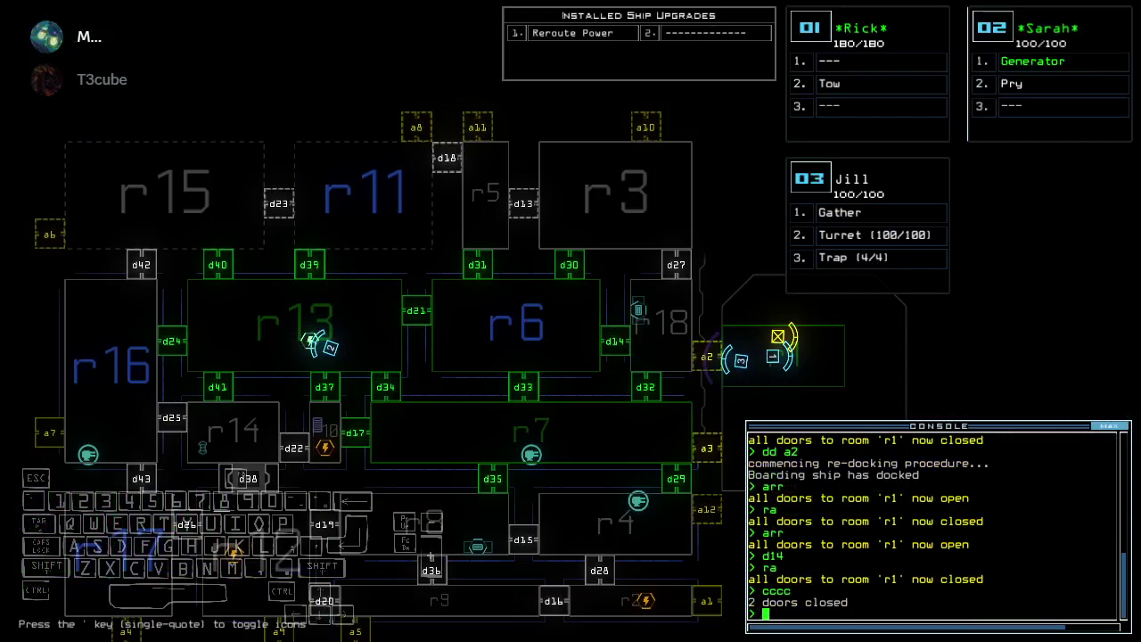
{"action": "type", "text": "2"}
{"action": "key", "text": "Return"}
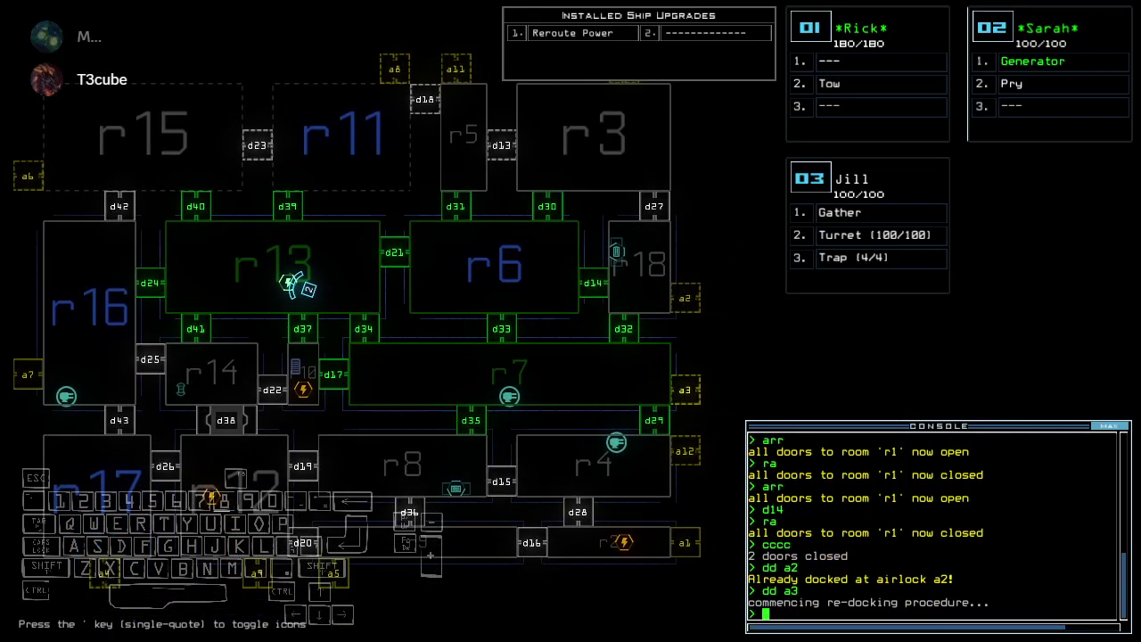
{"action": "type", "text": "arr"}
Cycle room r1's doors and take Jill through door d34, closing it behind her
{"action": "key", "text": "Return"}
{"action": "type", "text": "ra"}
{"action": "key", "text": "Return"}
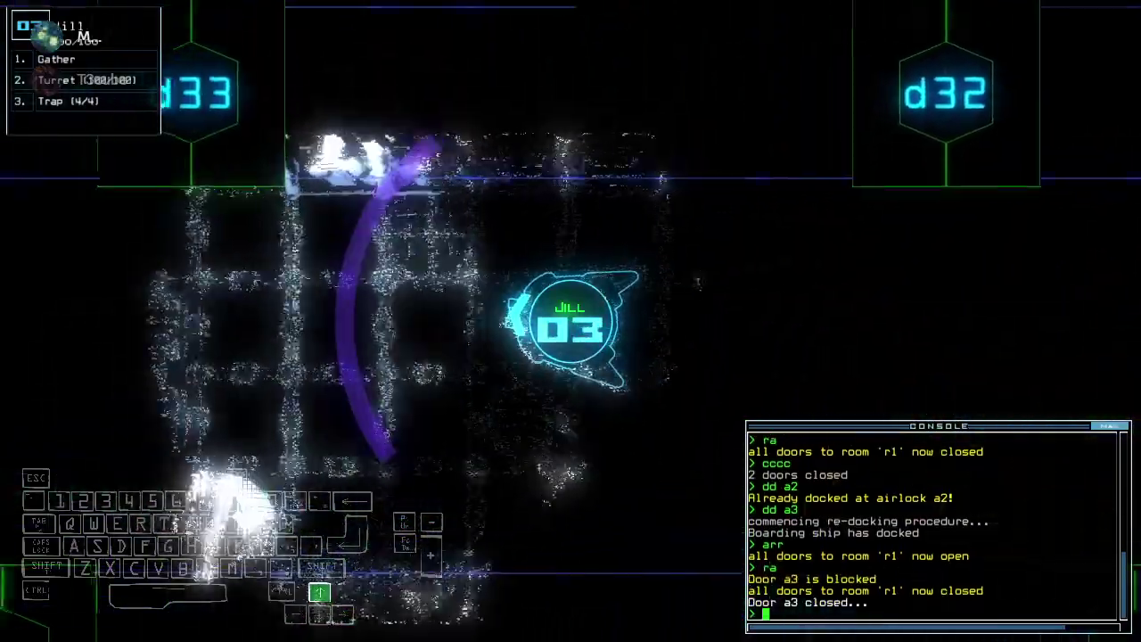
{"action": "key", "text": "Left"}
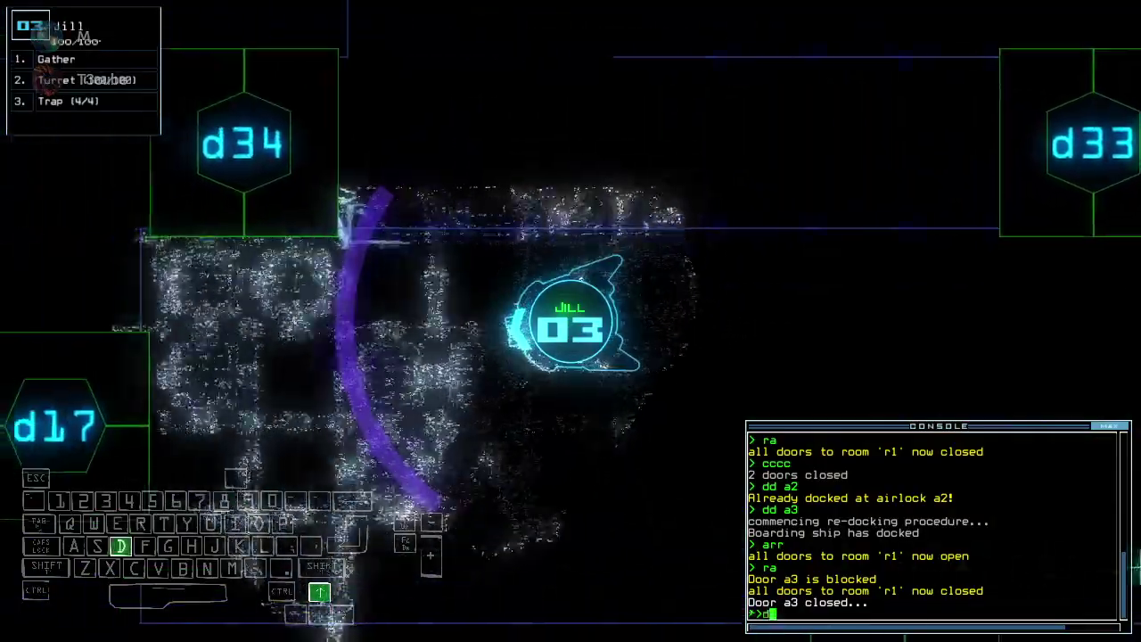
{"action": "type", "text": "d34"}
{"action": "key", "text": "Return"}
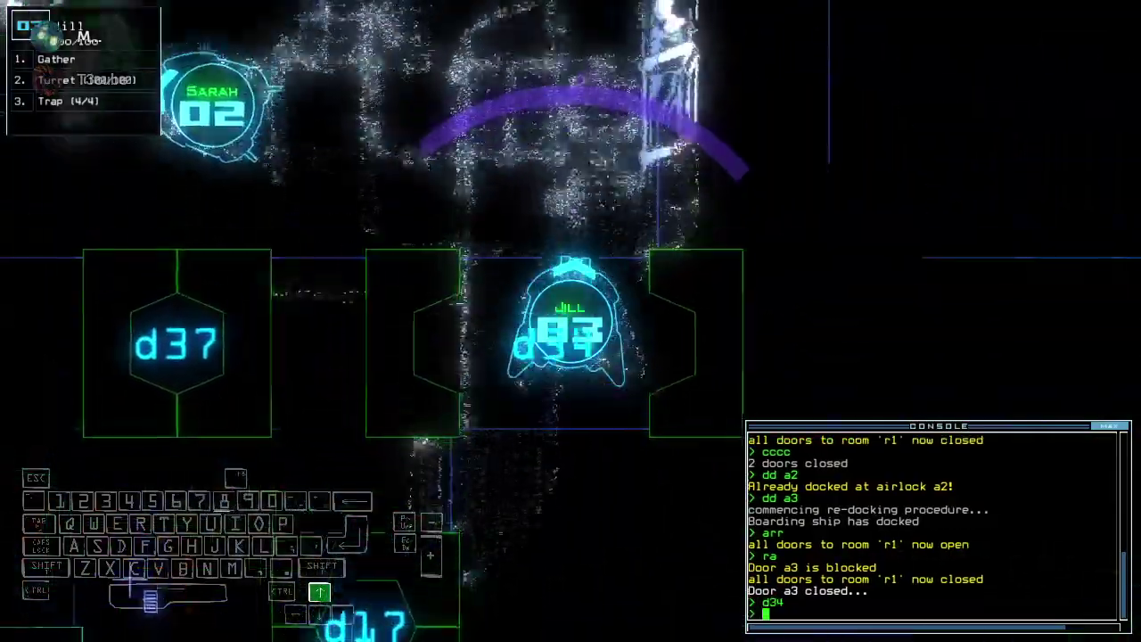
{"action": "type", "text": "cccc"}
{"action": "key", "text": "Return"}
{"action": "type", "text": "d21"}
Send Jill through door d21 and close it, checking the full ship map
{"action": "key", "text": "Return"}
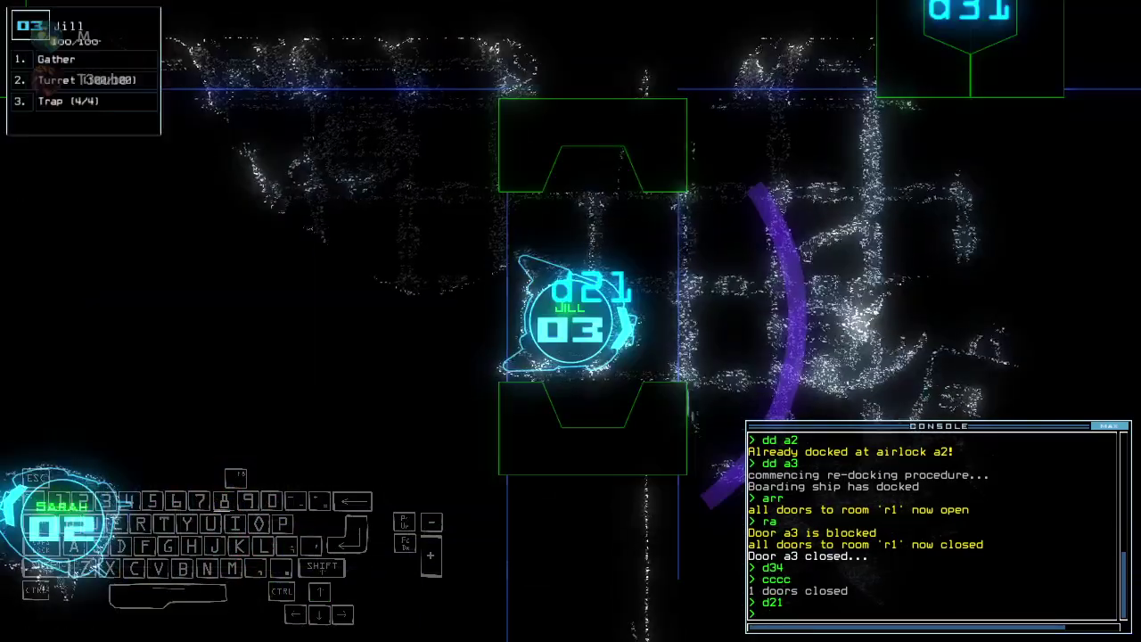
{"action": "key", "text": "Up"}
{"action": "type", "text": "cccc"}
{"action": "key", "text": "Return"}
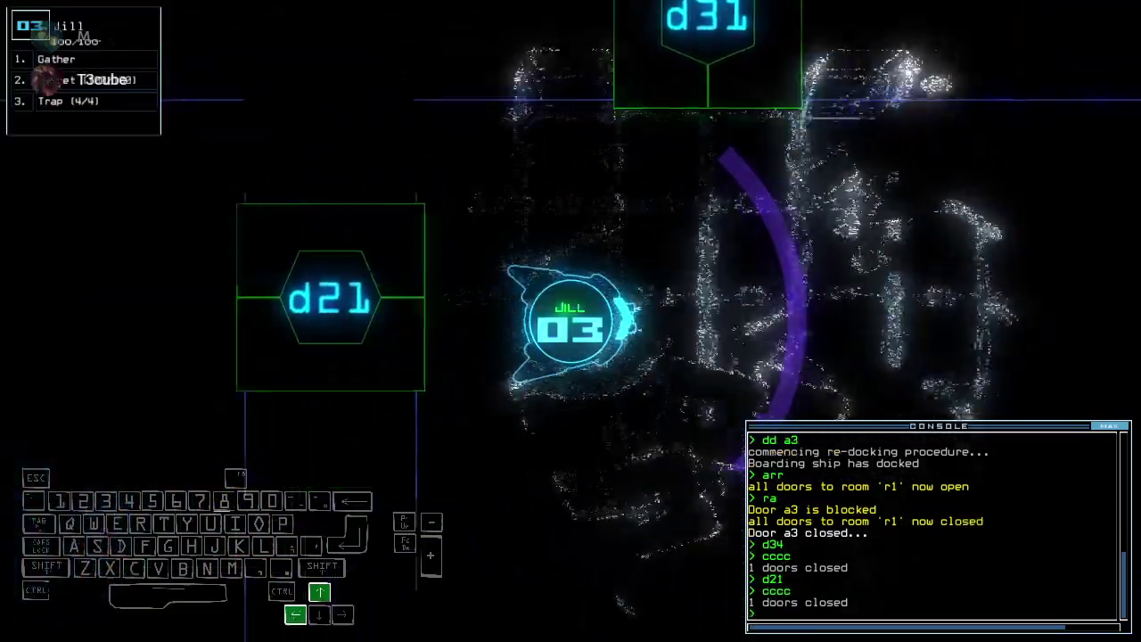
{"action": "key", "text": "space"}
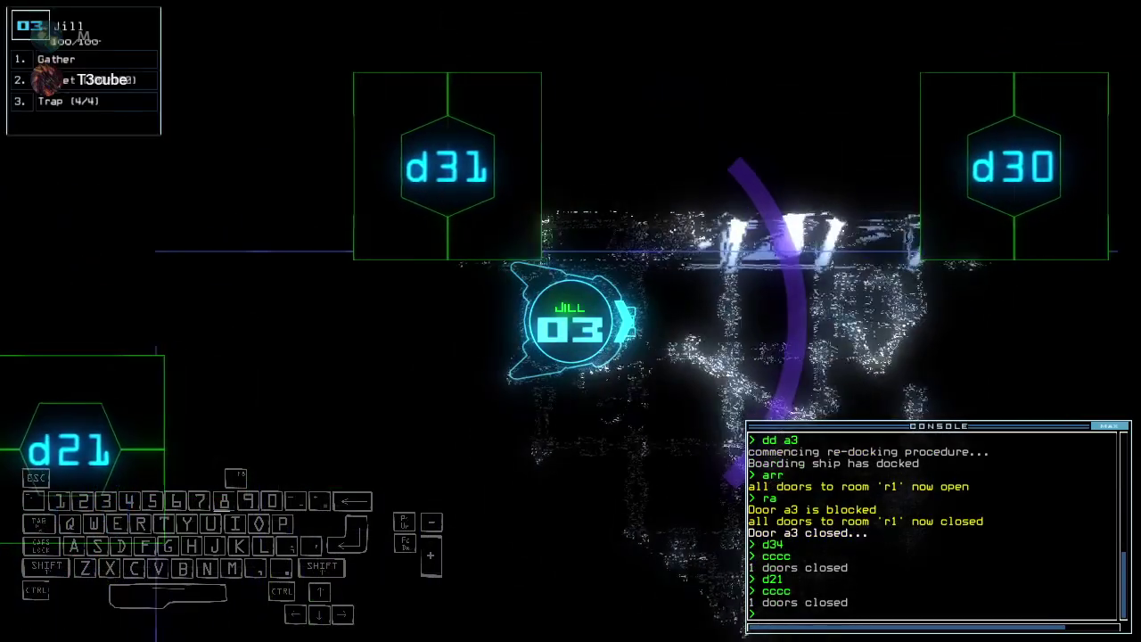
{"action": "key", "text": "space"}
{"action": "key", "text": "space"}
{"action": "key", "text": "Up"}
{"action": "key", "text": "Return"}
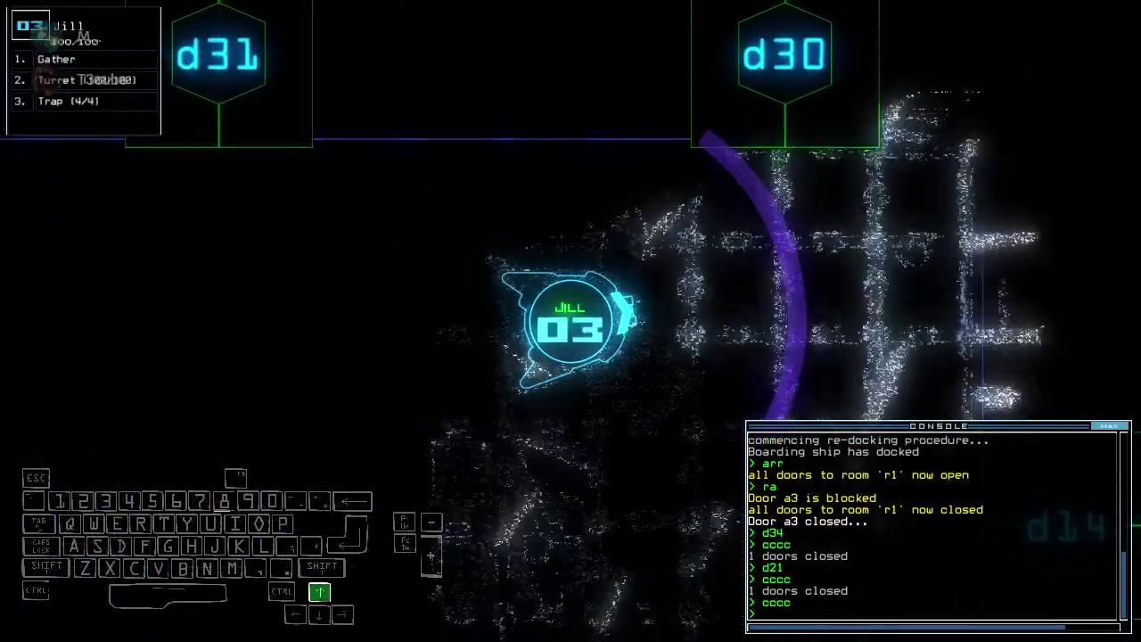
{"action": "key", "text": "space"}
{"action": "key", "text": "space"}
{"action": "type", "text": "d30"}
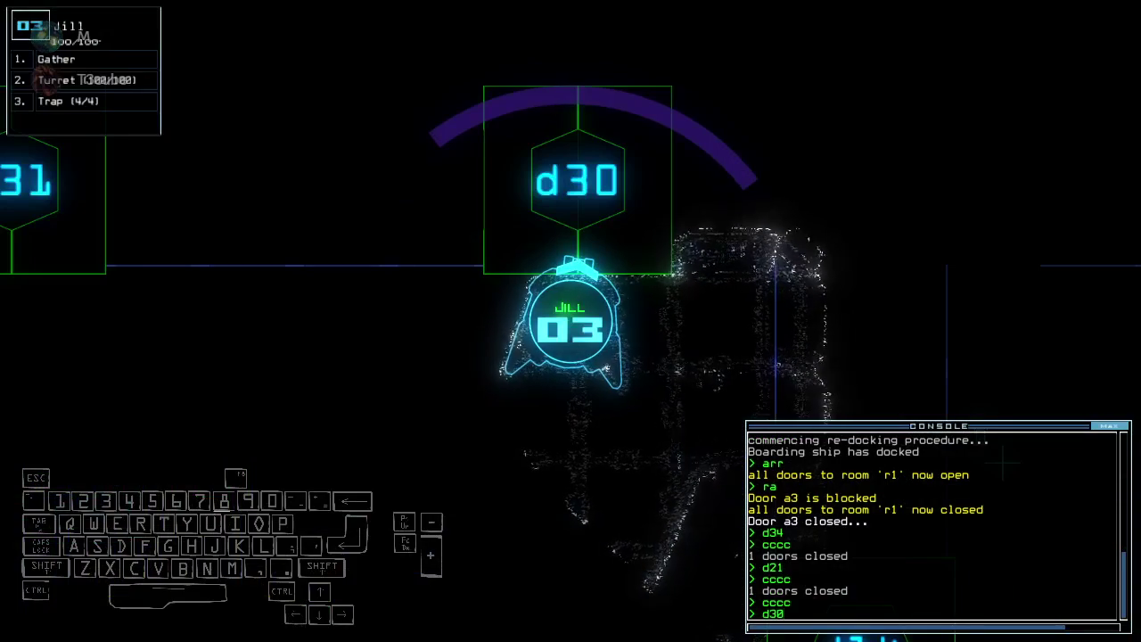
{"action": "type", "text": "cc"}
Open door d30, close it behind Jill, and drive her away
{"action": "key", "text": "Return"}
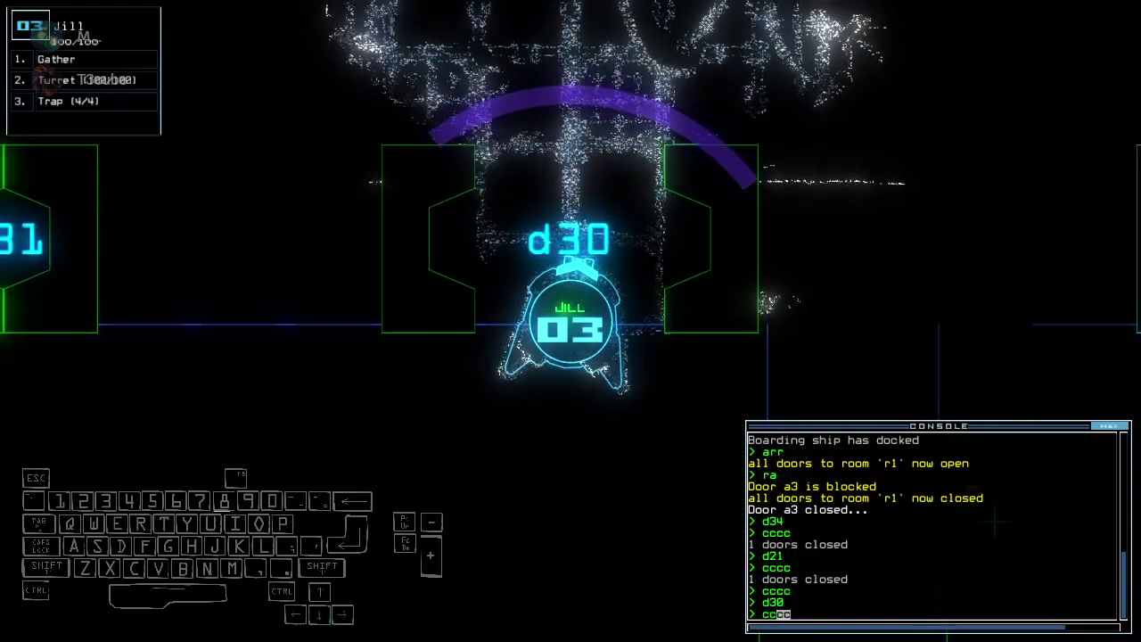
{"action": "key", "text": "Return"}
{"action": "key", "text": "Up"}
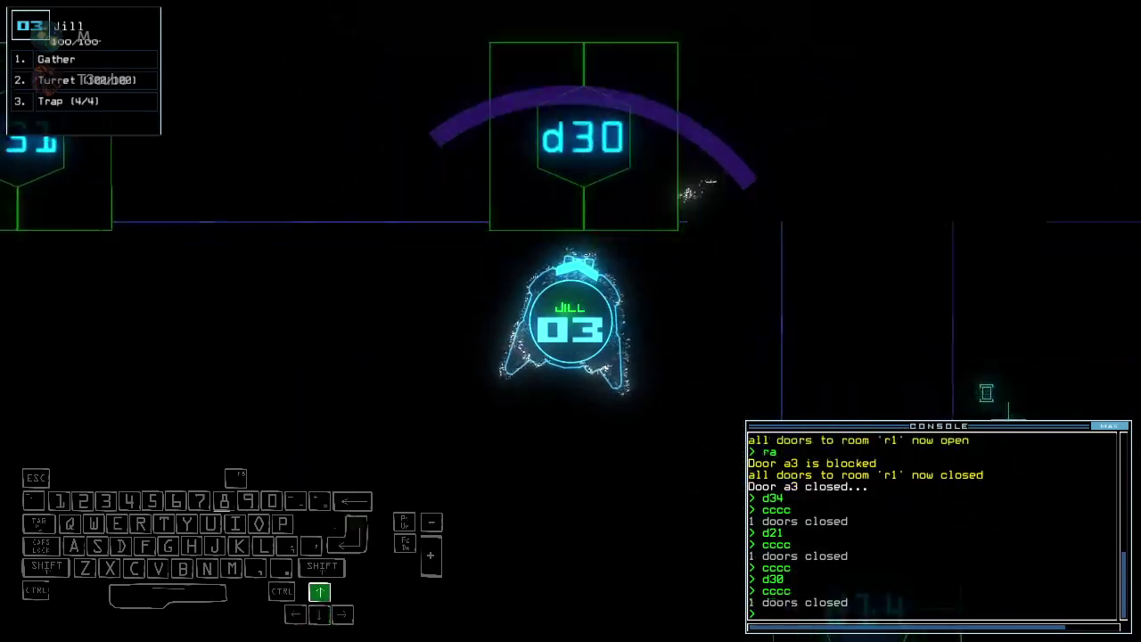
Reopen door d30, then arm and disable Jill's turret
{"action": "key", "text": "Return"}
{"action": "type", "text": "turret"}
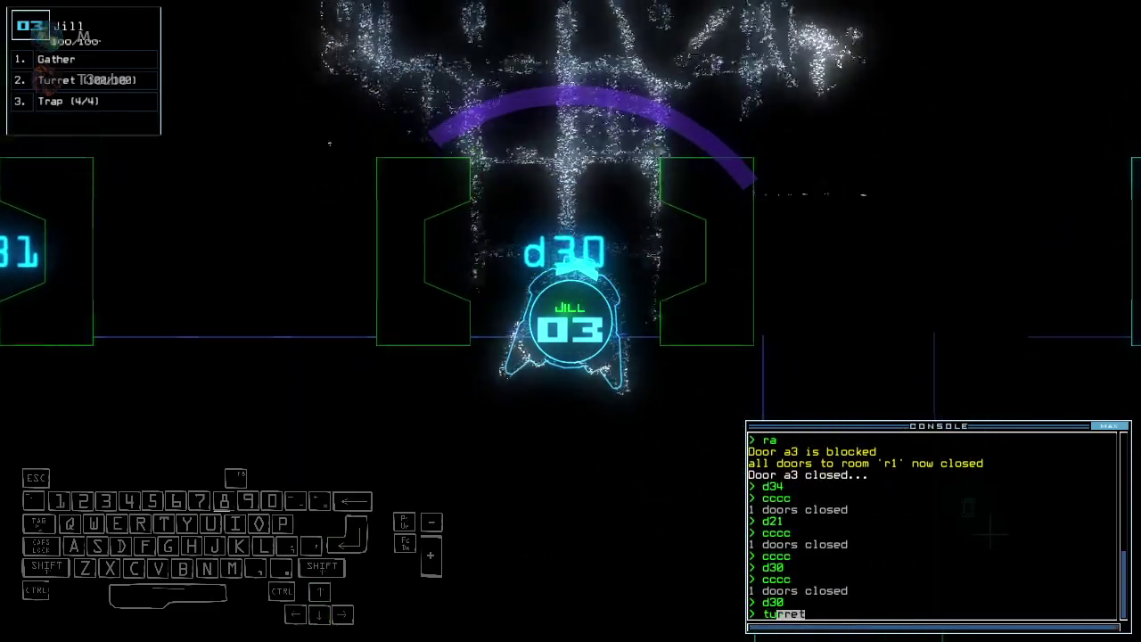
{"action": "key", "text": "Return"}
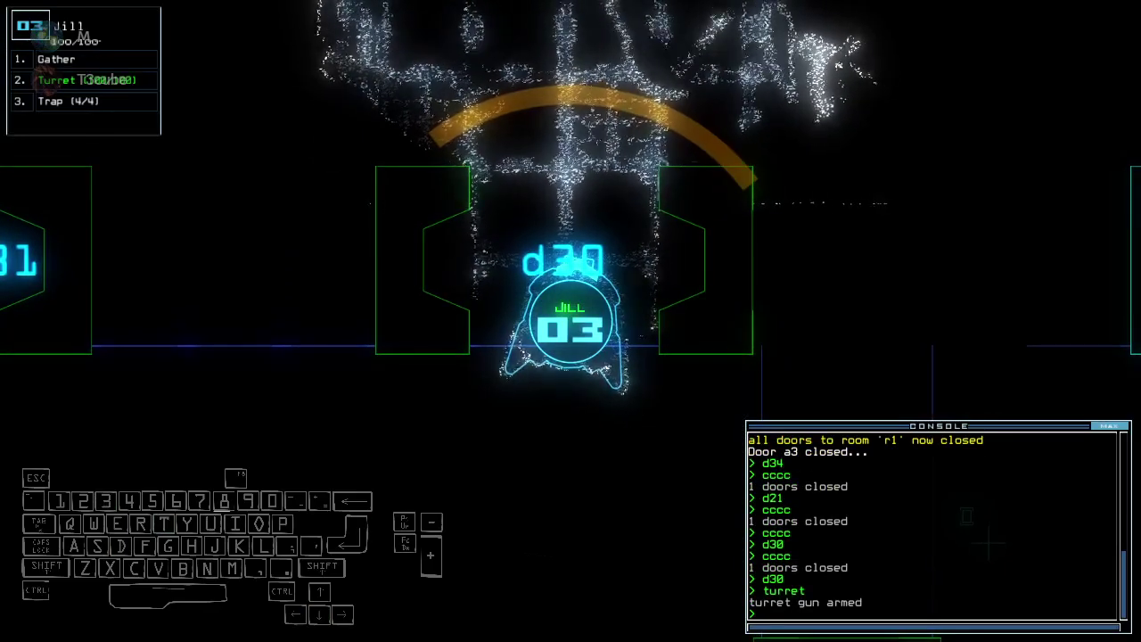
{"action": "key", "text": "Return"}
{"action": "key", "text": "Up"}
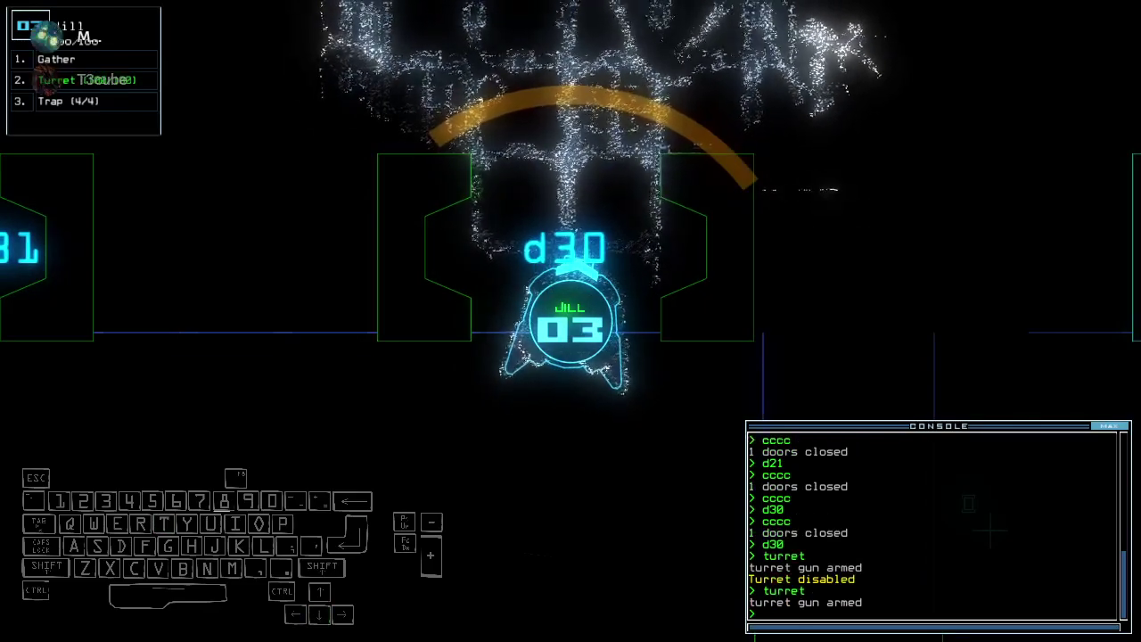
Drive drone 03 up and to the right, then turn left toward door d30
{"action": "key", "text": "Tab"}
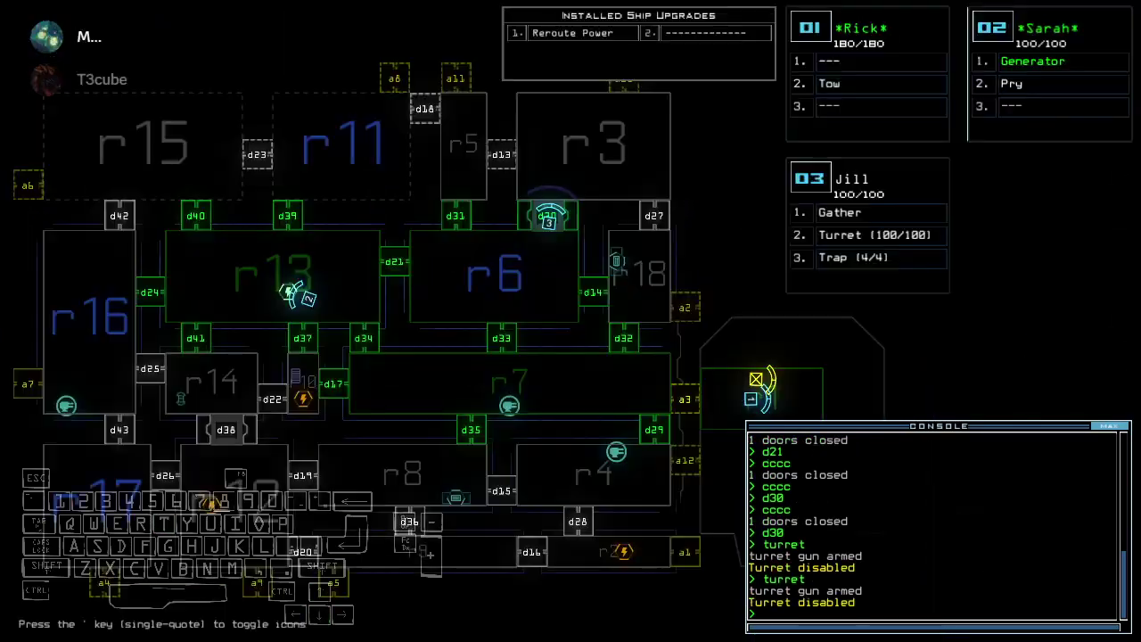
{"action": "key", "text": "Tab"}
{"action": "key", "text": "Up"}
{"action": "key", "text": "Right"}
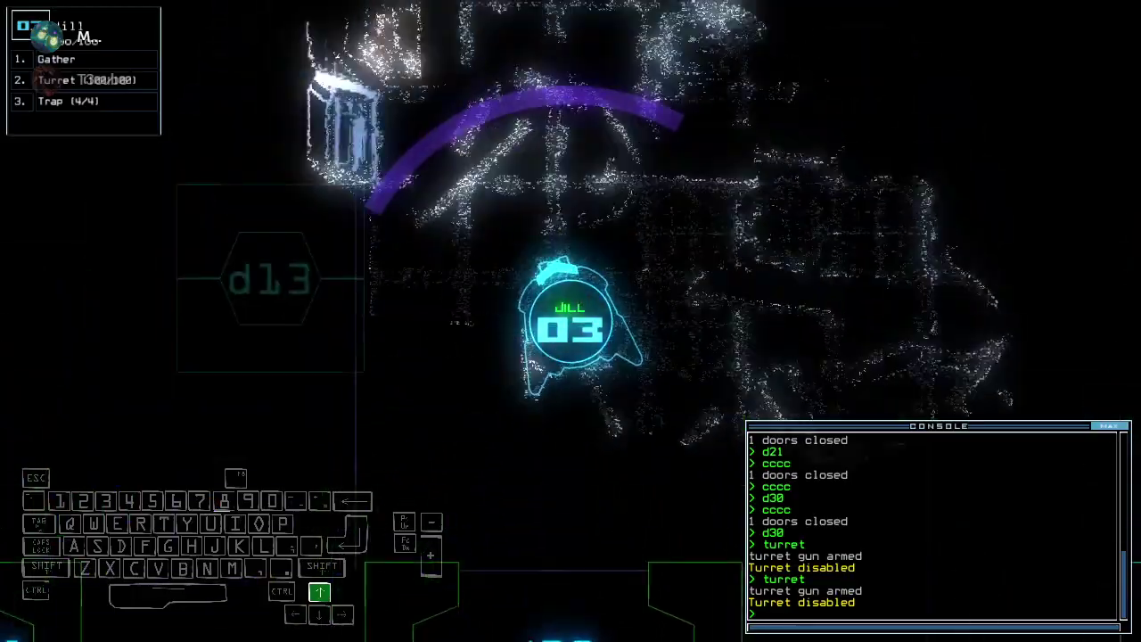
{"action": "key", "text": "Right"}
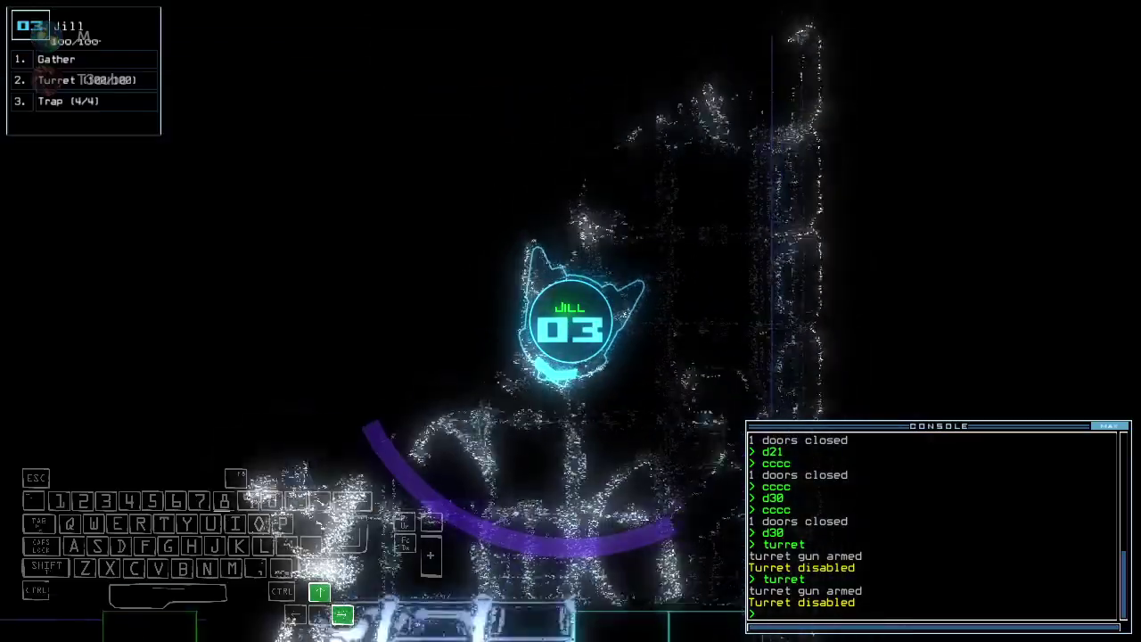
{"action": "key", "text": "Left"}
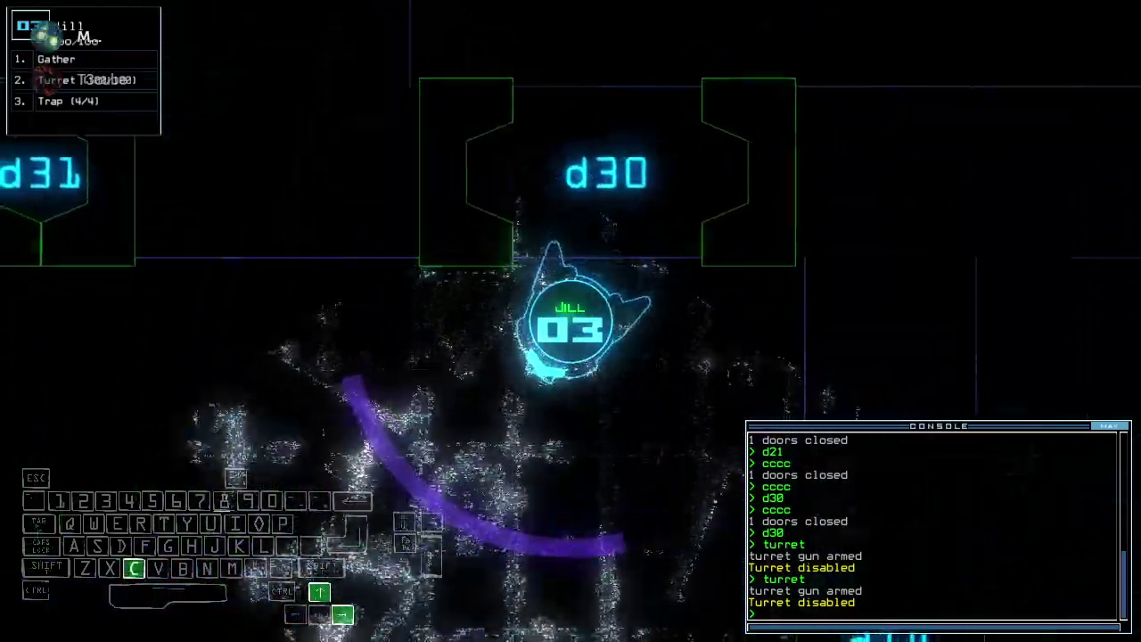
{"action": "type", "text": "cccc"}
Close the door behind drone 03, reroute power to r13, r11 and r5, and head toward d21
{"action": "key", "text": "Return"}
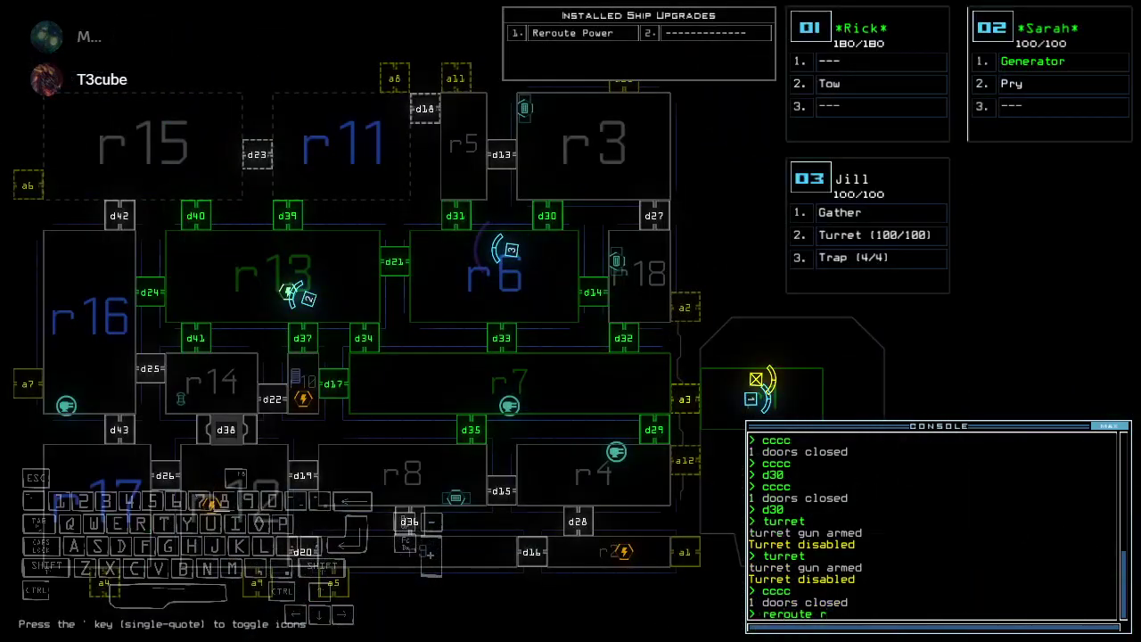
{"action": "type", "text": "13 r11 r5"}
{"action": "key", "text": "Return"}
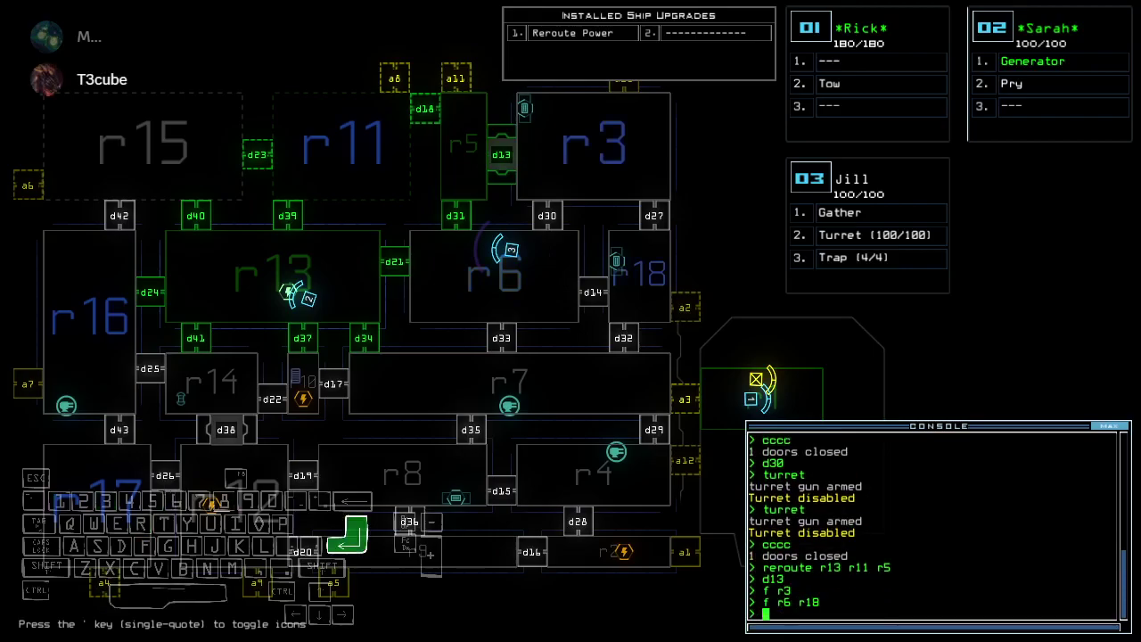
{"action": "key", "text": "Up"}
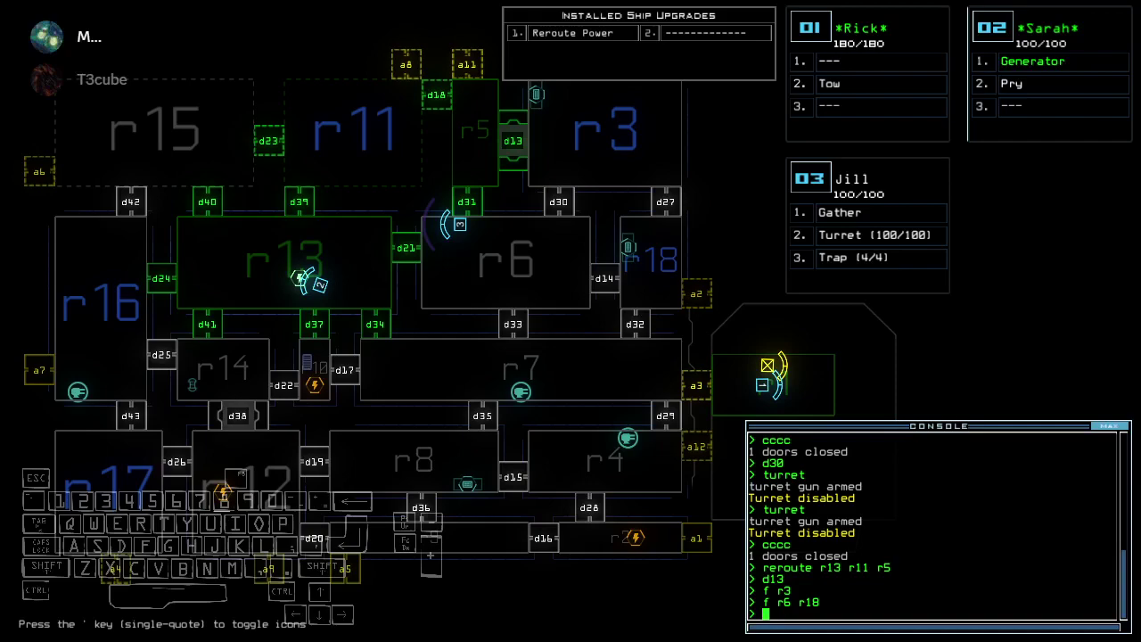
{"action": "key", "text": "Left"}
Drive drone 03 through door d31 and close it behind the drone
{"action": "key", "text": "Up"}
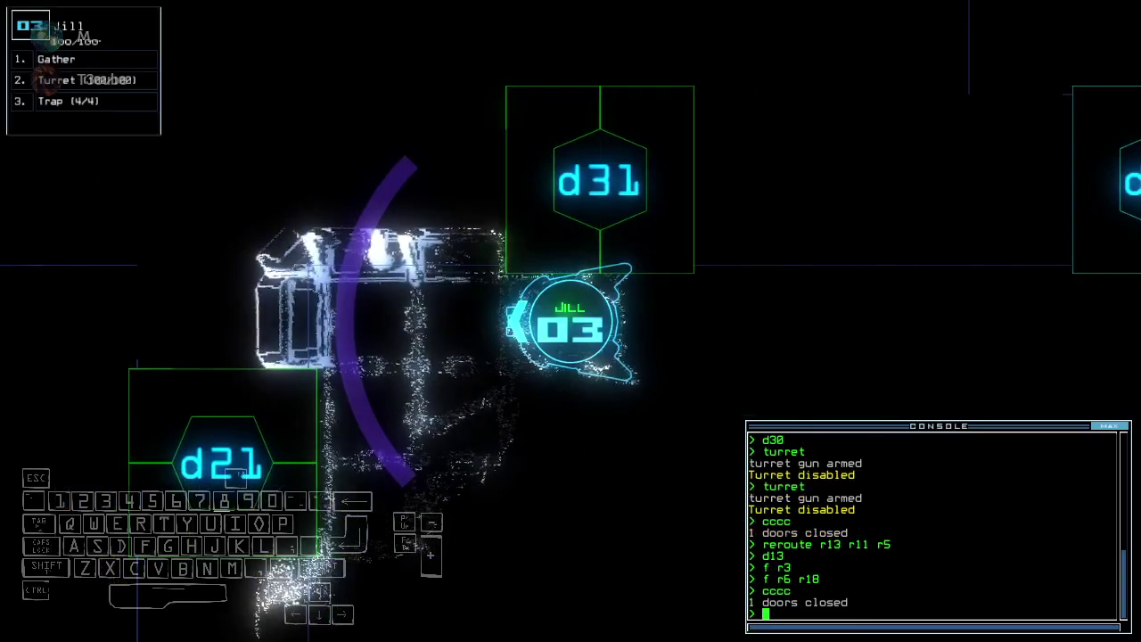
{"action": "type", "text": "d31"}
{"action": "key", "text": "Return"}
{"action": "key", "text": "Up"}
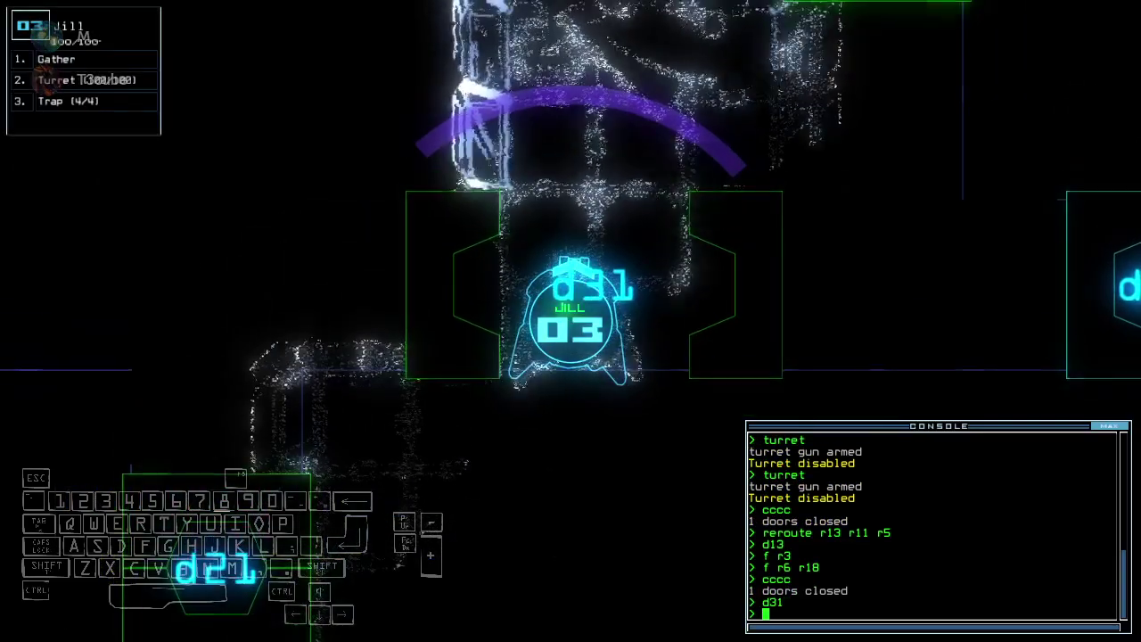
{"action": "type", "text": "cccc"}
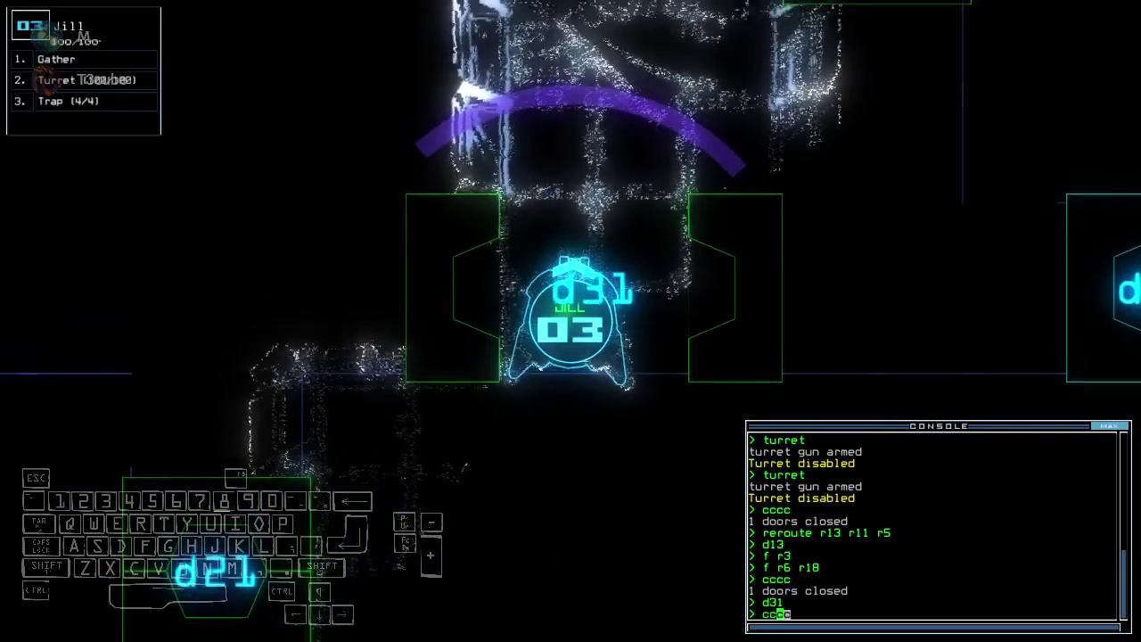
{"action": "key", "text": "Up"}
{"action": "key", "text": "Return"}
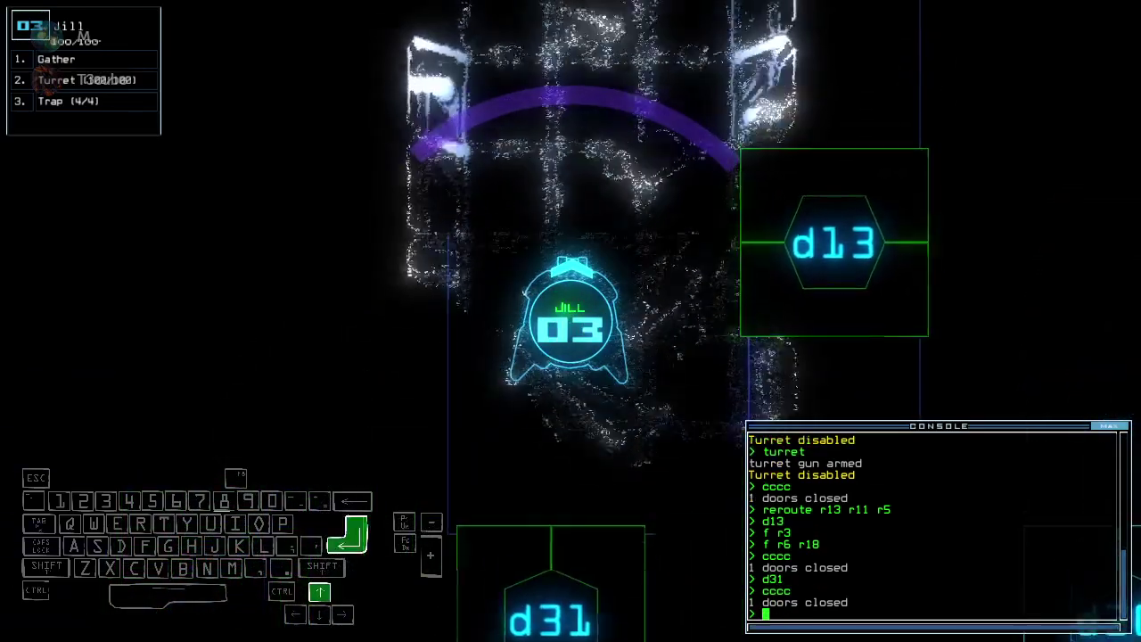
{"action": "key", "text": "Left"}
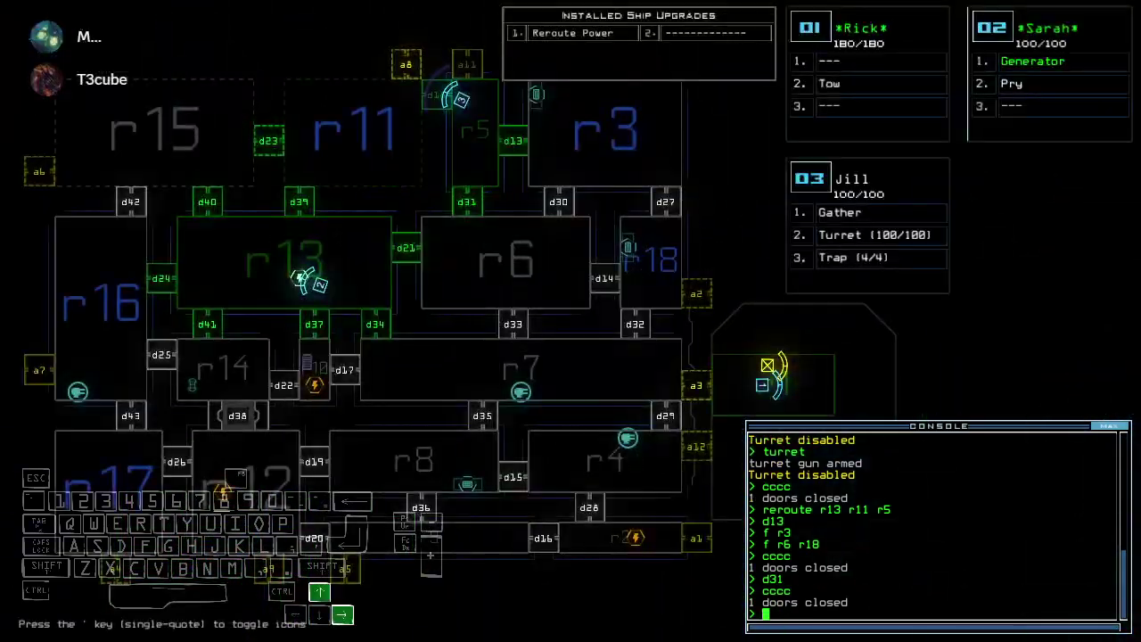
{"action": "type", "text": "d18"}
Take drone 03 through door d18 toward room r11 and close the door behind it
{"action": "key", "text": "Return"}
{"action": "key", "text": "Left"}
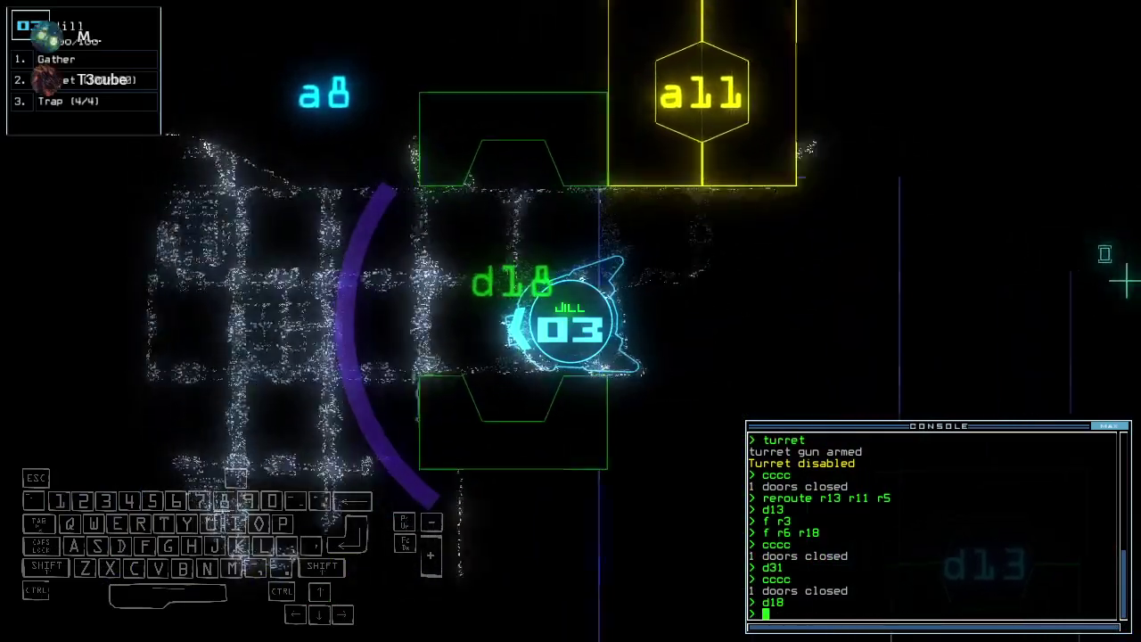
{"action": "type", "text": "tu"}
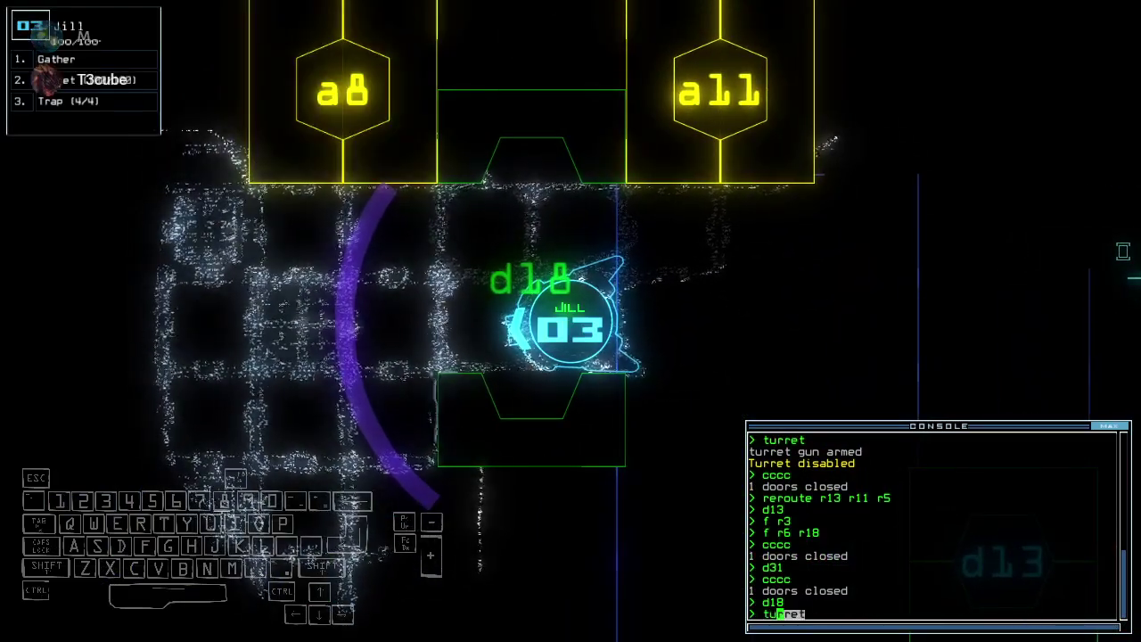
{"action": "key", "text": "Right"}
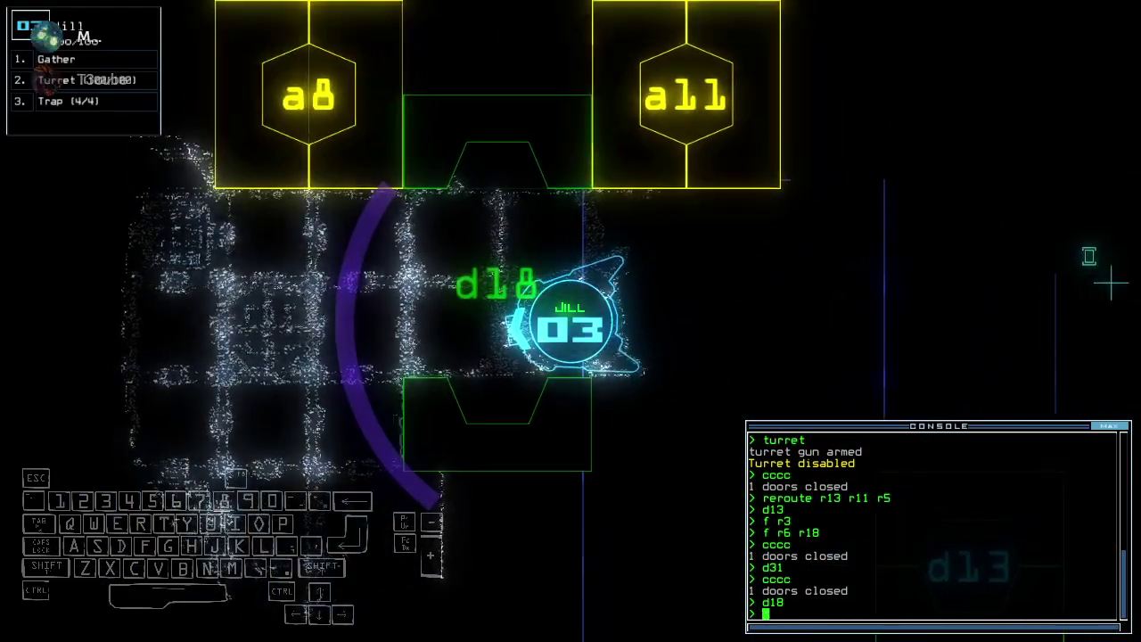
{"action": "key", "text": "Up"}
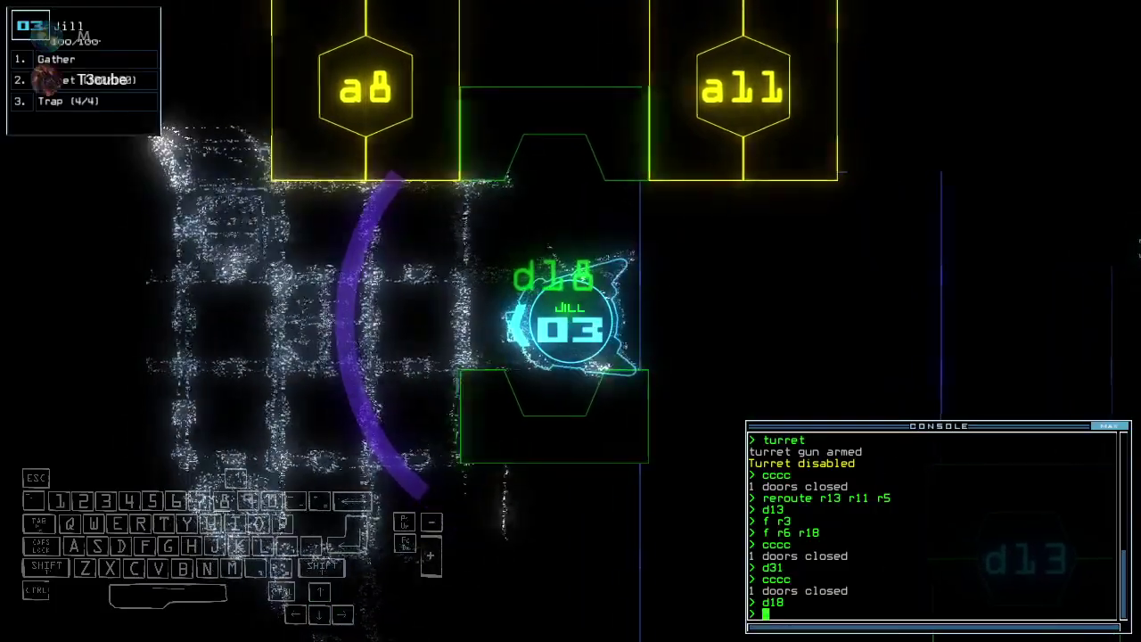
{"action": "key", "text": "Up"}
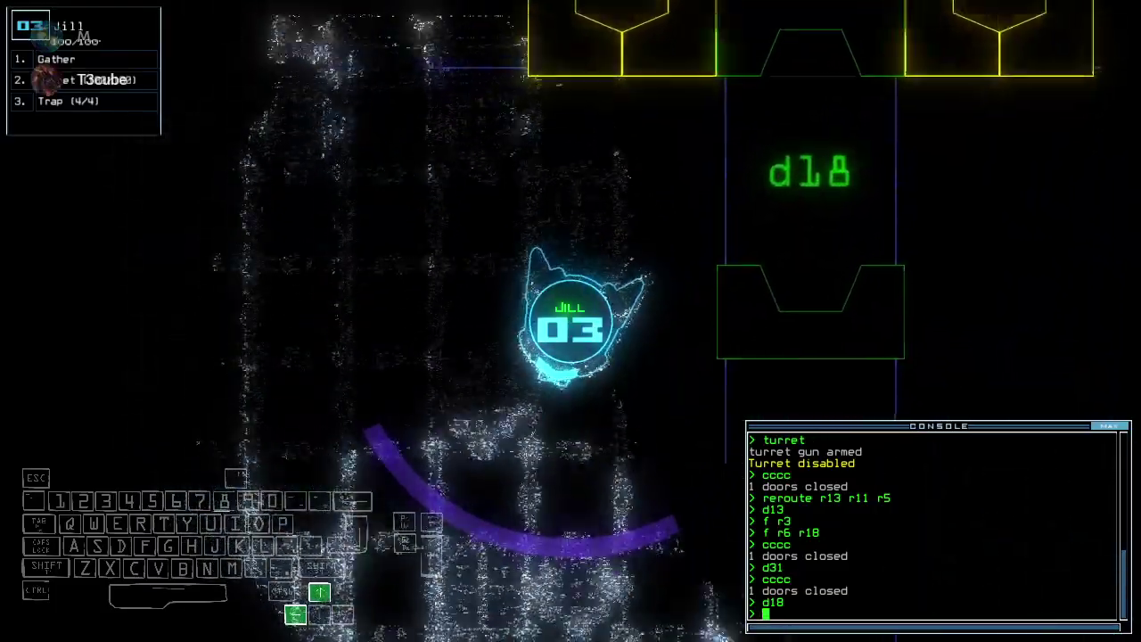
{"action": "type", "text": "f r11"}
{"action": "key", "text": "Return"}
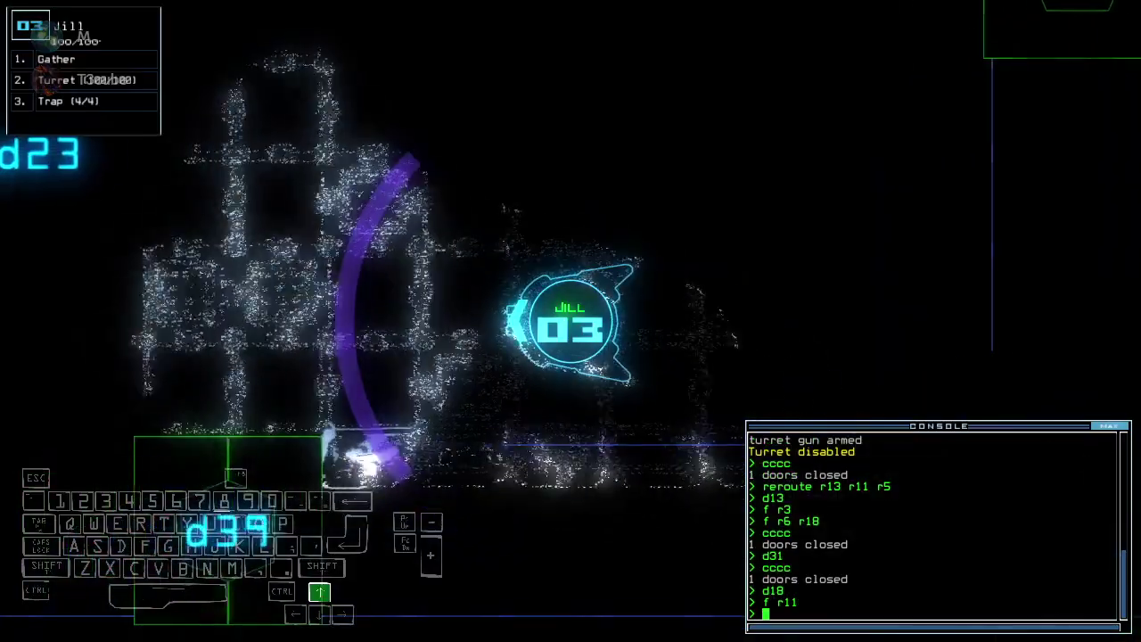
{"action": "key", "text": "Up"}
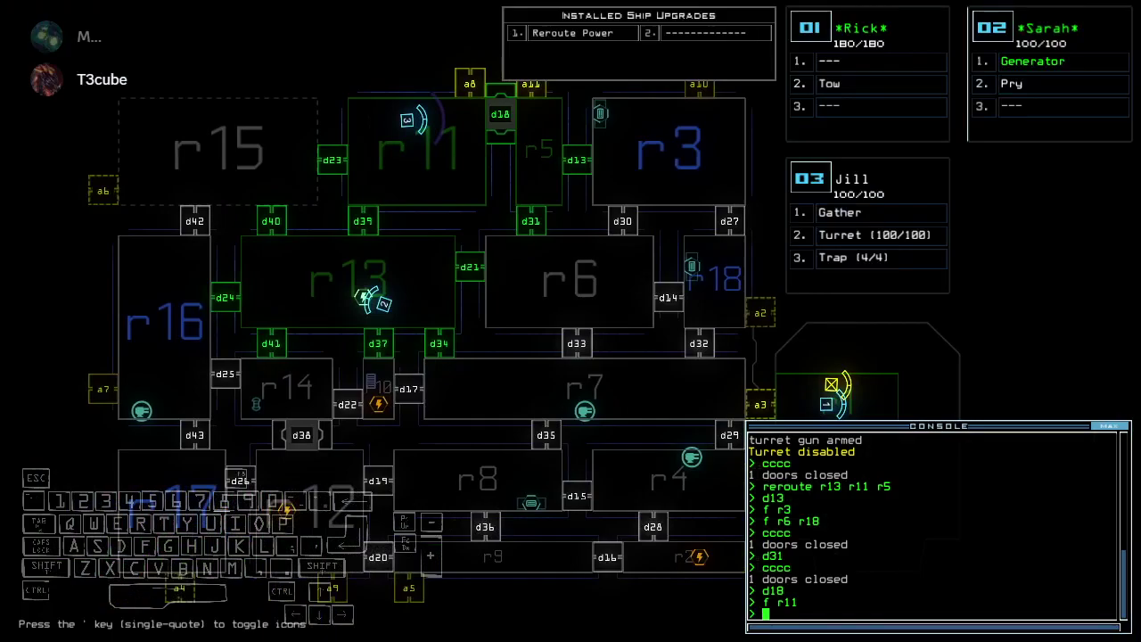
{"action": "key", "text": "Up"}
{"action": "type", "text": "cccc"}
{"action": "key", "text": "Return"}
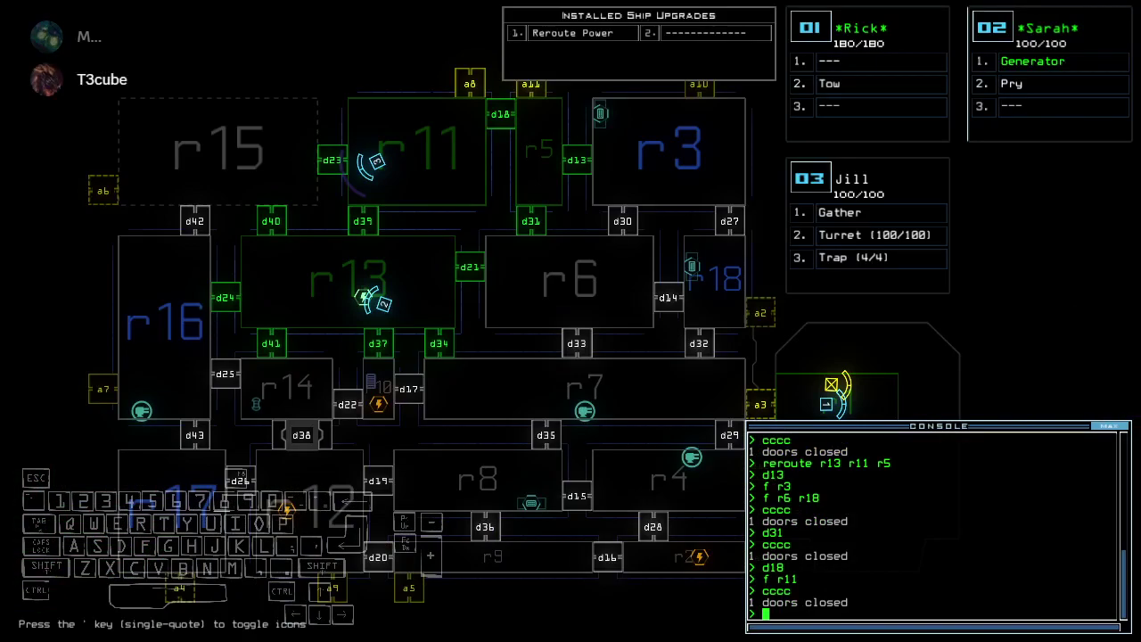
{"action": "type", "text": "d23"}
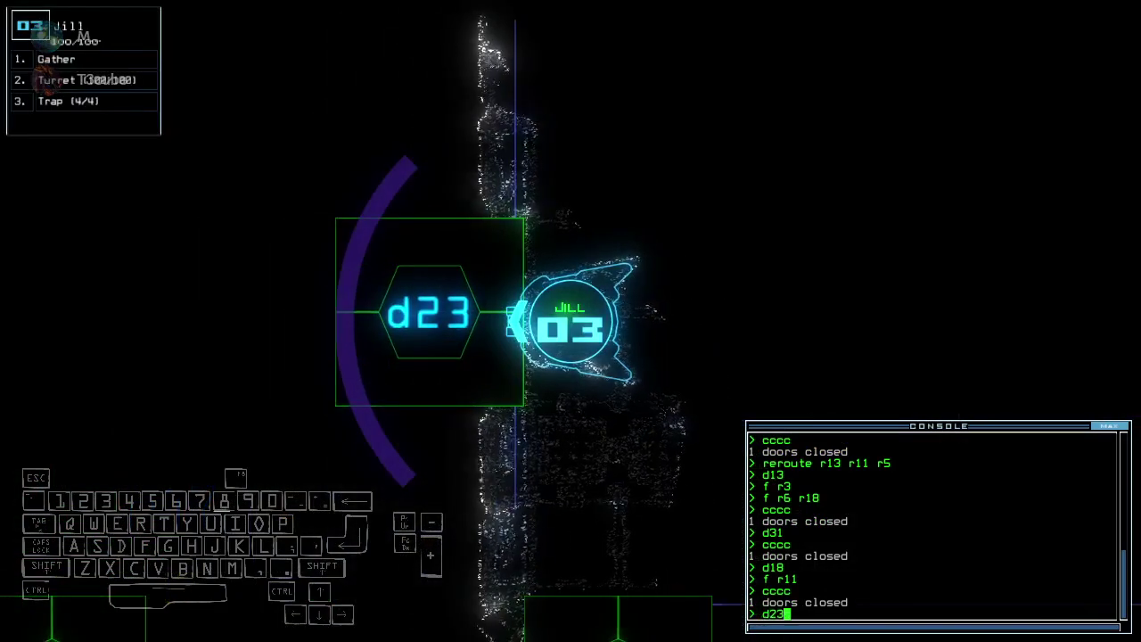
Drive drone 03 through door d23 and explore room r15
{"action": "key", "text": "Return"}
{"action": "key", "text": "Up"}
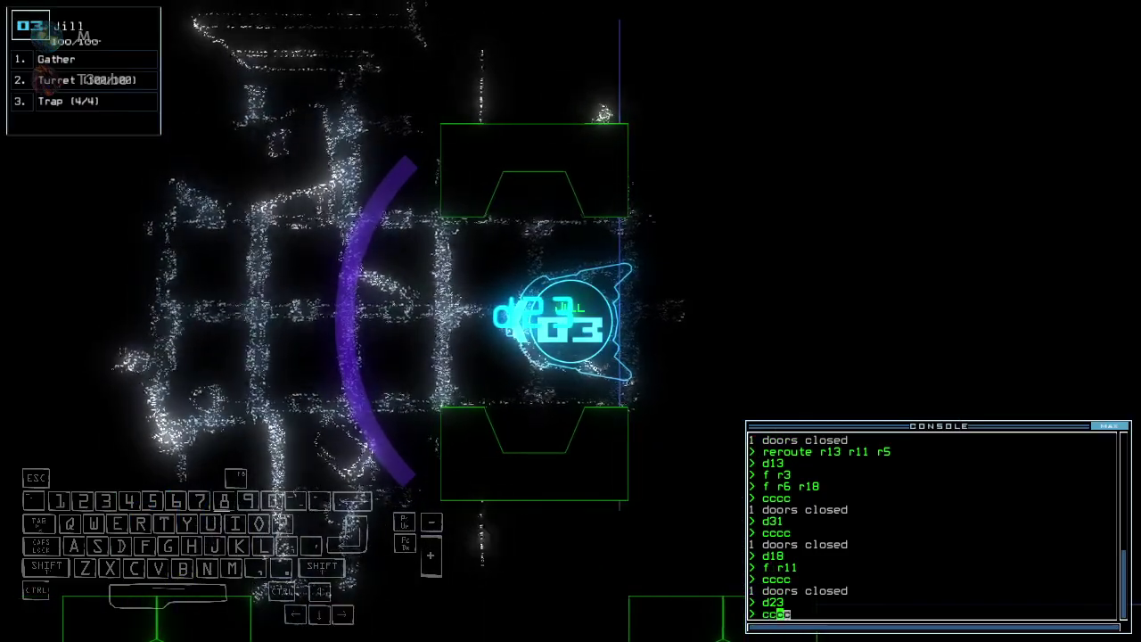
{"action": "key", "text": "Up"}
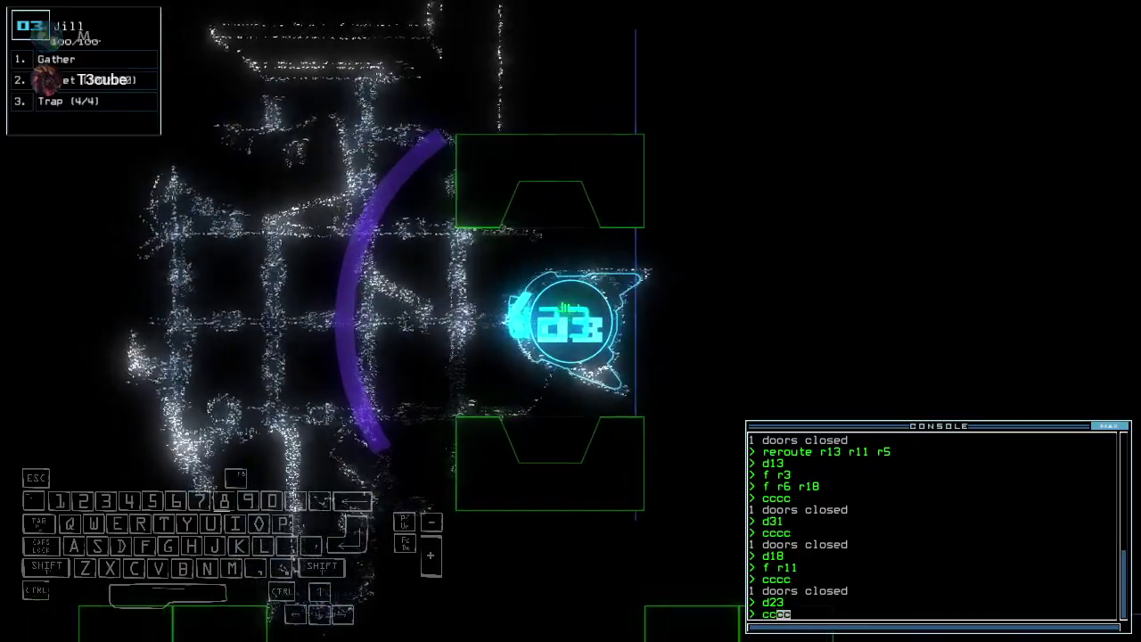
{"action": "key", "text": "Up"}
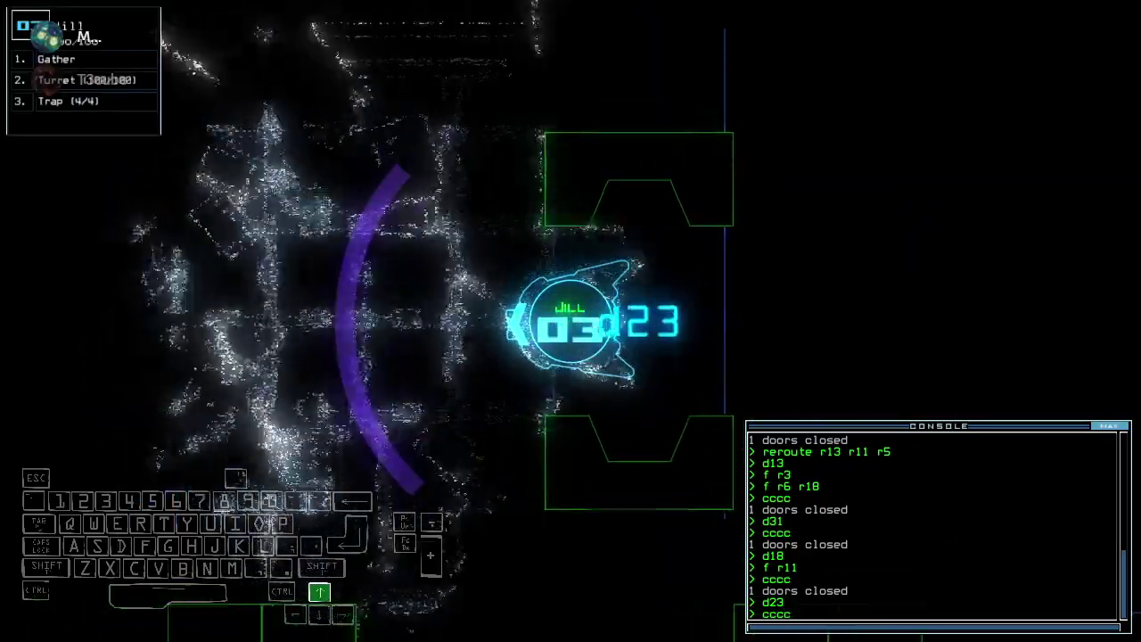
{"action": "key", "text": "Left"}
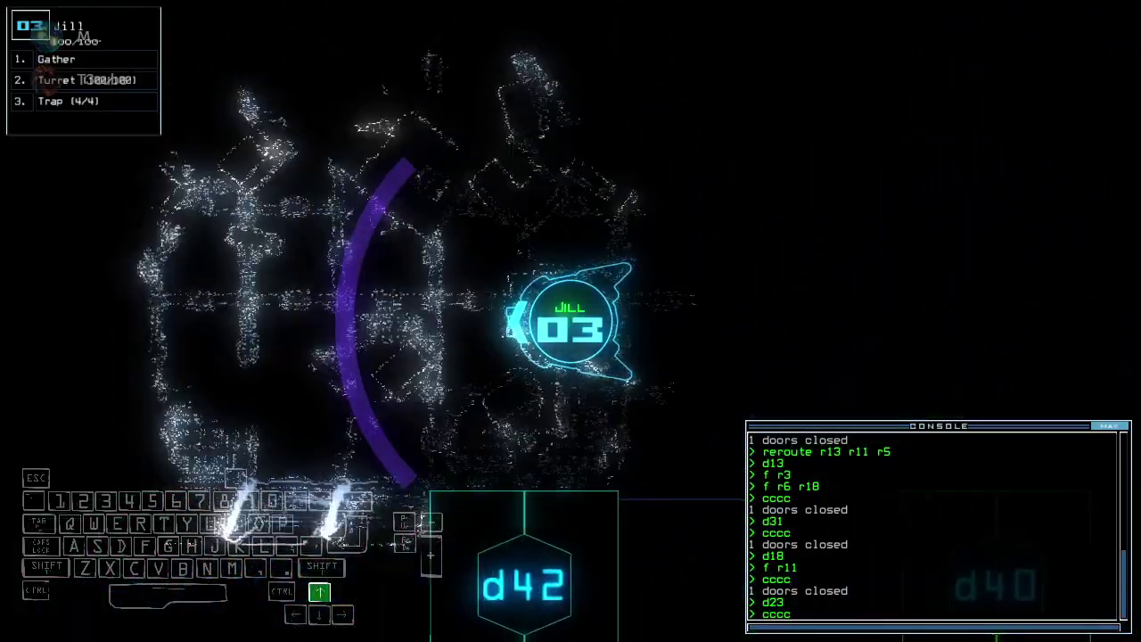
{"action": "key", "text": "Right"}
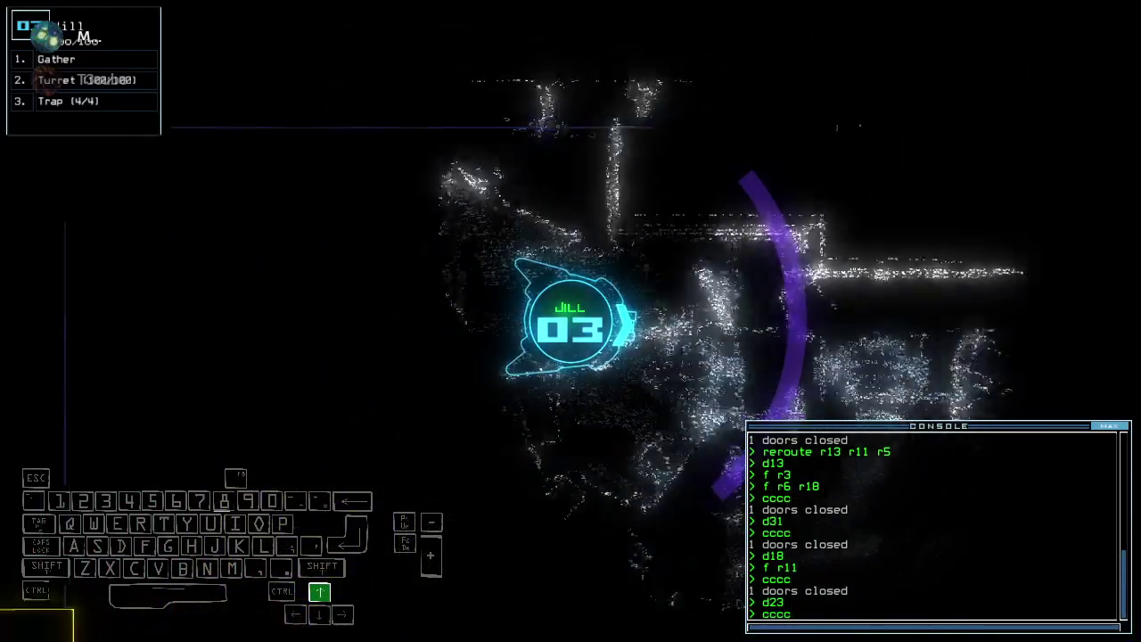
Close the doors behind drone 03, including d40, and shift the ship map
{"action": "key", "text": "Return"}
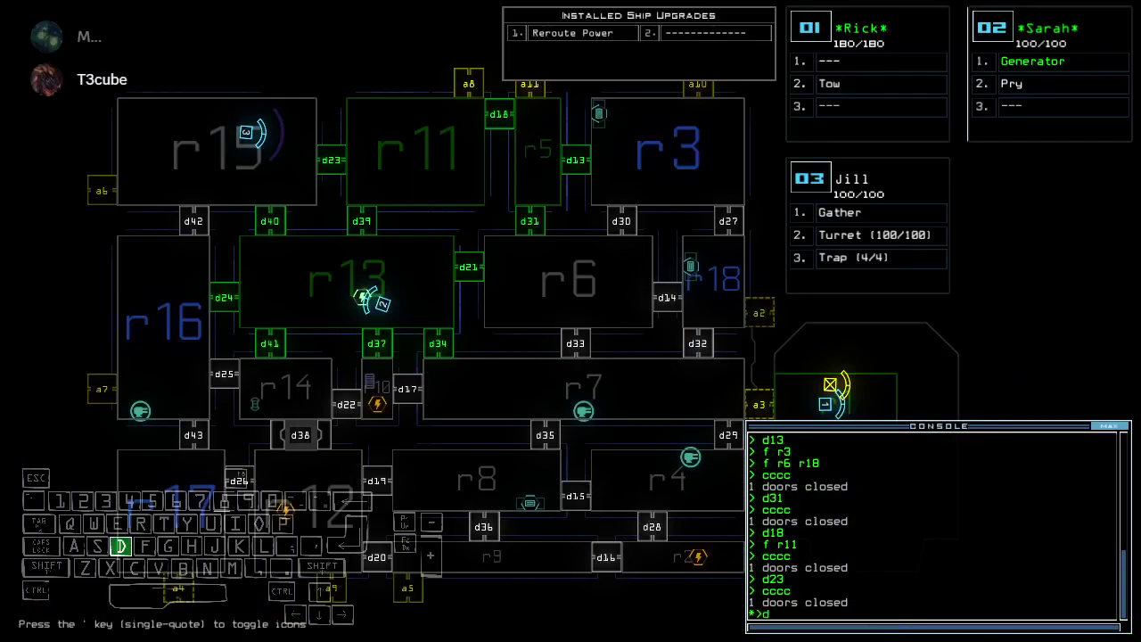
{"action": "key", "text": "Up"}
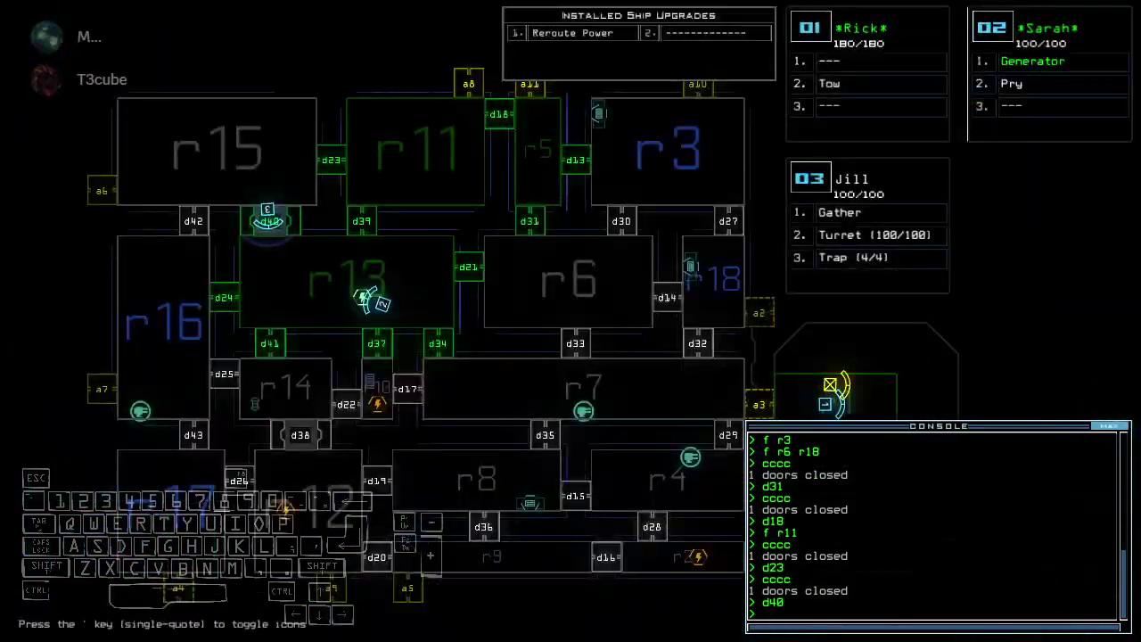
{"action": "type", "text": "cccc"}
{"action": "key", "text": "Return"}
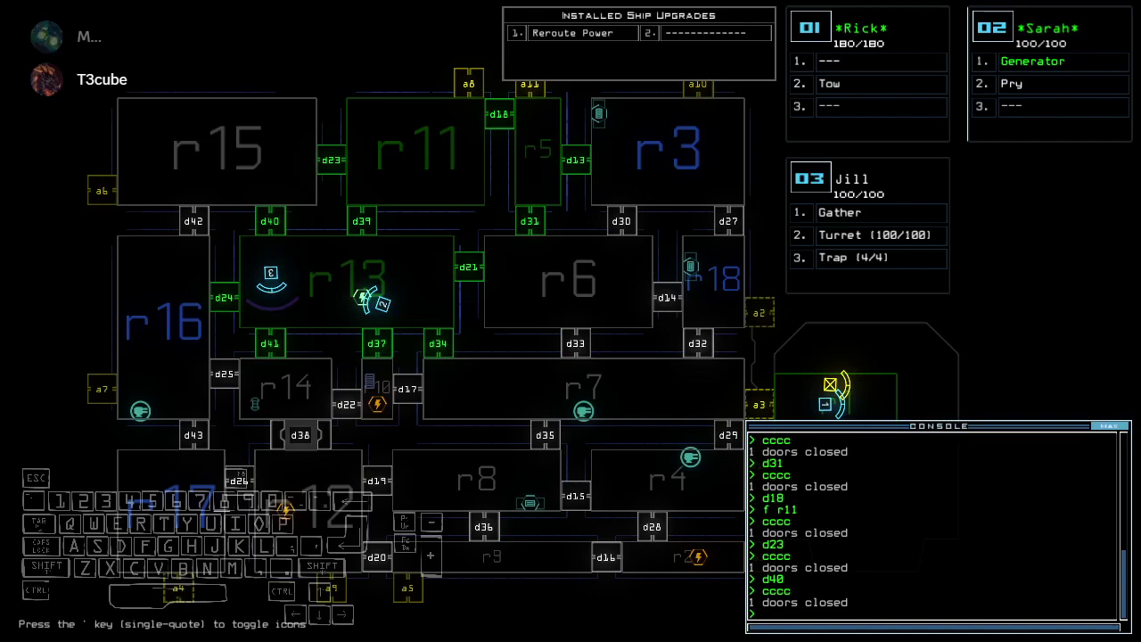
{"action": "key", "text": "Right"}
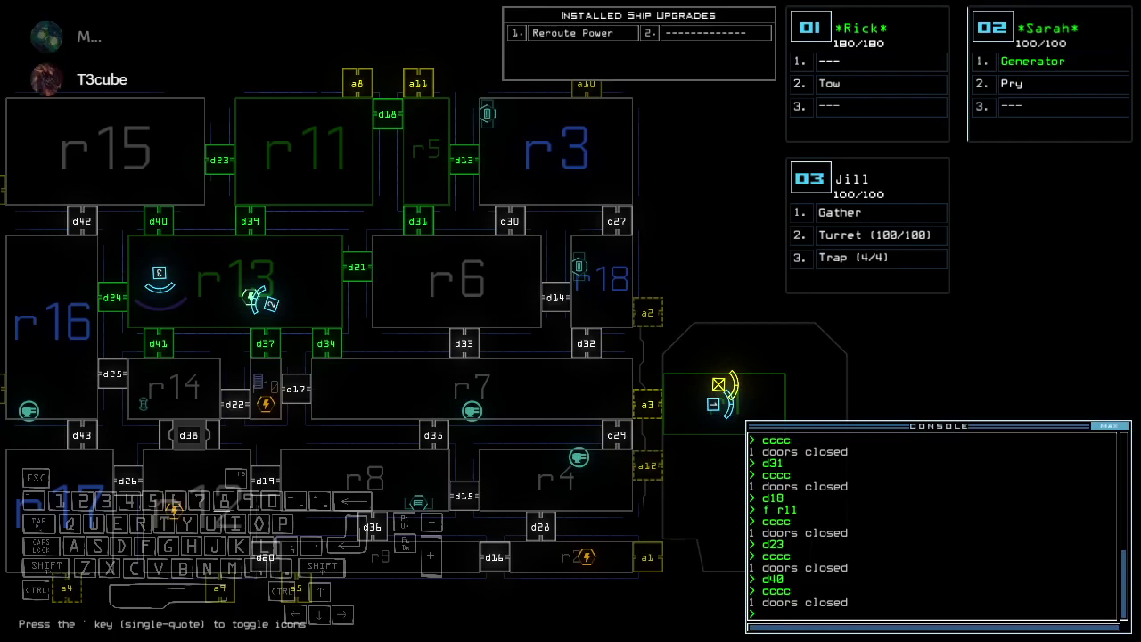
Check Sarah's camera, then drive Jill through door d41 and close it behind her
{"action": "key", "text": "Tab"}
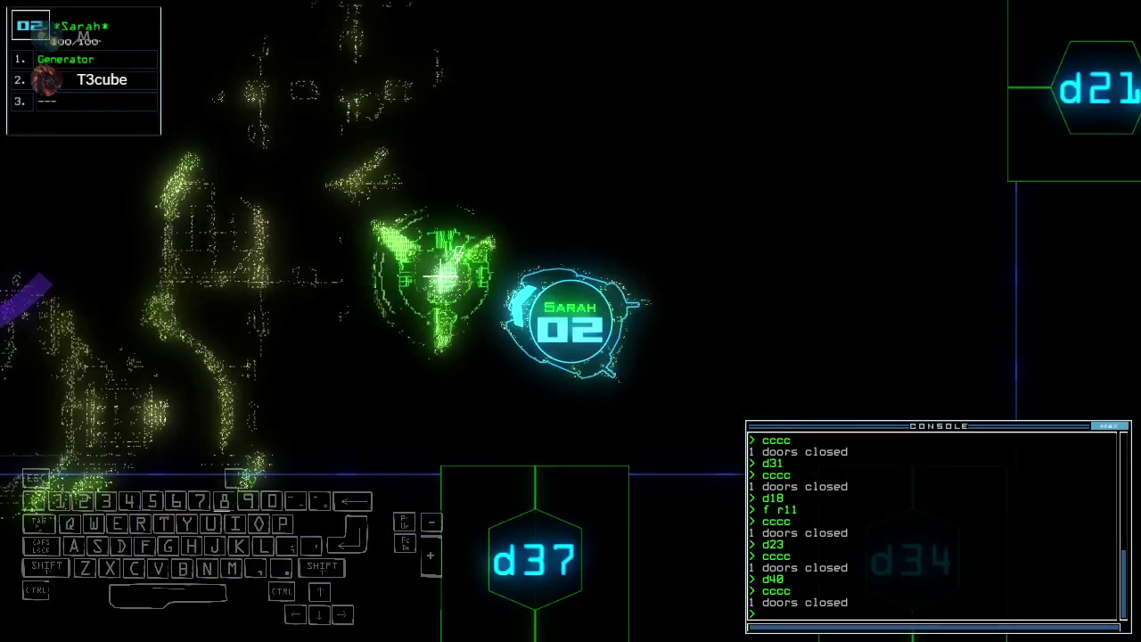
{"action": "key", "text": "Tab"}
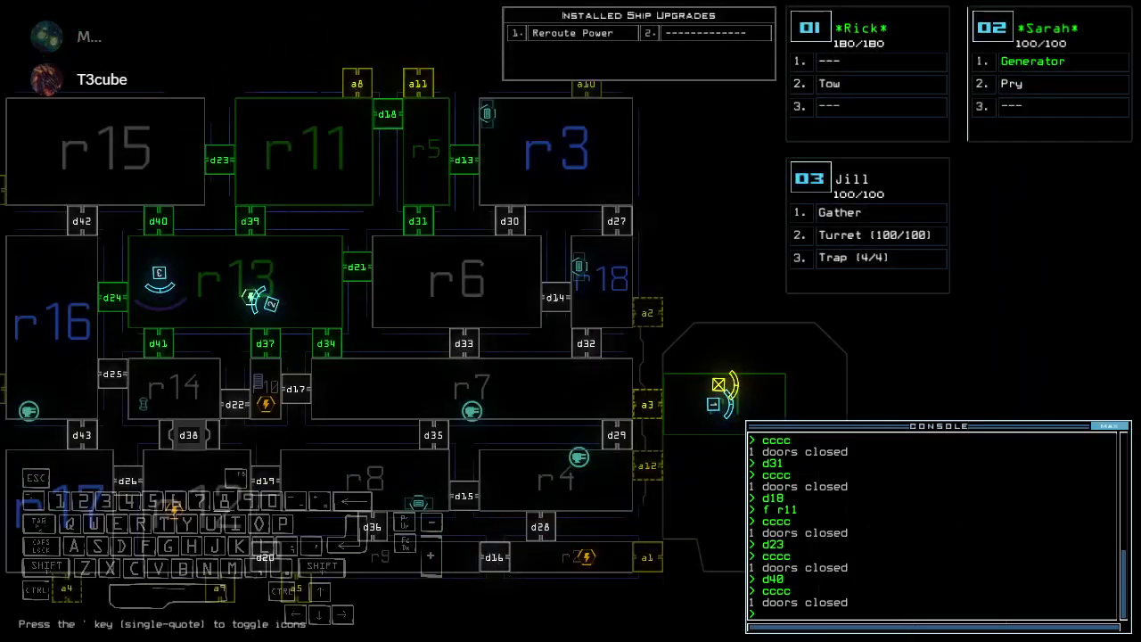
{"action": "type", "text": "3"}
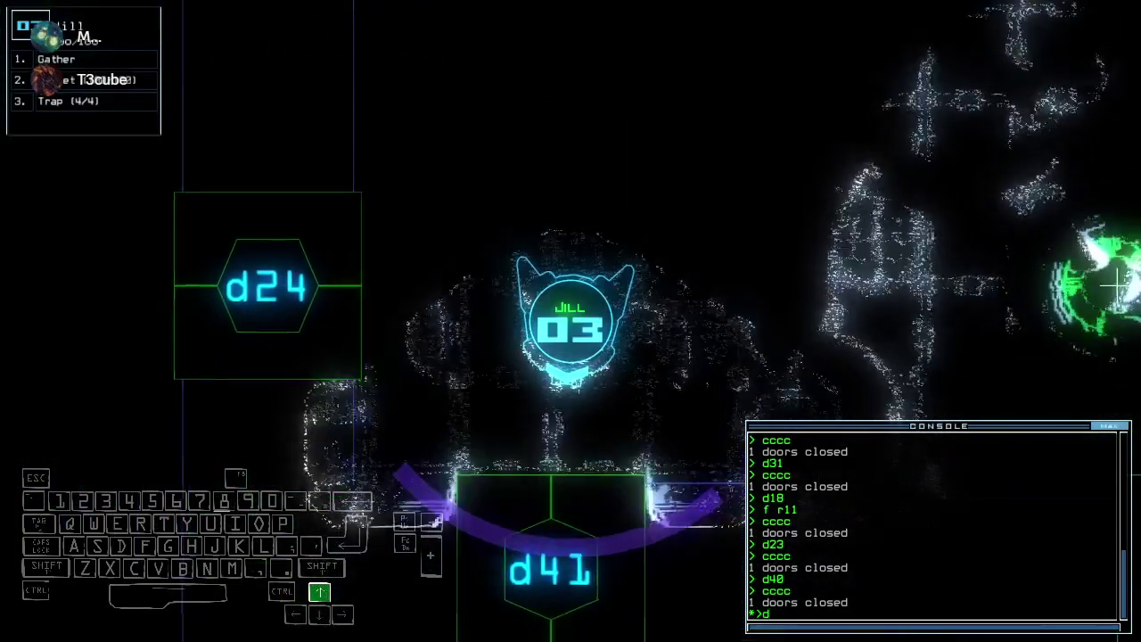
{"action": "type", "text": "d41"}
{"action": "key", "text": "Return"}
{"action": "key", "text": "Tab"}
{"action": "key", "text": "Tab"}
{"action": "key", "text": "Up"}
{"action": "key", "text": "Up"}
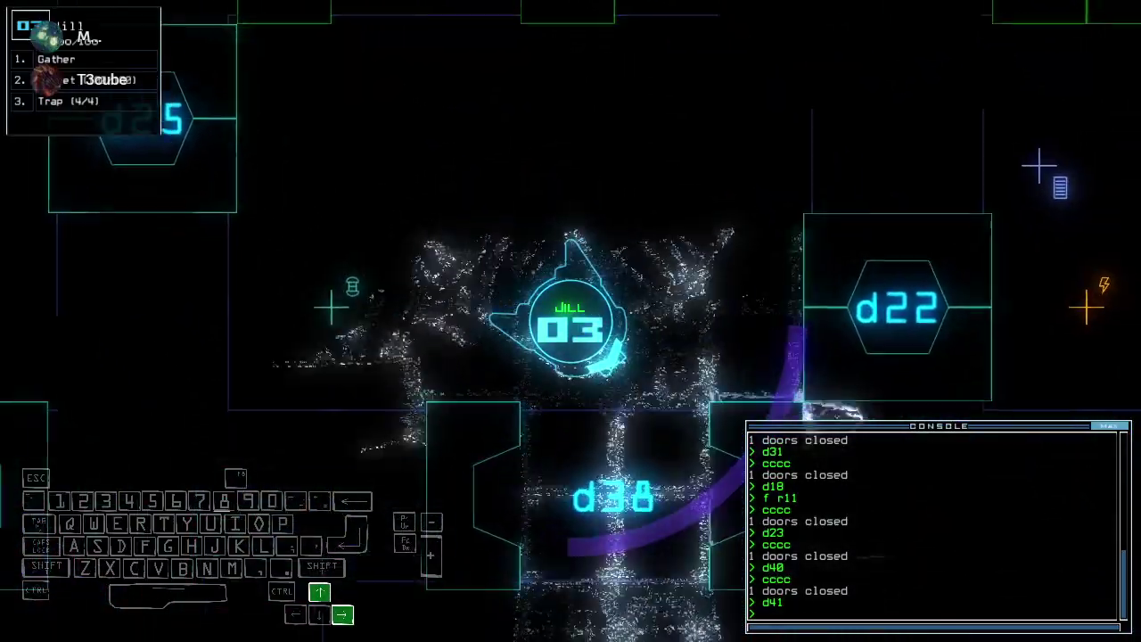
{"action": "type", "text": "cccc"}
{"action": "key", "text": "Return"}
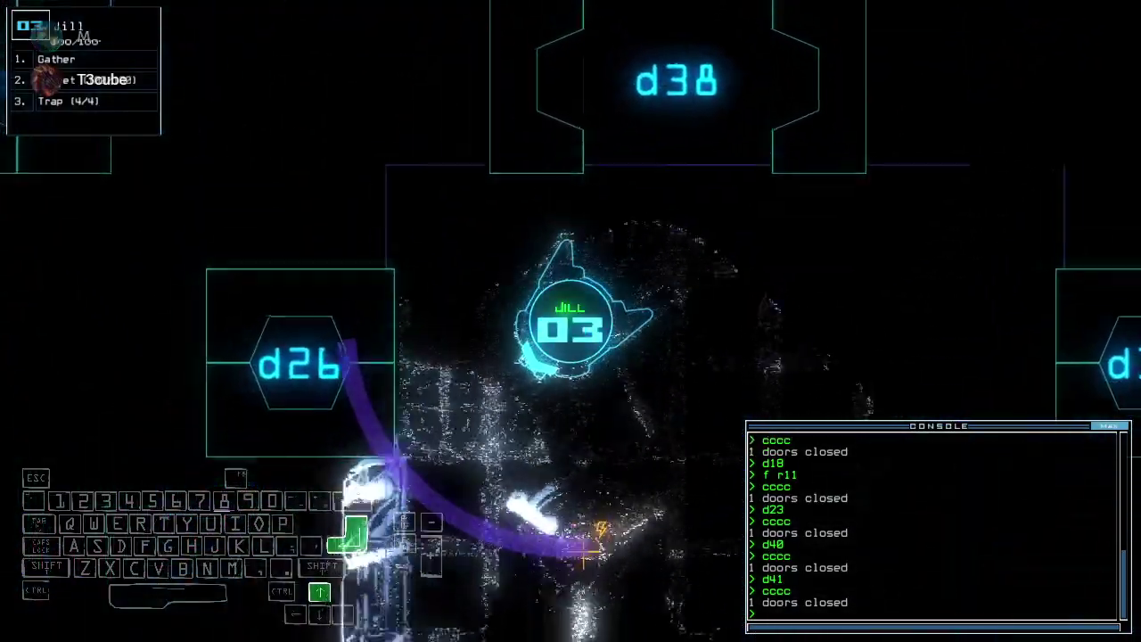
{"action": "key", "text": "Tab"}
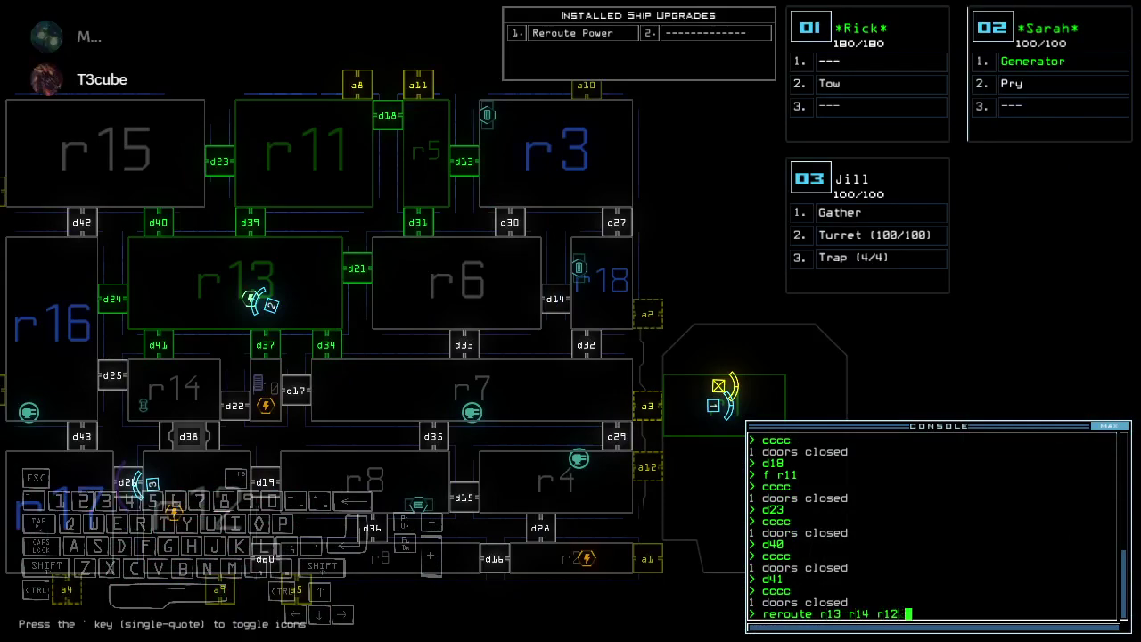
Reroute power through r13, r14, r12 and r17, open d26, and drive Jill onward
{"action": "key", "text": "Return"}
{"action": "key", "text": "Tab"}
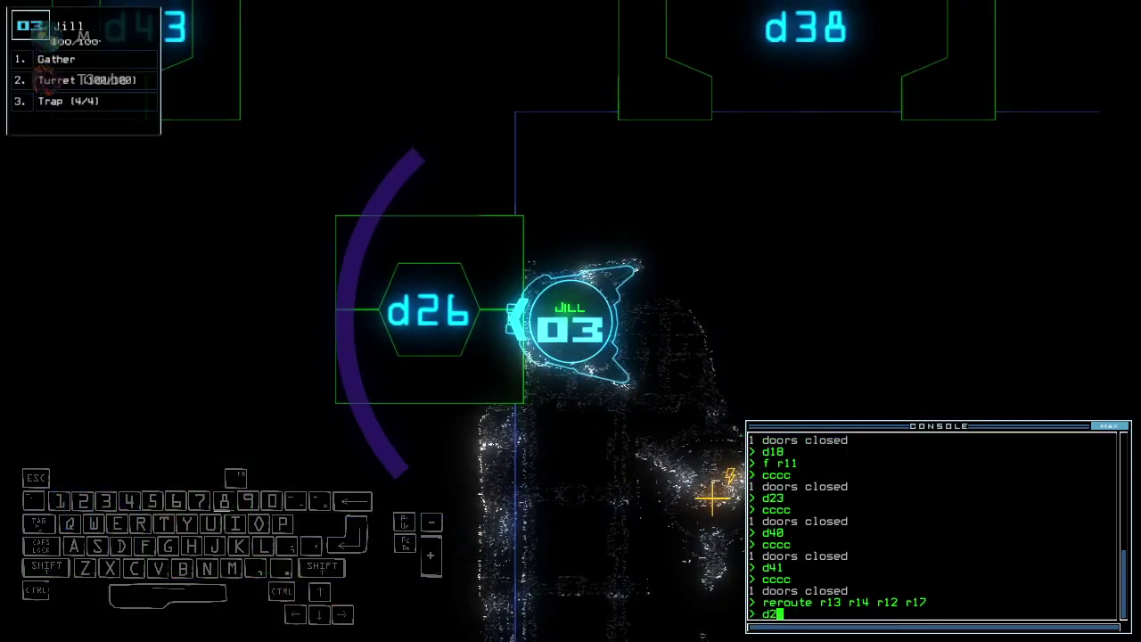
{"action": "key", "text": "Return"}
{"action": "type", "text": "tu"}
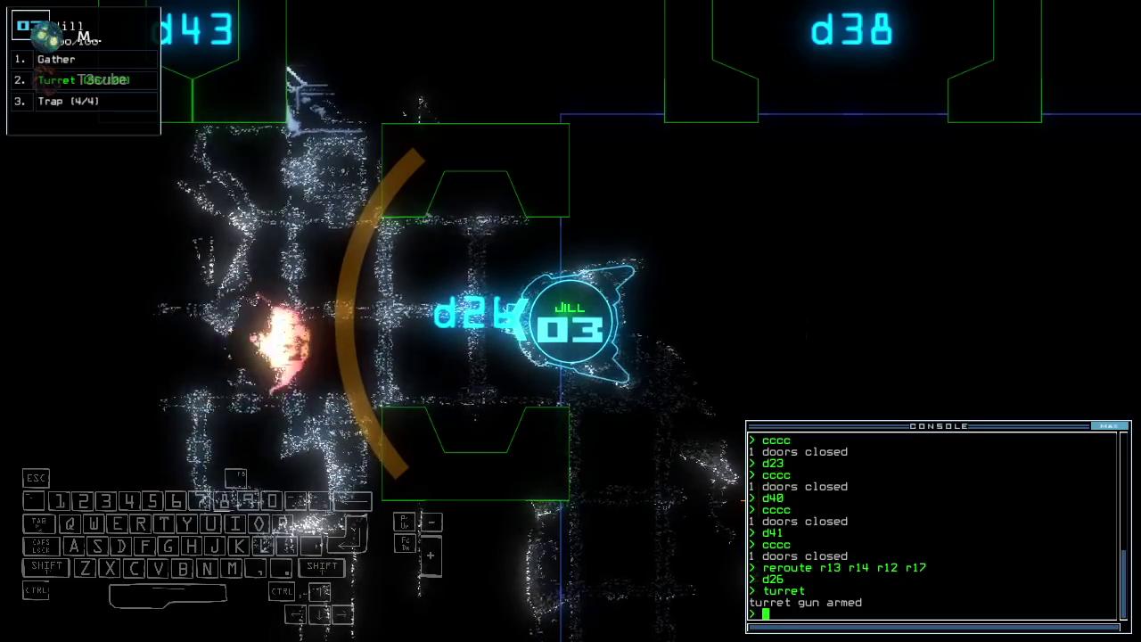
{"action": "key", "text": "Tab"}
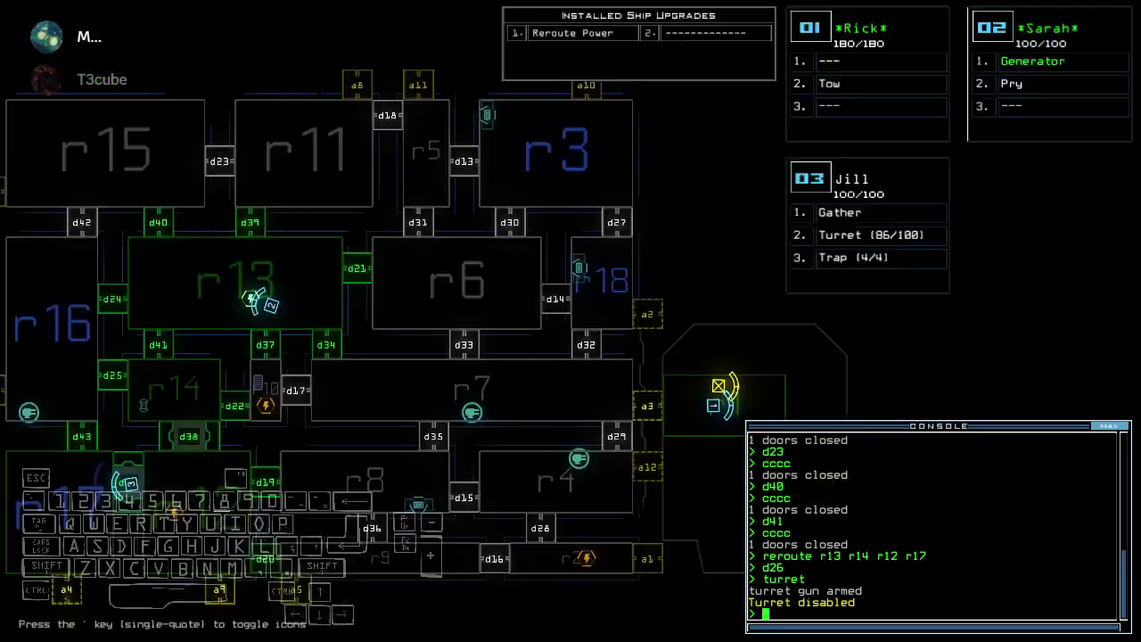
{"action": "key", "text": "Tab"}
{"action": "key", "text": "Up"}
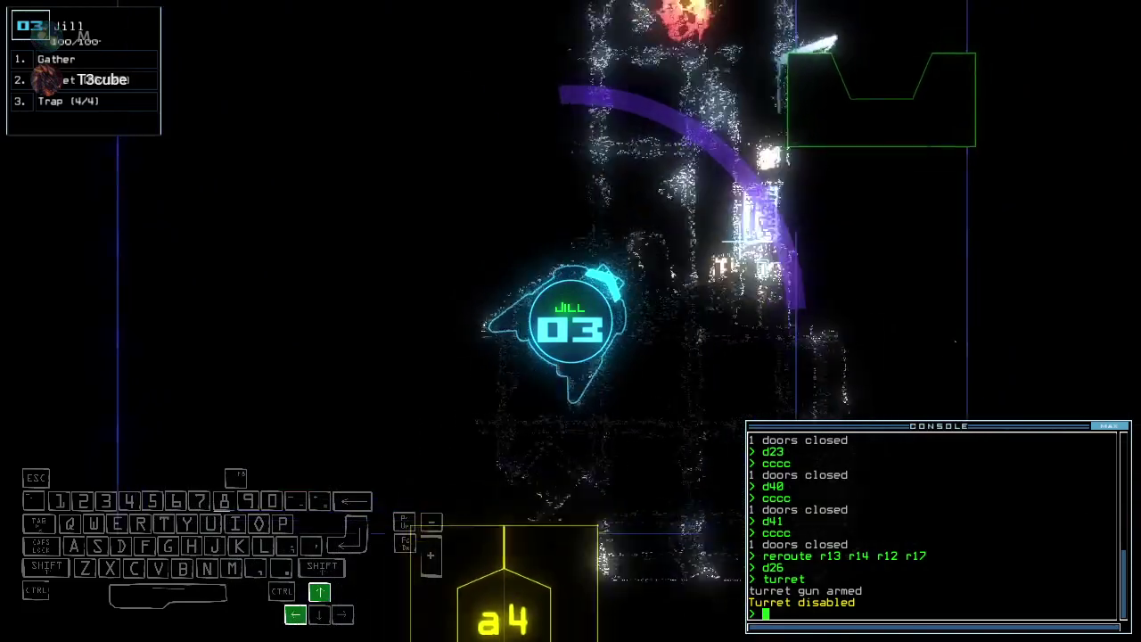
{"action": "key", "text": "space"}
Query room r17, re-dock the ship at a9, and steer Jill right
{"action": "key", "text": "Tab"}
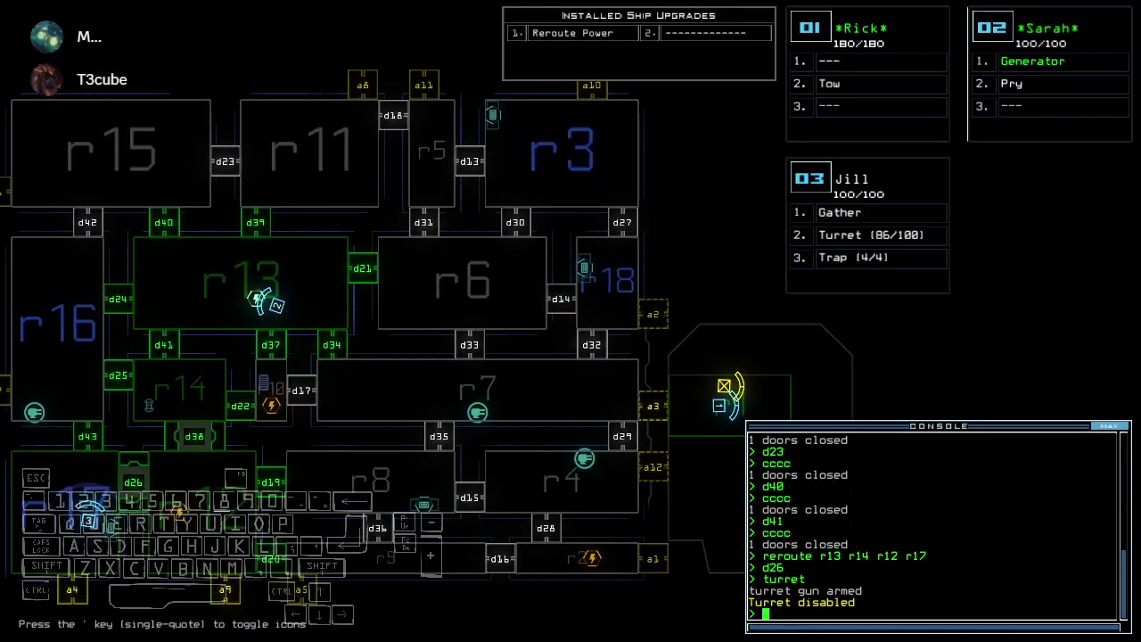
{"action": "type", "text": "f r17"}
{"action": "key", "text": "Return"}
{"action": "key", "text": "Tab"}
{"action": "key", "text": "Up"}
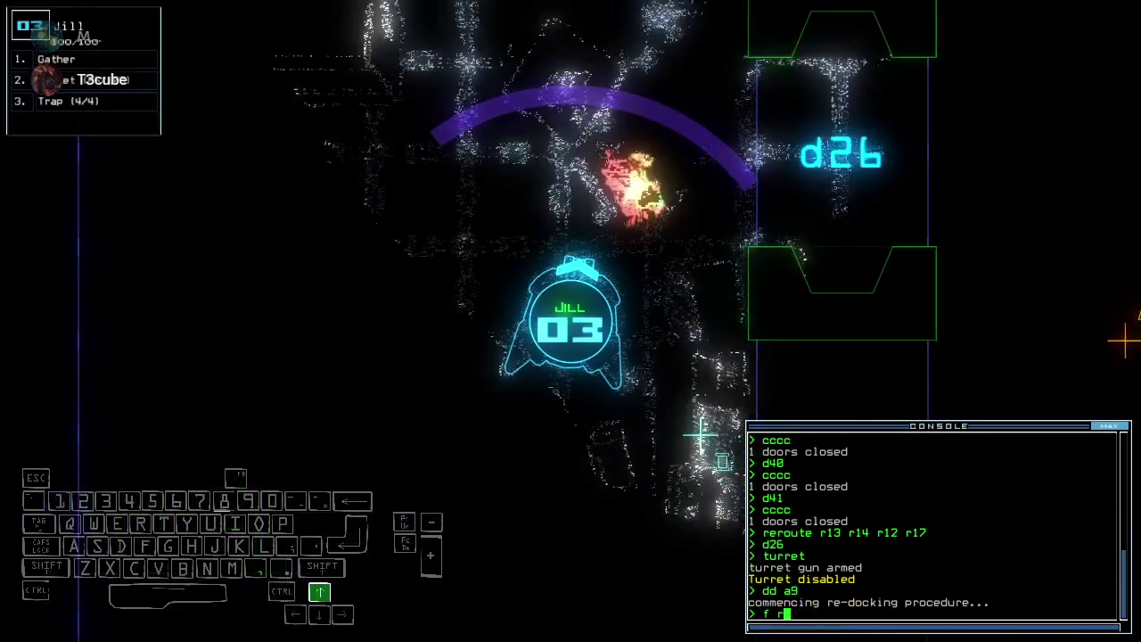
{"action": "key", "text": "Right"}
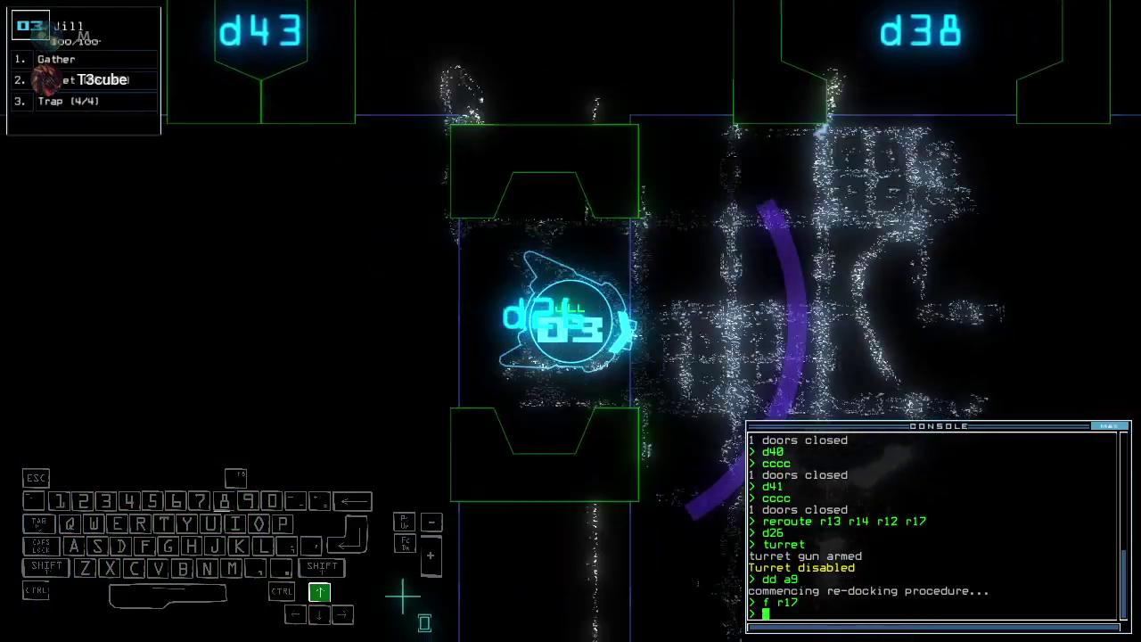
{"action": "key", "text": "Tab"}
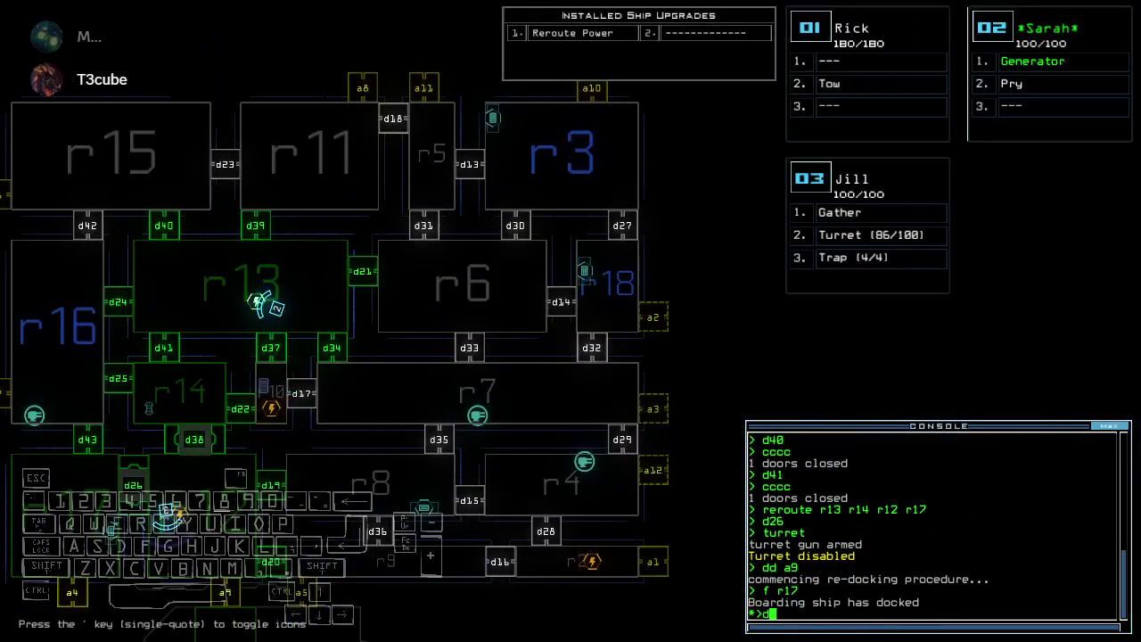
Drive Sarah through d41 to the airlock, recall Jill to r1, then seal r1's doors
{"action": "key", "text": "Tab"}
{"action": "key", "text": "Up"}
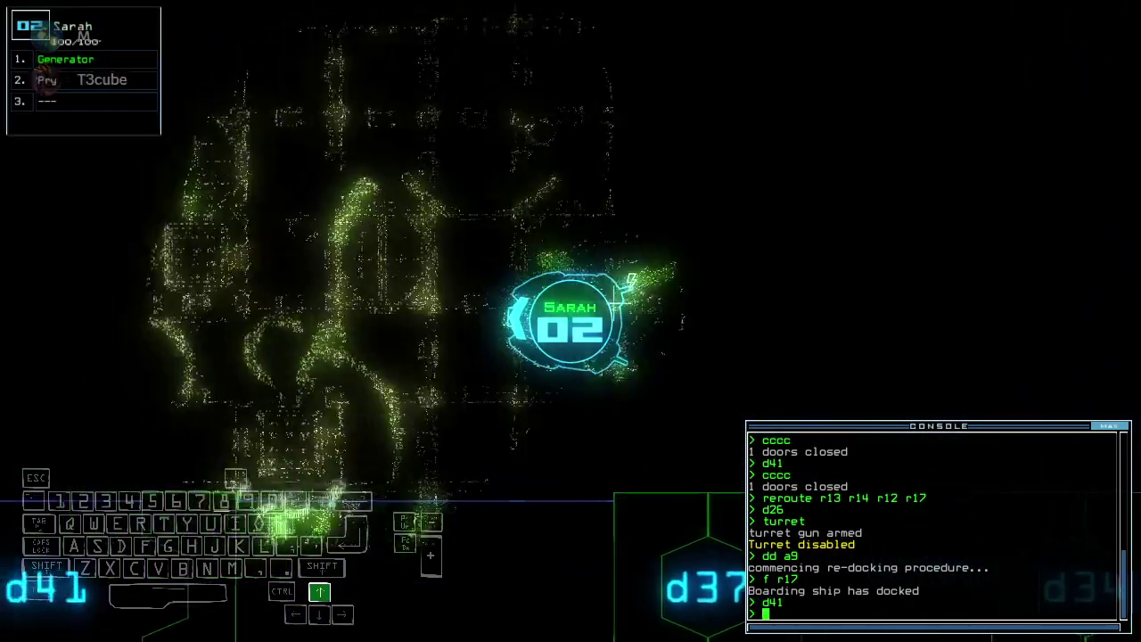
{"action": "key", "text": "Return"}
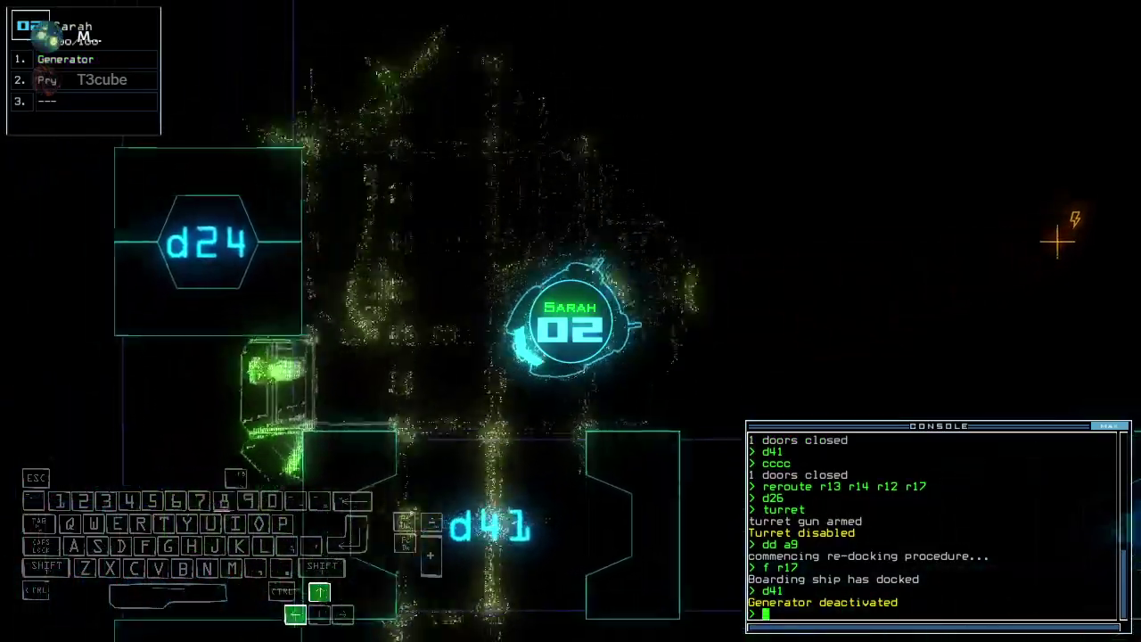
{"action": "key", "text": "Up"}
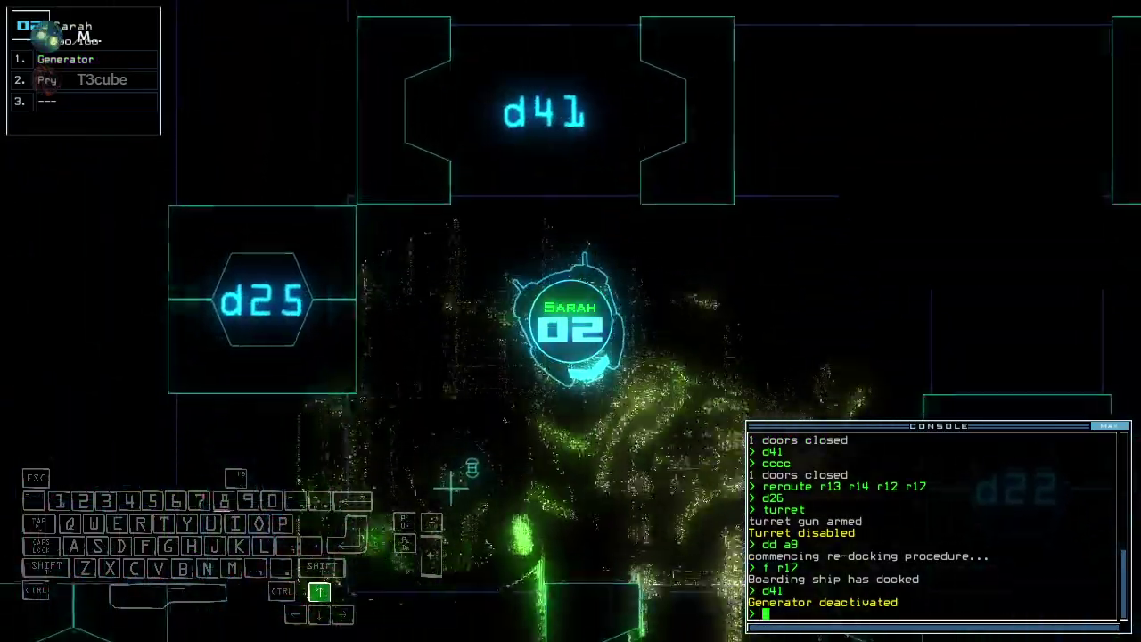
{"action": "type", "text": "arr"}
{"action": "key", "text": "Return"}
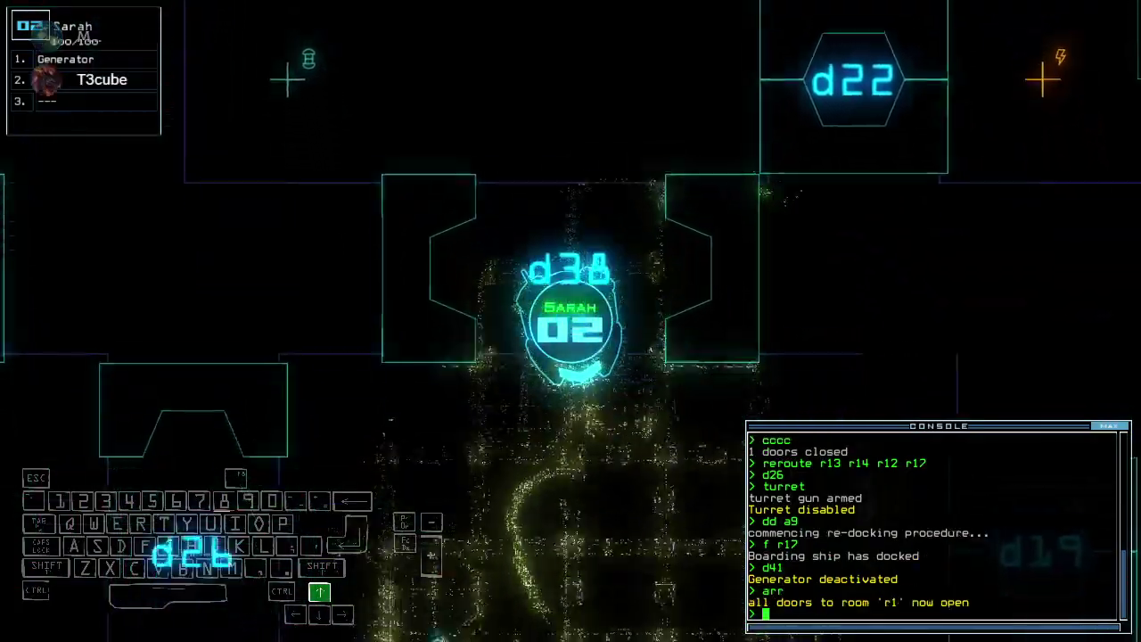
{"action": "type", "text": "back 3"}
{"action": "key", "text": "Return"}
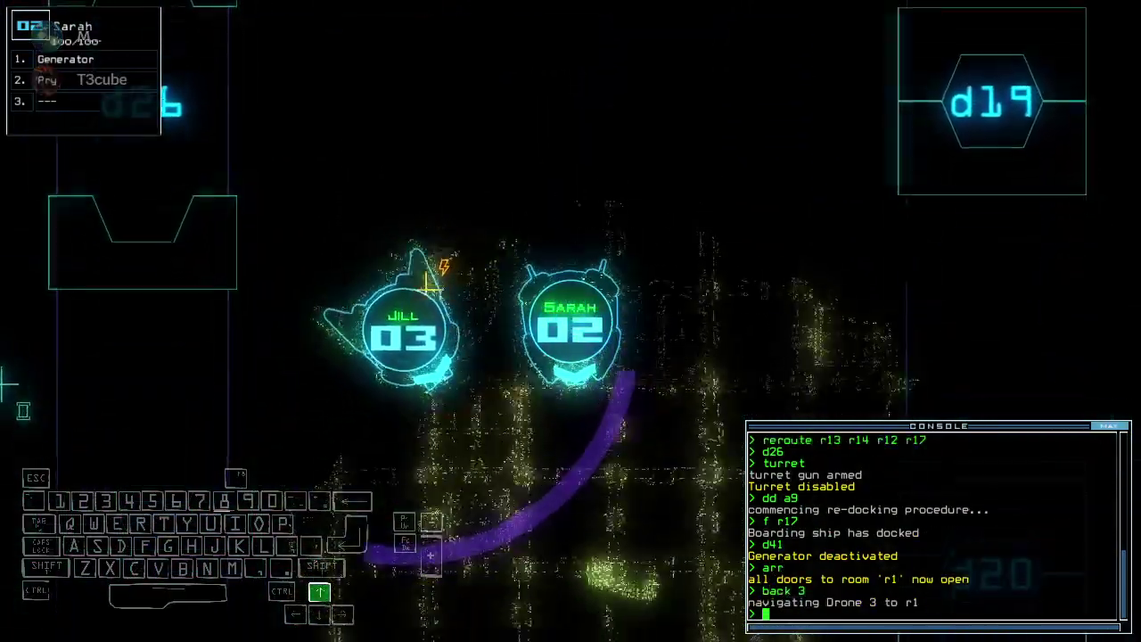
{"action": "key", "text": "Up"}
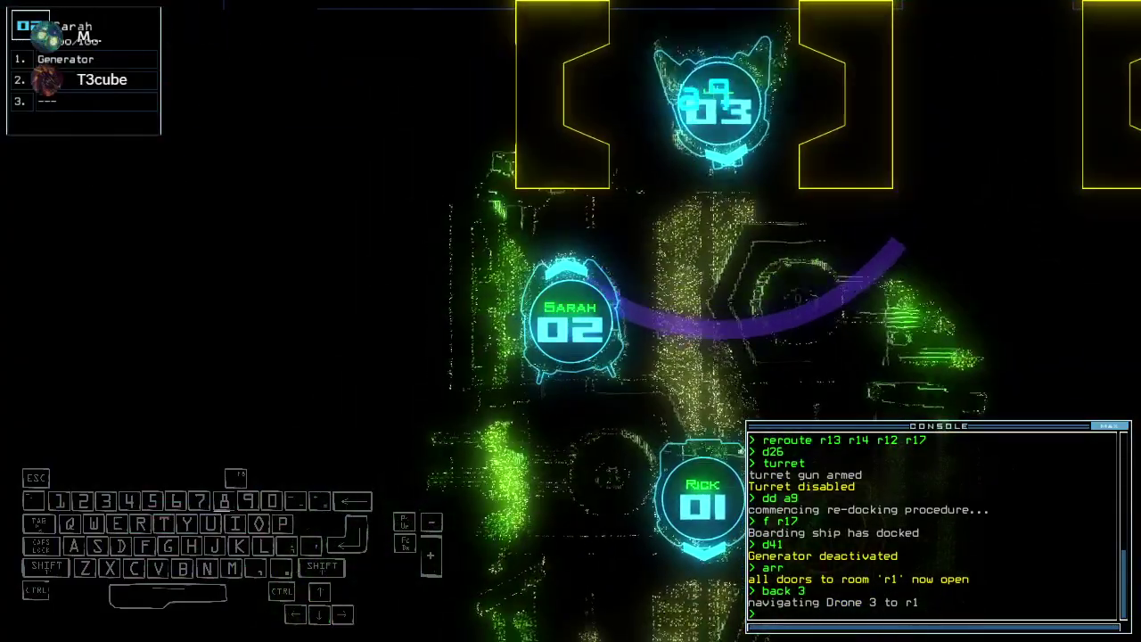
{"action": "key", "text": "Tab"}
{"action": "type", "text": "ra"}
{"action": "key", "text": "Return"}
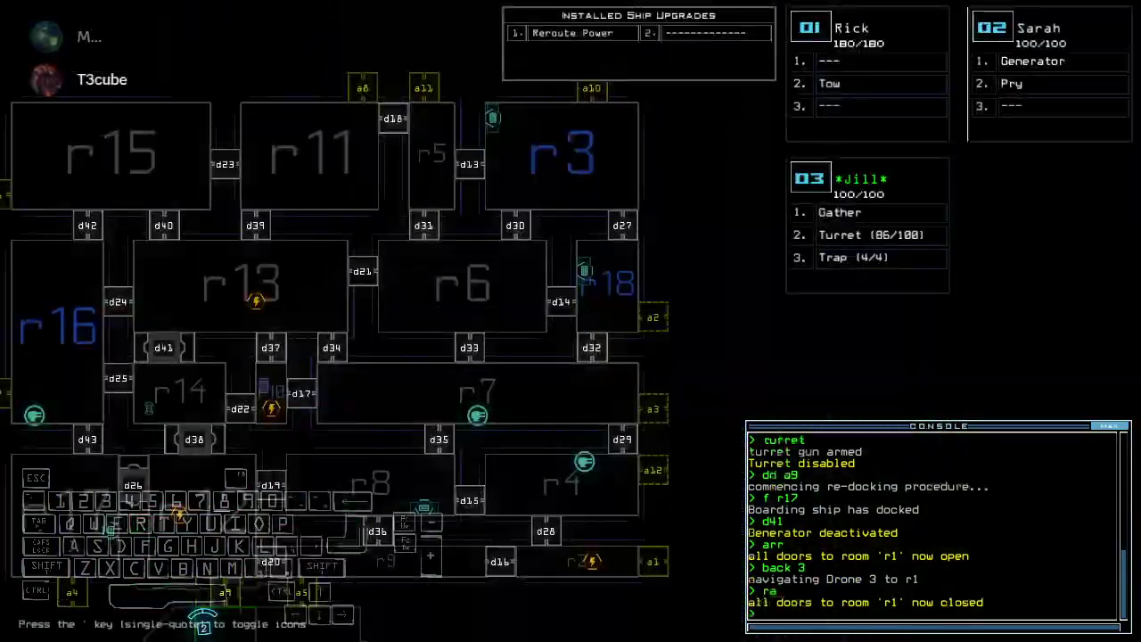
{"action": "key", "text": "Down"}
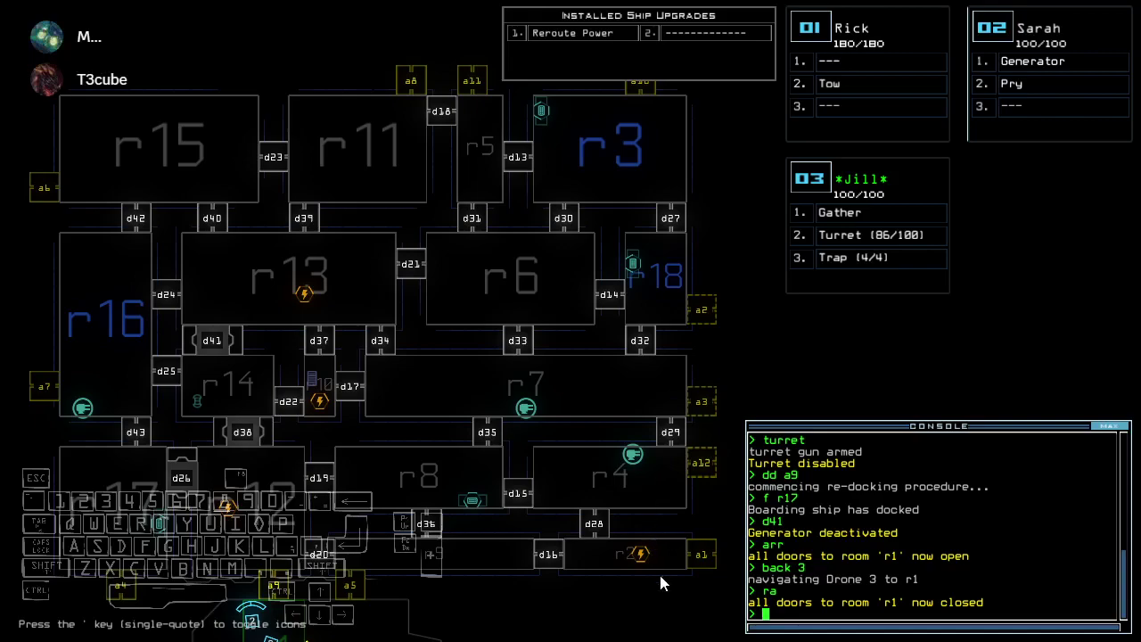
{"action": "key", "text": "shift"}
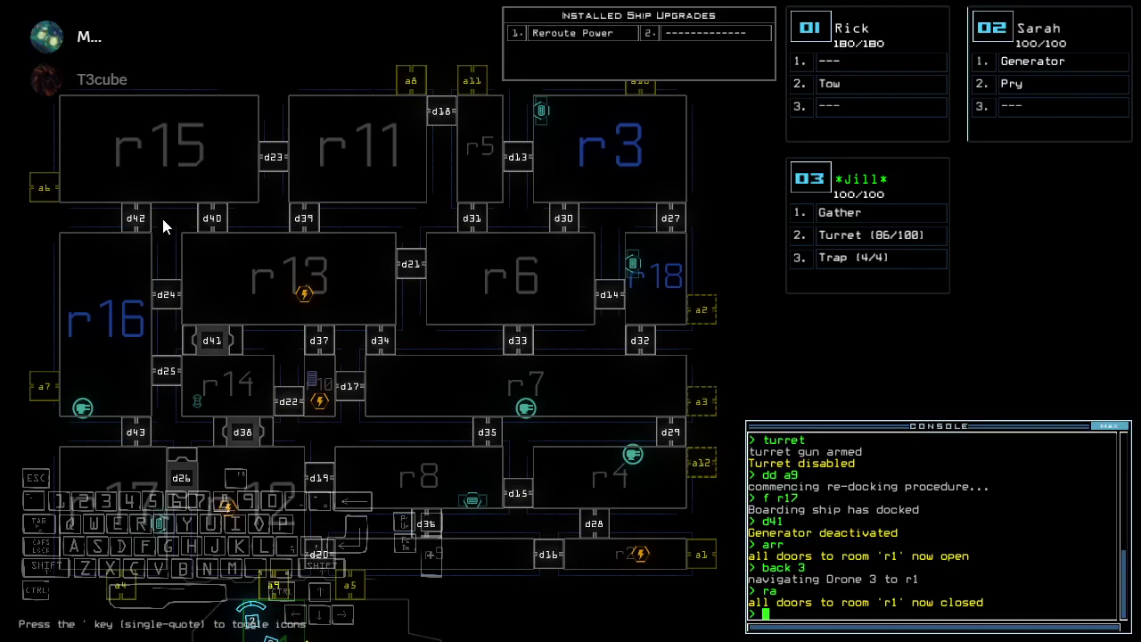
{"action": "type", "text": "out"}
Exit the derelict with 'out' and dismiss the Daily Challenge score to reach the leaderboard
{"action": "key", "text": "Return"}
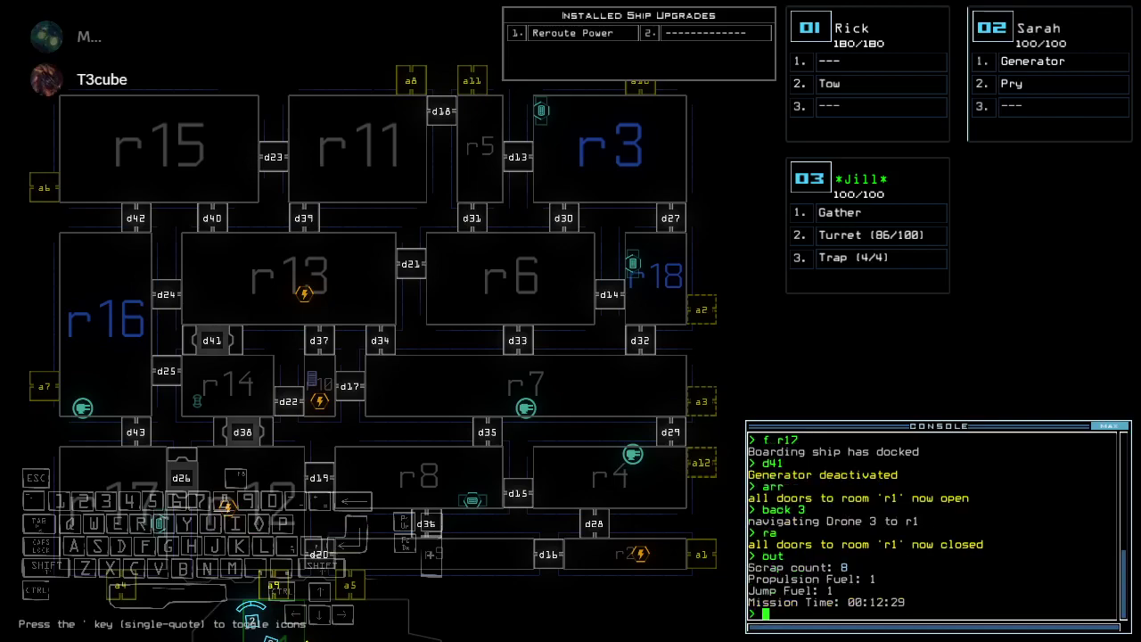
{"action": "key", "text": "Return"}
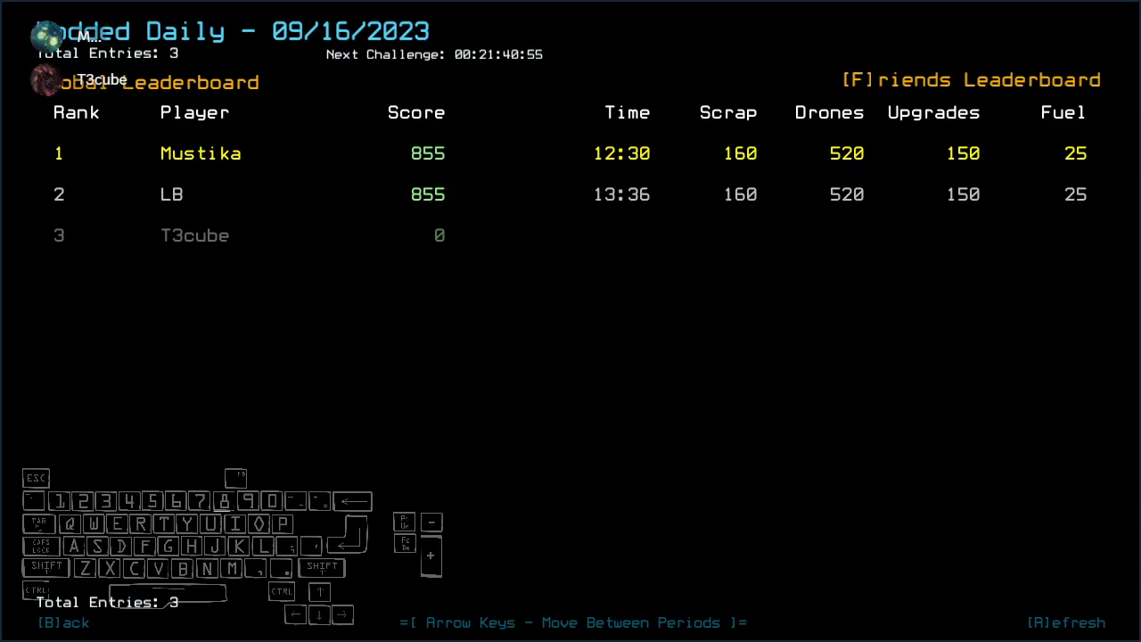
Refresh the leaderboard with R so T3cube shows third with 520
{"action": "key", "text": "r"}
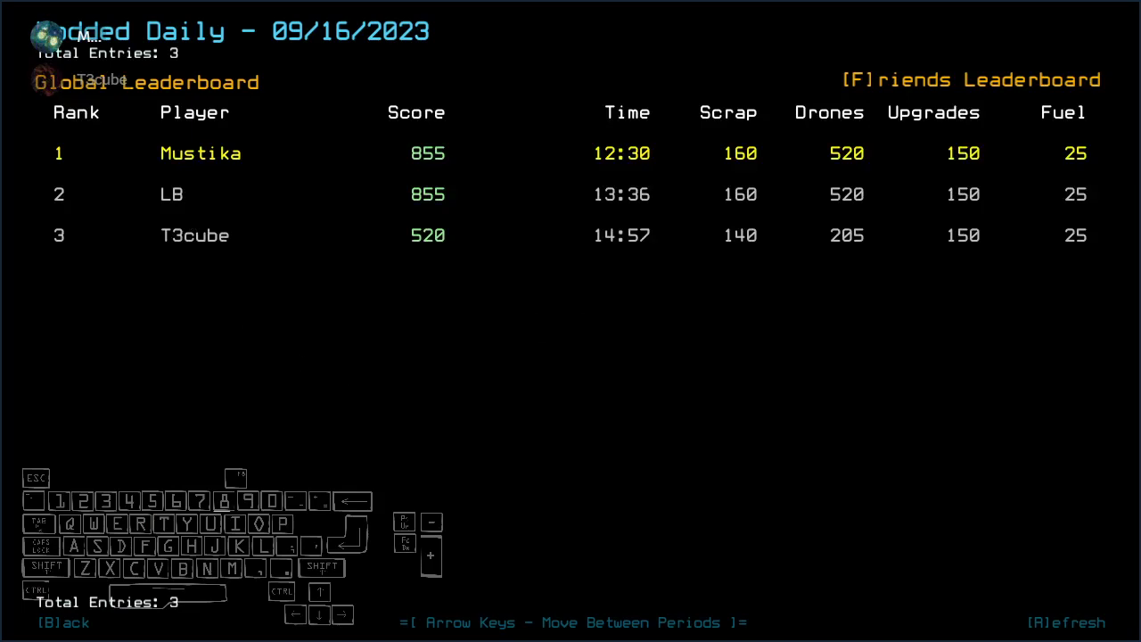